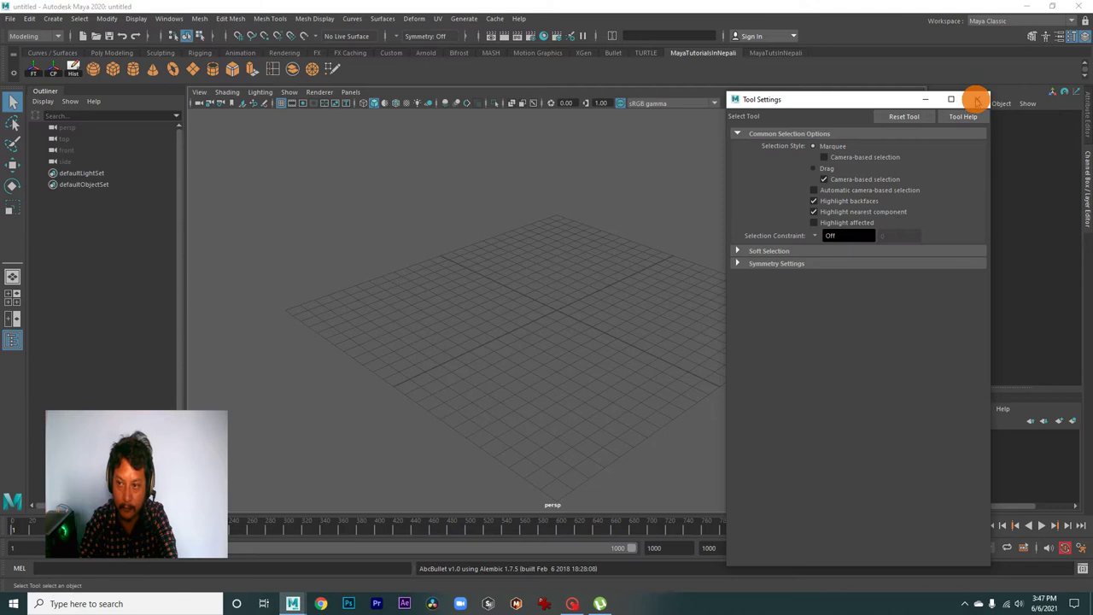
# Step: In the four-view layout, import Keyblade.jpeg as an image plane in the front view
pyautogui.click(978, 100)
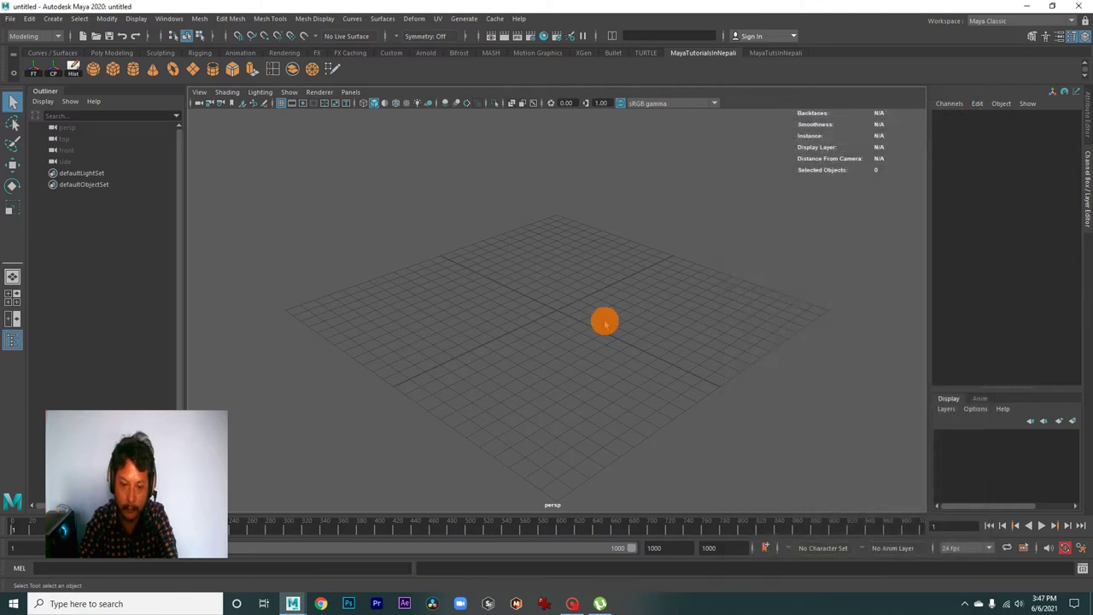
pyautogui.press('space')
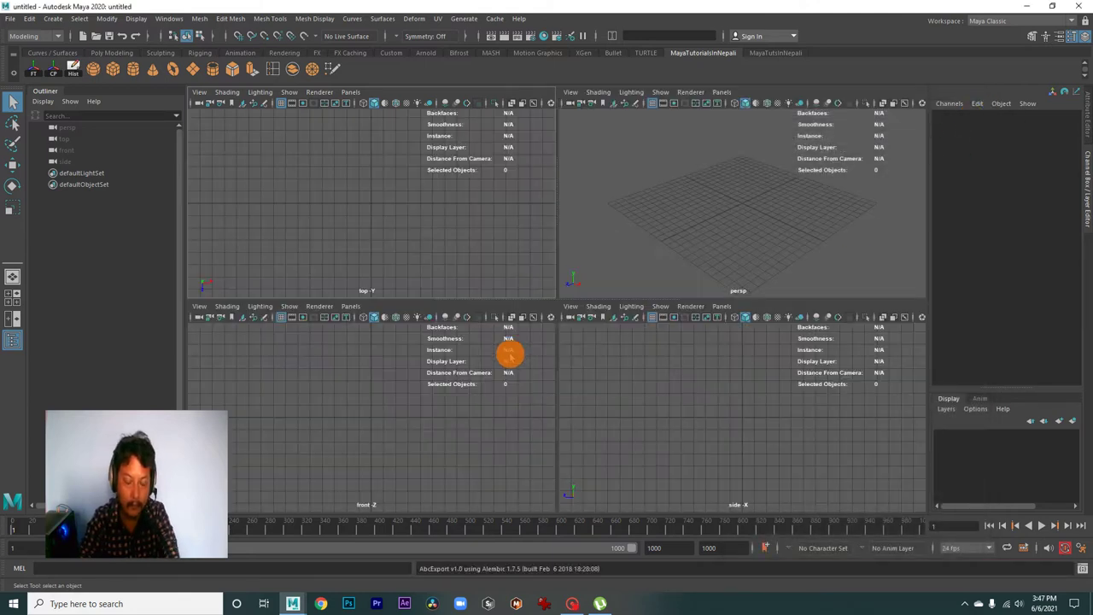
pyautogui.click(199, 305)
pyautogui.moveTo(221, 560)
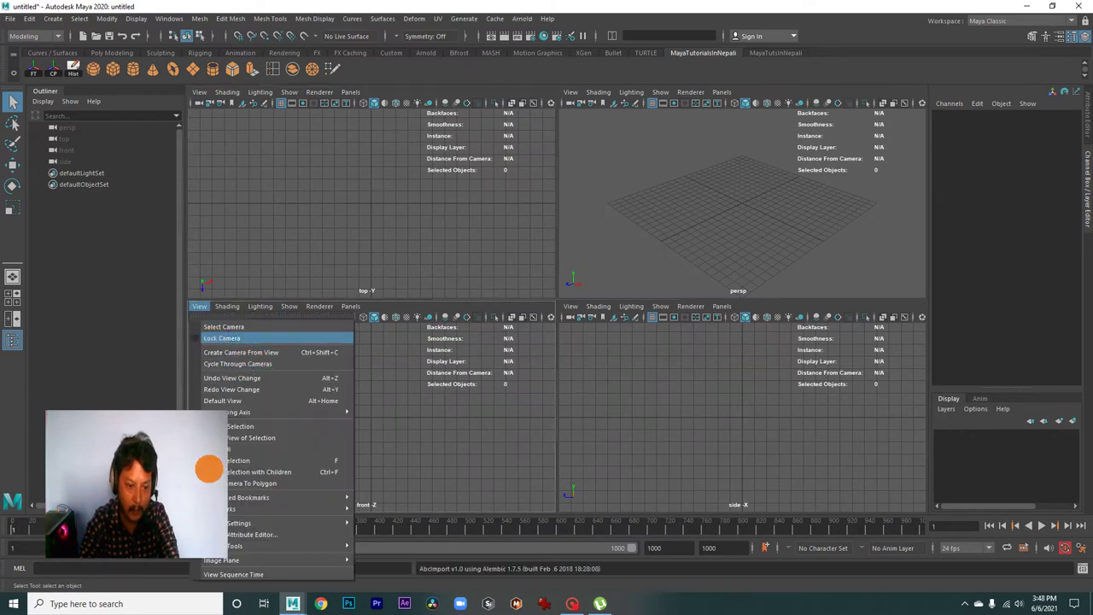
pyautogui.click(380, 570)
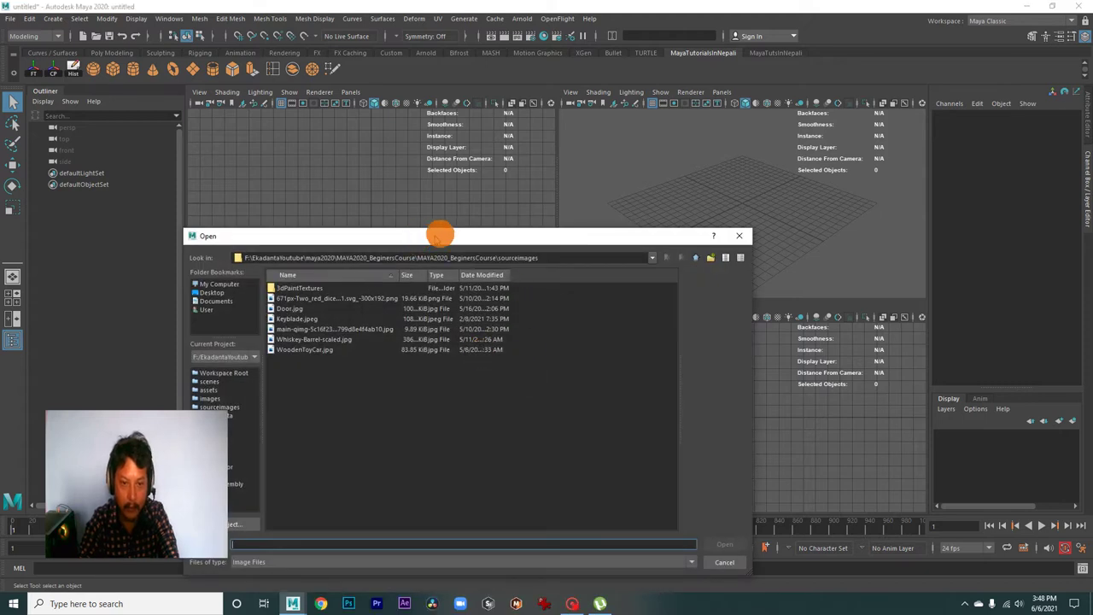
pyautogui.moveTo(439, 232); pyautogui.dragTo(501, 217)
pyautogui.click(360, 304)
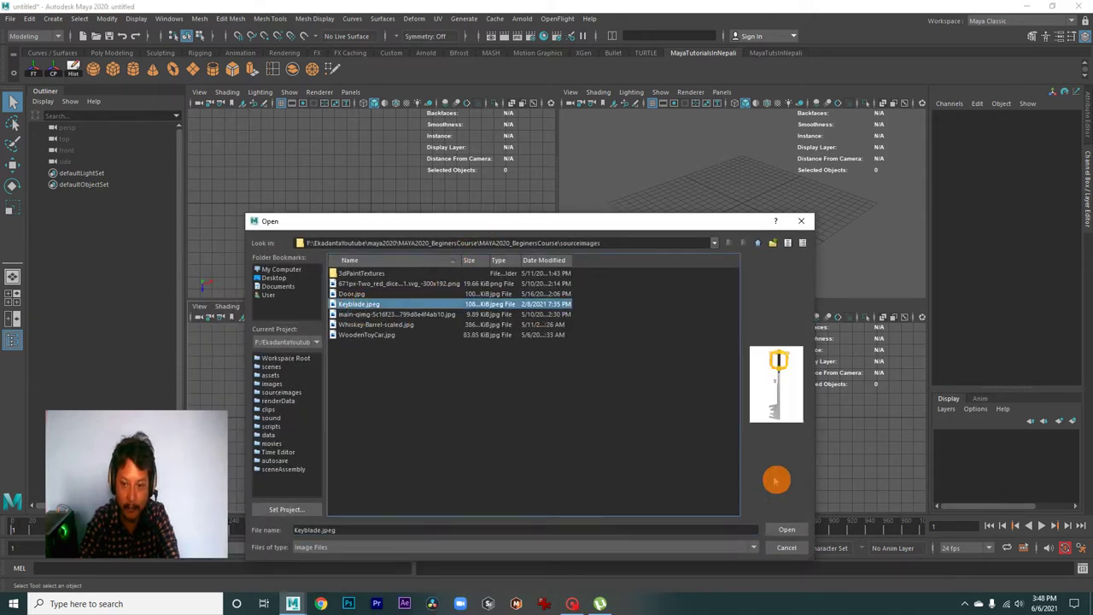
pyautogui.click(786, 529)
# Step: In the maximized perspective view, move imagePlane1 back along Z to -8.105
pyautogui.click(718, 224)
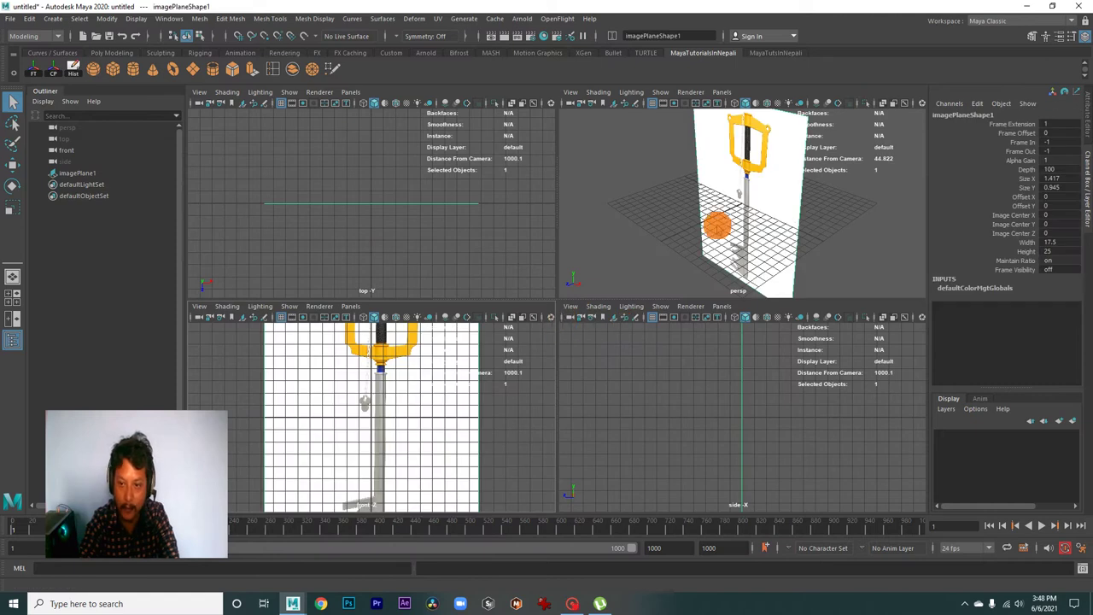
pyautogui.press('space')
pyautogui.moveTo(722, 220)
pyautogui.keyDown('alt'); pyautogui.mouseDown()
pyautogui.moveTo(658, 254)
pyautogui.moveTo(501, 276)
pyautogui.moveTo(702, 309)
pyautogui.moveTo(588, 281)
pyautogui.moveTo(563, 300)
pyautogui.mouseUp(); pyautogui.keyUp('alt')
pyautogui.moveTo(444, 183)
pyautogui.mouseDown()
pyautogui.moveTo(759, 469)
pyautogui.moveTo(732, 424)
pyautogui.moveTo(633, 399)
pyautogui.moveTo(640, 415)
pyautogui.mouseUp()
pyautogui.press('w')
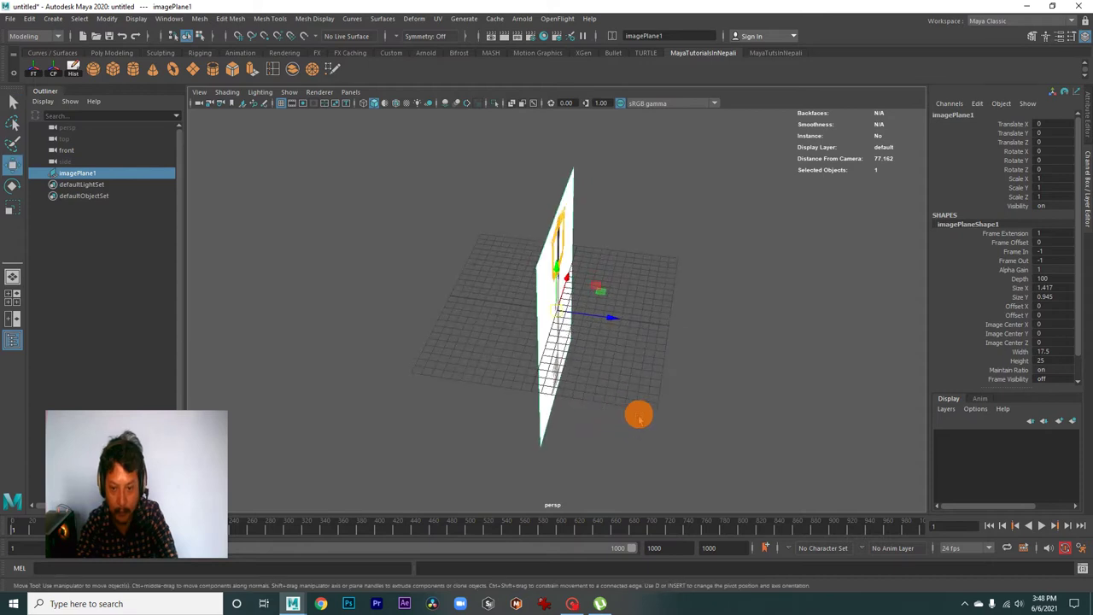
pyautogui.moveTo(611, 319); pyautogui.dragTo(538, 305)
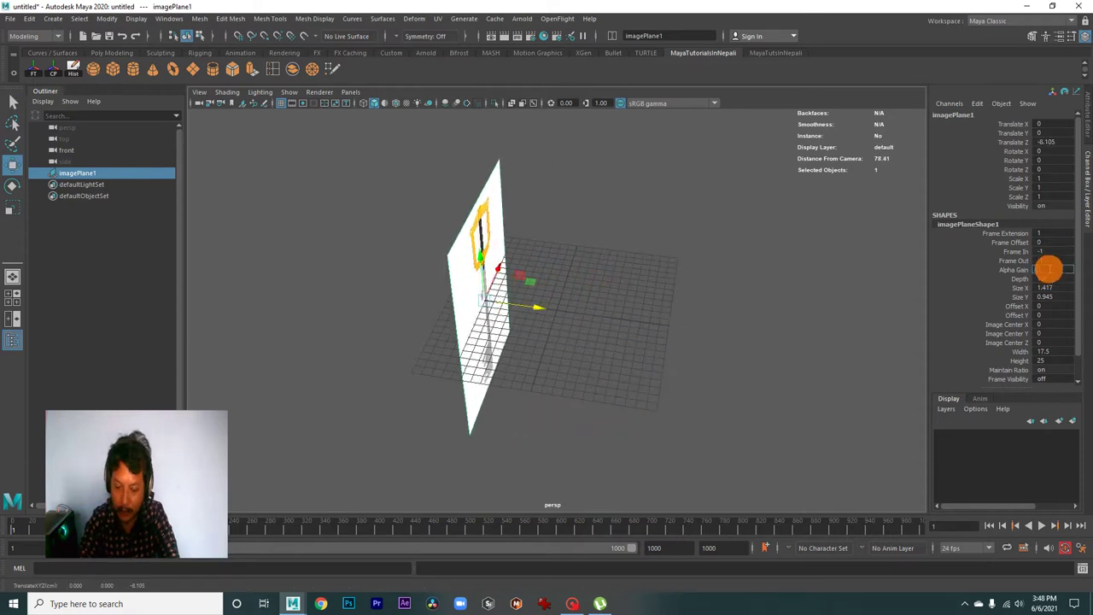
# Step: Clear the selection and switch to working in the front view alone
pyautogui.click(640, 341)
pyautogui.moveTo(640, 341)
pyautogui.keyDown('alt'); pyautogui.mouseDown()
pyautogui.moveTo(544, 353)
pyautogui.moveTo(496, 344)
pyautogui.mouseUp(); pyautogui.keyUp('alt')
pyautogui.press('space')
pyautogui.press('space')
pyautogui.scroll(-1, 367, 313)
pyautogui.scroll(-2, 579, 384)
# Step: Frame imagePlane1 and raise it to Y 11.613
pyautogui.click(579, 384)
pyautogui.press('f')
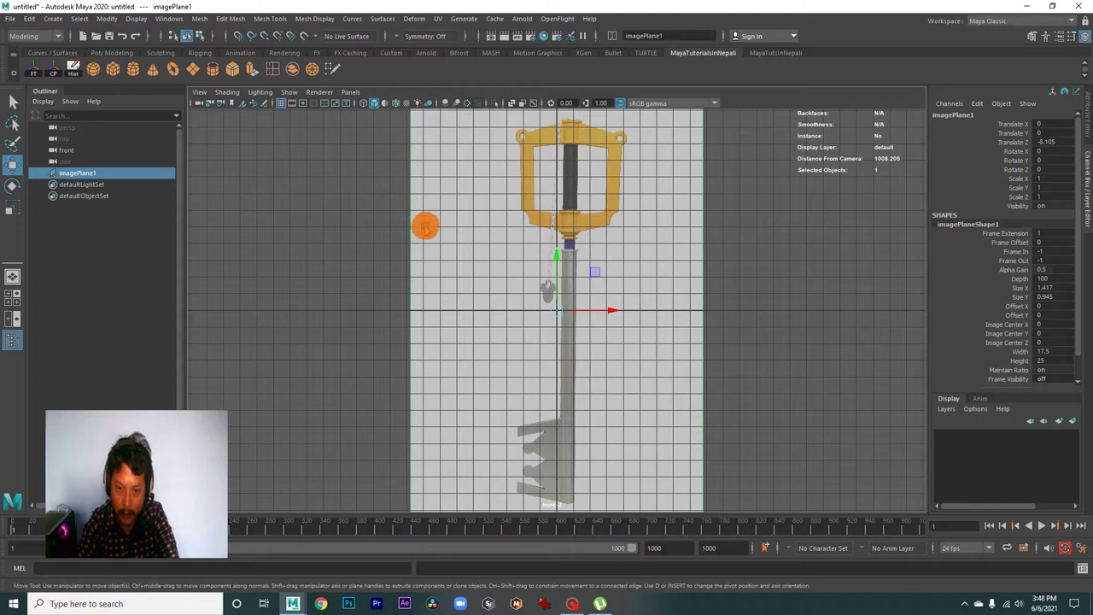
pyautogui.moveTo(551, 254); pyautogui.dragTo(561, 93)
pyautogui.scroll(2, 740, 385)
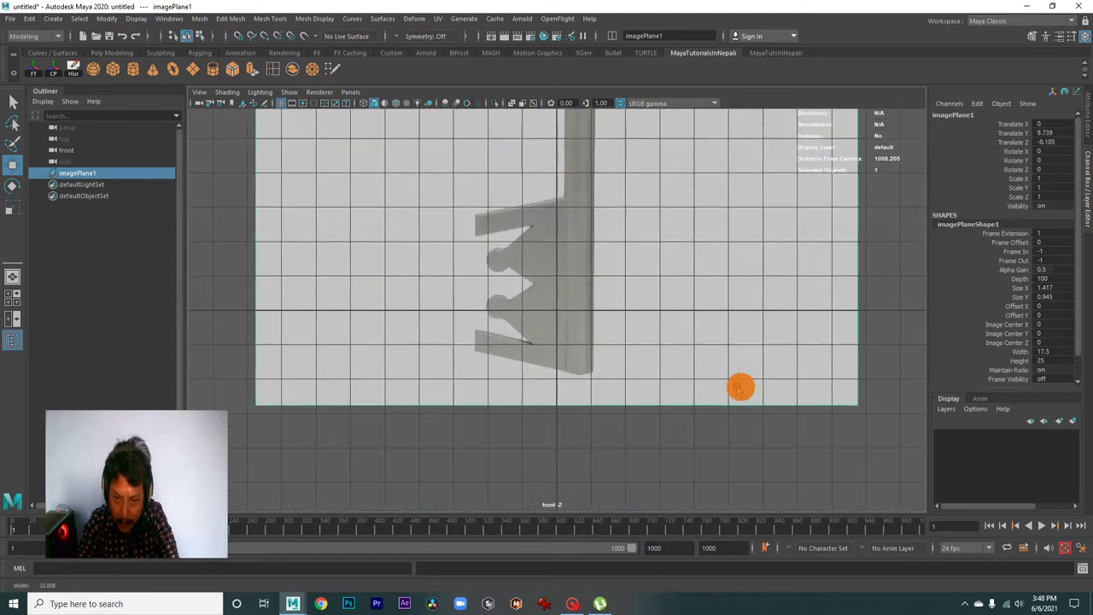
pyautogui.scroll(2, 603, 411)
pyautogui.moveTo(603, 411); pyautogui.dragTo(609, 344)
pyautogui.scroll(2, 625, 361)
pyautogui.scroll(2, 541, 286)
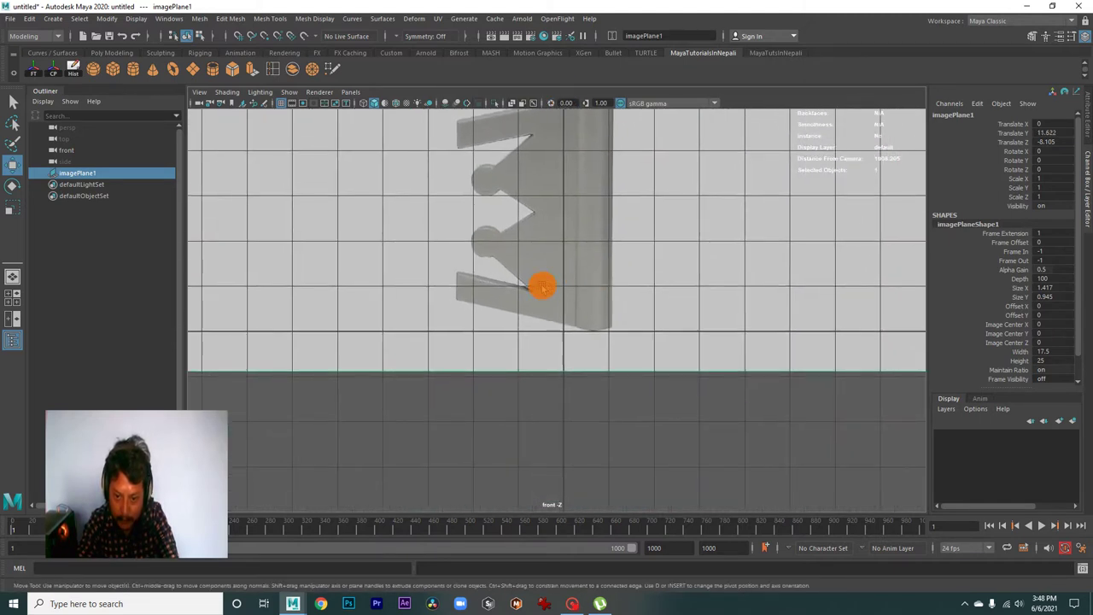
pyautogui.scroll(2, 812, 386)
pyautogui.moveTo(812, 386); pyautogui.dragTo(686, 357, button='middle')
pyautogui.scroll(-5, 602, 337)
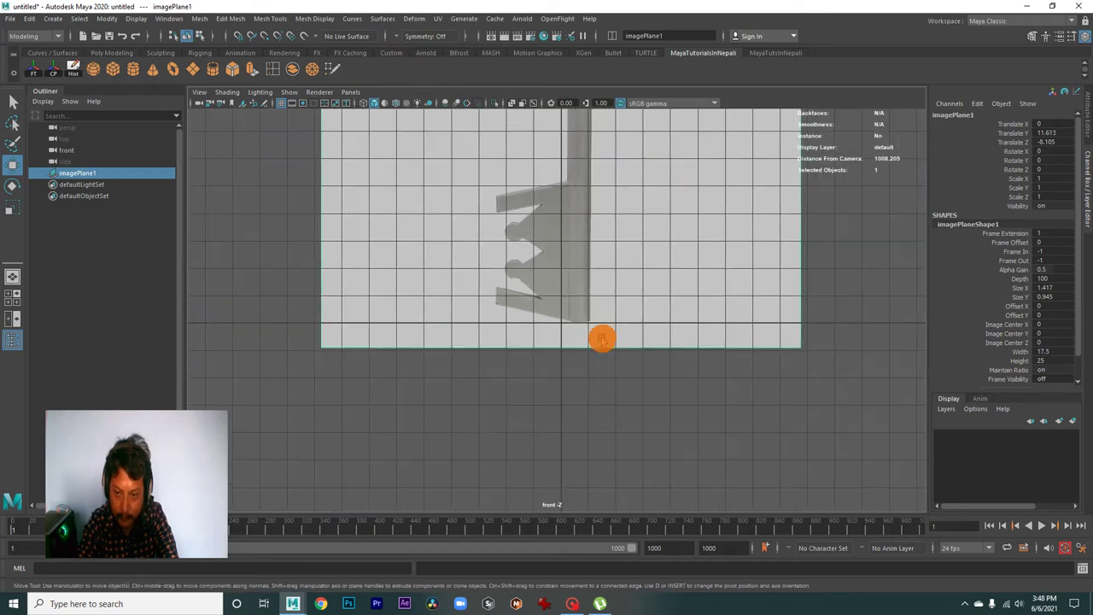
pyautogui.scroll(-1, 789, 485)
pyautogui.scroll(-1, 695, 273)
pyautogui.scroll(-2, 676, 207)
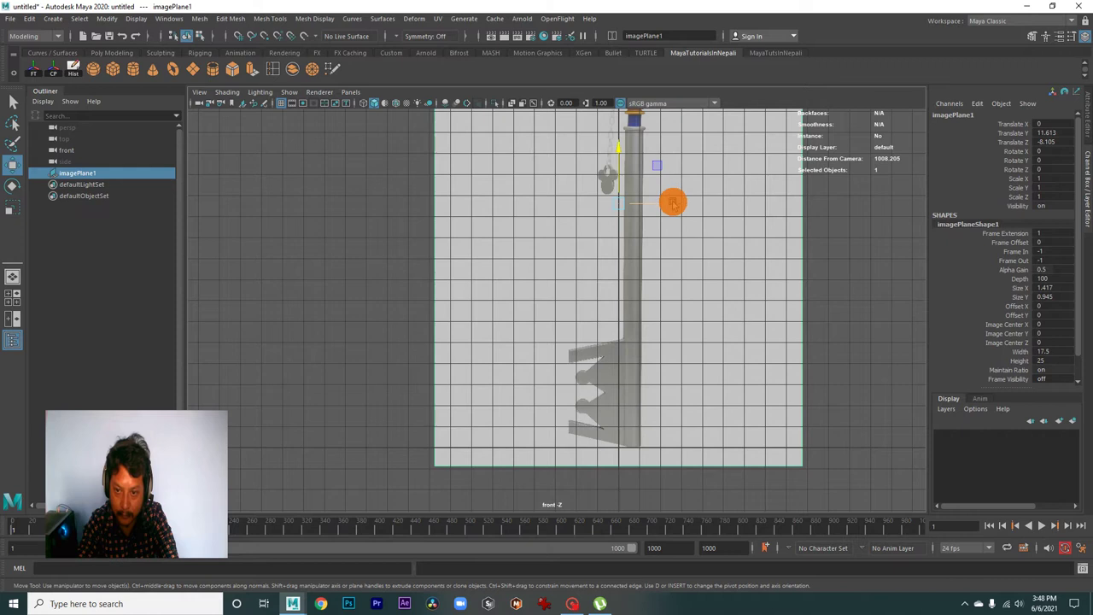
# Step: Shift the reference left to X -0.851 so the shaft sits on the centre axis
pyautogui.moveTo(673, 203); pyautogui.dragTo(659, 208, button='middle')
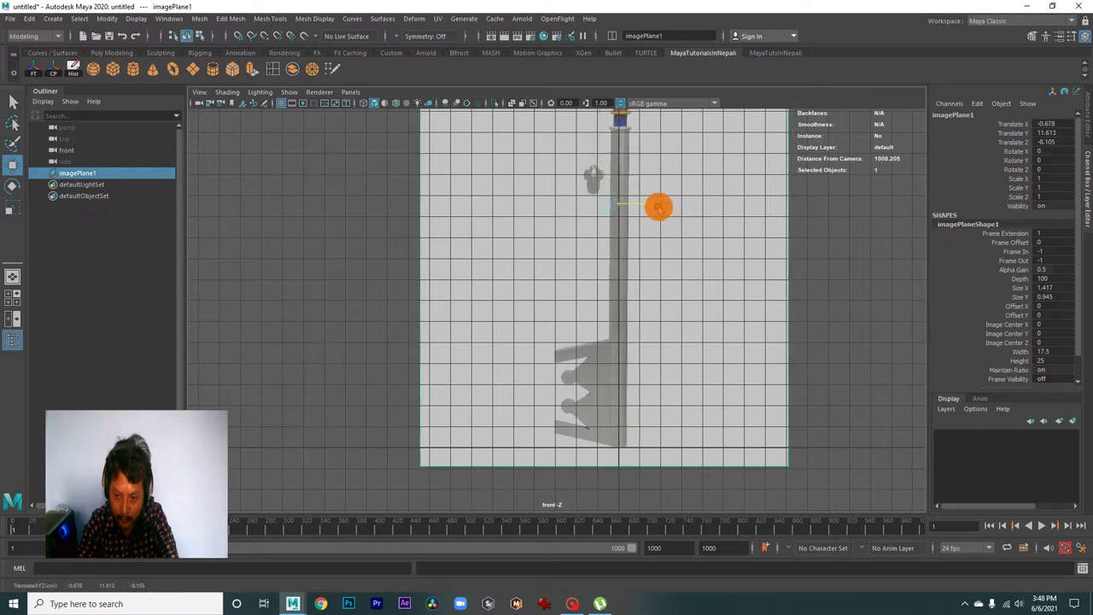
pyautogui.scroll(2, 627, 242)
pyautogui.scroll(4, 768, 482)
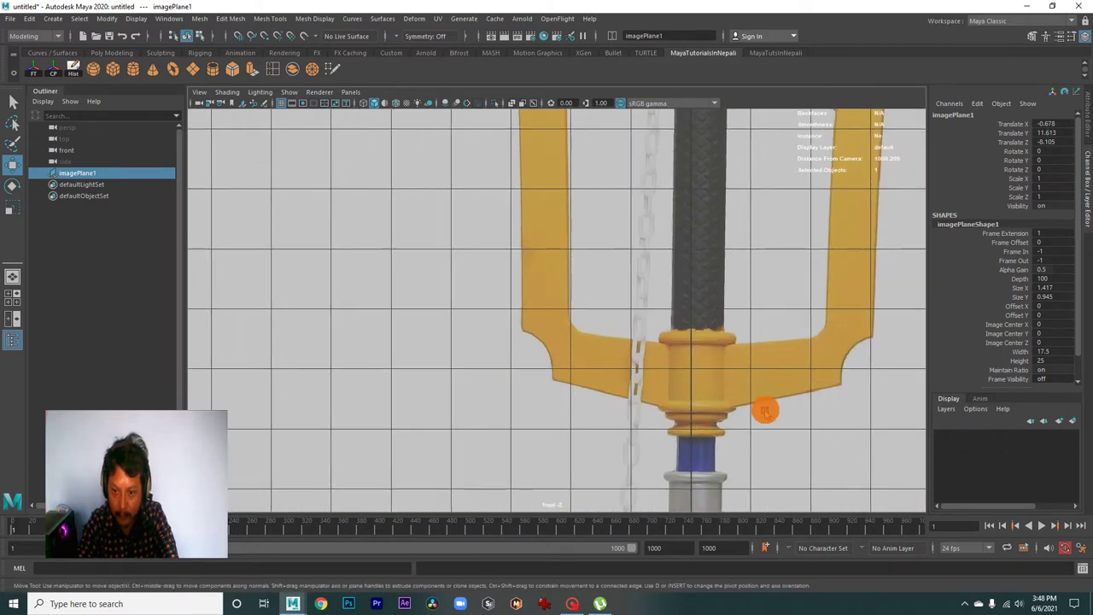
pyautogui.scroll(1, 683, 393)
pyautogui.scroll(1, 660, 388)
pyautogui.scroll(1, 664, 430)
pyautogui.moveTo(727, 398); pyautogui.dragTo(716, 405, button='middle')
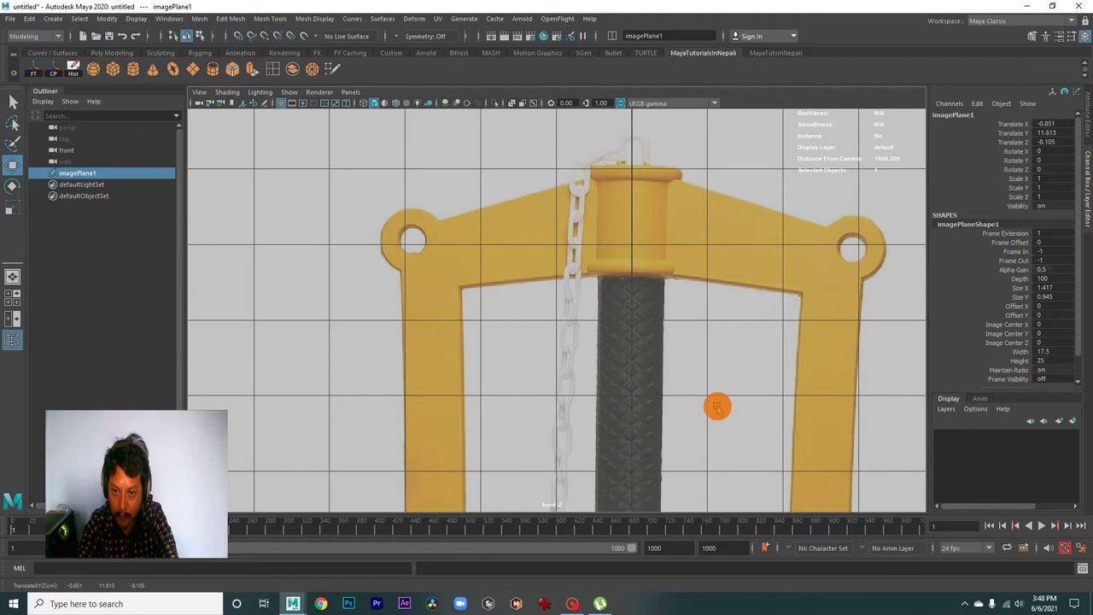
pyautogui.scroll(-3, 716, 450)
# Step: Pan and zoom the front view down to the key's teeth to check alignment
pyautogui.moveTo(715, 450)
pyautogui.keyDown('alt'); pyautogui.mouseDown(button='middle')
pyautogui.moveTo(708, 385)
pyautogui.moveTo(722, 368)
pyautogui.moveTo(730, 159)
pyautogui.moveTo(734, 180)
pyautogui.mouseUp(button='middle'); pyautogui.keyUp('alt')
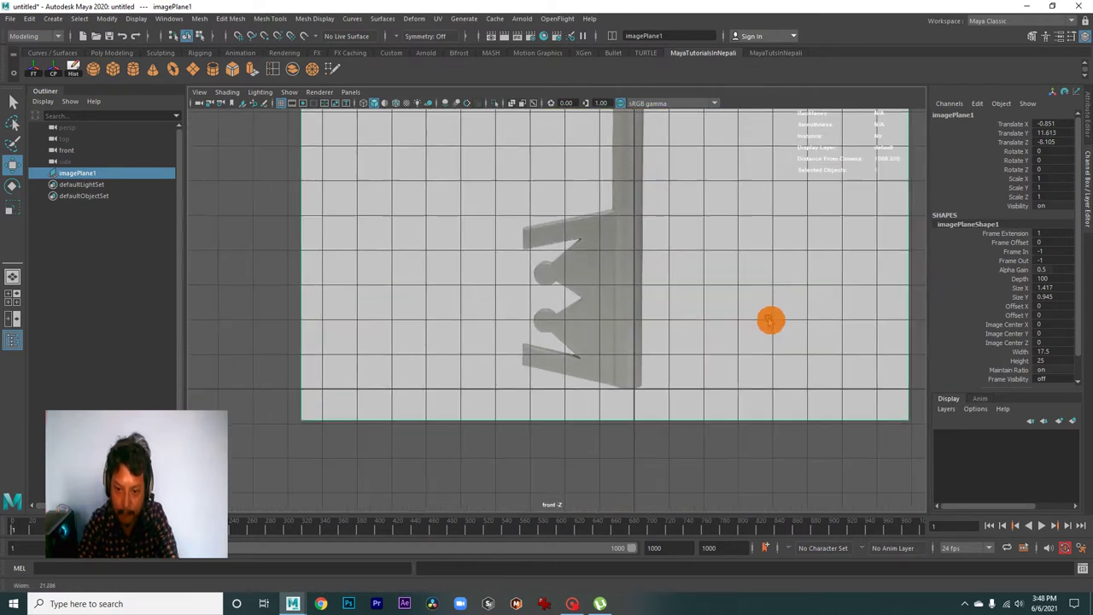
pyautogui.scroll(1, 659, 359)
pyautogui.scroll(1, 668, 359)
pyautogui.scroll(1, 581, 370)
pyautogui.scroll(1, 623, 385)
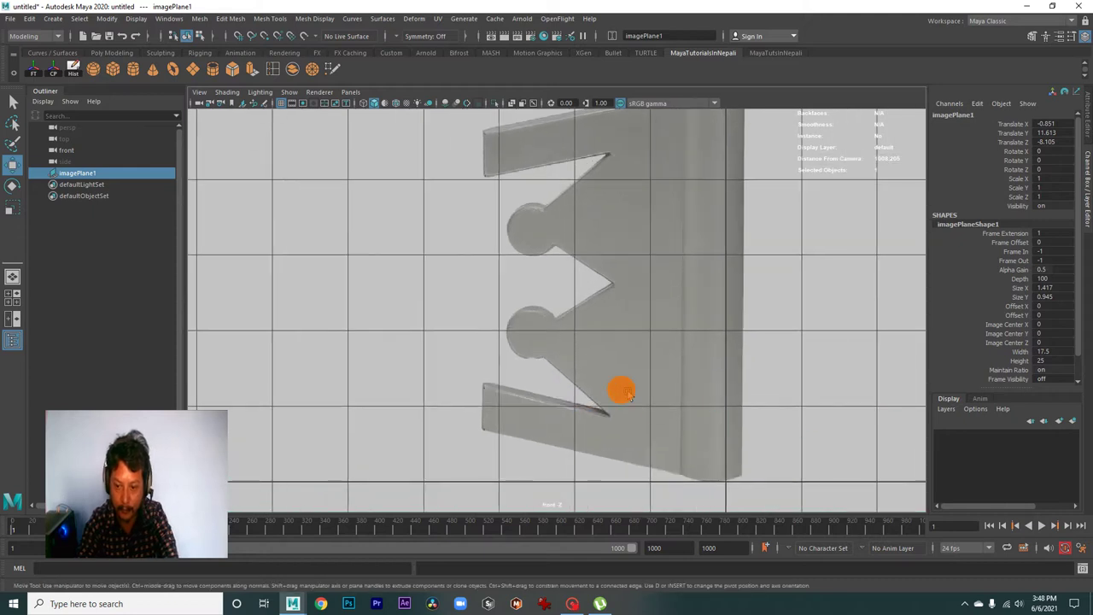
pyautogui.scroll(1, 502, 326)
pyautogui.scroll(1, 523, 295)
pyautogui.scroll(-2, 500, 313)
pyautogui.scroll(2, 541, 302)
pyautogui.scroll(-1, 617, 332)
pyautogui.scroll(2, 599, 330)
pyautogui.scroll(-1, 615, 338)
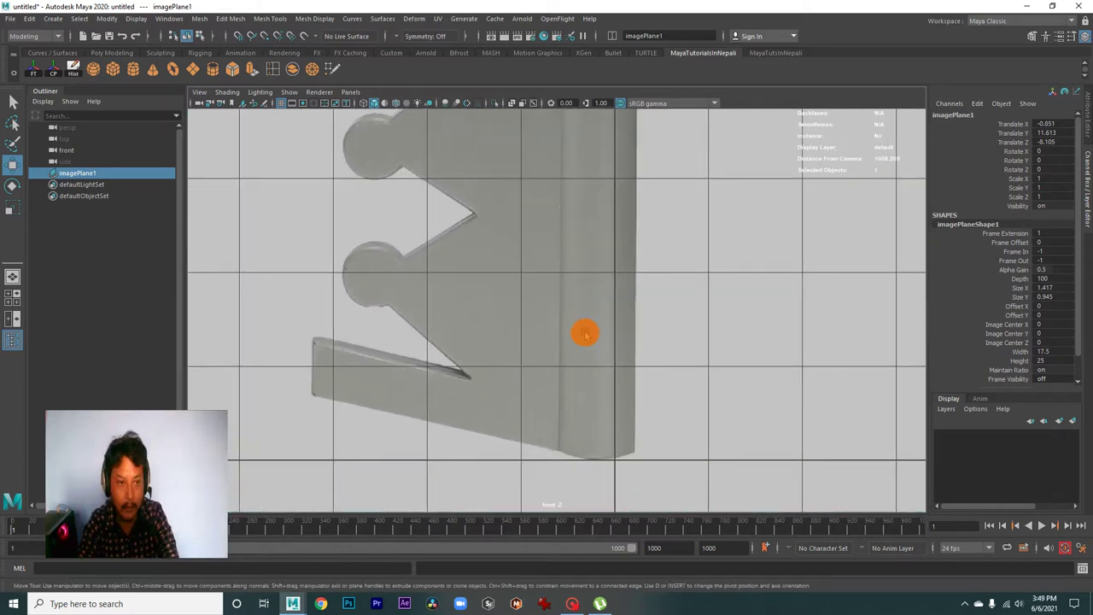
# Step: Create a polygon plane and set its Rotate X to 90
pyautogui.click(193, 68)
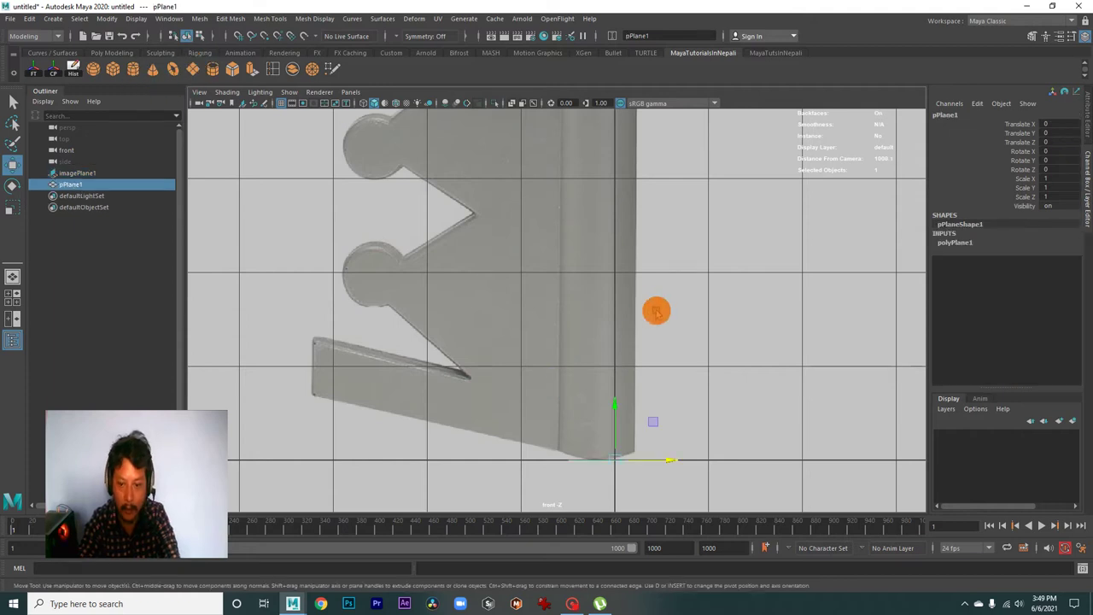
pyautogui.scroll(-2, 597, 295)
pyautogui.press('e')
pyautogui.moveTo(572, 329); pyautogui.dragTo(586, 370)
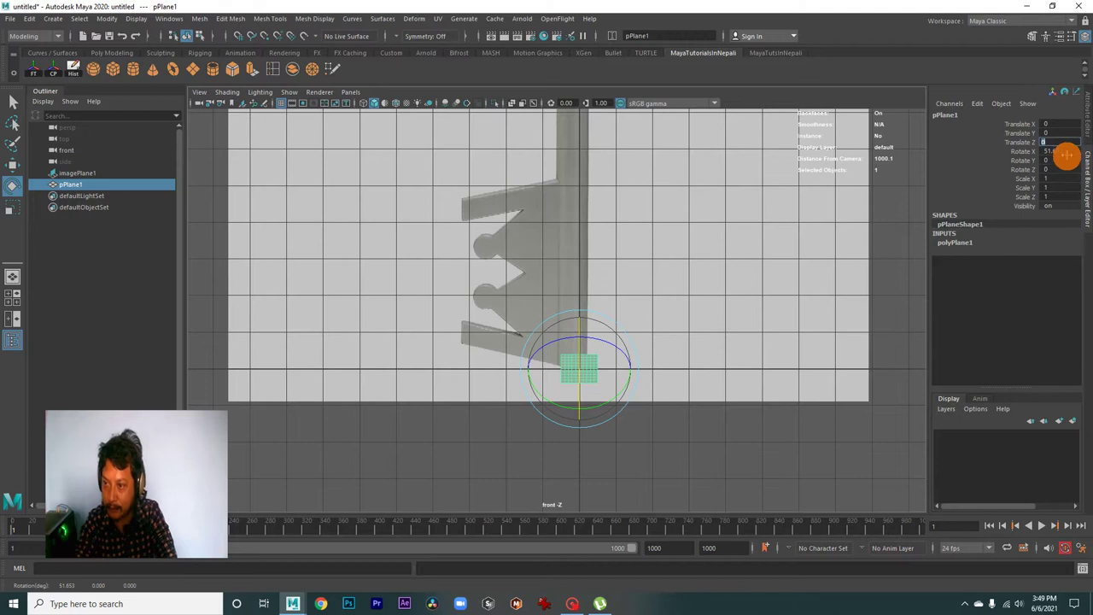
pyautogui.write('90')
pyautogui.press('Return')
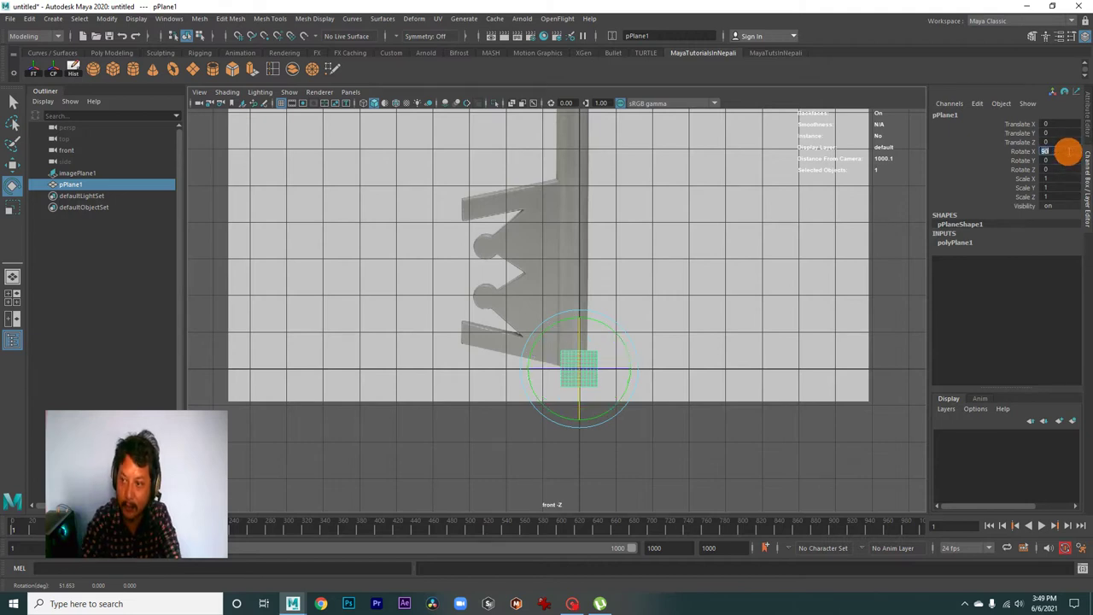
pyautogui.click(958, 246)
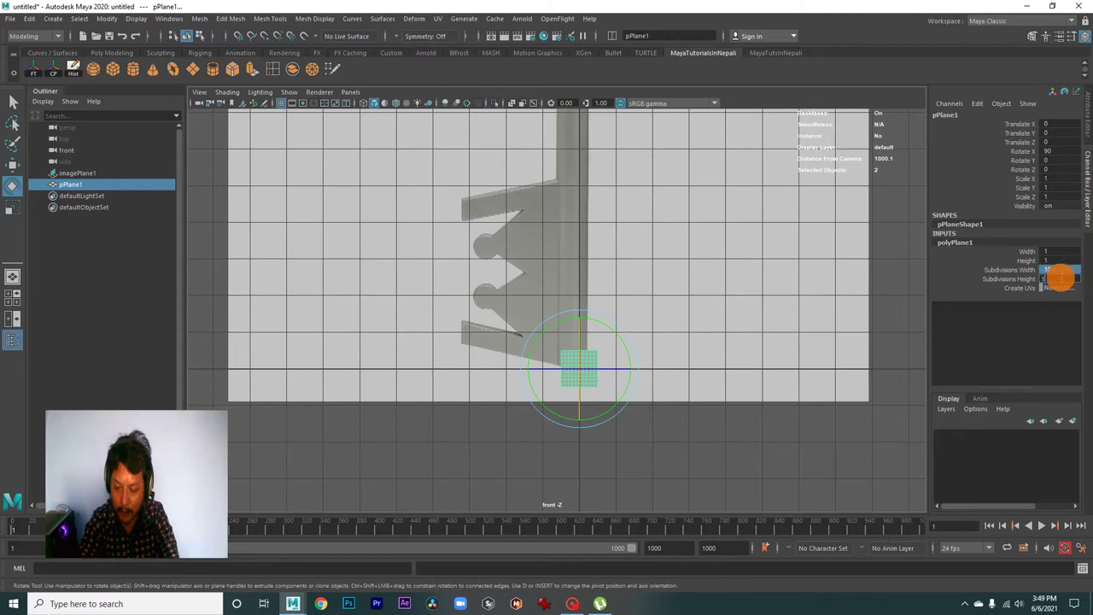
pyautogui.write('1')
# Step: Move pPlane1 onto the bottom tooth at X -2.736, Y 0.949, in wireframe view
pyautogui.click(551, 413)
pyautogui.scroll(3, 552, 412)
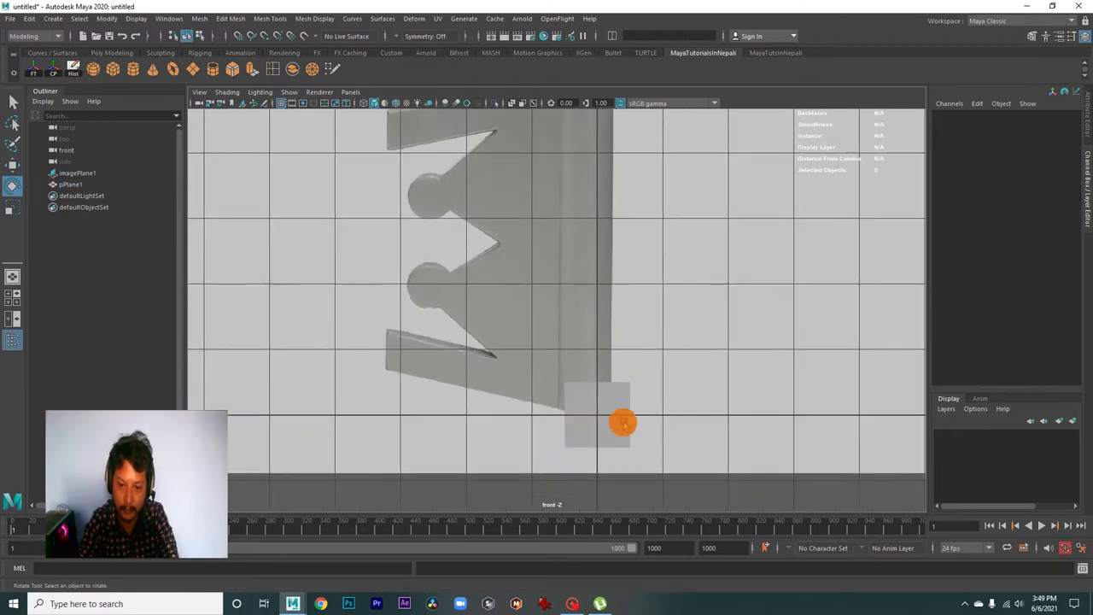
pyautogui.click(616, 434)
pyautogui.press('w')
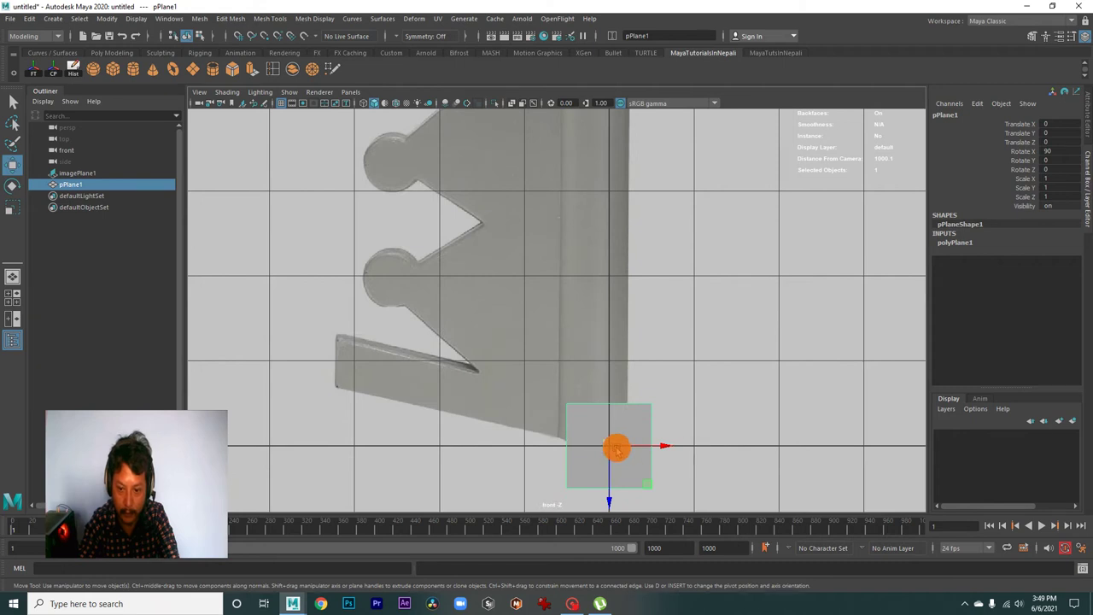
pyautogui.moveTo(615, 451); pyautogui.dragTo(398, 368)
pyautogui.scroll(2, 559, 433)
pyautogui.keyDown('alt'); pyautogui.moveTo(559, 433); pyautogui.dragTo(817, 381, button='middle'); pyautogui.keyUp('alt')
pyautogui.scroll(2, 556, 349)
pyautogui.moveTo(512, 371); pyautogui.dragTo(476, 370)
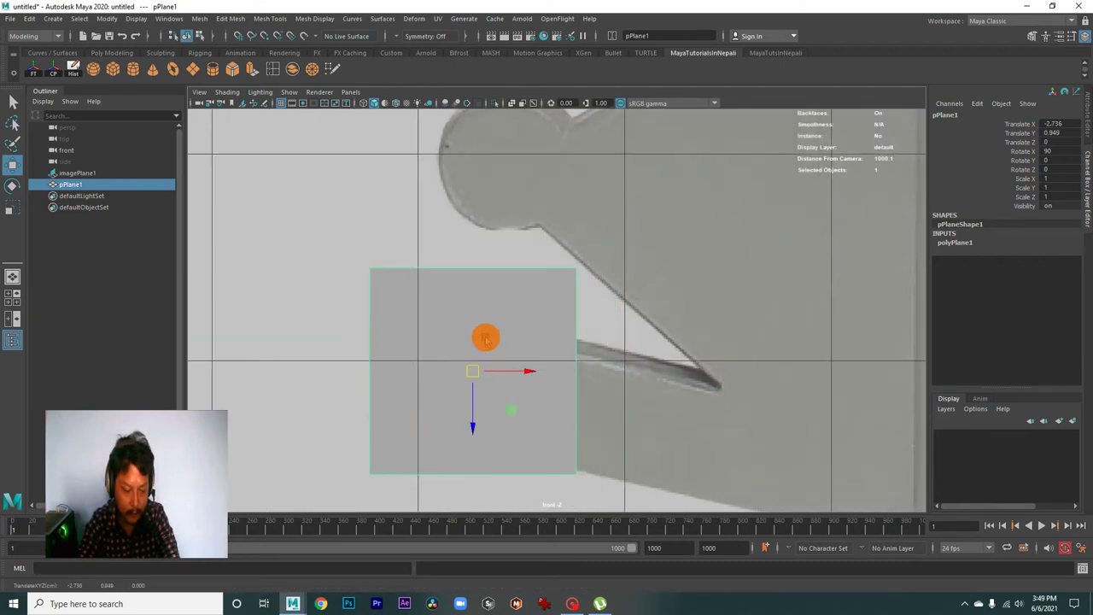
pyautogui.press('4')
pyautogui.scroll(1, 465, 341)
# Step: In vertex mode, move the plane's top vertices onto the tooth edge and tip
pyautogui.rightClick(450, 288)
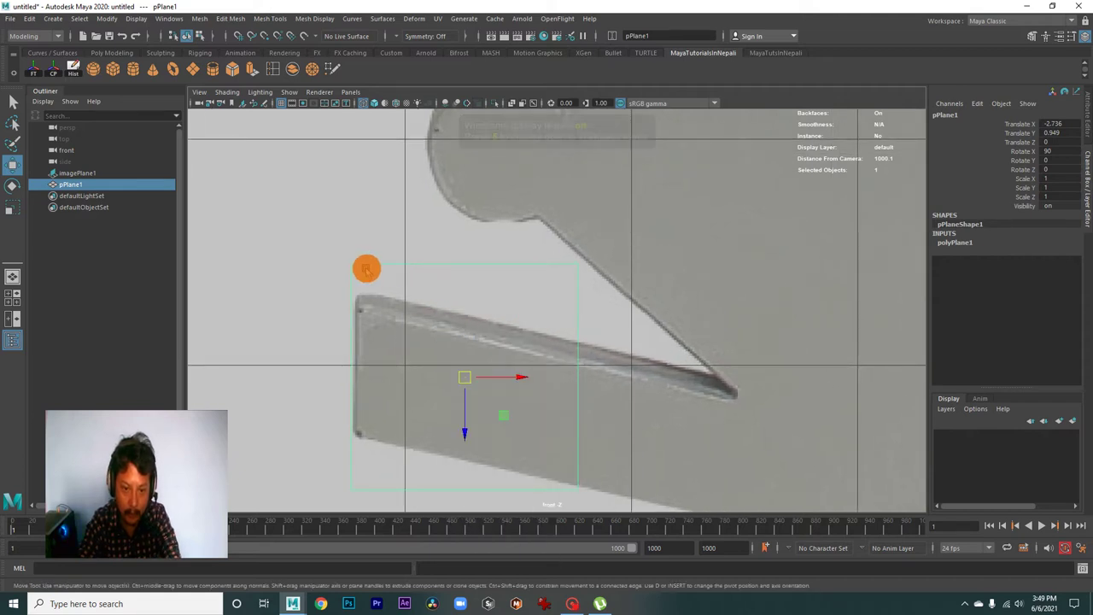
pyautogui.moveTo(373, 264); pyautogui.dragTo(339, 263, button='right')
pyautogui.moveTo(309, 240)
pyautogui.mouseDown()
pyautogui.moveTo(362, 273)
pyautogui.moveTo(346, 300)
pyautogui.mouseUp()
pyautogui.keyDown('alt'); pyautogui.moveTo(459, 334); pyautogui.dragTo(467, 288, button='middle'); pyautogui.keyUp('alt')
pyautogui.moveTo(537, 200); pyautogui.dragTo(759, 359)
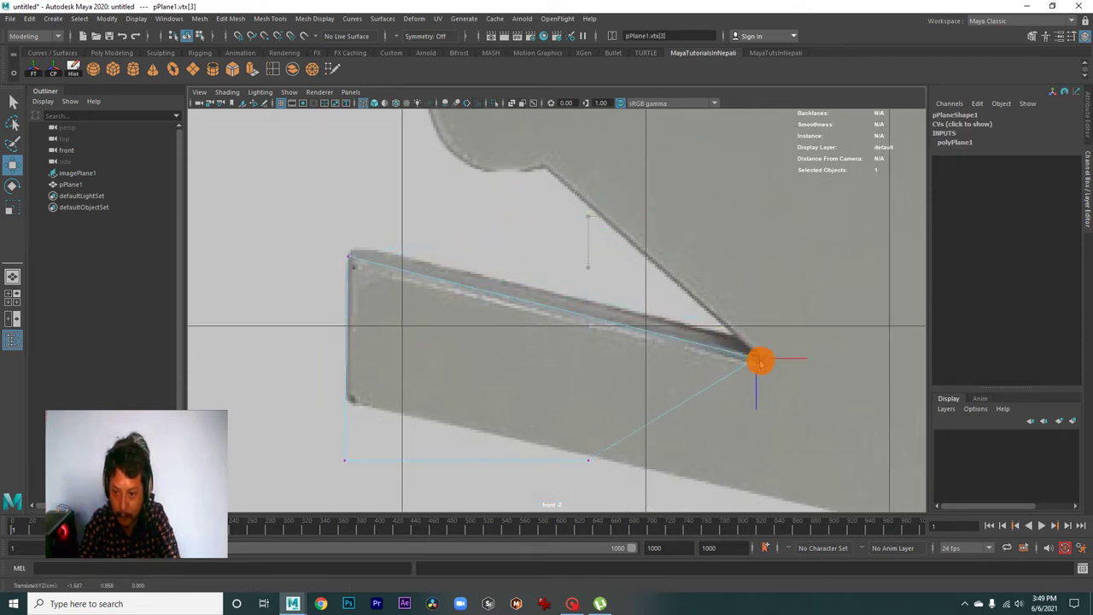
pyautogui.keyDown('alt'); pyautogui.moveTo(608, 471); pyautogui.dragTo(604, 396, button='middle'); pyautogui.keyUp('alt')
# Step: Move the bottom-right and bottom-left vertices to match the tooth's lower edge
pyautogui.click(586, 386)
pyautogui.moveTo(617, 408); pyautogui.dragTo(745, 417)
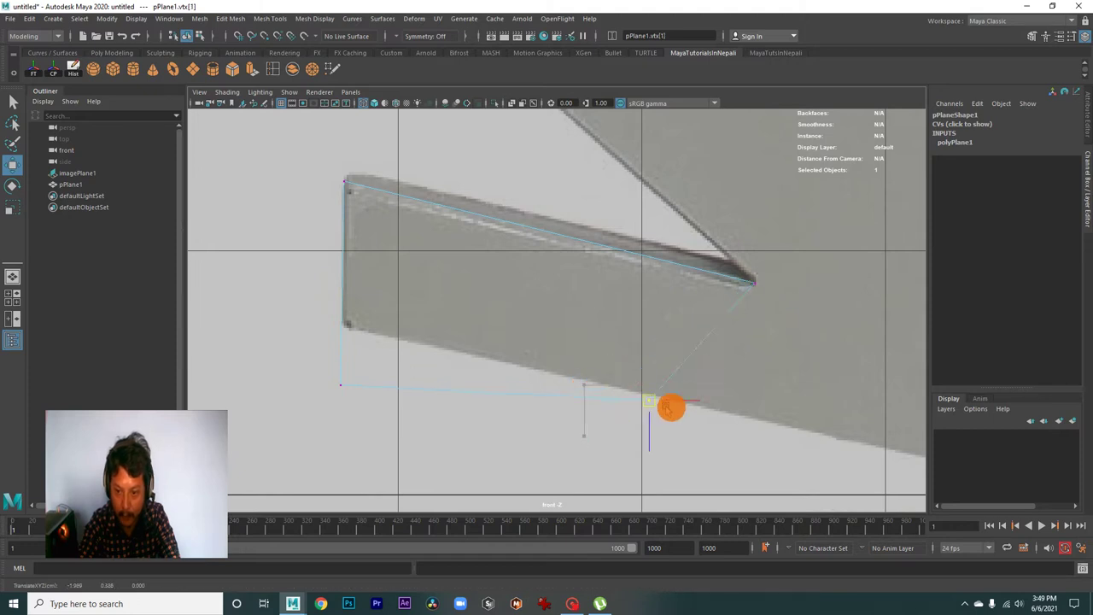
pyautogui.keyDown('alt'); pyautogui.moveTo(503, 393); pyautogui.dragTo(559, 421, button='middle'); pyautogui.keyUp('alt')
pyautogui.click(442, 418)
pyautogui.moveTo(442, 418); pyautogui.dragTo(436, 357)
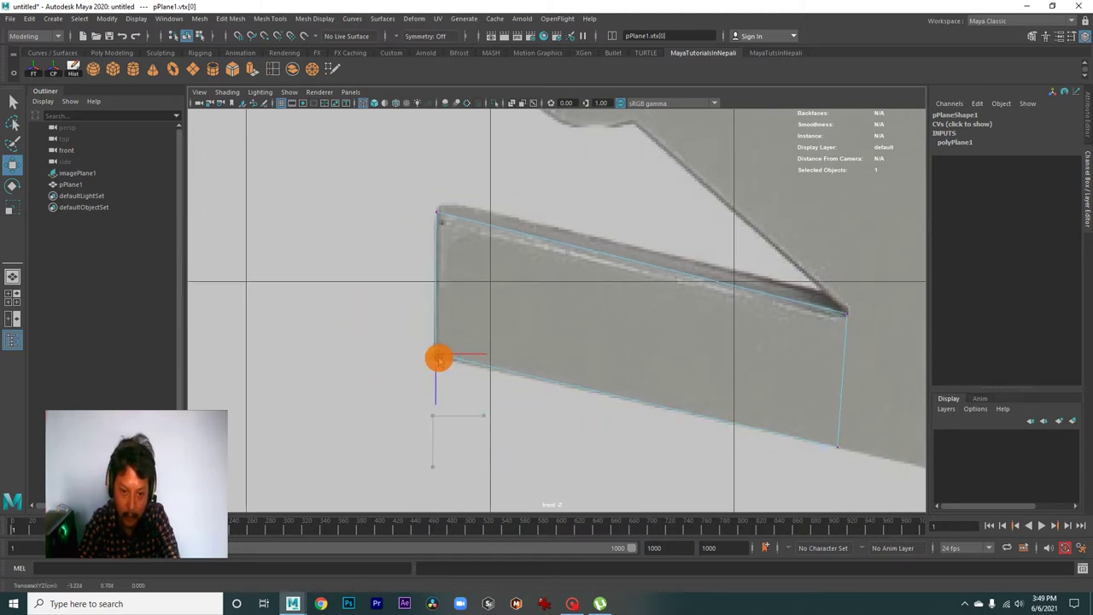
# Step: Zoom and reframe the front view to check the plank against the reference
pyautogui.scroll(-3, 512, 373)
pyautogui.scroll(-2, 515, 410)
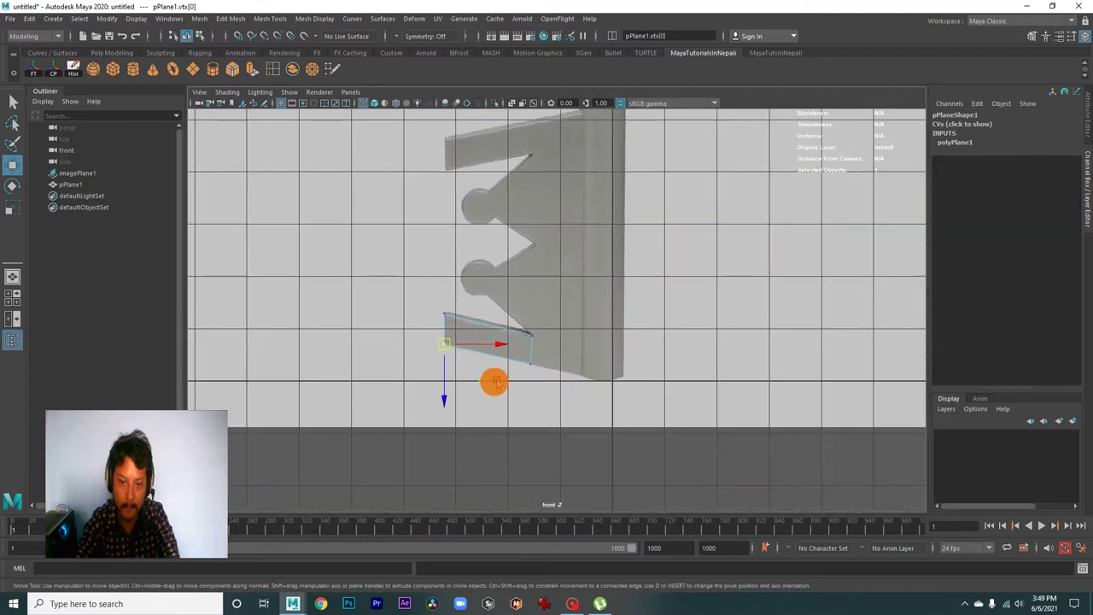
pyautogui.scroll(1, 542, 415)
pyautogui.scroll(2, 542, 415)
pyautogui.scroll(1, 425, 348)
pyautogui.keyDown('alt'); pyautogui.moveTo(466, 356); pyautogui.dragTo(678, 444, button='middle'); pyautogui.keyUp('alt')
pyautogui.scroll(-3, 678, 444)
pyautogui.keyDown('alt'); pyautogui.moveTo(657, 429); pyautogui.dragTo(668, 433, button='right'); pyautogui.keyUp('alt')
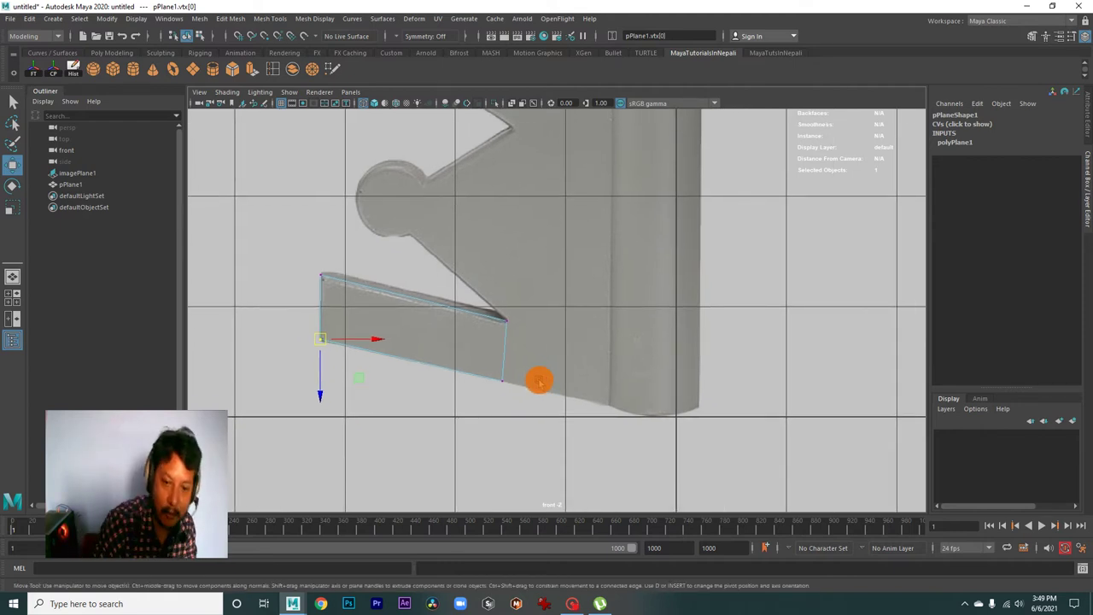
pyautogui.scroll(1, 546, 376)
pyautogui.scroll(3, 623, 380)
pyautogui.scroll(-5, 539, 351)
pyautogui.scroll(4, 646, 383)
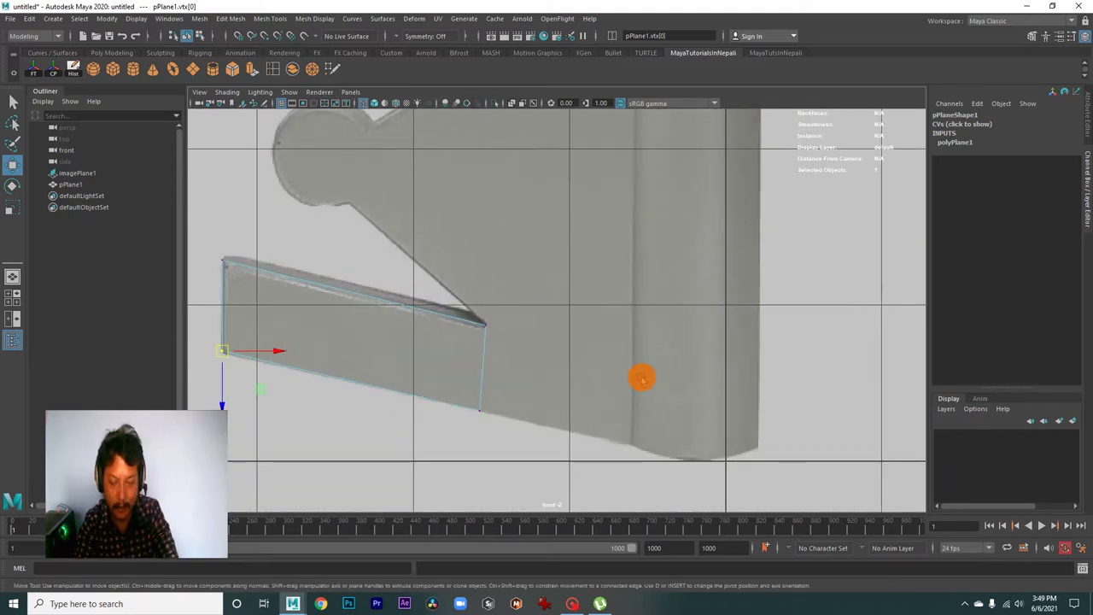
pyautogui.scroll(2, 597, 384)
pyautogui.scroll(-5, 505, 363)
pyautogui.scroll(4, 557, 378)
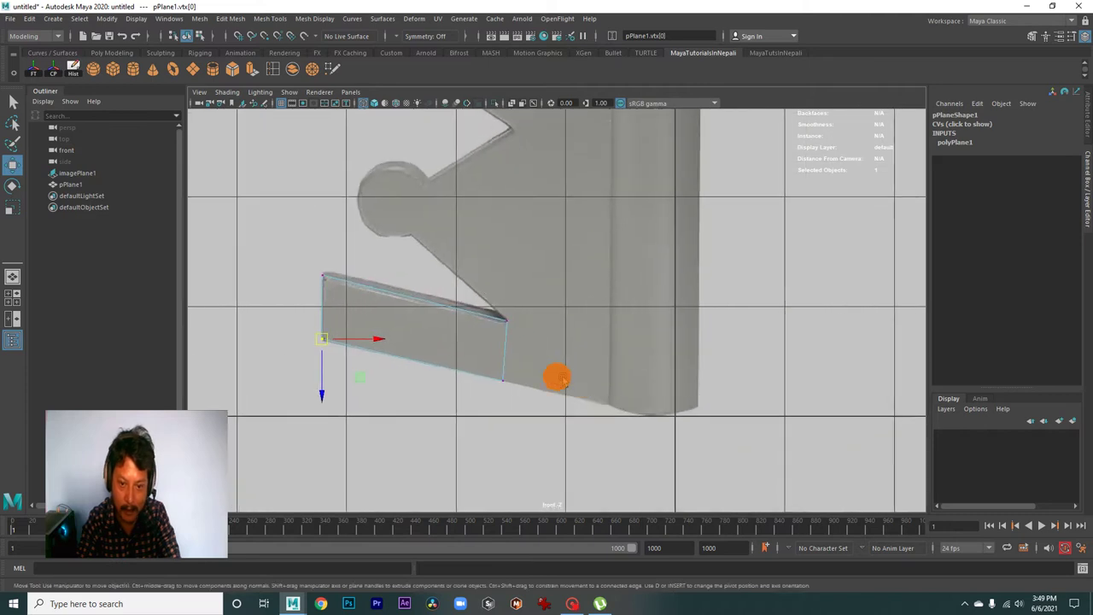
pyautogui.scroll(1, 556, 379)
pyautogui.scroll(1, 490, 364)
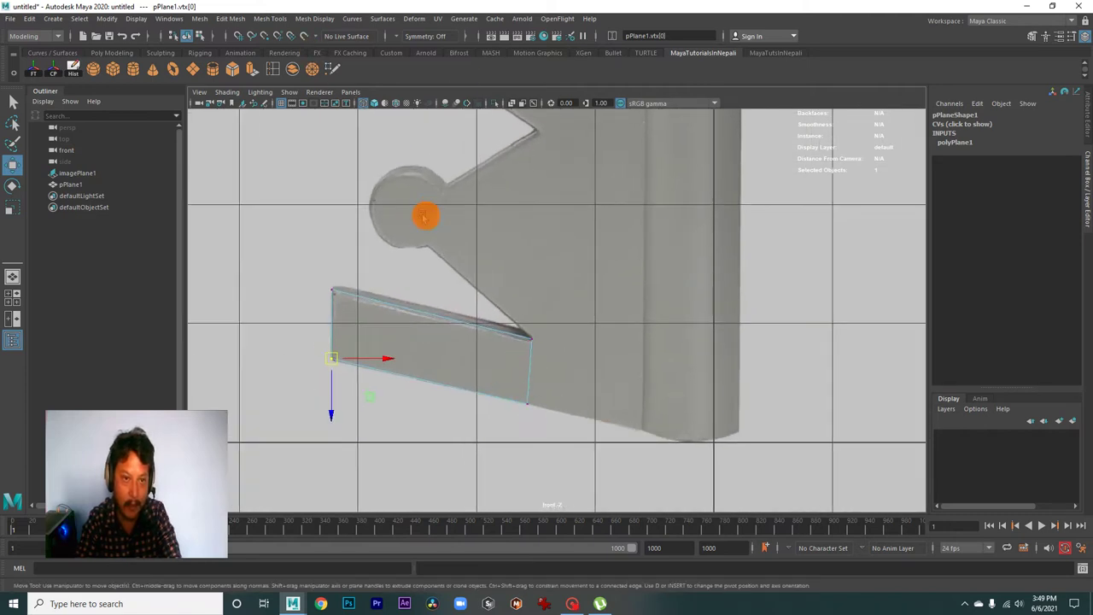
# Step: With Quad Draw, create the first quad face where the plank meets the shaft
pyautogui.click(312, 19)
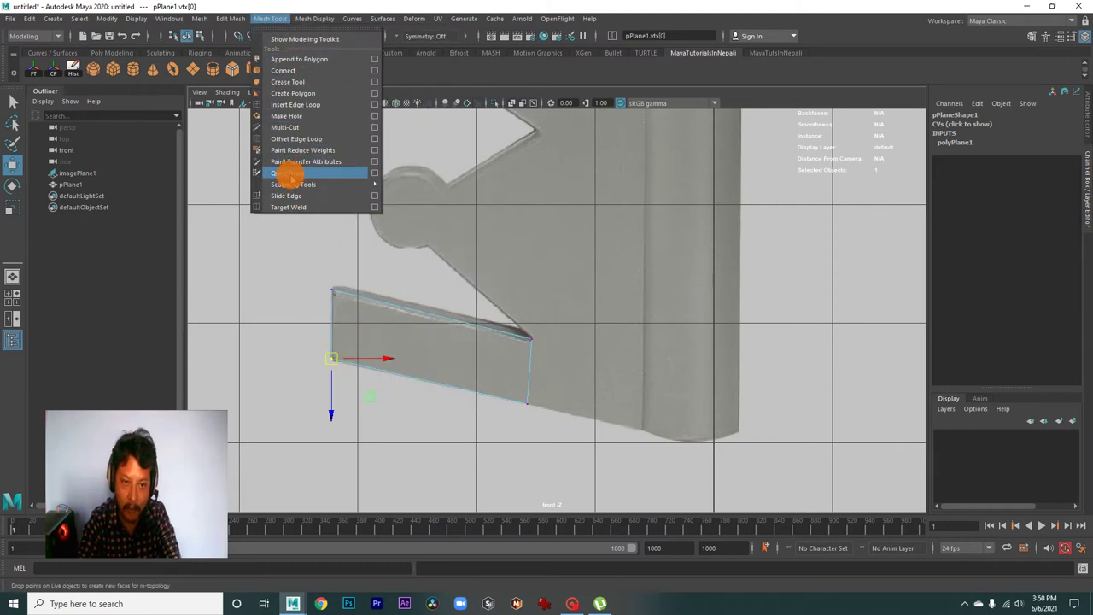
pyautogui.click(296, 175)
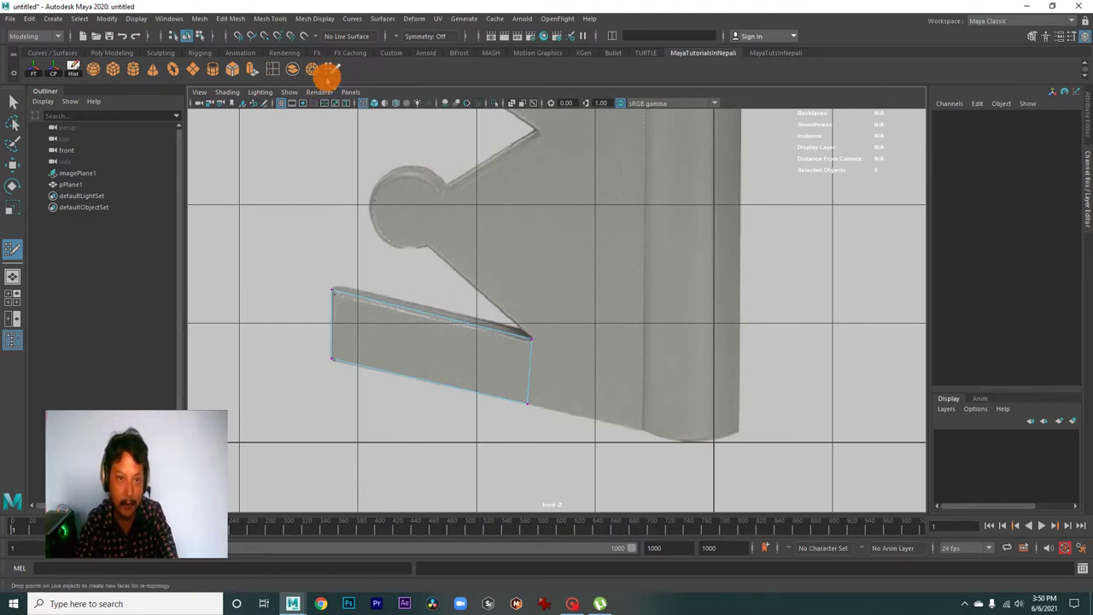
pyautogui.keyDown('alt'); pyautogui.moveTo(547, 264); pyautogui.dragTo(597, 319, button='right'); pyautogui.keyUp('alt')
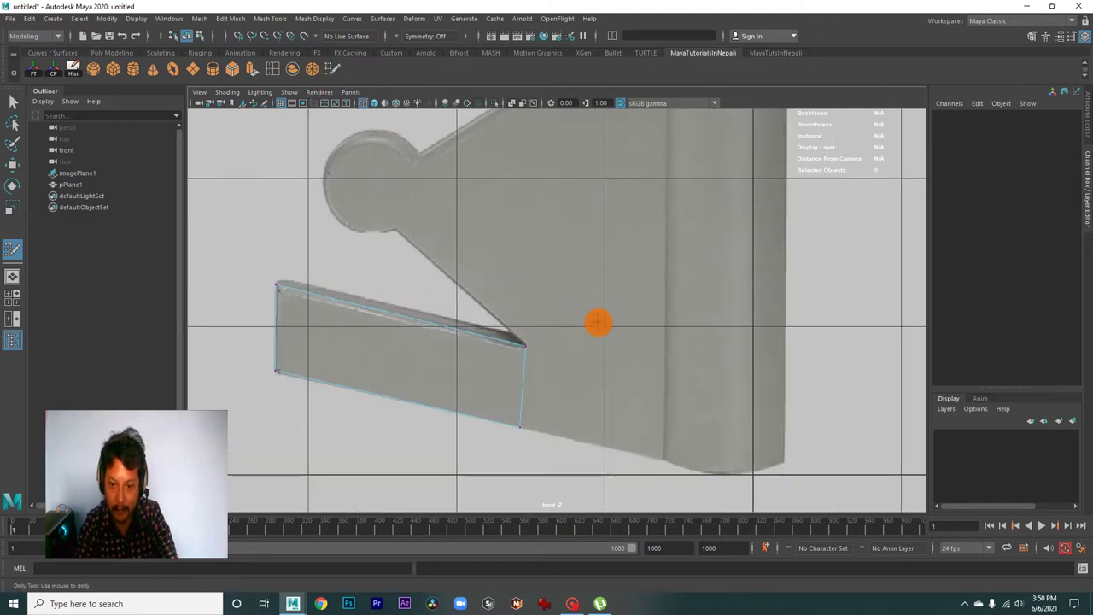
pyautogui.keyDown('alt'); pyautogui.moveTo(598, 319); pyautogui.dragTo(527, 285, button='middle'); pyautogui.keyUp('alt')
pyautogui.keyDown('alt'); pyautogui.moveTo(527, 285); pyautogui.dragTo(540, 324, button='right'); pyautogui.keyUp('alt')
pyautogui.click(545, 322)
pyautogui.click(543, 403)
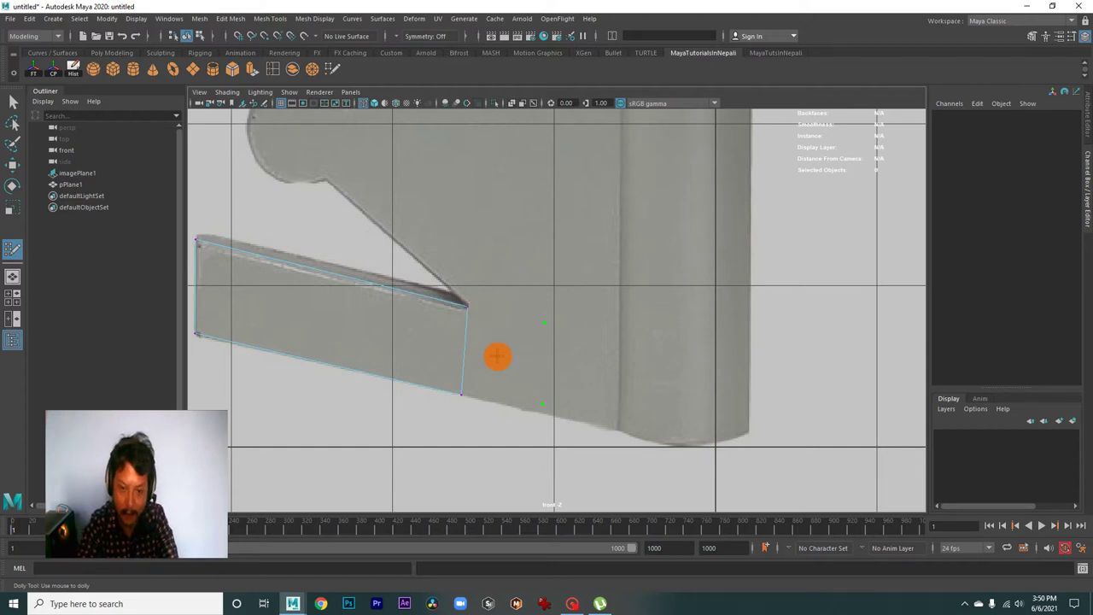
pyautogui.keyDown('shift'); pyautogui.click(503, 356); pyautogui.keyUp('shift')
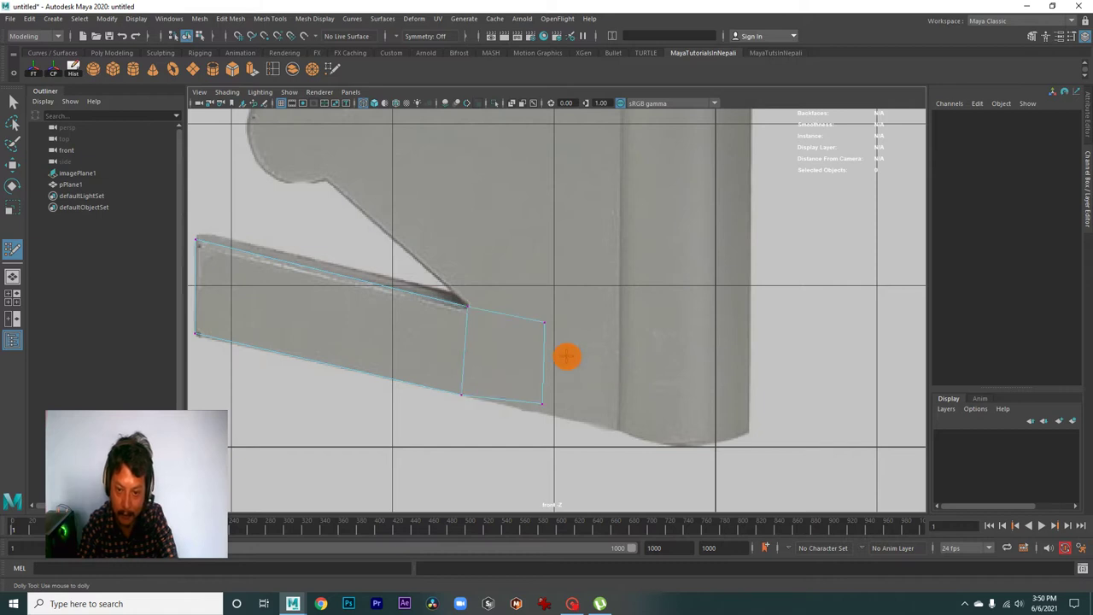
pyautogui.scroll(-2, 629, 384)
pyautogui.scroll(-3, 560, 354)
pyautogui.scroll(2, 559, 354)
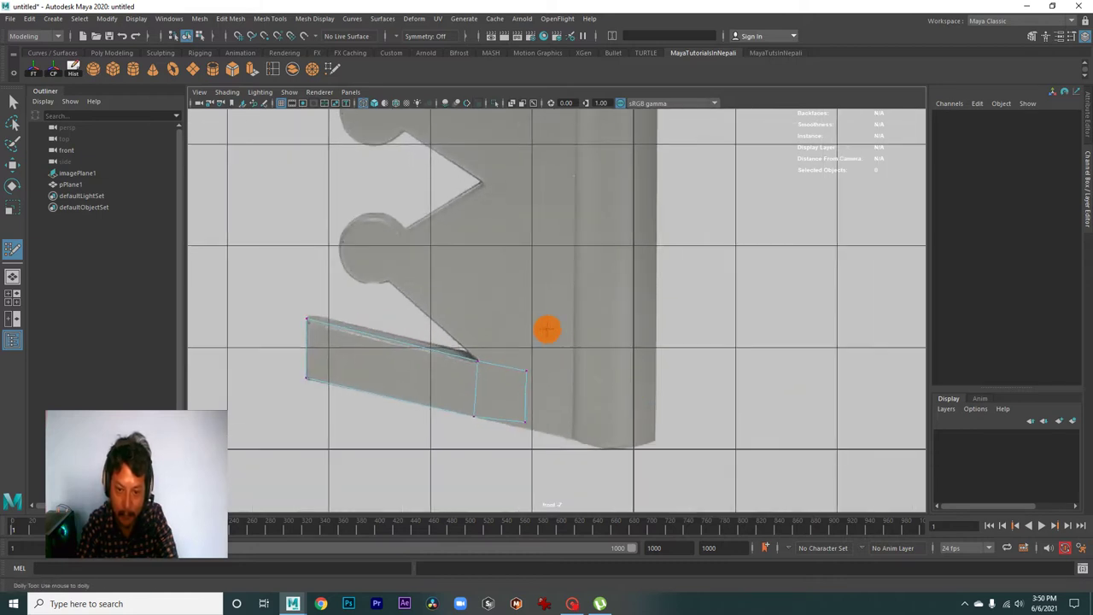
# Step: Add two quad faces above it and fit the right-side vertices to the shaft edge
pyautogui.click(481, 320)
pyautogui.keyDown('shift'); pyautogui.click(502, 342); pyautogui.keyUp('shift')
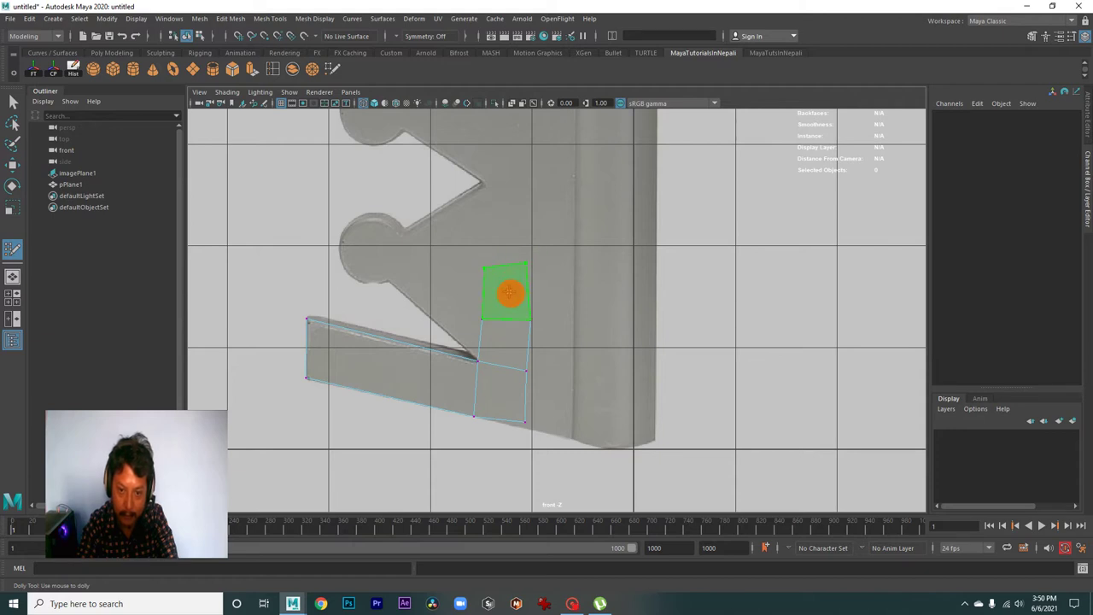
pyautogui.keyDown('shift'); pyautogui.click(501, 244); pyautogui.keyUp('shift')
pyautogui.keyDown('alt'); pyautogui.moveTo(509, 247); pyautogui.dragTo(504, 290, button='middle'); pyautogui.keyUp('alt')
pyautogui.moveTo(504, 291)
pyautogui.keyDown('alt'); pyautogui.mouseDown(button='right')
pyautogui.moveTo(590, 329)
pyautogui.moveTo(569, 339)
pyautogui.mouseUp(button='right'); pyautogui.keyUp('alt')
pyautogui.keyDown('alt'); pyautogui.moveTo(568, 339); pyautogui.dragTo(533, 190, button='middle'); pyautogui.keyUp('alt')
pyautogui.moveTo(531, 169); pyautogui.dragTo(538, 165)
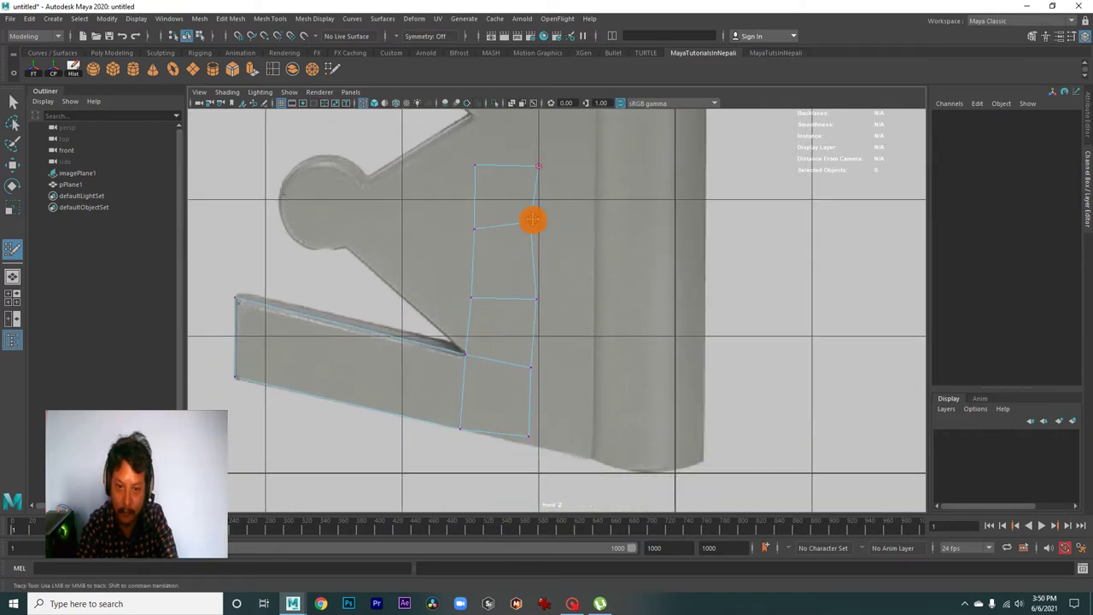
pyautogui.moveTo(536, 298); pyautogui.dragTo(547, 304)
pyautogui.moveTo(530, 368); pyautogui.dragTo(559, 395)
pyautogui.moveTo(529, 436); pyautogui.dragTo(556, 447)
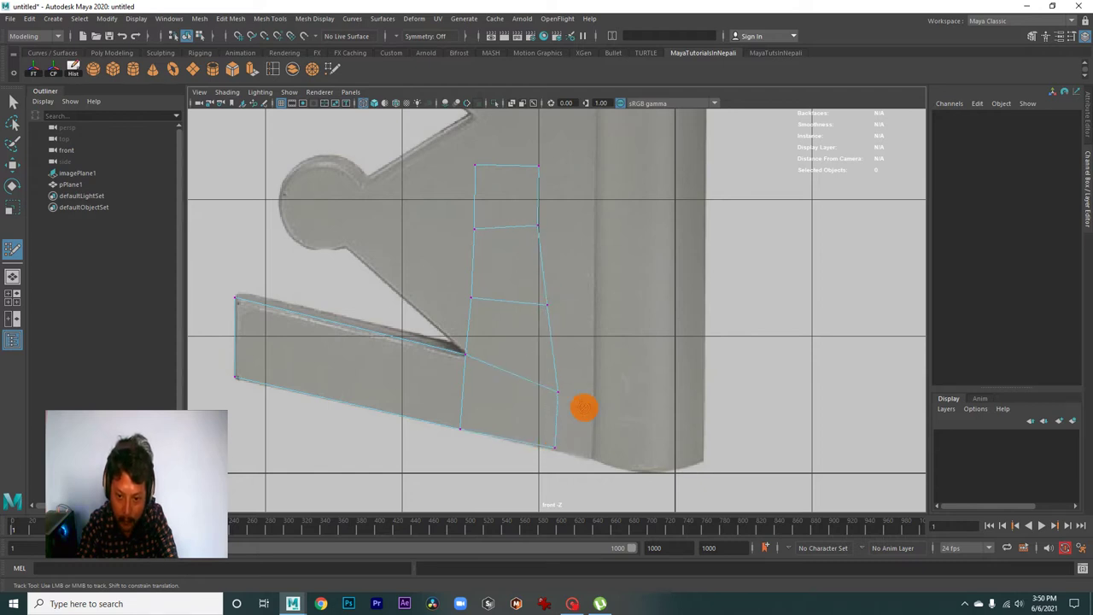
# Step: Fill a second column of quad faces further right along the shaft
pyautogui.click(589, 397)
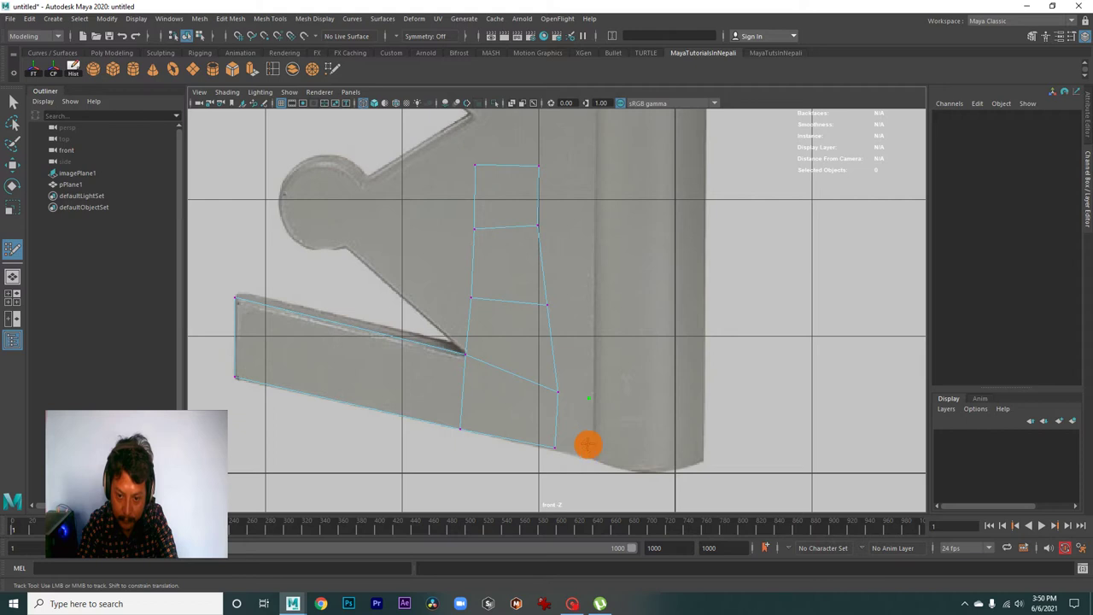
pyautogui.click(590, 445)
pyautogui.keyDown('shift'); pyautogui.click(575, 425); pyautogui.keyUp('shift')
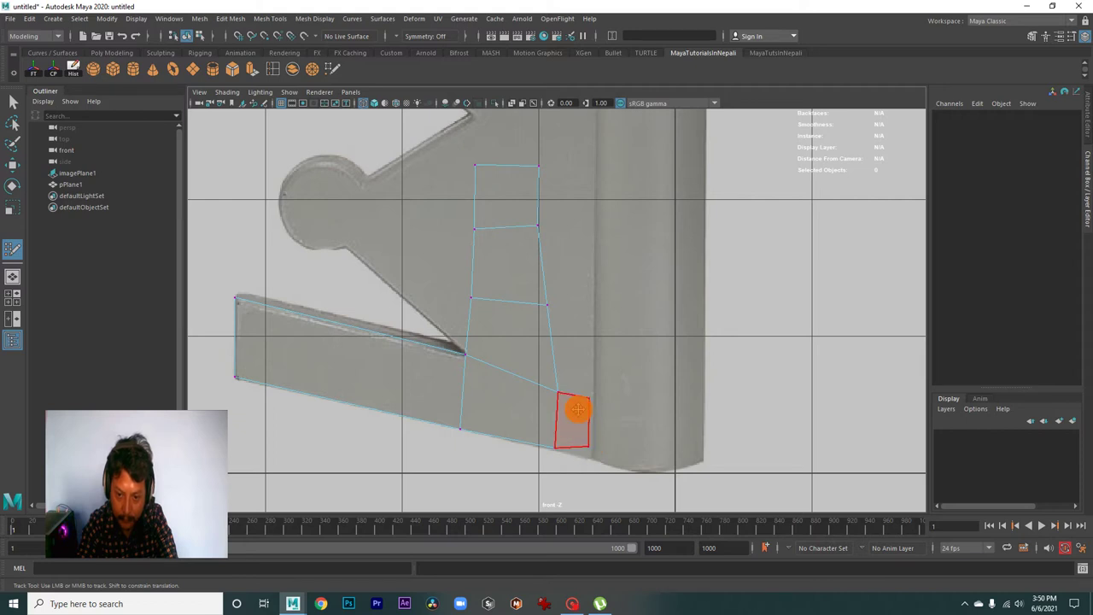
pyautogui.click(587, 236)
pyautogui.keyDown('shift'); pyautogui.click(567, 265); pyautogui.keyUp('shift')
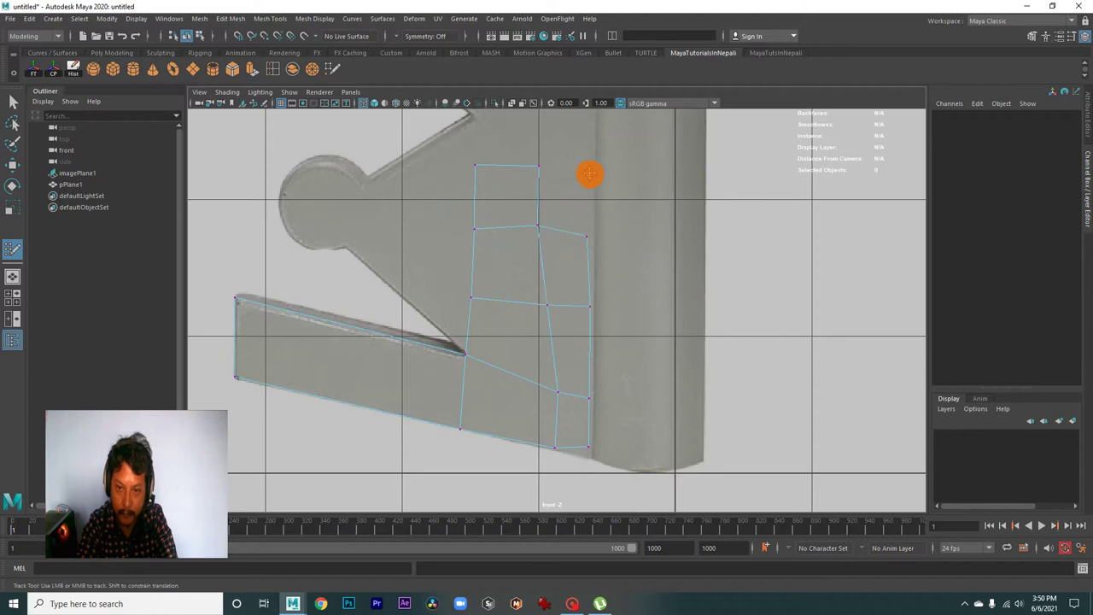
pyautogui.keyDown('shift'); pyautogui.click(568, 197); pyautogui.keyUp('shift')
pyautogui.moveTo(590, 244)
pyautogui.keyDown('alt'); pyautogui.mouseDown(button='right')
pyautogui.moveTo(530, 307)
pyautogui.moveTo(681, 402)
pyautogui.mouseUp(button='right'); pyautogui.keyUp('alt')
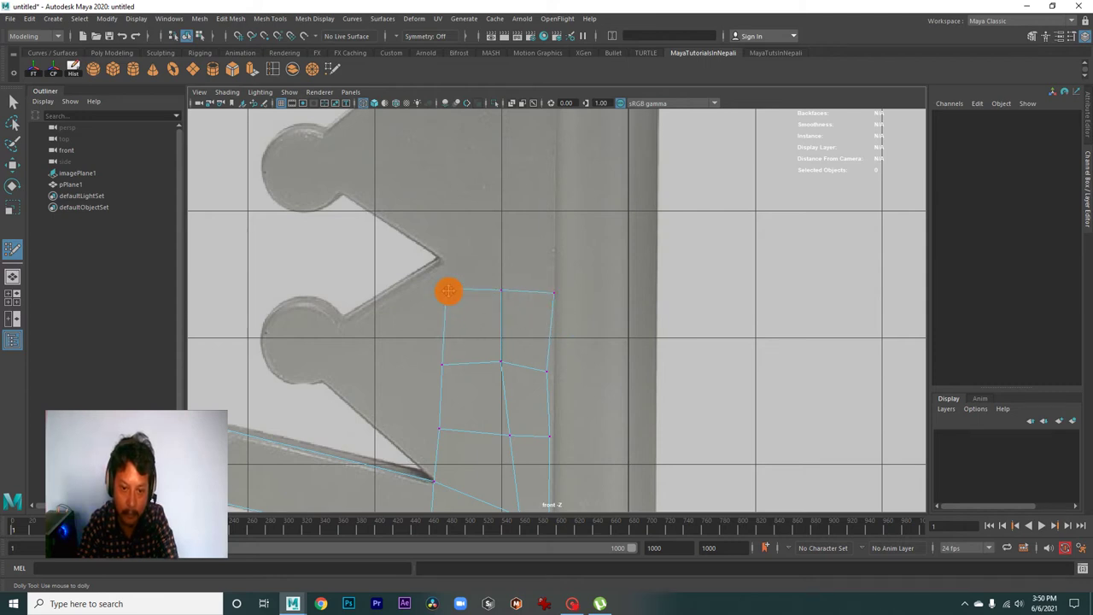
pyautogui.keyDown('alt'); pyautogui.moveTo(494, 348); pyautogui.dragTo(476, 295, button='middle'); pyautogui.keyUp('alt')
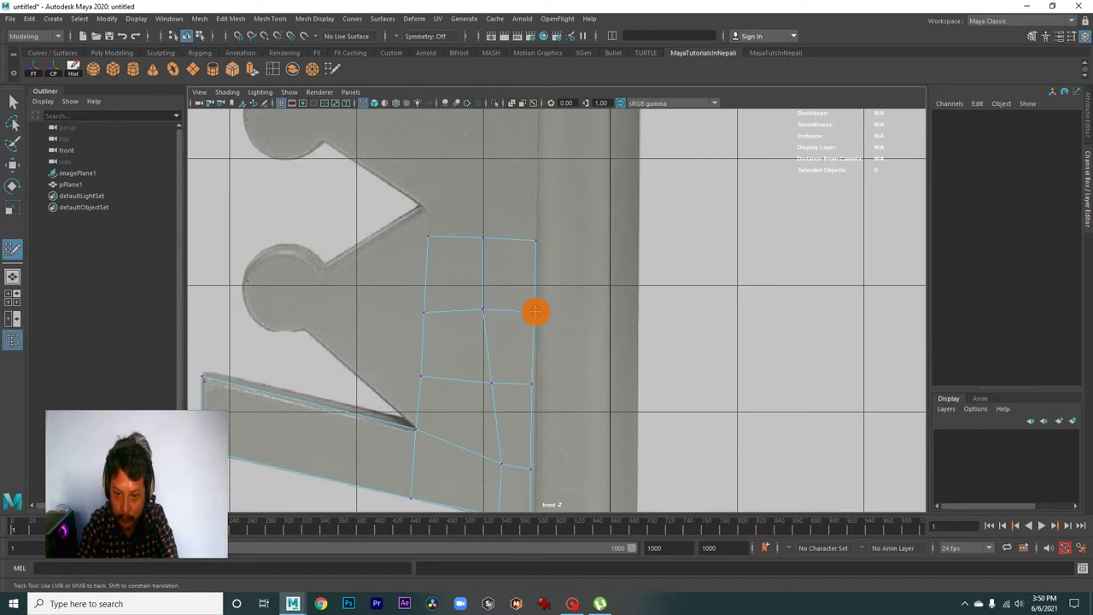
pyautogui.keyDown('alt'); pyautogui.moveTo(486, 315); pyautogui.dragTo(479, 261, button='middle'); pyautogui.keyUp('alt')
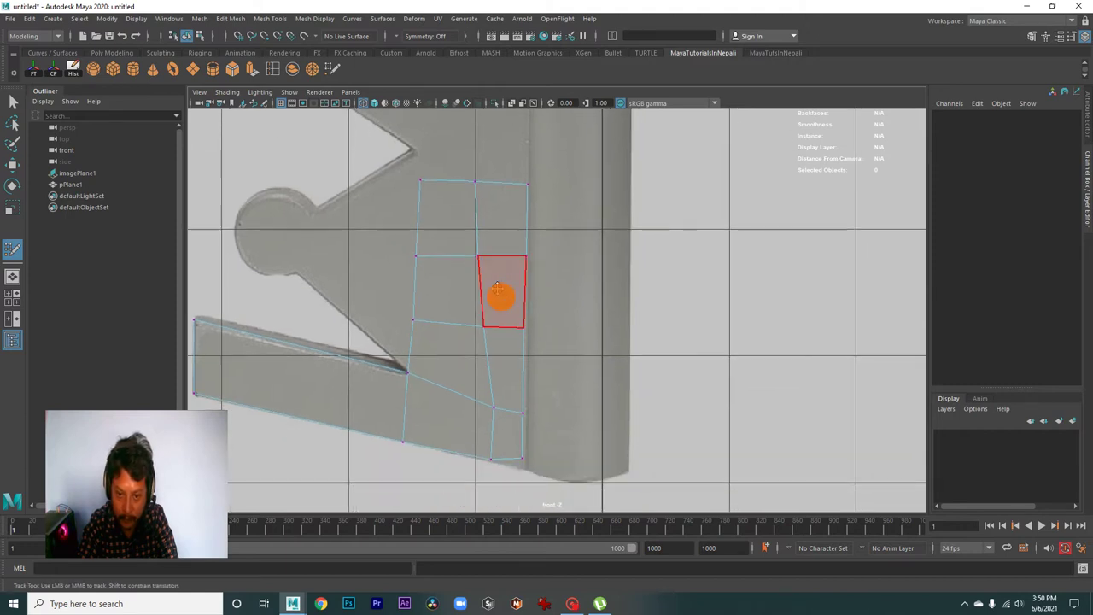
# Step: Pull the left-column vertices out and down to fit the tooth's inner curve
pyautogui.click(526, 327)
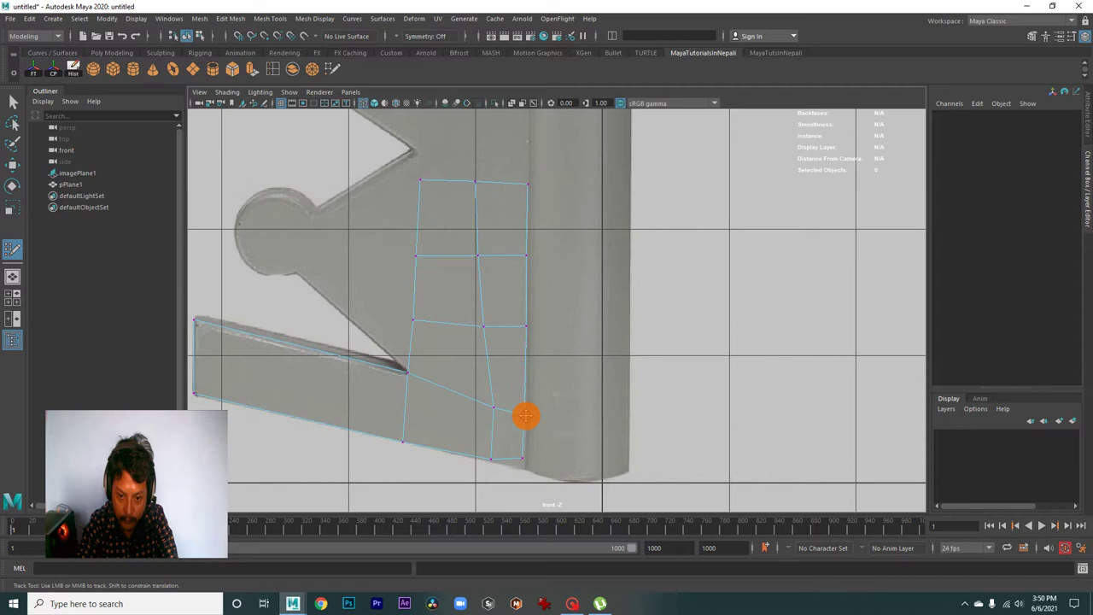
pyautogui.moveTo(521, 471)
pyautogui.keyDown('alt'); pyautogui.mouseDown(button='right')
pyautogui.moveTo(481, 430)
pyautogui.moveTo(507, 385)
pyautogui.mouseUp(button='right'); pyautogui.keyUp('alt')
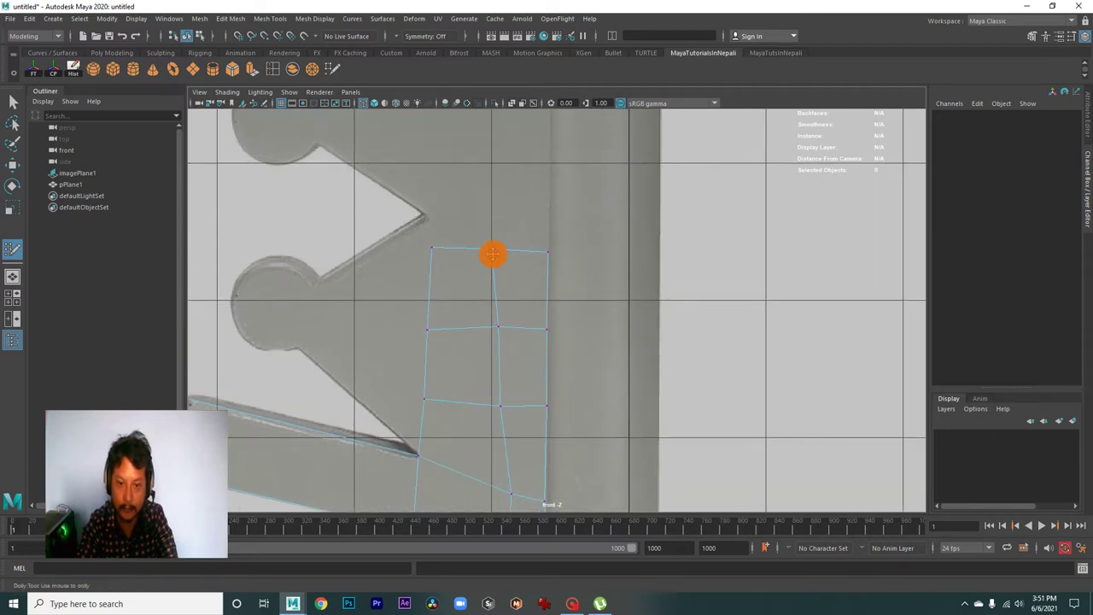
pyautogui.keyDown('alt'); pyautogui.moveTo(500, 254); pyautogui.dragTo(487, 268, button='right'); pyautogui.keyUp('alt')
pyautogui.keyDown('alt'); pyautogui.moveTo(487, 268); pyautogui.dragTo(500, 251, button='middle'); pyautogui.keyUp('alt')
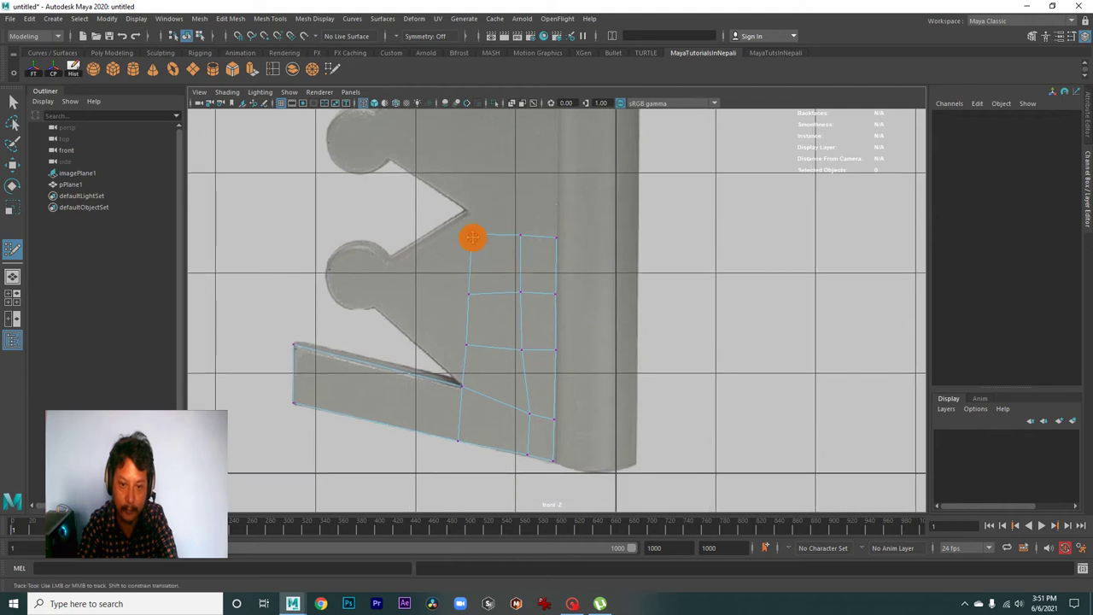
pyautogui.moveTo(463, 294); pyautogui.dragTo(450, 293)
pyautogui.moveTo(463, 344)
pyautogui.mouseDown()
pyautogui.moveTo(439, 324)
pyautogui.moveTo(461, 337)
pyautogui.mouseUp()
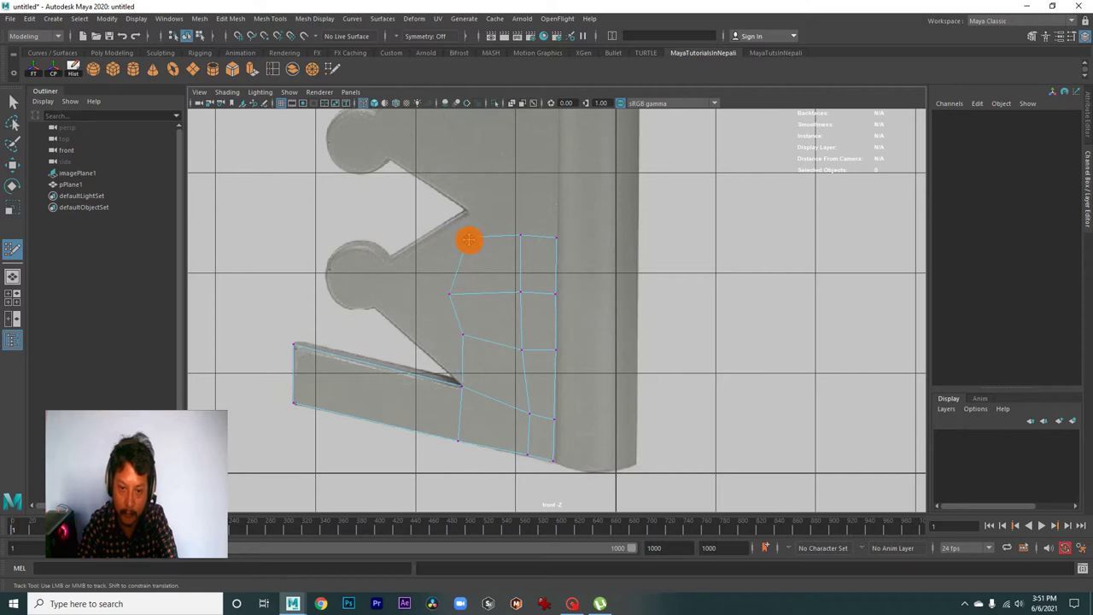
pyautogui.keyDown('alt'); pyautogui.moveTo(457, 241); pyautogui.dragTo(498, 273, button='right'); pyautogui.keyUp('alt')
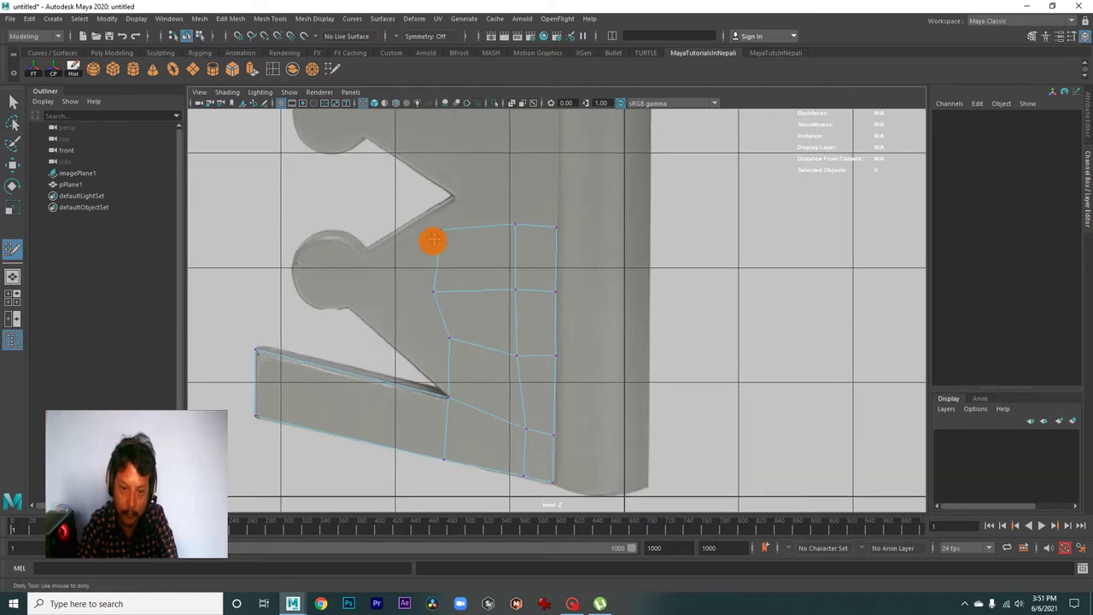
pyautogui.moveTo(436, 296); pyautogui.dragTo(435, 301)
pyautogui.moveTo(449, 338); pyautogui.dragTo(437, 338)
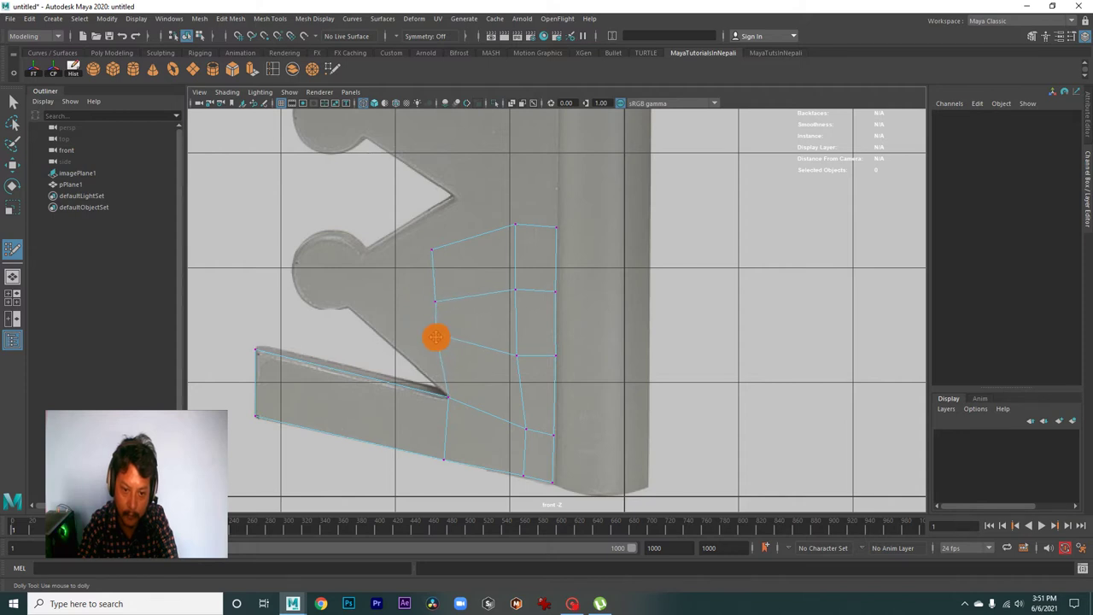
pyautogui.moveTo(442, 348)
pyautogui.keyDown('alt'); pyautogui.mouseDown(button='right')
pyautogui.moveTo(500, 358)
pyautogui.moveTo(566, 337)
pyautogui.moveTo(549, 341)
pyautogui.moveTo(491, 319)
pyautogui.mouseUp(button='right'); pyautogui.keyUp('alt')
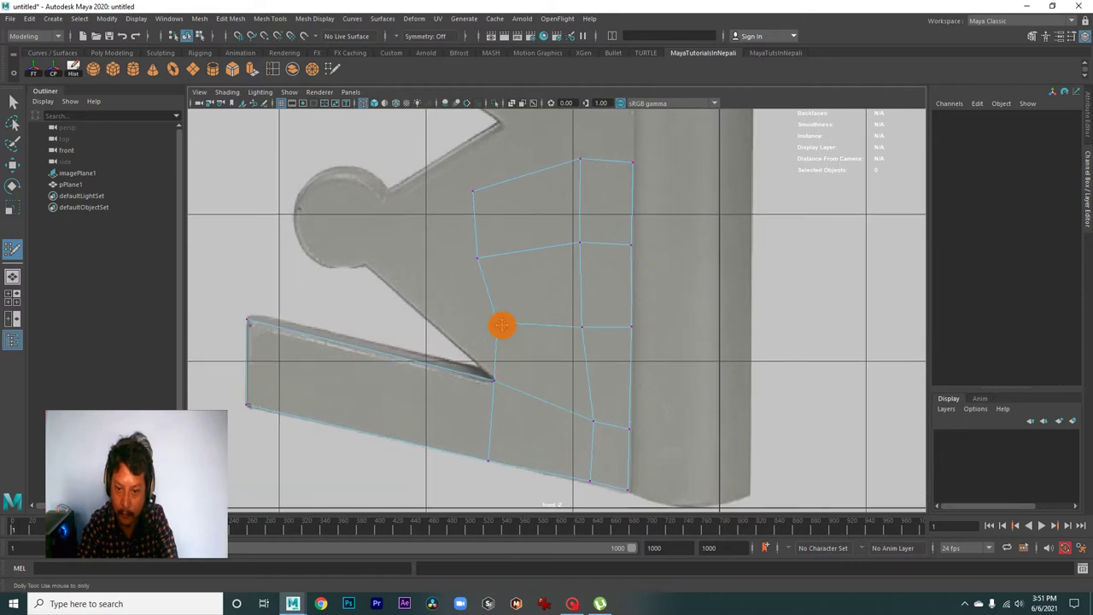
pyautogui.scroll(-3, 560, 321)
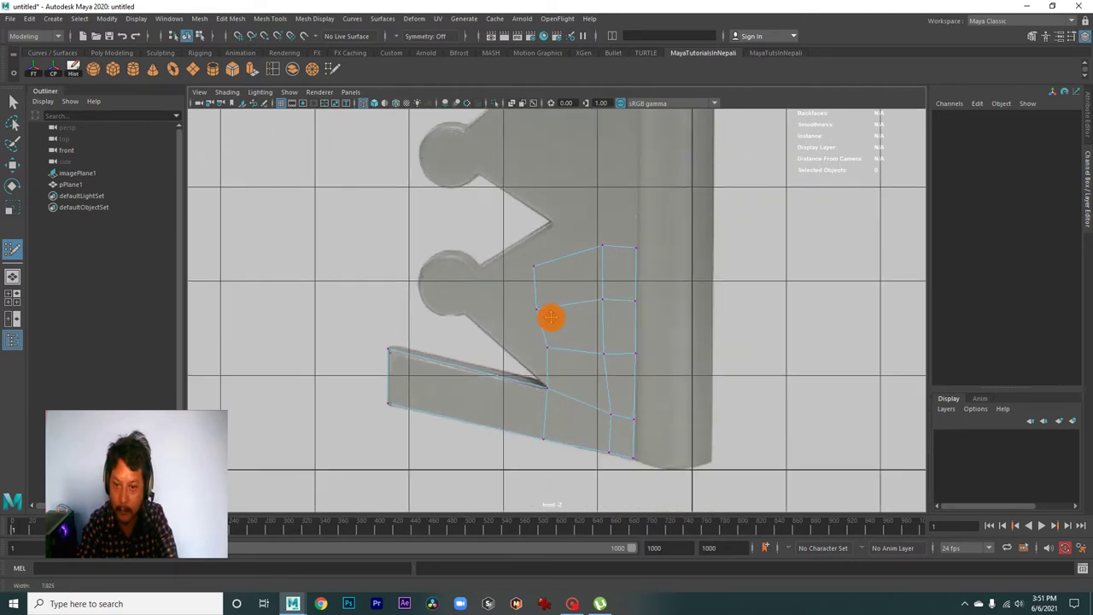
pyautogui.scroll(3, 504, 352)
pyautogui.scroll(-2, 532, 364)
pyautogui.scroll(-3, 466, 324)
pyautogui.scroll(4, 544, 339)
pyautogui.scroll(-2, 499, 335)
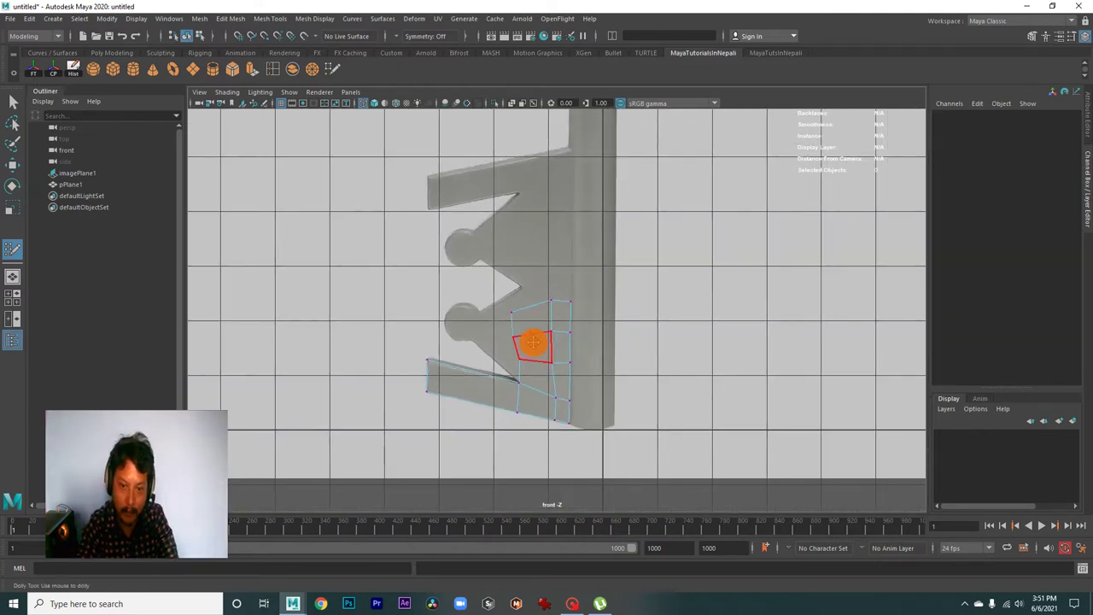
pyautogui.scroll(3, 634, 390)
pyautogui.scroll(2, 555, 352)
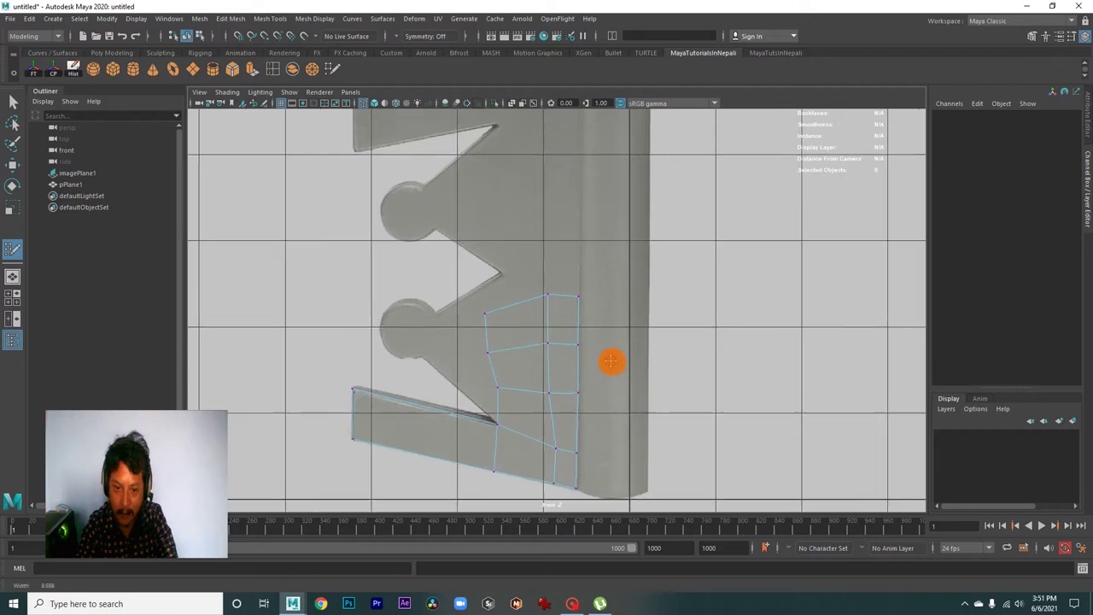
pyautogui.scroll(-3, 546, 351)
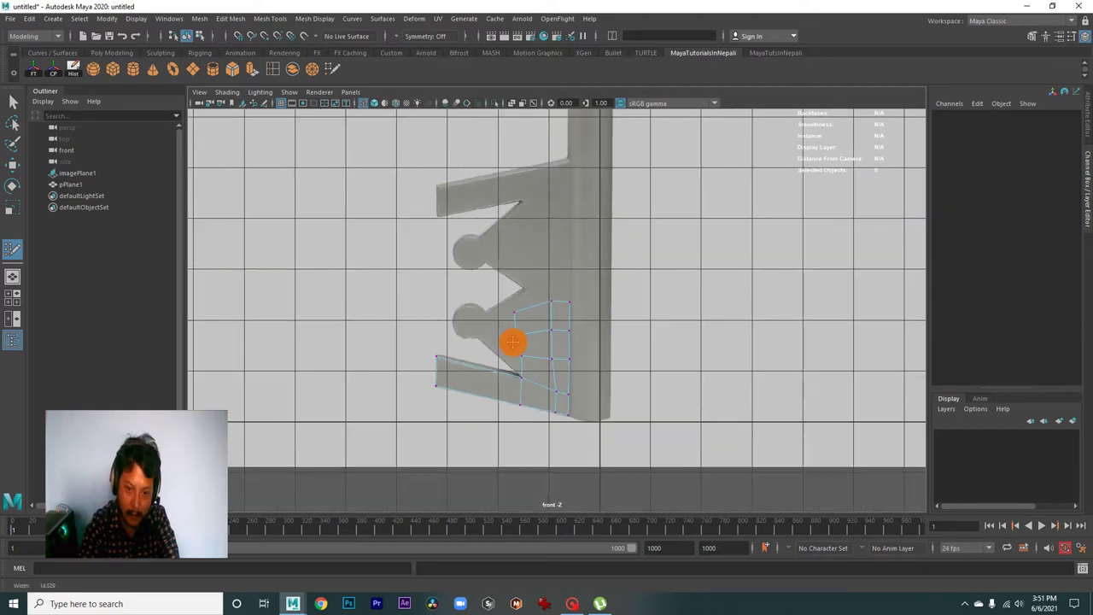
pyautogui.scroll(3, 618, 364)
pyautogui.scroll(2, 575, 303)
pyautogui.scroll(-1, 575, 303)
pyautogui.moveTo(629, 325)
pyautogui.keyDown('alt'); pyautogui.mouseDown(button='middle')
pyautogui.moveTo(593, 316)
pyautogui.moveTo(552, 260)
pyautogui.mouseUp(button='middle'); pyautogui.keyUp('alt')
pyautogui.scroll(2, 593, 317)
pyautogui.scroll(-1, 495, 265)
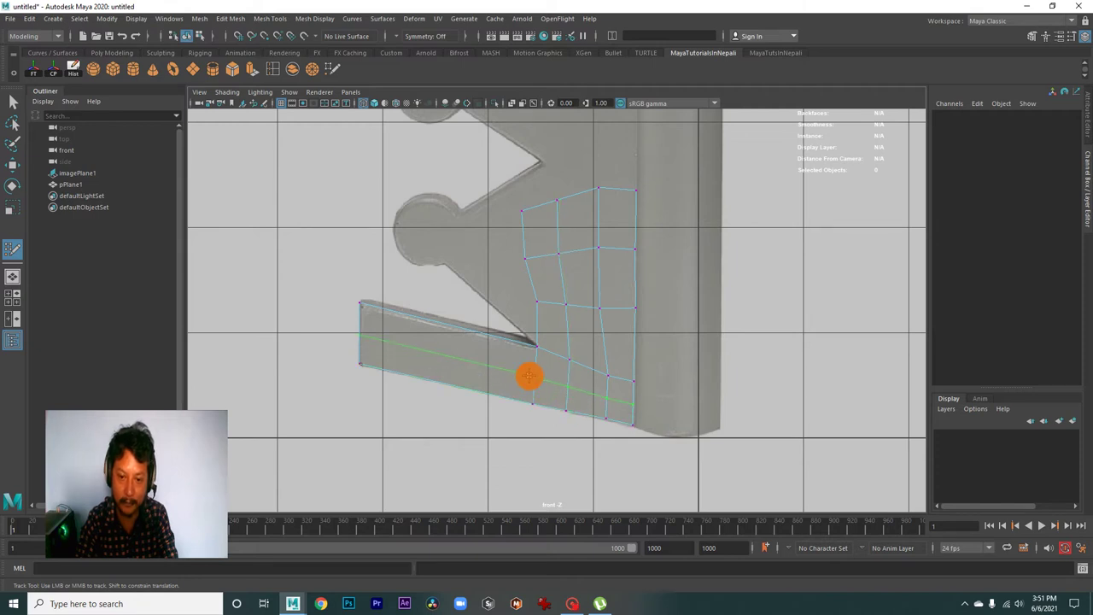
# Step: Insert one lengthwise and two crosswise edge loops on the bottom strip
pyautogui.keyDown('ctrl'); pyautogui.click(530, 372); pyautogui.keyUp('ctrl')
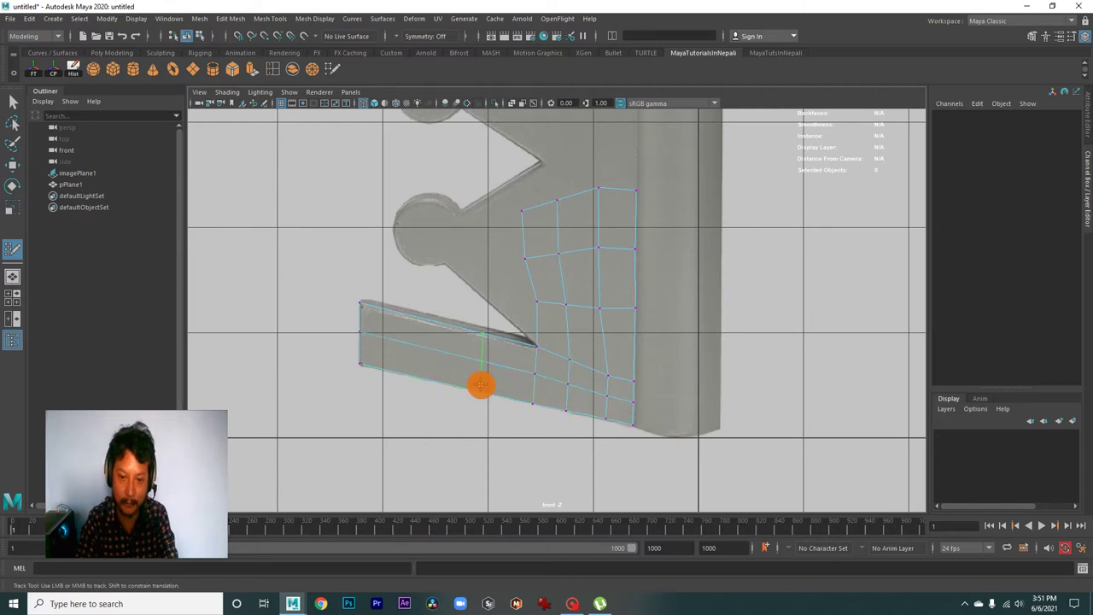
pyautogui.keyDown('ctrl'); pyautogui.click(483, 386); pyautogui.keyUp('ctrl')
pyautogui.keyDown('ctrl'); pyautogui.click(436, 381); pyautogui.keyUp('ctrl')
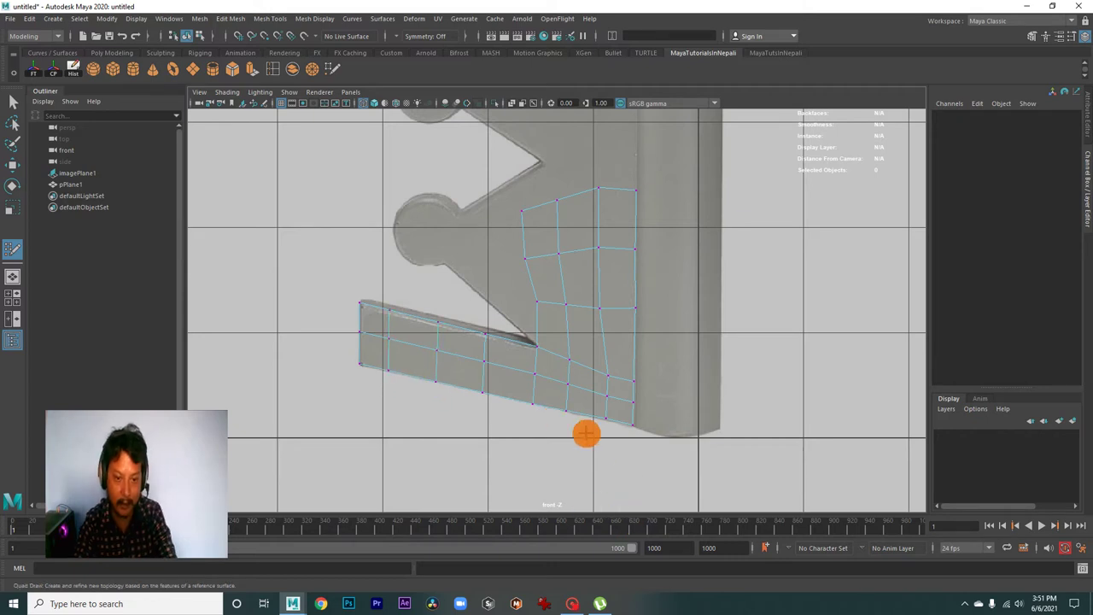
pyautogui.scroll(1, 618, 457)
pyautogui.scroll(1, 597, 464)
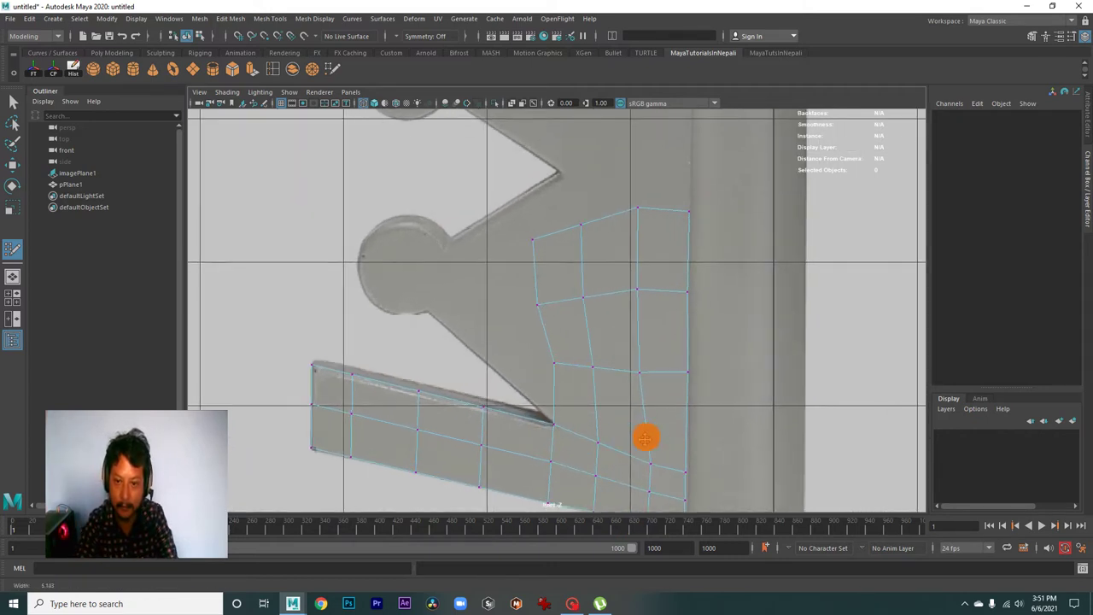
# Step: Pull a strip vertex up to the tooth outline, then frame the round tooth tip
pyautogui.keyDown('alt'); pyautogui.moveTo(646, 439); pyautogui.dragTo(640, 422, button='middle'); pyautogui.keyUp('alt')
pyautogui.moveTo(583, 275); pyautogui.dragTo(585, 262)
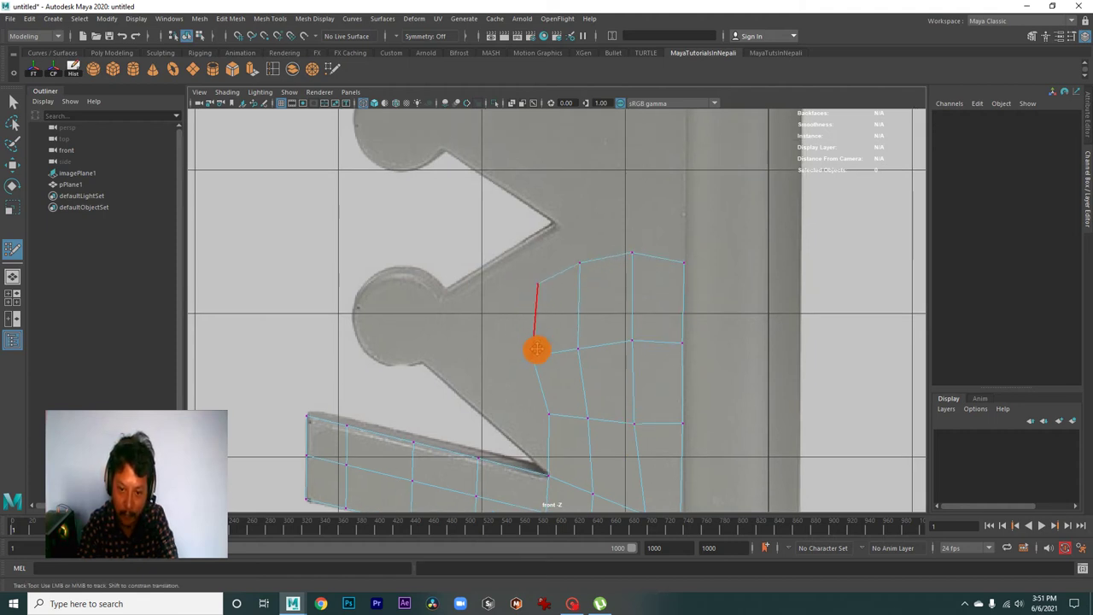
pyautogui.moveTo(535, 349)
pyautogui.keyDown('alt'); pyautogui.mouseDown(button='middle')
pyautogui.moveTo(586, 271)
pyautogui.moveTo(701, 380)
pyautogui.mouseUp(button='middle'); pyautogui.keyUp('alt')
pyautogui.keyDown('alt'); pyautogui.moveTo(530, 195); pyautogui.dragTo(576, 256, button='right'); pyautogui.keyUp('alt')
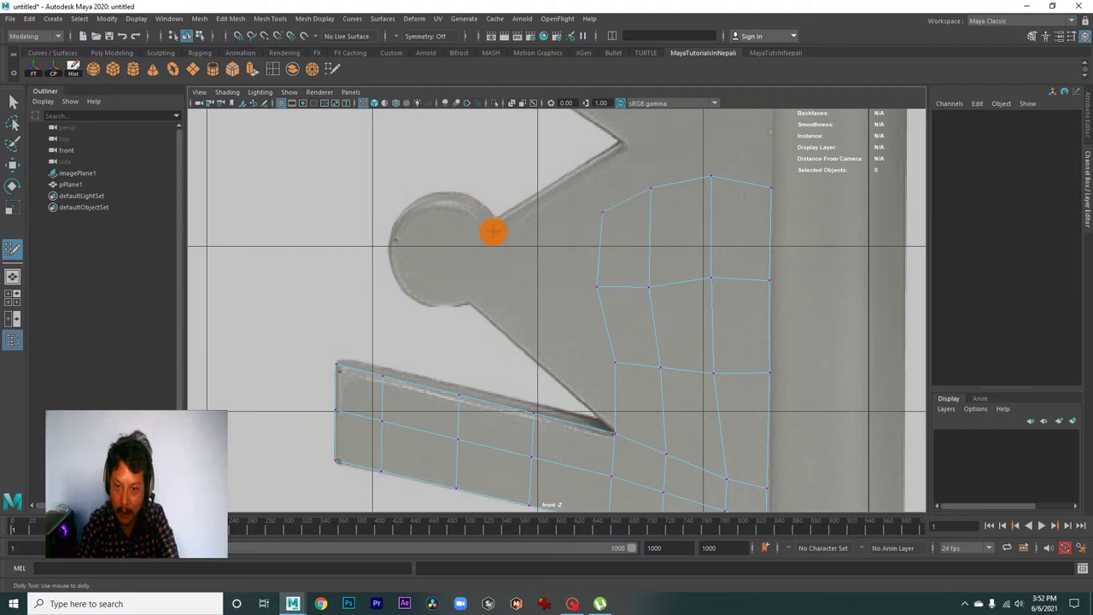
pyautogui.moveTo(518, 268)
pyautogui.keyDown('alt'); pyautogui.mouseDown(button='right')
pyautogui.moveTo(481, 248)
pyautogui.moveTo(561, 329)
pyautogui.mouseUp(button='right'); pyautogui.keyUp('alt')
# Step: Draw three new quads wrapping around the round tooth tip
pyautogui.click(469, 256)
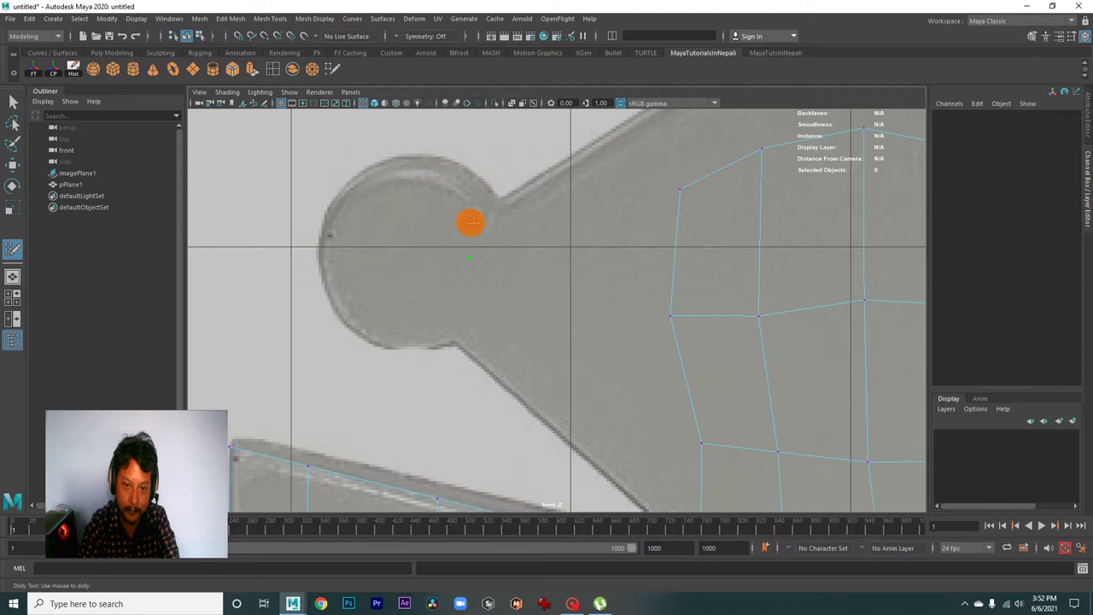
pyautogui.keyDown('shift'); pyautogui.click(452, 229); pyautogui.keyUp('shift')
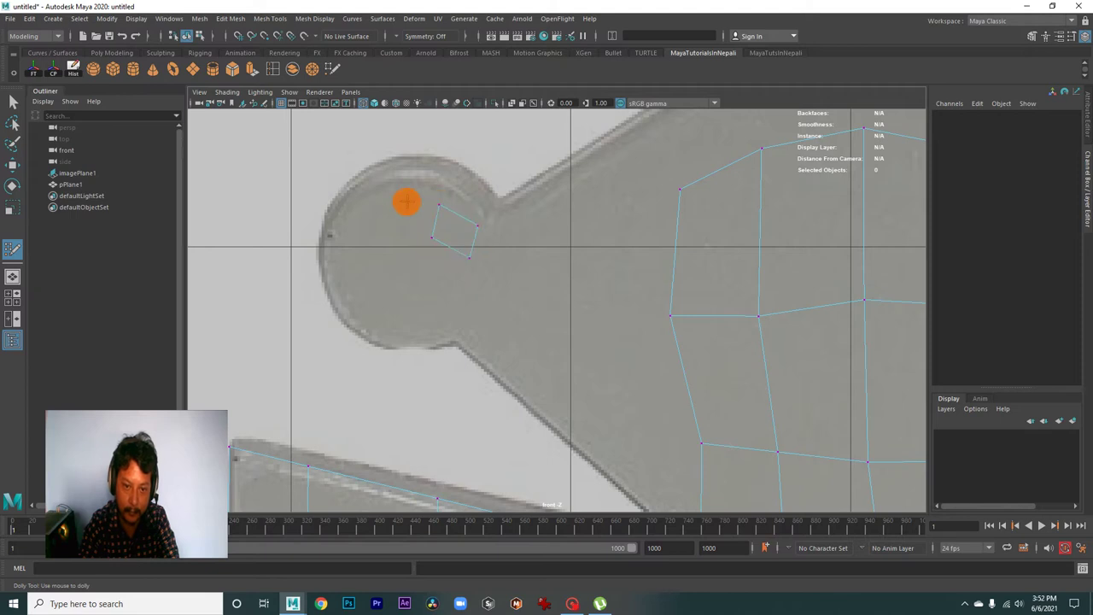
pyautogui.click(395, 199)
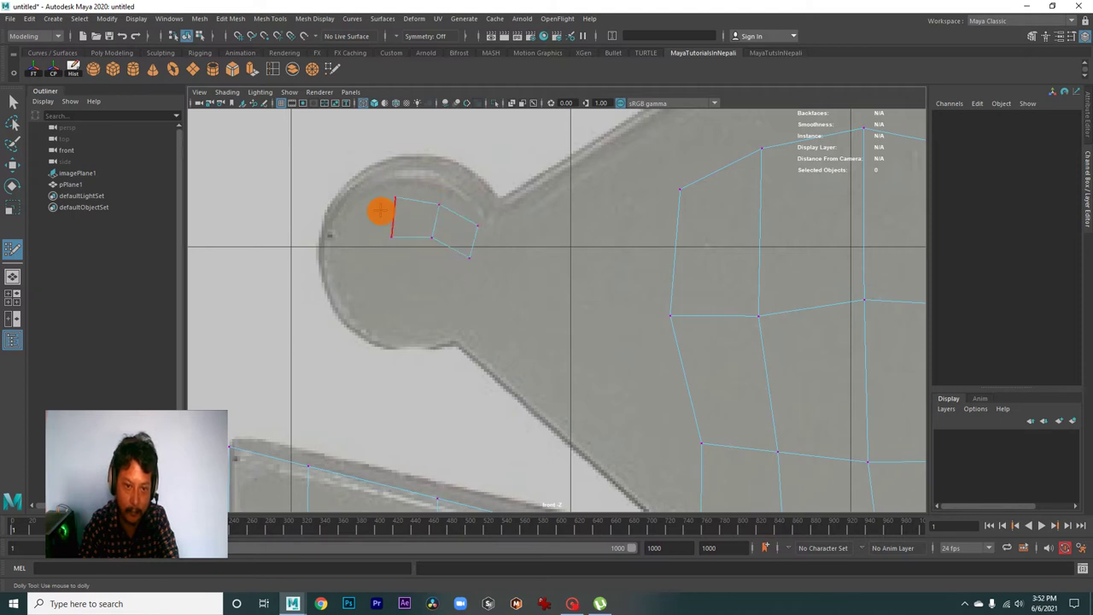
pyautogui.click(341, 223)
pyautogui.click(364, 251)
pyautogui.keyDown('shift'); pyautogui.click(365, 224); pyautogui.keyUp('shift')
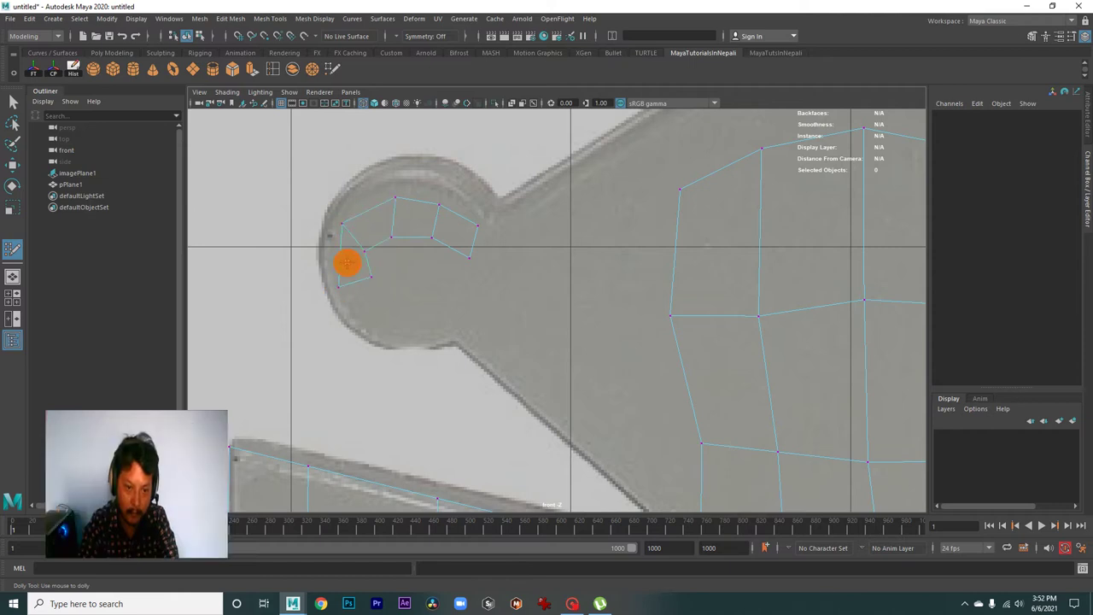
pyautogui.keyDown('shift'); pyautogui.click(362, 300); pyautogui.keyUp('shift')
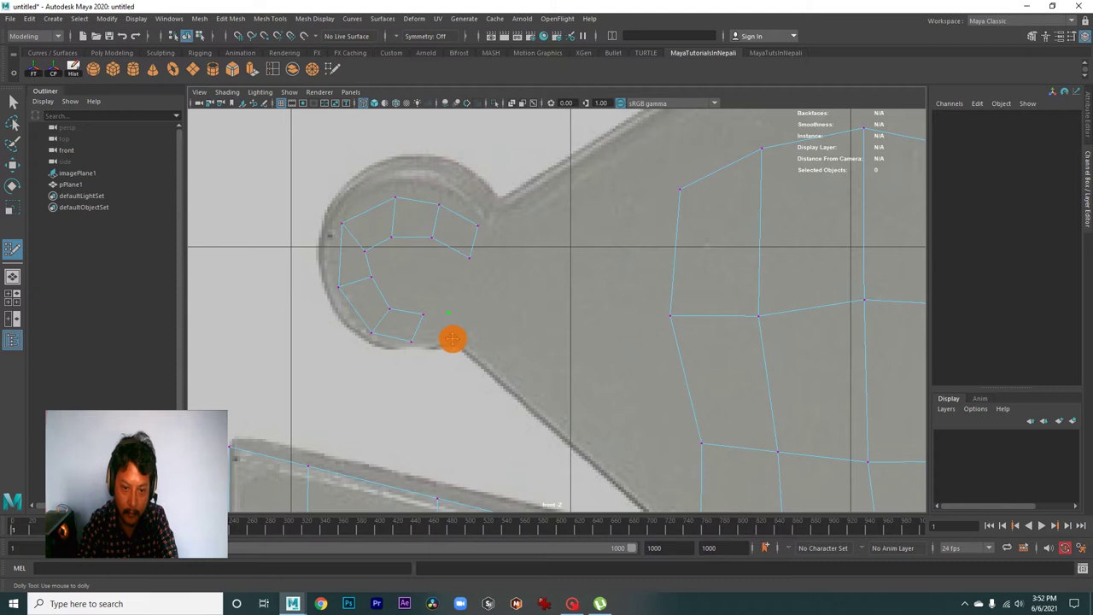
pyautogui.scroll(2, 521, 354)
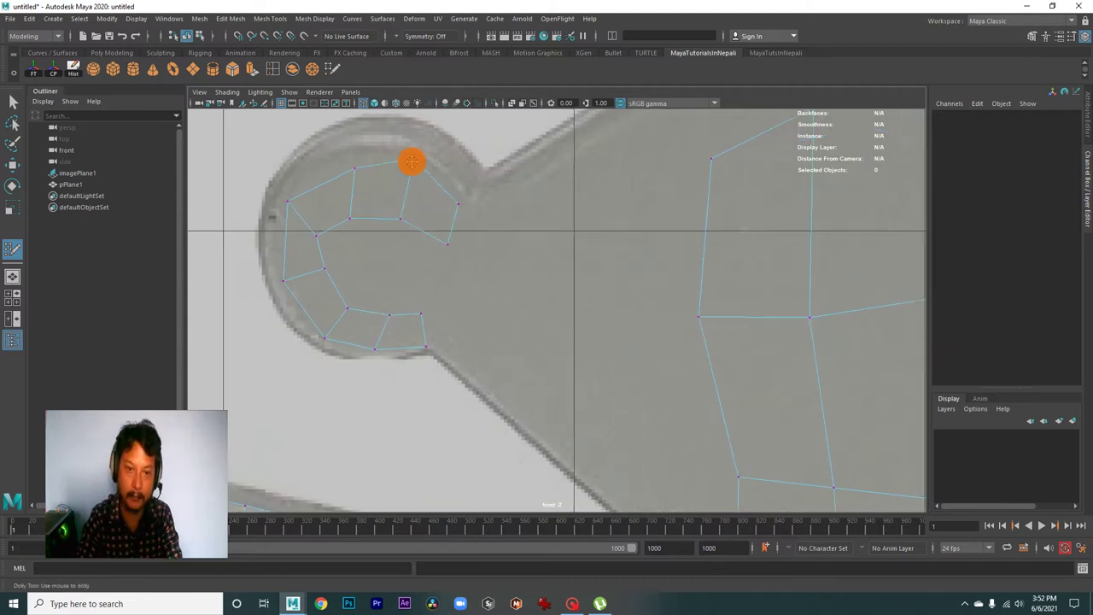
# Step: Move the upper tip vertices so the quads follow the curved outline
pyautogui.moveTo(446, 243); pyautogui.dragTo(459, 222)
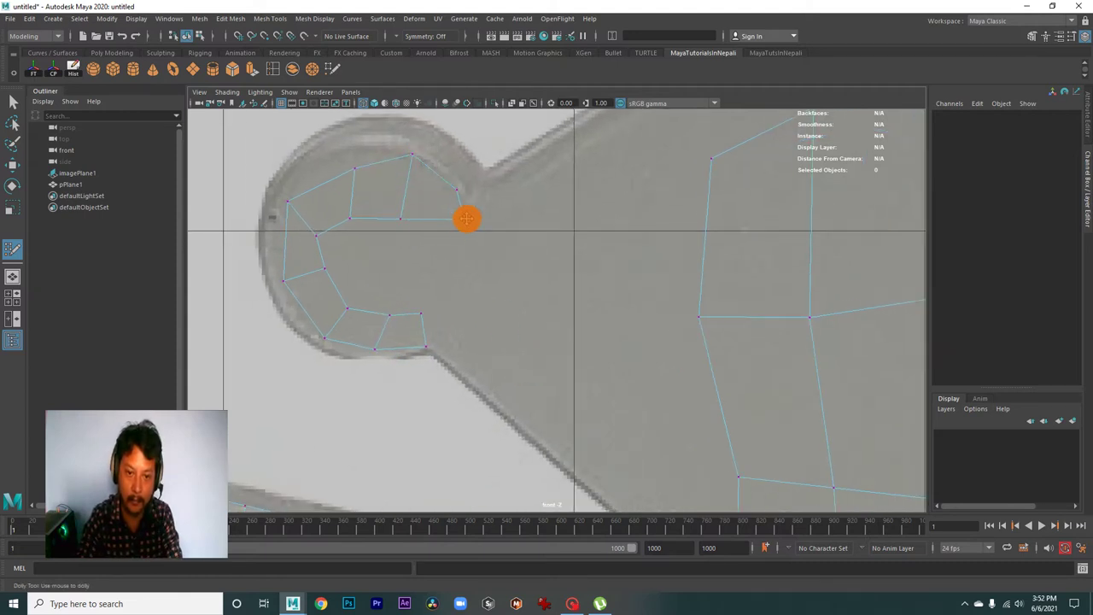
pyautogui.moveTo(354, 169); pyautogui.dragTo(350, 152)
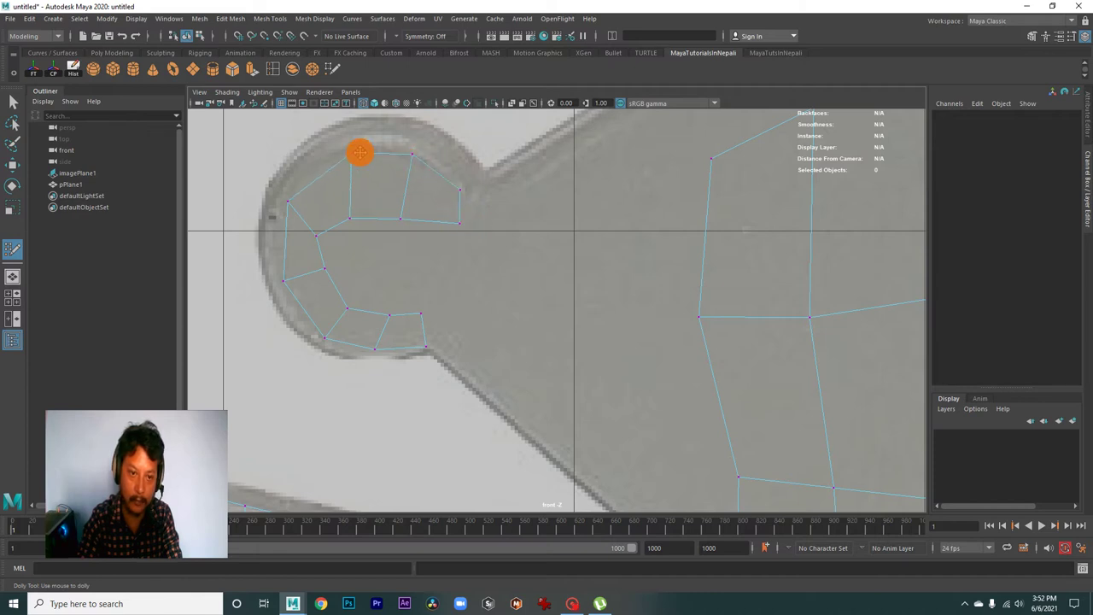
pyautogui.scroll(3, 335, 240)
pyautogui.scroll(-2, 427, 264)
pyautogui.keyDown('alt'); pyautogui.moveTo(427, 264); pyautogui.dragTo(415, 276, button='middle'); pyautogui.keyUp('alt')
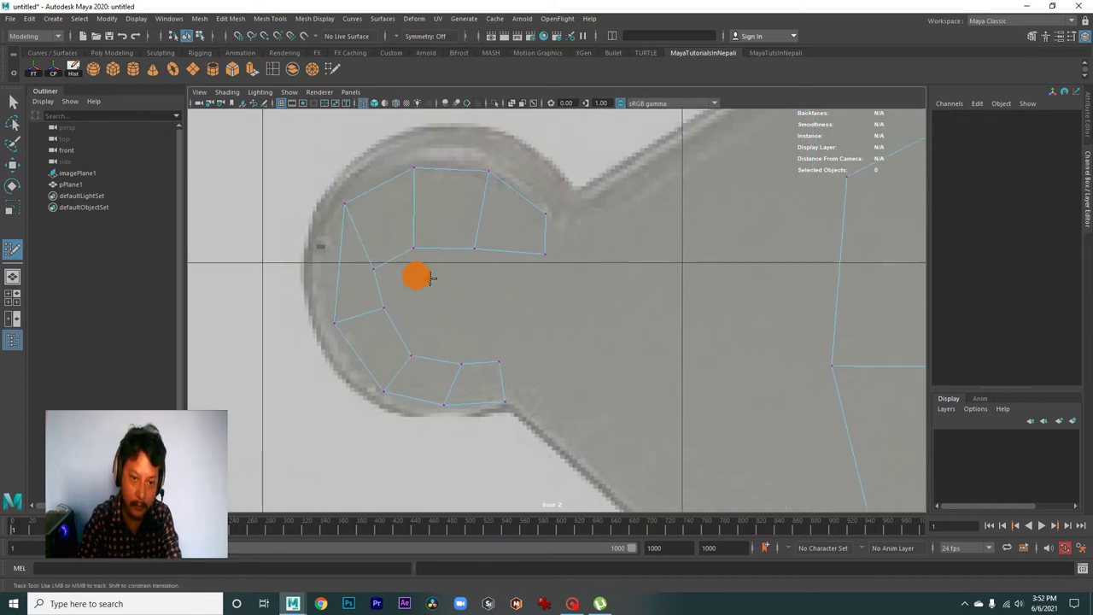
pyautogui.moveTo(333, 327); pyautogui.dragTo(321, 316)
pyautogui.moveTo(344, 203); pyautogui.dragTo(328, 216)
pyautogui.moveTo(413, 170); pyautogui.dragTo(398, 167)
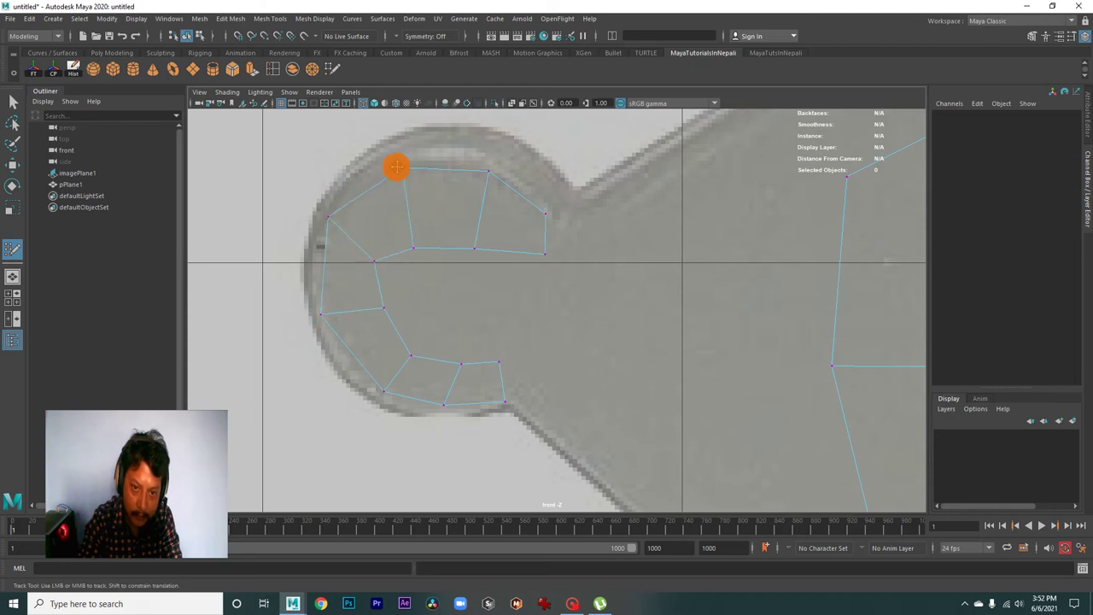
pyautogui.moveTo(416, 249); pyautogui.dragTo(425, 224)
pyautogui.moveTo(474, 249); pyautogui.dragTo(480, 227)
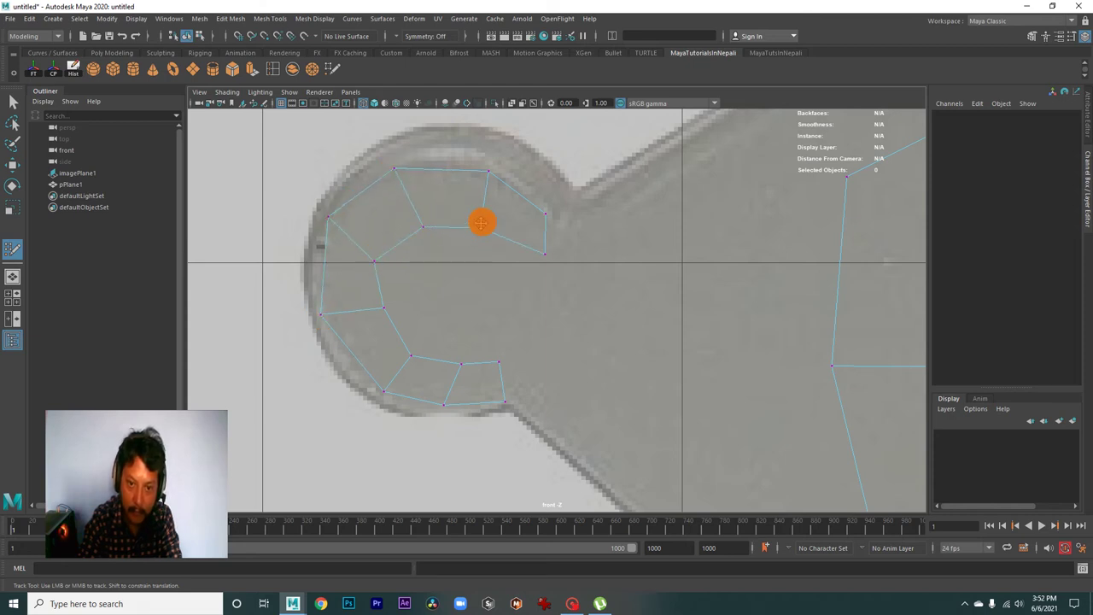
# Step: Shift the lower tip vertices along the curve to tidy those quads
pyautogui.keyDown('alt'); pyautogui.moveTo(427, 195); pyautogui.dragTo(437, 125, button='middle'); pyautogui.keyUp('alt')
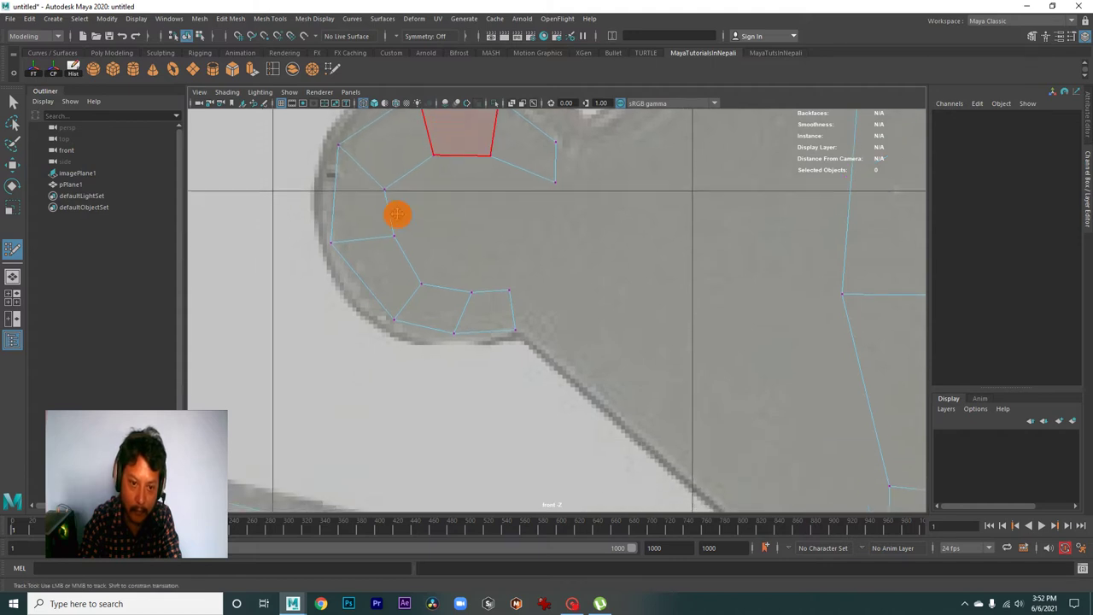
pyautogui.moveTo(341, 245); pyautogui.dragTo(331, 265)
pyautogui.moveTo(394, 320); pyautogui.dragTo(388, 321)
pyautogui.moveTo(471, 292); pyautogui.dragTo(461, 290)
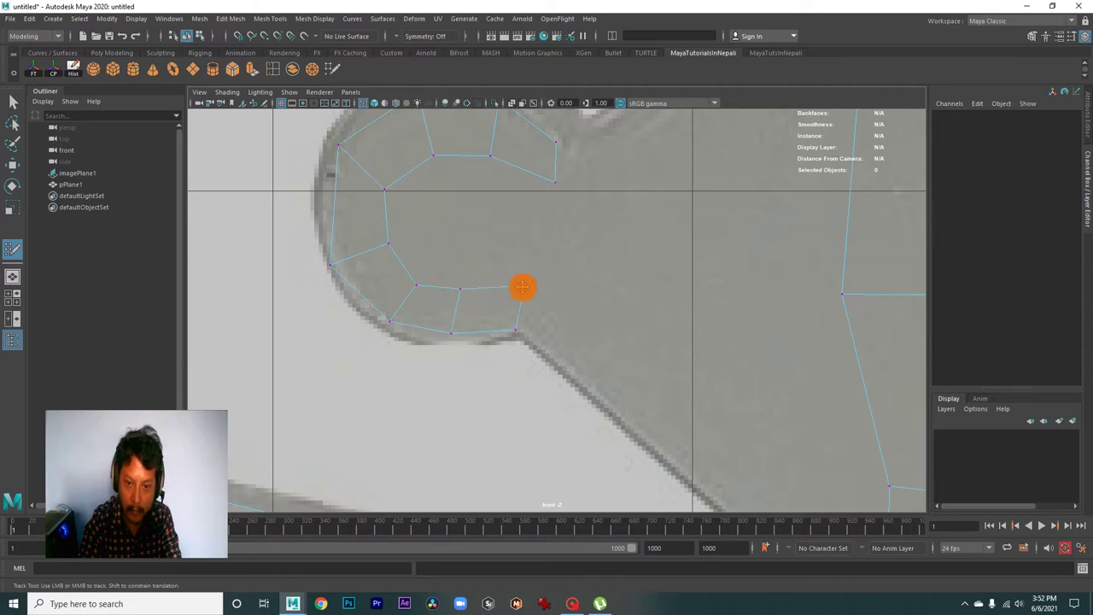
pyautogui.keyDown('alt'); pyautogui.moveTo(518, 316); pyautogui.dragTo(527, 364, button='middle'); pyautogui.keyUp('alt')
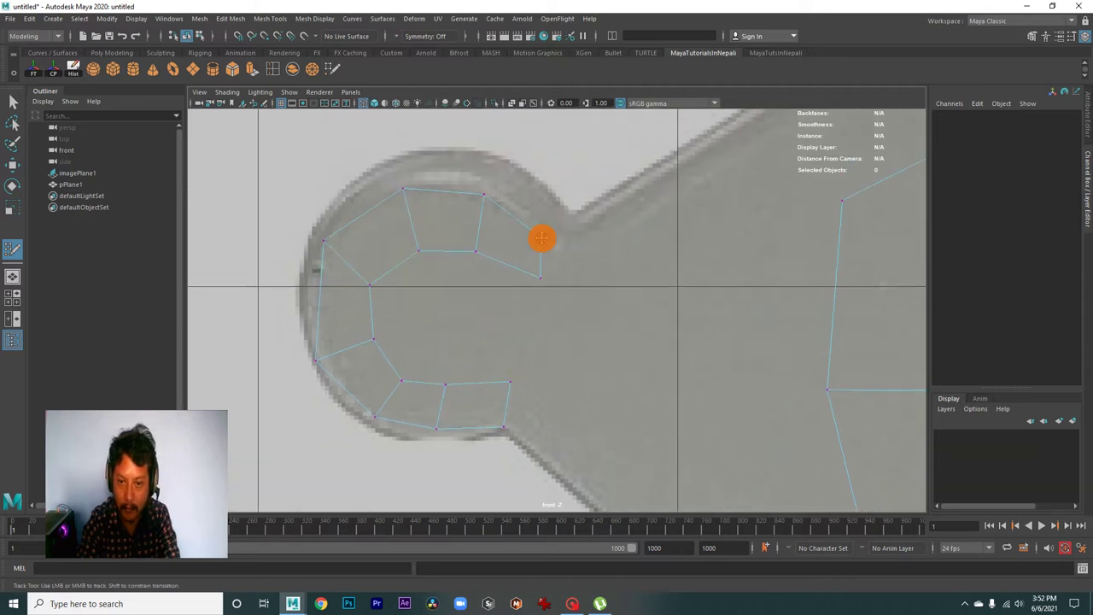
pyautogui.scroll(-5, 544, 280)
pyautogui.scroll(3, 554, 291)
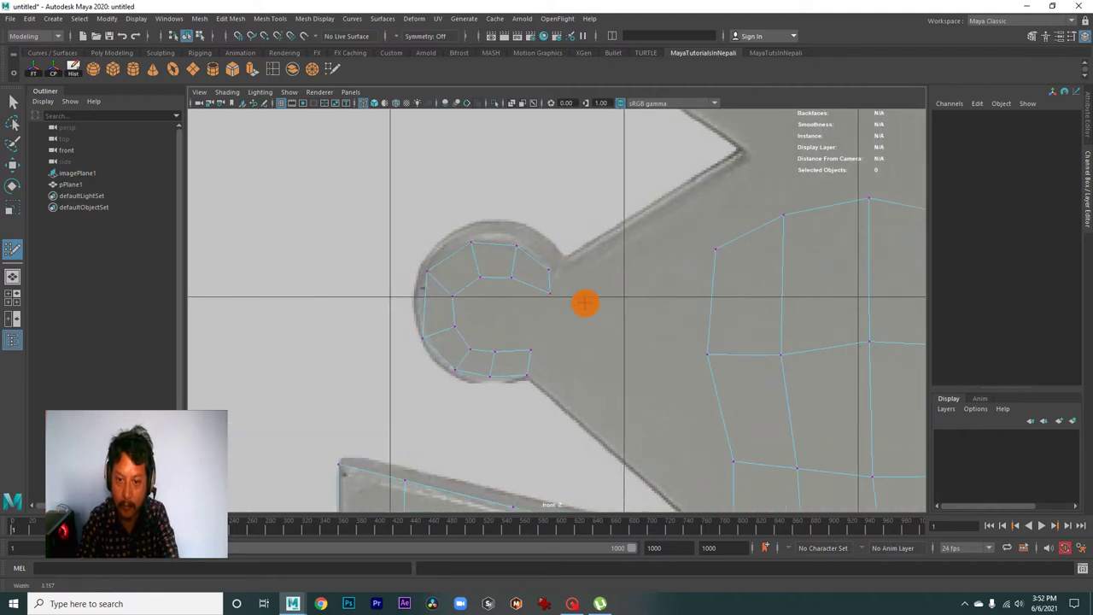
pyautogui.scroll(2, 487, 313)
pyautogui.scroll(1, 571, 353)
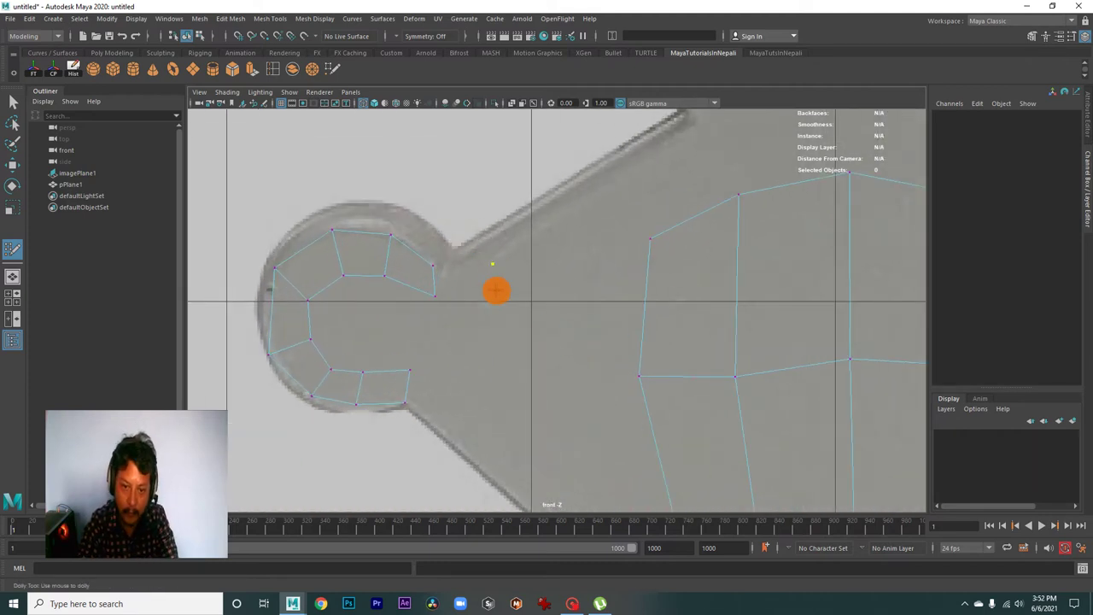
# Step: Add a quad along the tooth's neck and stretch the strip up the tooth edge
pyautogui.keyDown('shift'); pyautogui.click(465, 282); pyautogui.keyUp('shift')
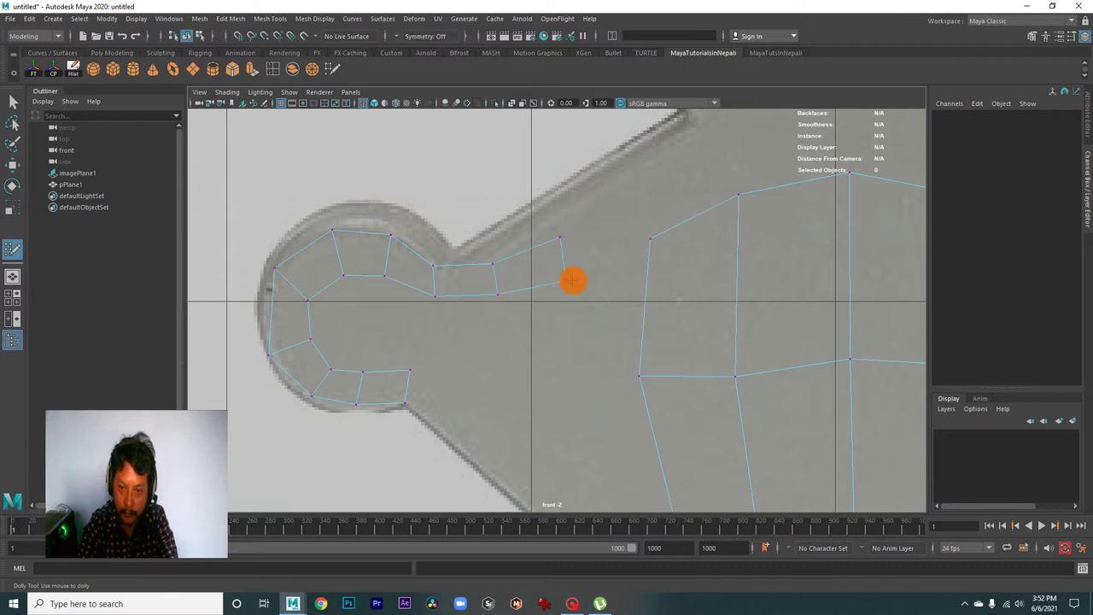
pyautogui.scroll(-4, 570, 280)
pyautogui.keyDown('alt'); pyautogui.moveTo(575, 280); pyautogui.dragTo(509, 348, button='middle'); pyautogui.keyUp('alt')
pyautogui.scroll(1, 557, 321)
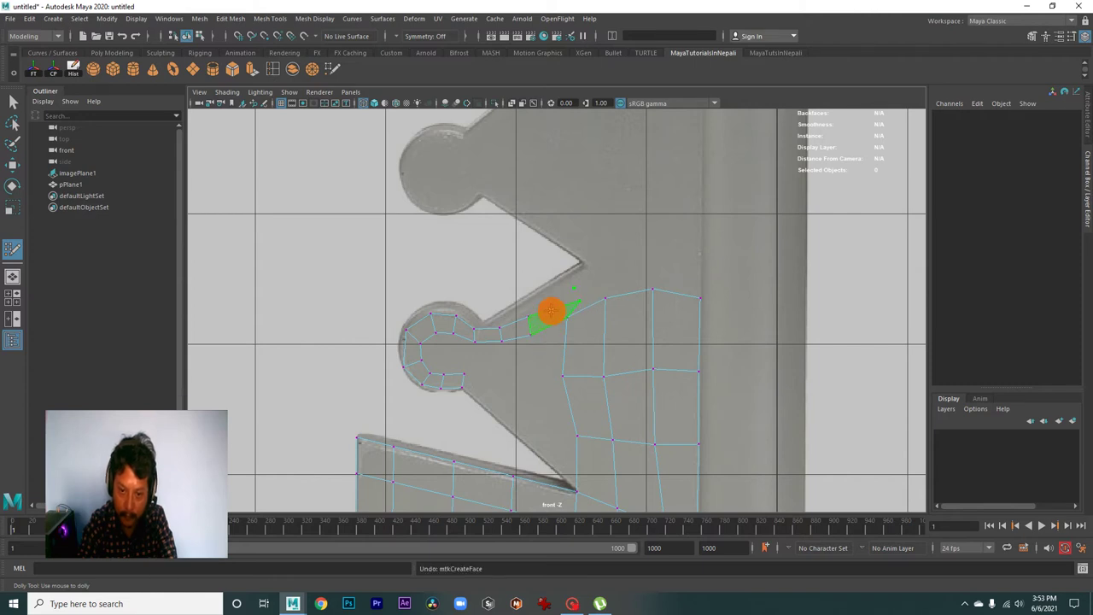
pyautogui.scroll(1, 541, 316)
pyautogui.scroll(1, 578, 320)
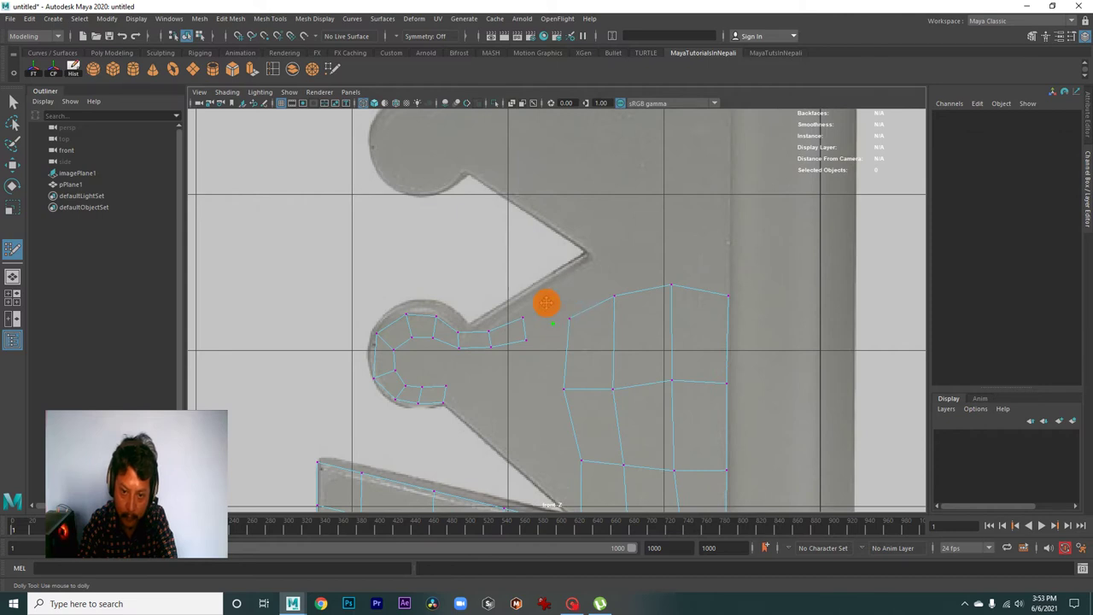
pyautogui.scroll(1, 535, 322)
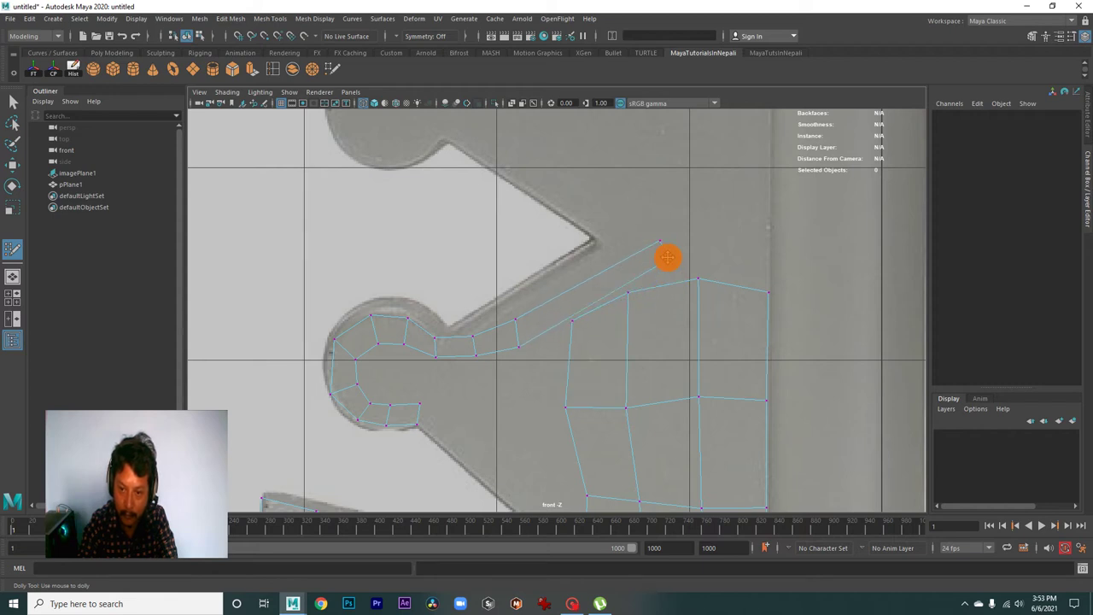
pyautogui.moveTo(517, 319); pyautogui.dragTo(553, 283)
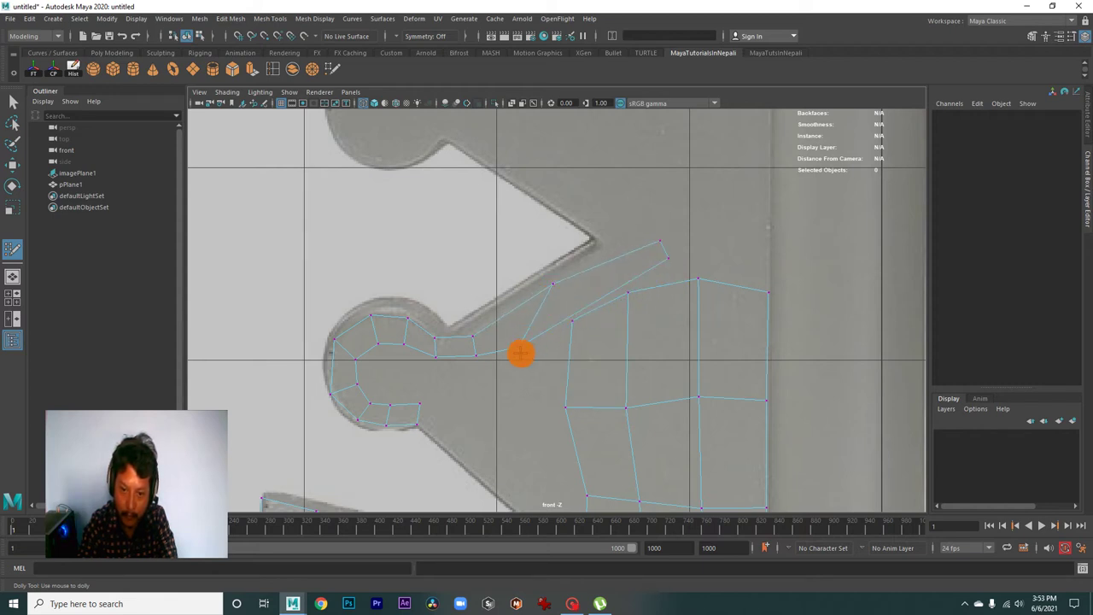
pyautogui.moveTo(620, 310)
pyautogui.keyDown('alt'); pyautogui.mouseDown(button='middle')
pyautogui.moveTo(501, 342)
pyautogui.moveTo(499, 238)
pyautogui.moveTo(525, 249)
pyautogui.mouseUp(button='middle'); pyautogui.keyUp('alt')
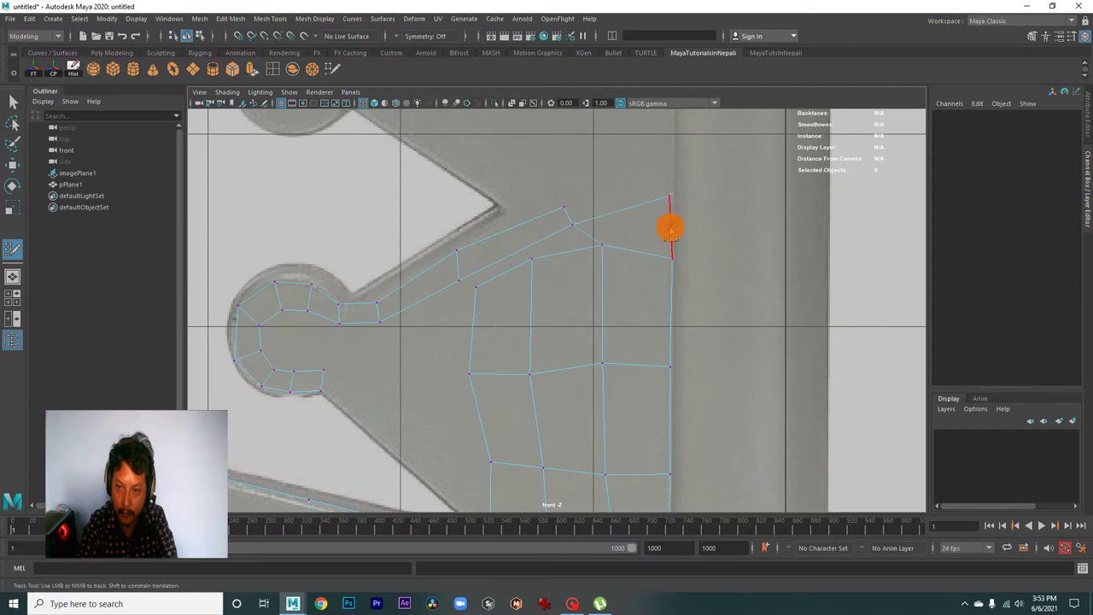
# Step: Undo the last created quad face and zoom out along the mesh's upper edge
pyautogui.hotkey('ctrl', 'z')
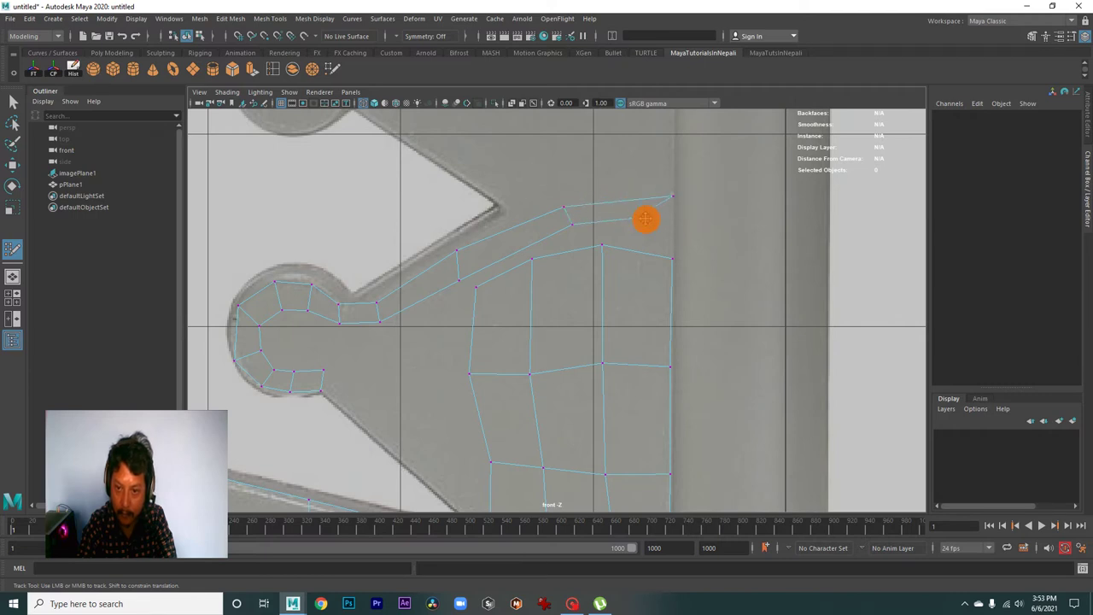
pyautogui.scroll(2, 677, 247)
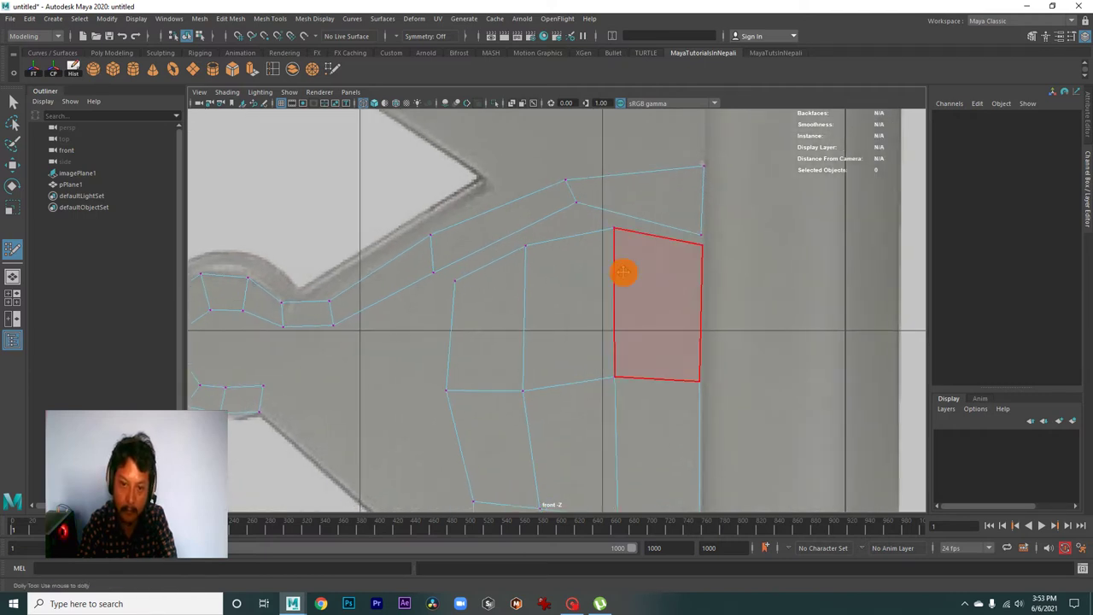
pyautogui.keyDown('alt'); pyautogui.moveTo(641, 286); pyautogui.dragTo(592, 345, button='middle'); pyautogui.keyUp('alt')
pyautogui.scroll(-1, 634, 288)
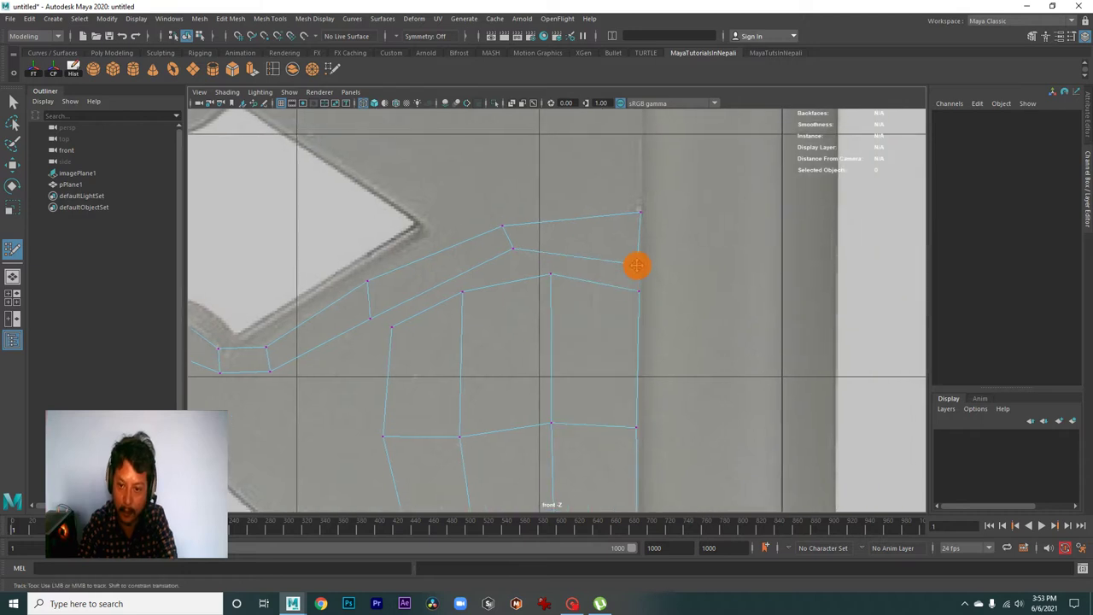
pyautogui.scroll(-3, 634, 272)
pyautogui.scroll(-1, 649, 278)
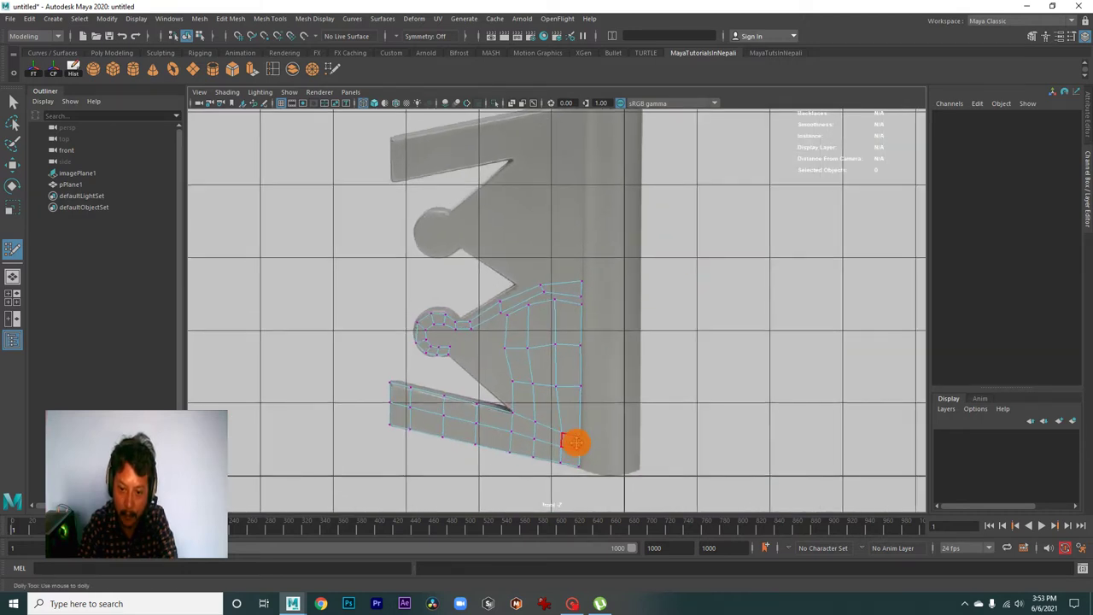
# Step: Fill the top-right gaps with quads and fit their corner vertices to the outline
pyautogui.scroll(2, 724, 370)
pyautogui.scroll(2, 724, 369)
pyautogui.scroll(1, 667, 354)
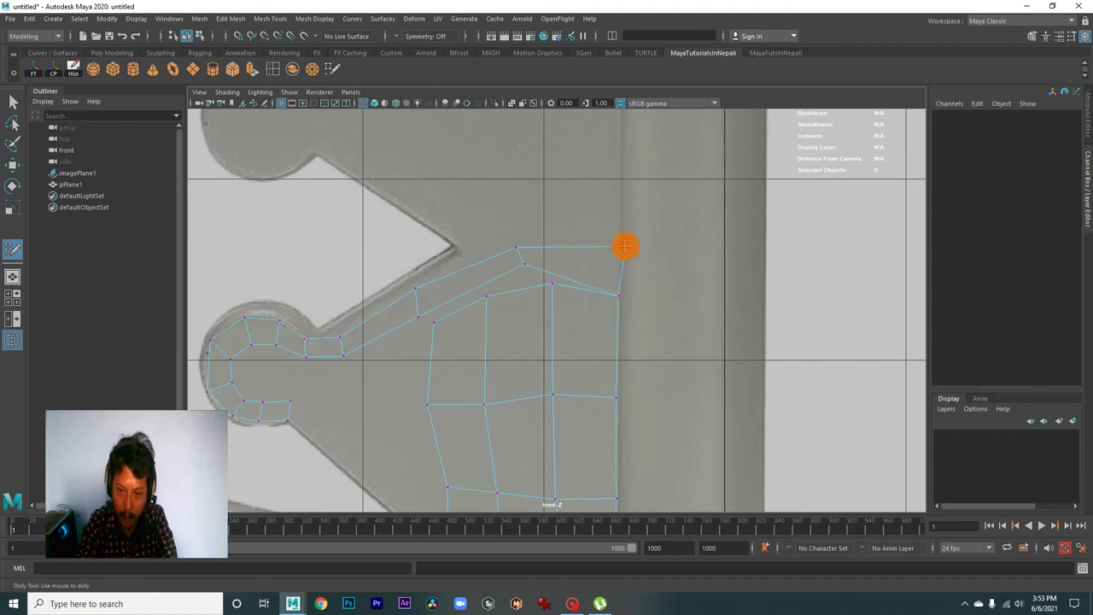
pyautogui.keyDown('shift'); pyautogui.click(529, 263); pyautogui.keyUp('shift')
pyautogui.moveTo(526, 253); pyautogui.dragTo(540, 246)
pyautogui.keyDown('shift'); pyautogui.click(486, 299); pyautogui.keyUp('shift')
pyautogui.moveTo(487, 291); pyautogui.dragTo(491, 309)
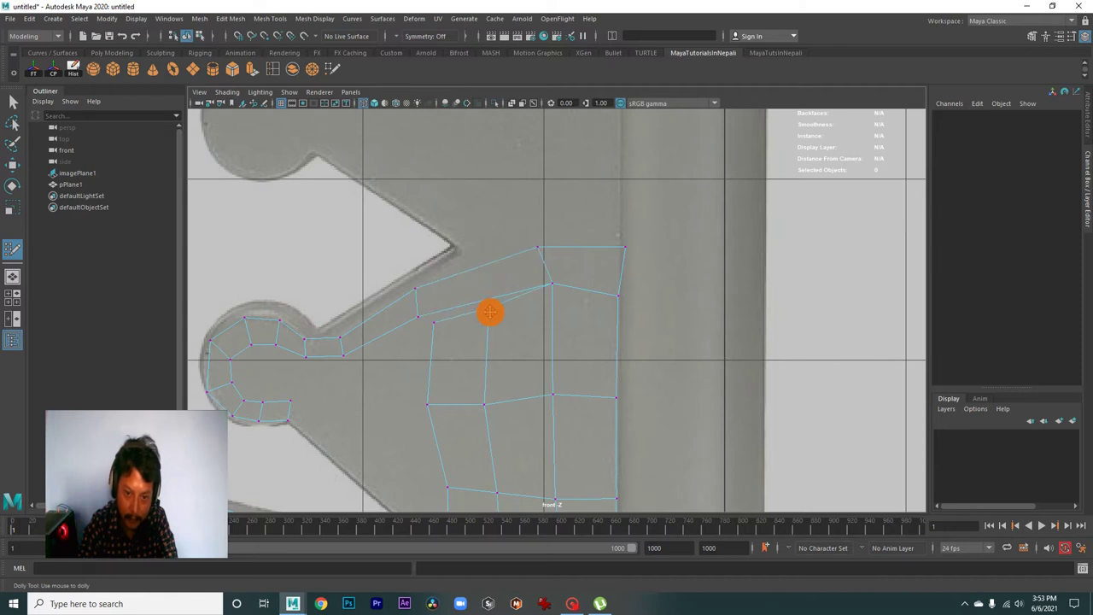
pyautogui.keyDown('shift'); pyautogui.click(484, 279); pyautogui.keyUp('shift')
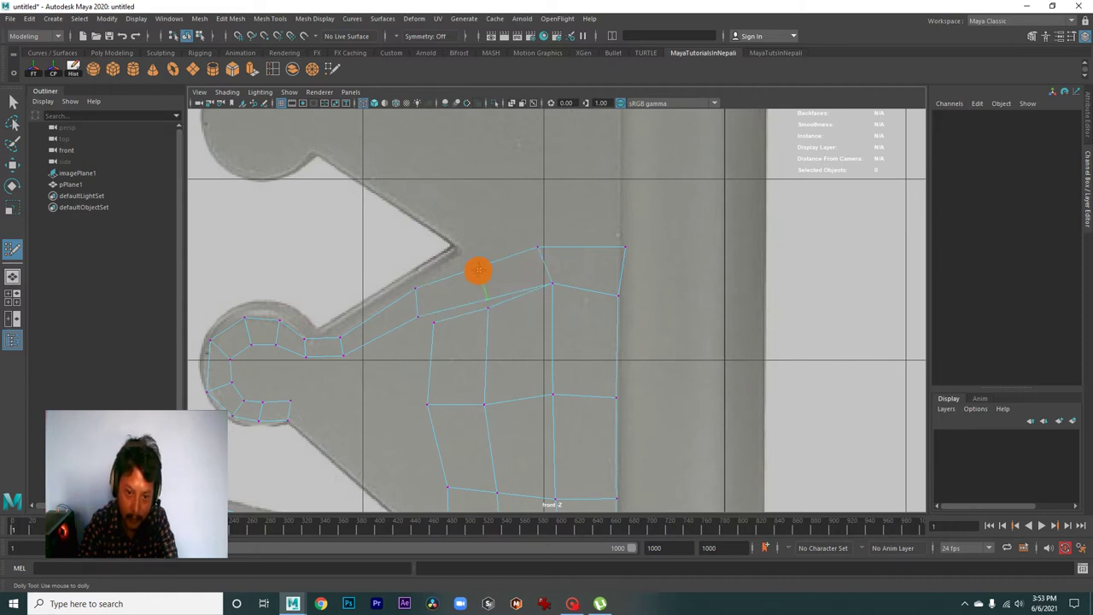
# Step: Move vertices near the lower notch onto the outline and even the quads
pyautogui.keyDown('alt'); pyautogui.moveTo(487, 298); pyautogui.dragTo(516, 335, button='middle'); pyautogui.keyUp('alt')
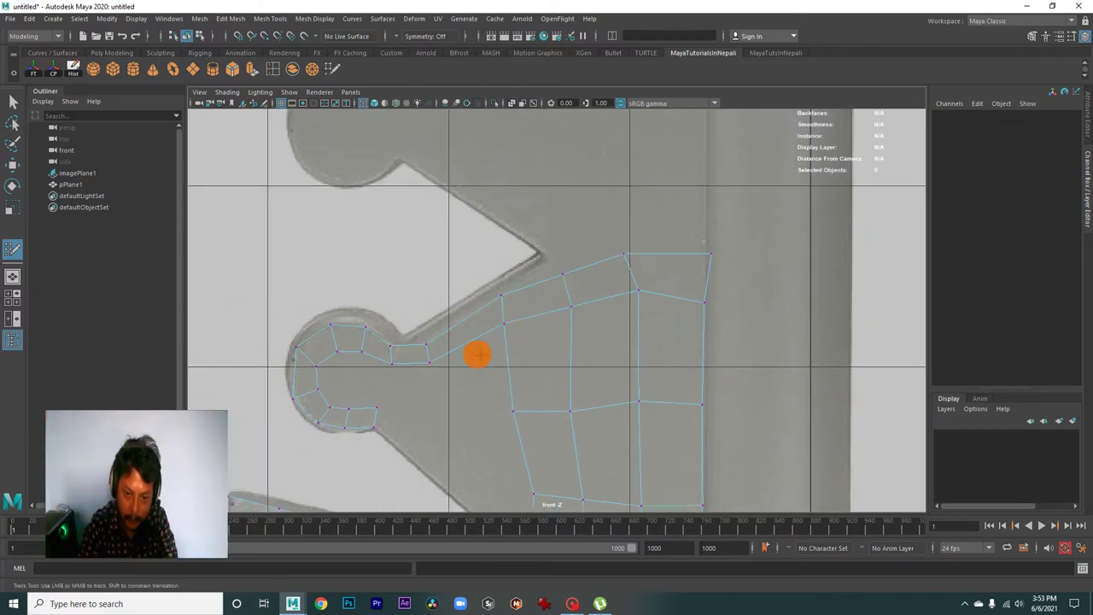
pyautogui.scroll(1, 477, 355)
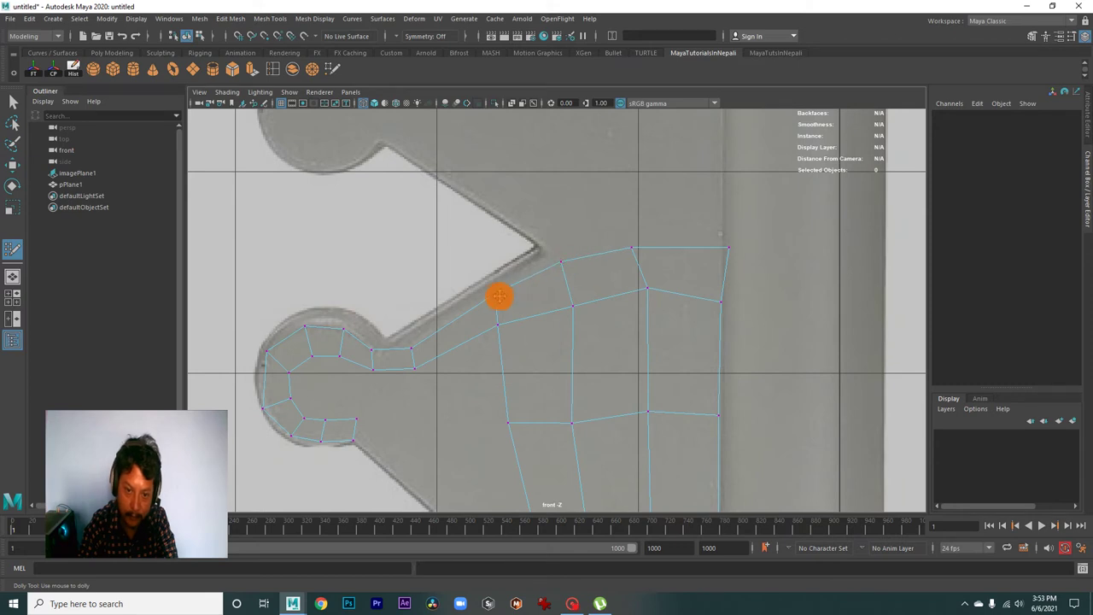
pyautogui.keyDown('alt'); pyautogui.moveTo(498, 310); pyautogui.dragTo(569, 276, button='middle'); pyautogui.keyUp('alt')
pyautogui.moveTo(592, 341); pyautogui.dragTo(555, 347)
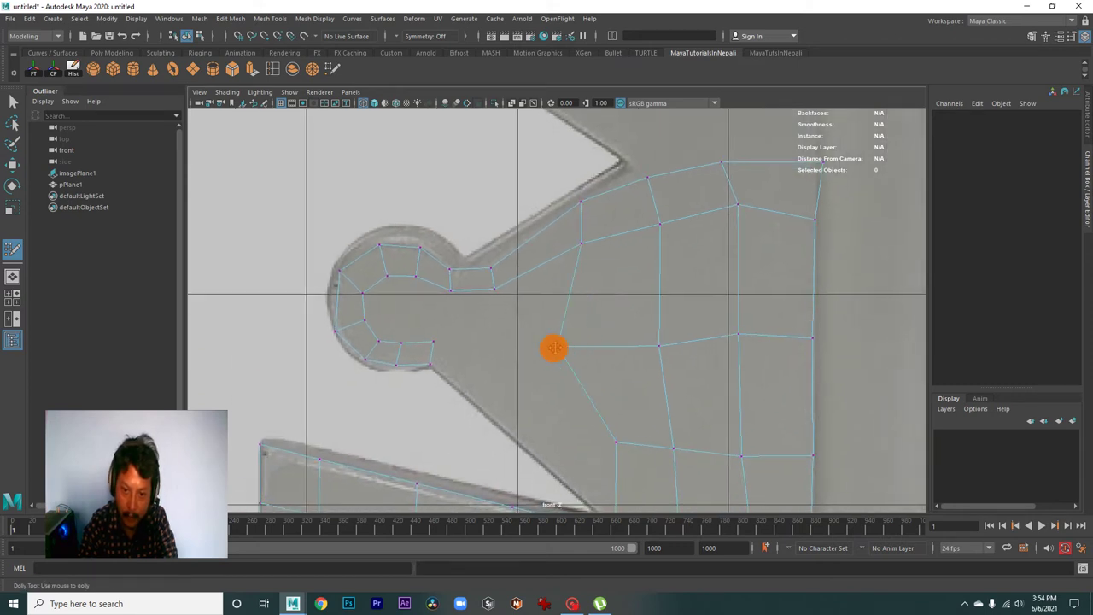
pyautogui.keyDown('alt'); pyautogui.moveTo(561, 344); pyautogui.dragTo(590, 303, button='middle'); pyautogui.keyUp('alt')
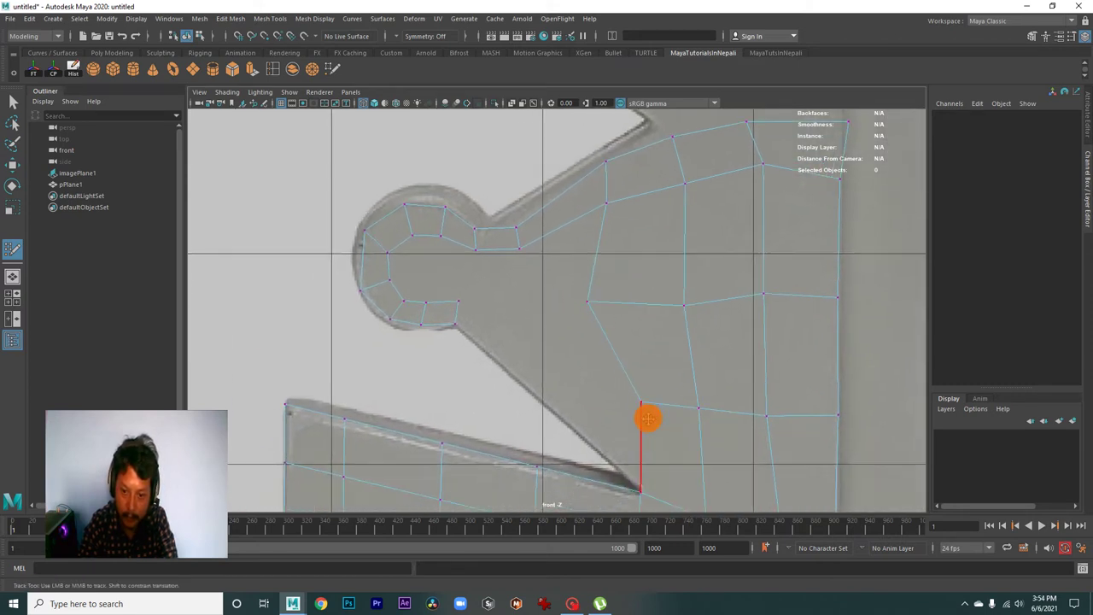
pyautogui.scroll(-3, 654, 410)
pyautogui.scroll(3, 654, 395)
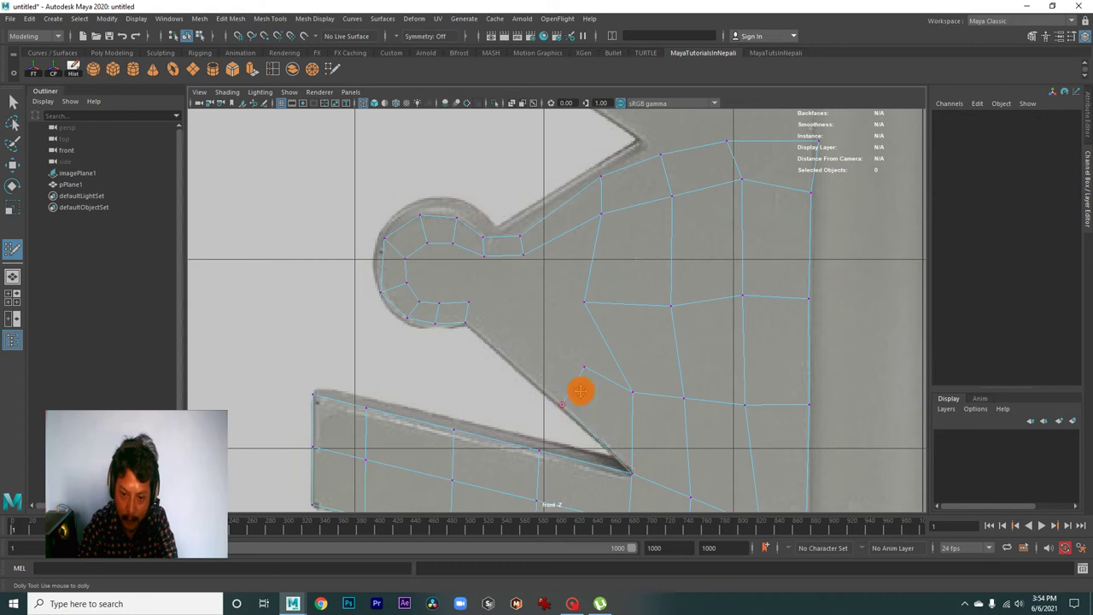
pyautogui.moveTo(585, 369); pyautogui.dragTo(568, 373)
pyautogui.moveTo(586, 303); pyautogui.dragTo(608, 307)
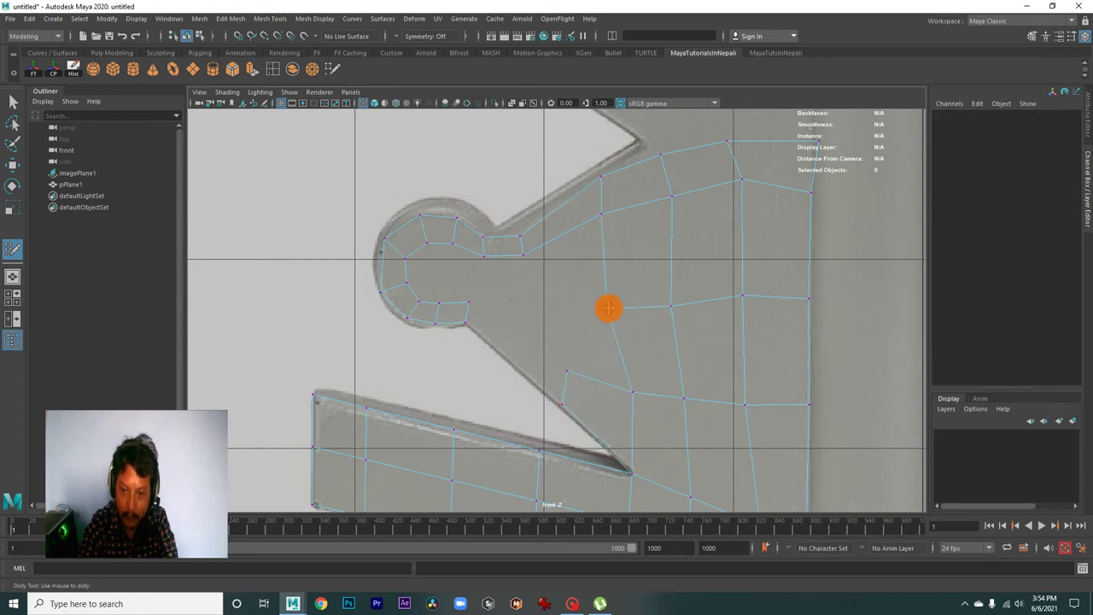
# Step: Add a vertex and quad below the knob, aligned with the notch edge
pyautogui.click(566, 303)
pyautogui.keyDown('shift'); pyautogui.click(560, 258); pyautogui.keyUp('shift')
pyautogui.moveTo(566, 307); pyautogui.dragTo(560, 304)
pyautogui.moveTo(568, 372); pyautogui.dragTo(554, 364)
pyautogui.scroll(-2, 532, 348)
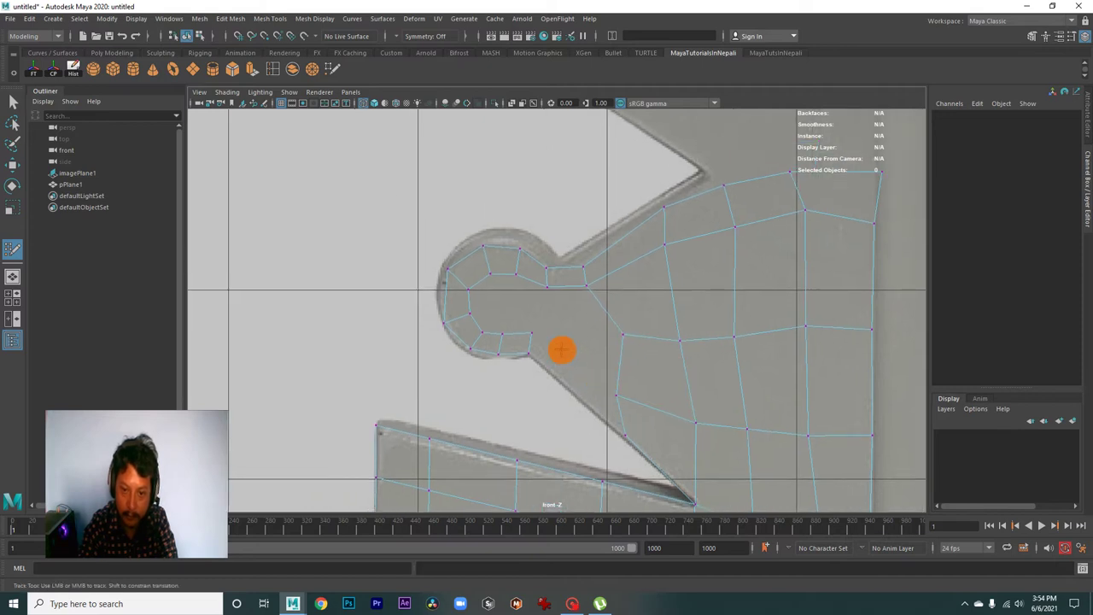
pyautogui.scroll(3, 563, 349)
pyautogui.keyDown('alt'); pyautogui.moveTo(667, 392); pyautogui.dragTo(635, 320, button='middle'); pyautogui.keyUp('alt')
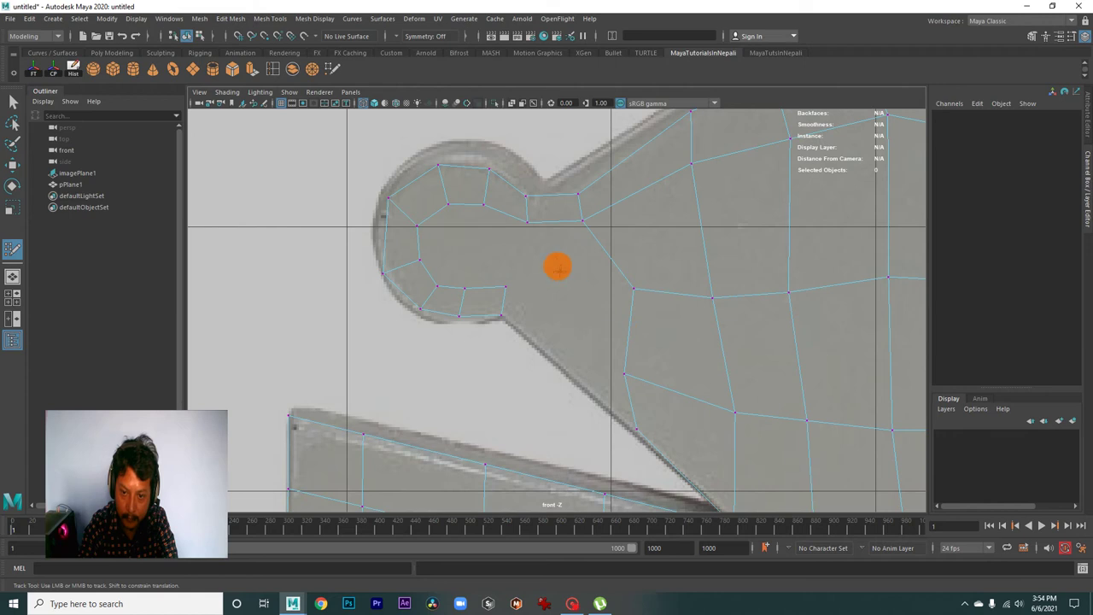
# Step: Relax the vertical edge and add quads along the slanted edge and knob neck
pyautogui.scroll(1, 546, 252)
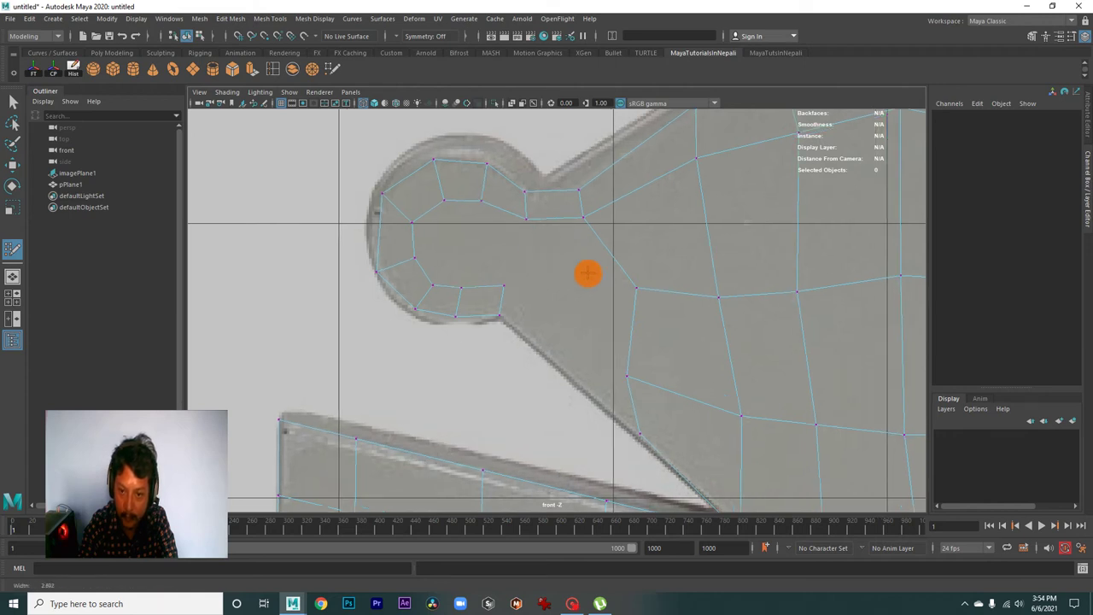
pyautogui.keyDown('alt'); pyautogui.moveTo(646, 300); pyautogui.dragTo(664, 262, button='middle'); pyautogui.keyUp('alt')
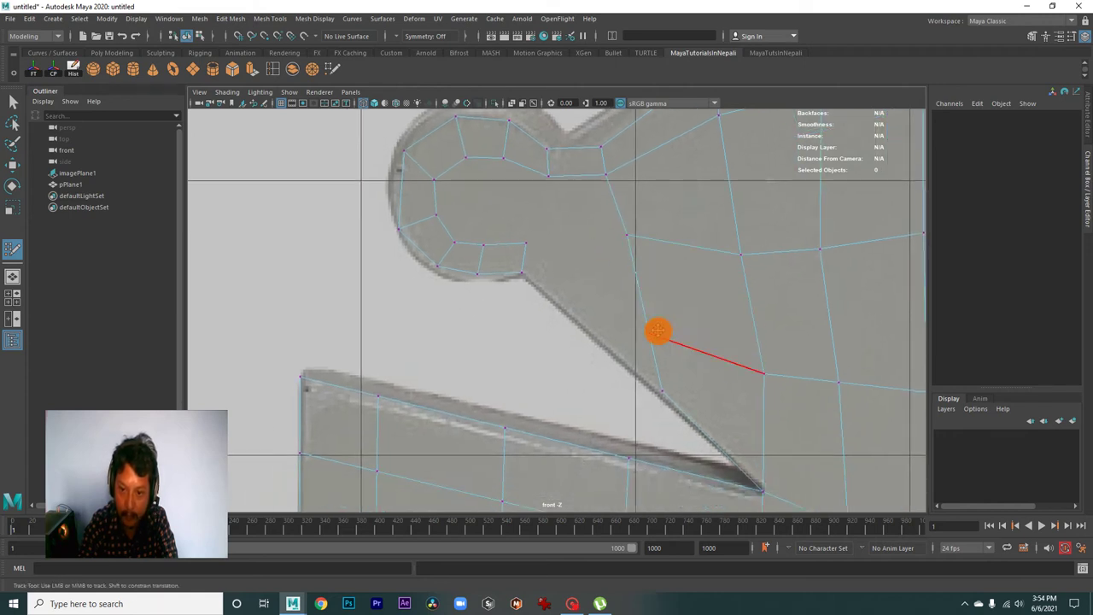
pyautogui.keyDown('shift'); pyautogui.moveTo(643, 388); pyautogui.dragTo(585, 251); pyautogui.keyUp('shift')
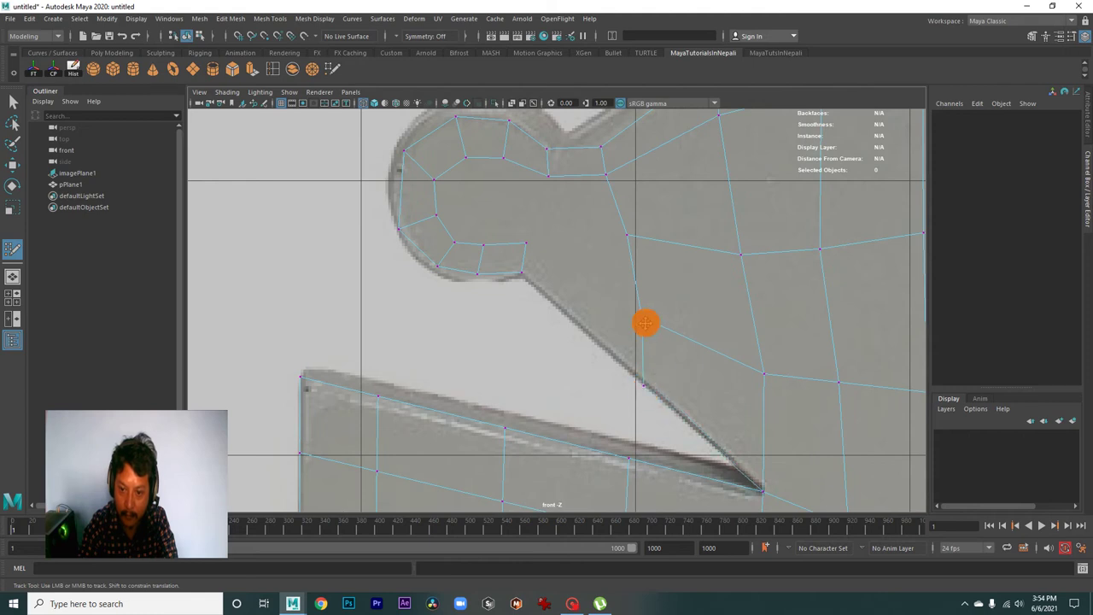
pyautogui.click(582, 256)
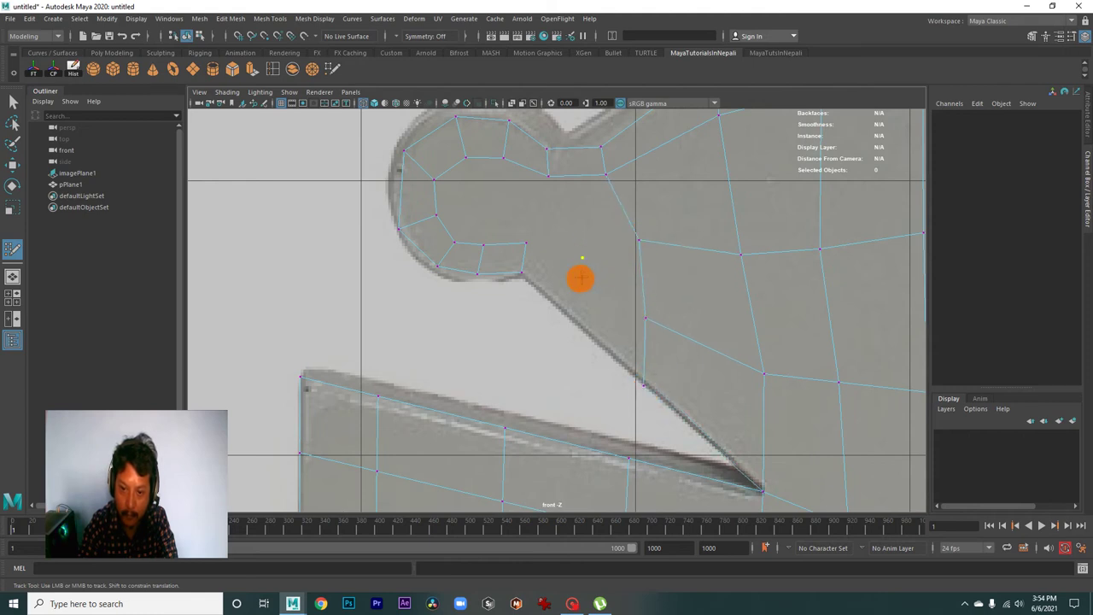
pyautogui.click(577, 303)
pyautogui.keyDown('shift'); pyautogui.click(608, 323); pyautogui.keyUp('shift')
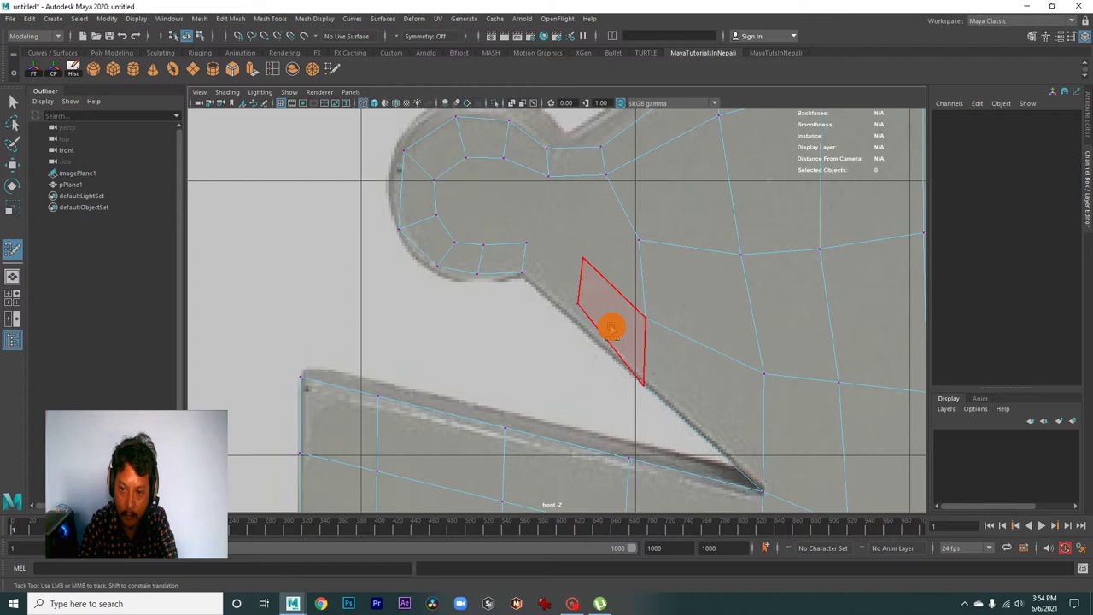
pyautogui.click(588, 214)
pyautogui.keyDown('shift'); pyautogui.click(625, 258); pyautogui.keyUp('shift')
# Step: Even out the vertices and fill the remaining gap with a final quad
pyautogui.keyDown('alt'); pyautogui.moveTo(586, 214); pyautogui.dragTo(621, 275, button='middle'); pyautogui.keyUp('alt')
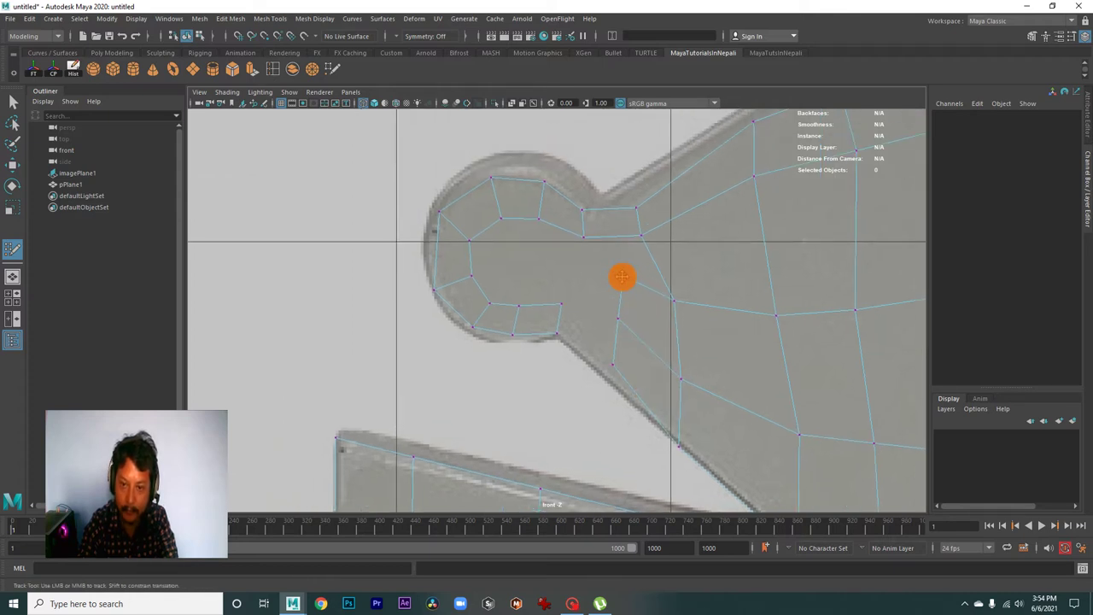
pyautogui.moveTo(617, 316); pyautogui.dragTo(598, 319)
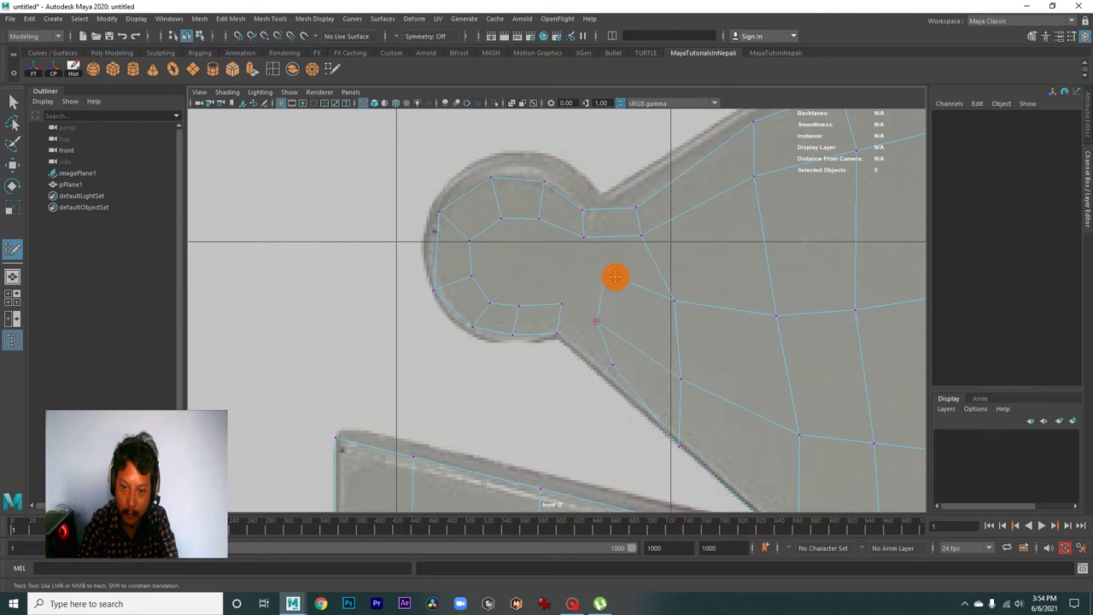
pyautogui.moveTo(608, 362)
pyautogui.mouseDown()
pyautogui.moveTo(570, 347)
pyautogui.moveTo(560, 304)
pyautogui.mouseUp()
pyautogui.keyDown('alt'); pyautogui.moveTo(598, 305); pyautogui.dragTo(623, 332, button='middle'); pyautogui.keyUp('alt')
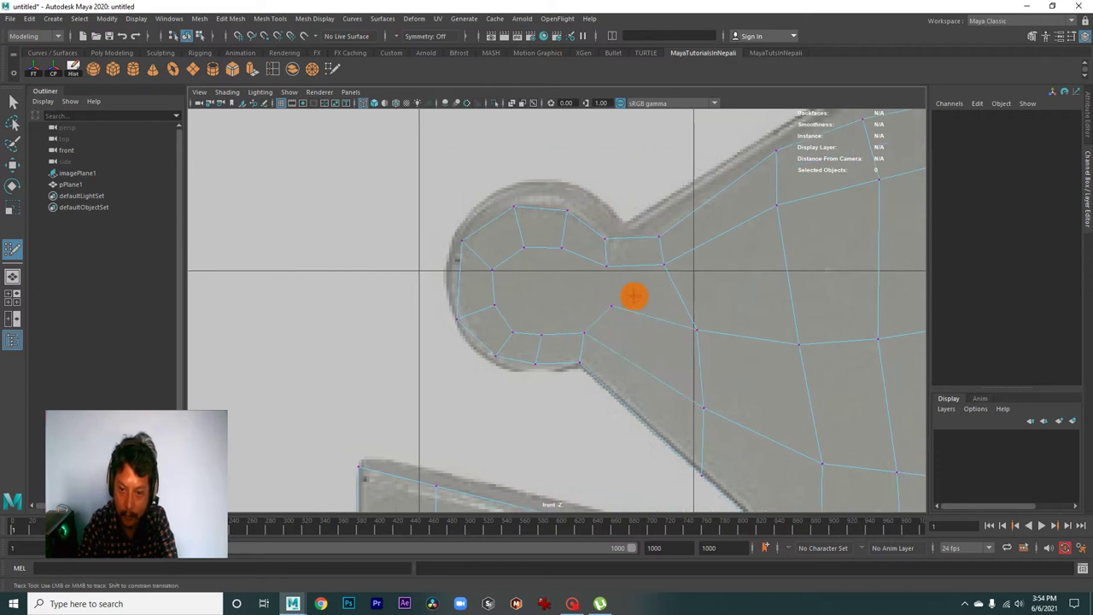
pyautogui.keyDown('shift'); pyautogui.click(639, 292); pyautogui.keyUp('shift')
pyautogui.press('Return')
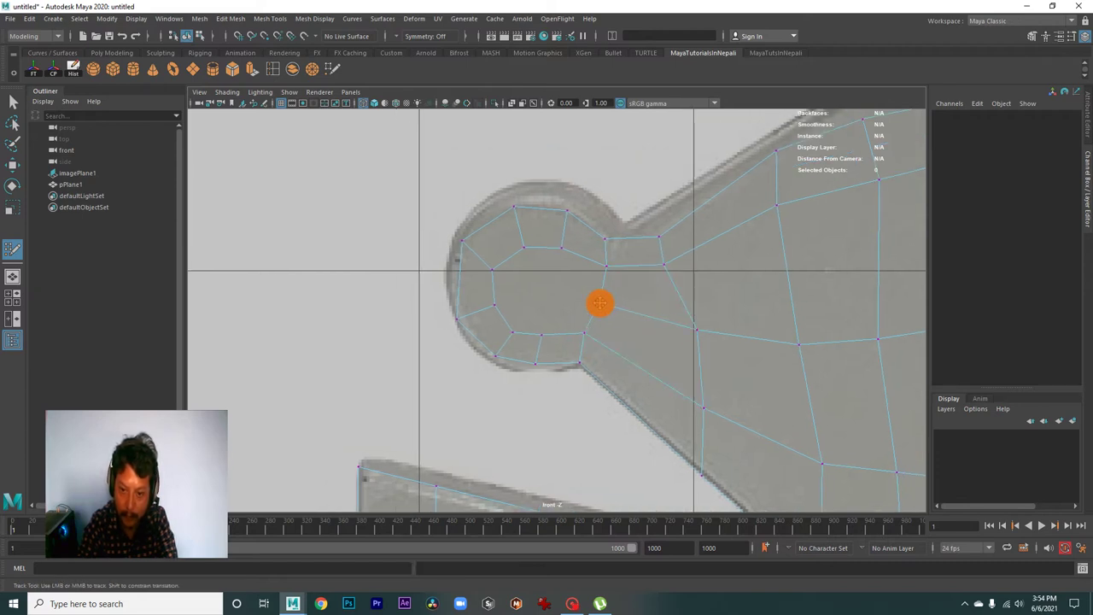
# Step: Split the central knob face with a new edge, cancelling a stray cut point
pyautogui.moveTo(598, 307)
pyautogui.keyDown('alt'); pyautogui.mouseDown(button='right')
pyautogui.moveTo(632, 290)
pyautogui.moveTo(610, 273)
pyautogui.moveTo(677, 303)
pyautogui.mouseUp(button='right'); pyautogui.keyUp('alt')
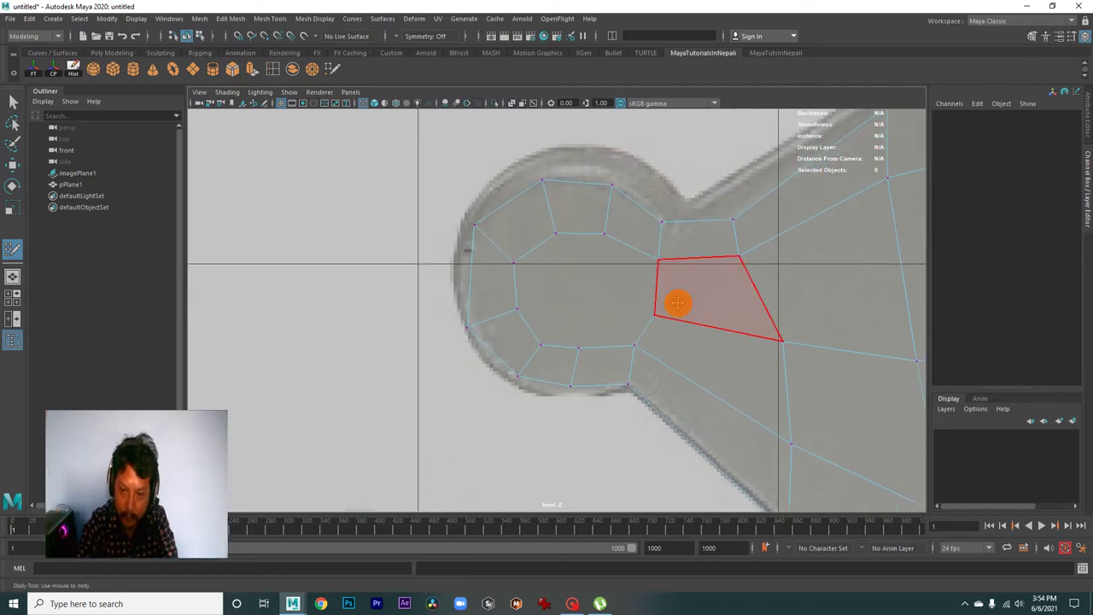
pyautogui.click(602, 324)
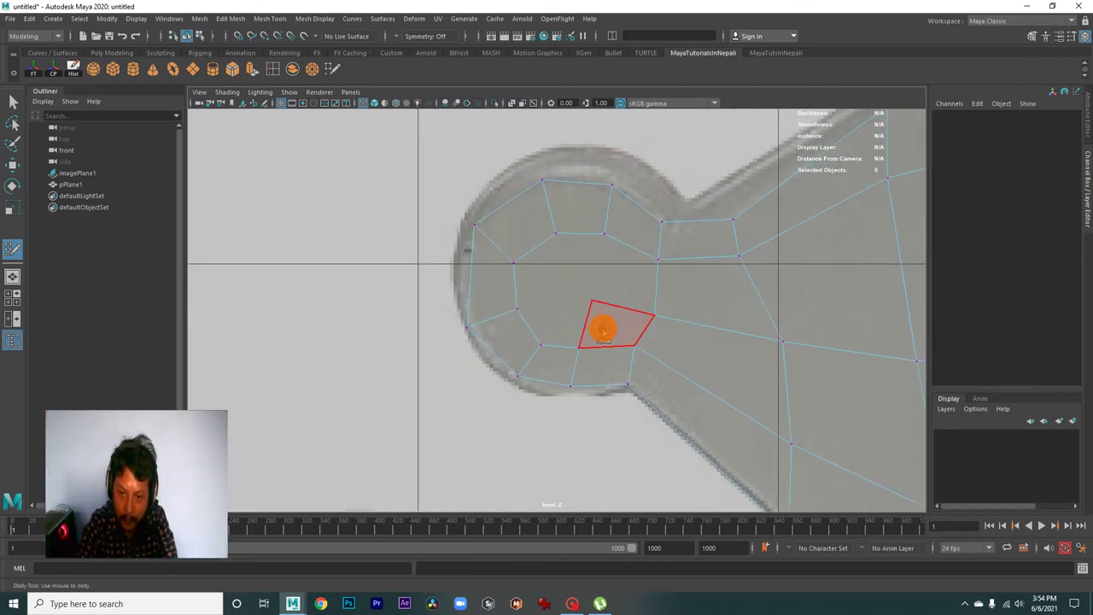
pyautogui.click(610, 276)
pyautogui.click(551, 278)
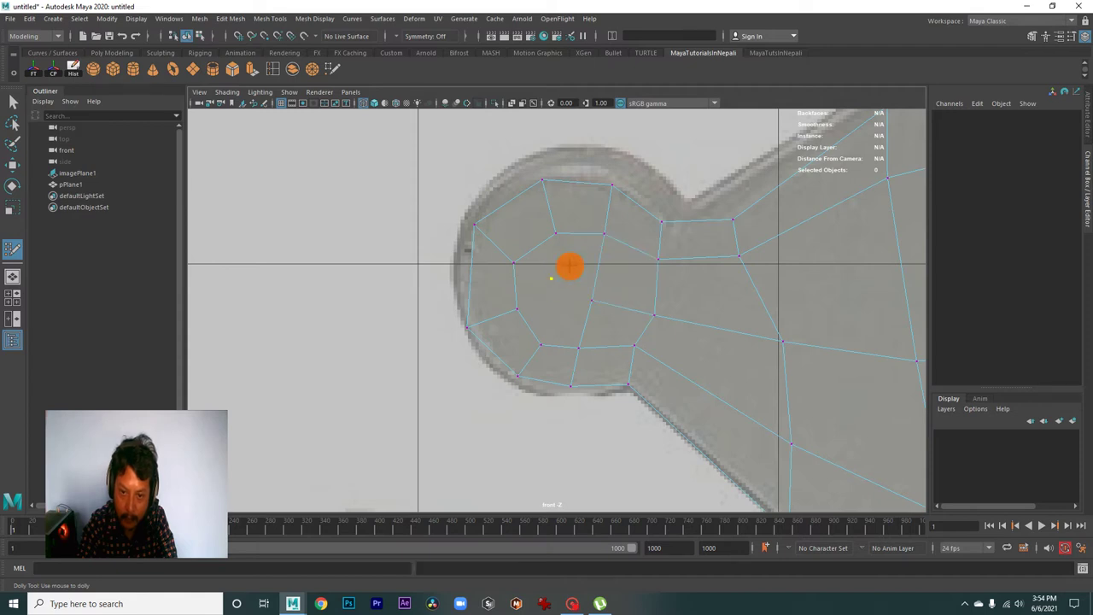
pyautogui.press('Escape')
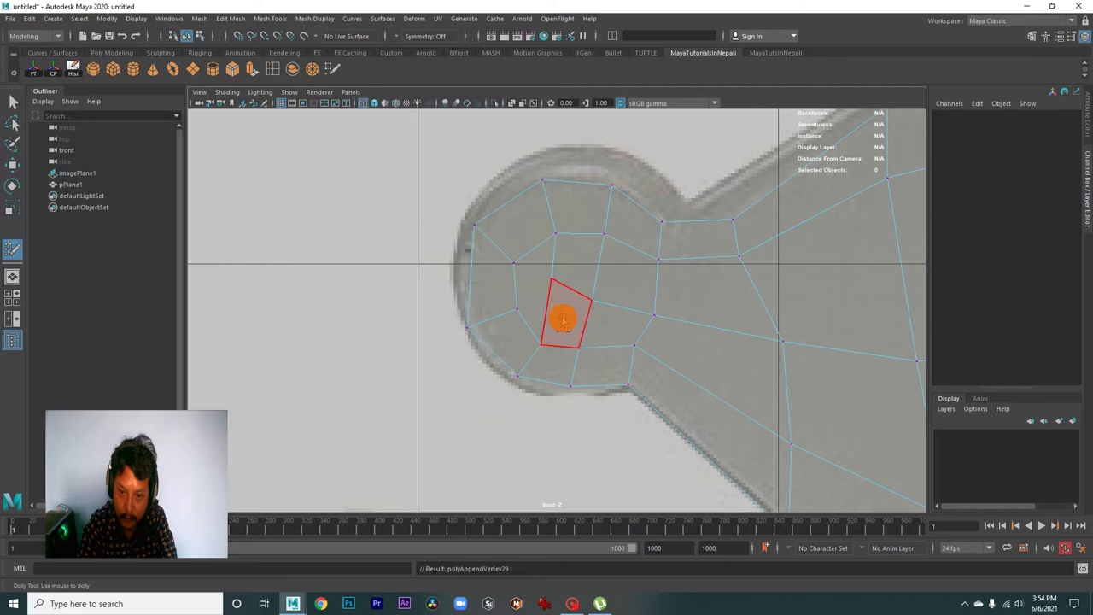
# Step: Pull a knob vertex down to even out the surrounding faces
pyautogui.scroll(1, 564, 316)
pyautogui.scroll(1, 575, 315)
pyautogui.scroll(2, 575, 316)
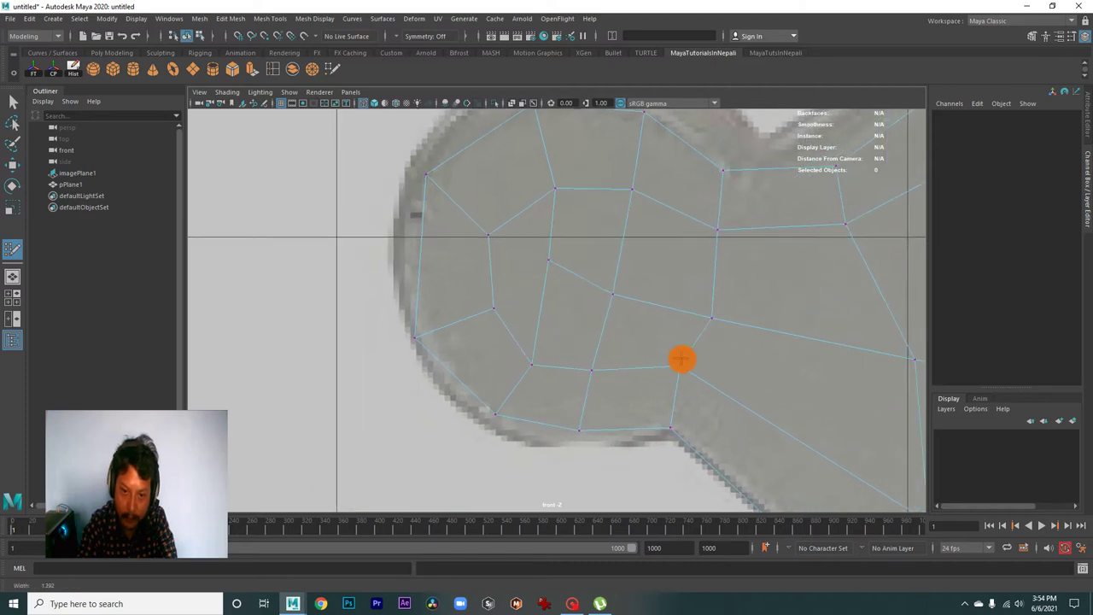
pyautogui.moveTo(549, 263); pyautogui.dragTo(558, 284)
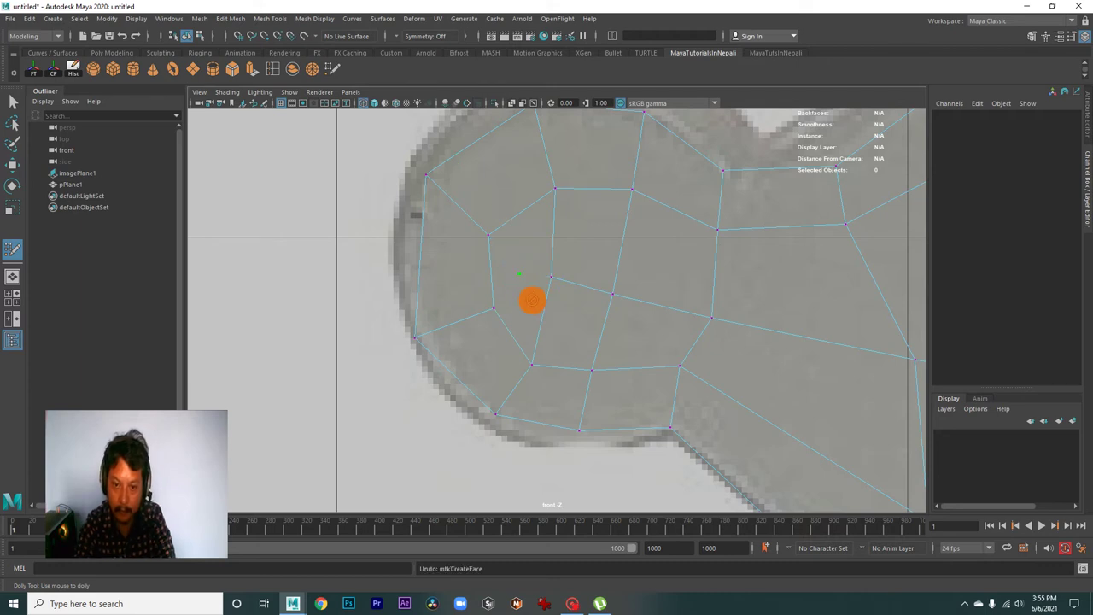
pyautogui.keyDown('alt'); pyautogui.moveTo(515, 300); pyautogui.dragTo(637, 346, button='right'); pyautogui.keyUp('alt')
pyautogui.scroll(-4, 588, 334)
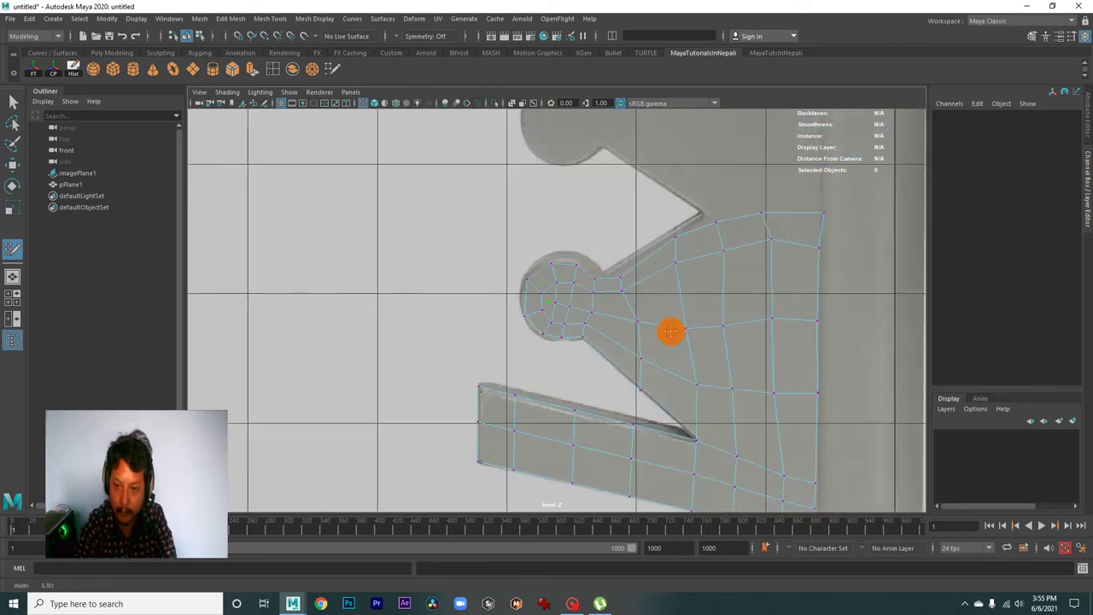
pyautogui.scroll(1, 672, 329)
pyautogui.scroll(1, 695, 342)
pyautogui.scroll(-2, 699, 338)
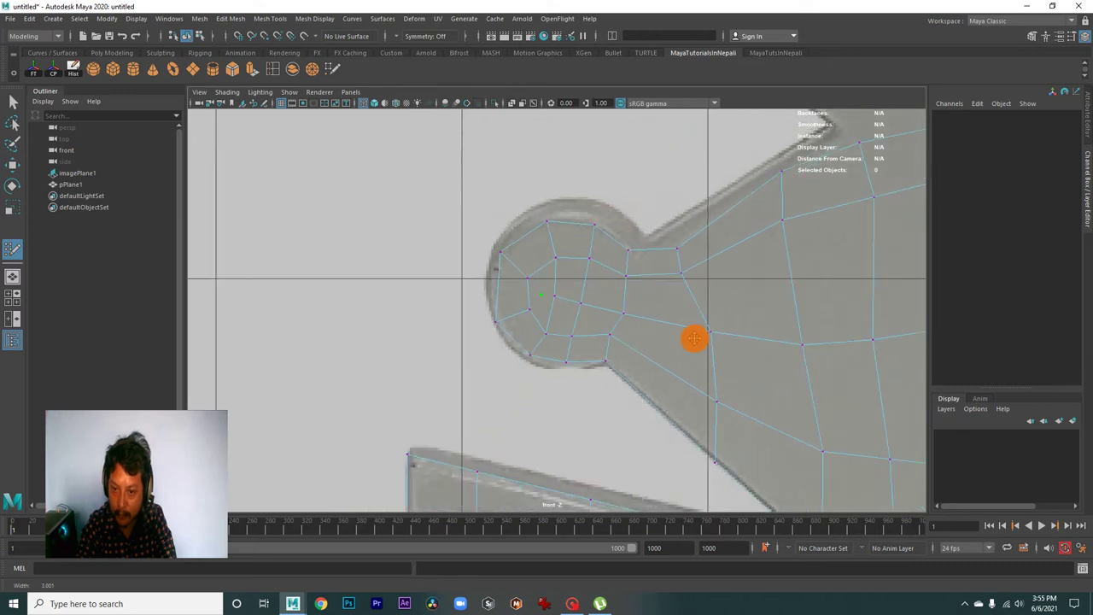
# Step: Cut a new edge across the round end through three faces
pyautogui.moveTo(695, 336)
pyautogui.keyDown('alt'); pyautogui.mouseDown(button='middle')
pyautogui.moveTo(504, 329)
pyautogui.moveTo(515, 334)
pyautogui.mouseUp(button='middle'); pyautogui.keyUp('alt')
pyautogui.scroll(-1, 502, 328)
pyautogui.scroll(1, 512, 332)
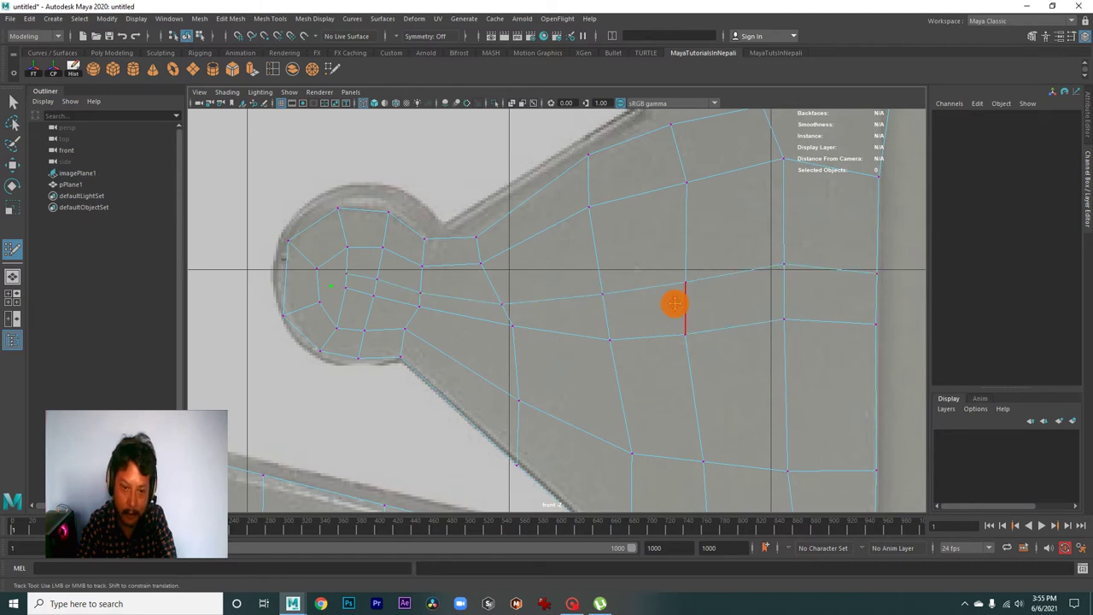
pyautogui.scroll(2, 757, 322)
pyautogui.scroll(2, 759, 363)
pyautogui.click(466, 345)
pyautogui.click(399, 327)
pyautogui.click(348, 298)
pyautogui.moveTo(348, 302); pyautogui.dragTo(347, 327)
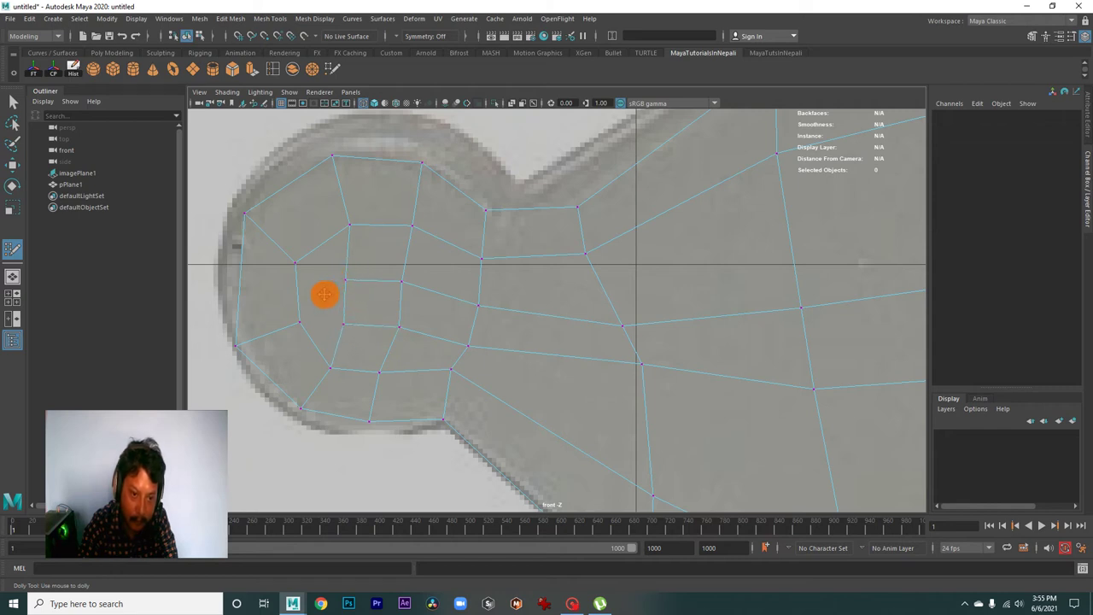
pyautogui.press('Return')
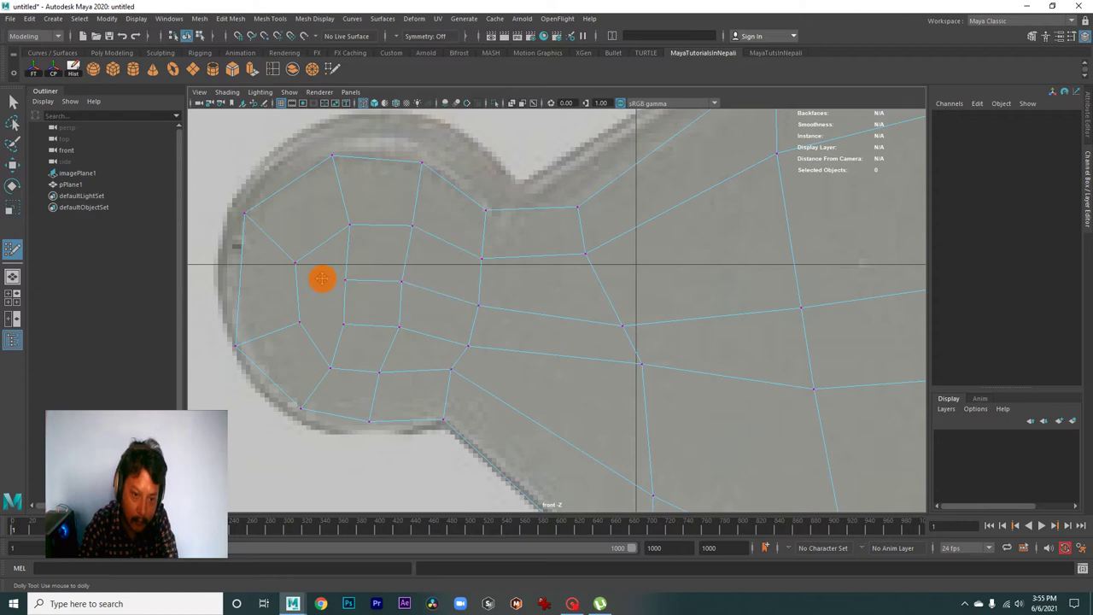
# Step: Add another cut inside the round end and adjust the new edges
pyautogui.scroll(-3, 380, 295)
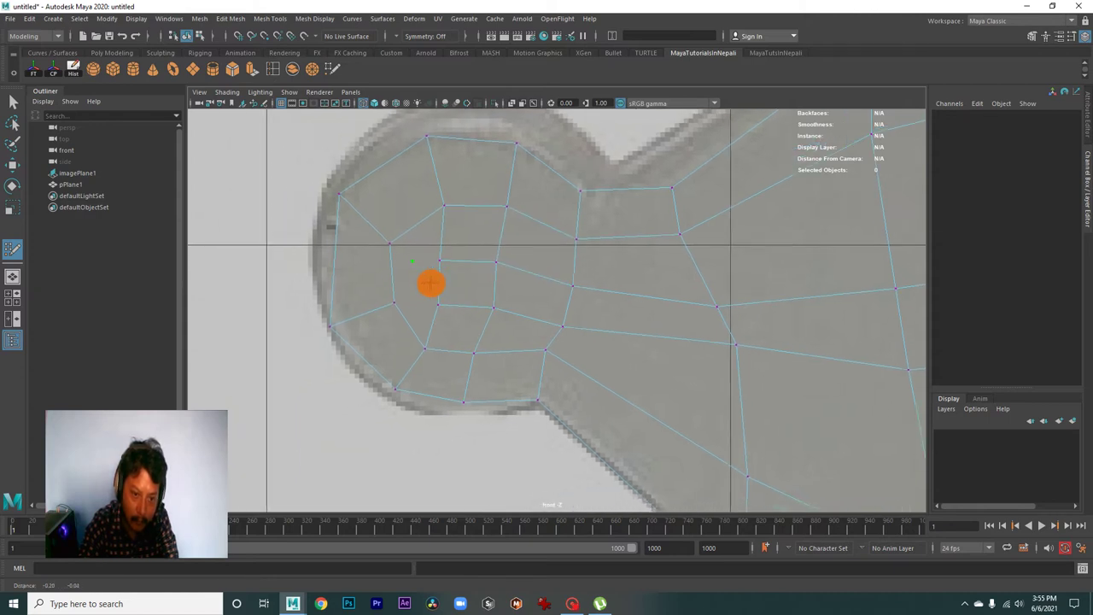
pyautogui.scroll(4, 419, 295)
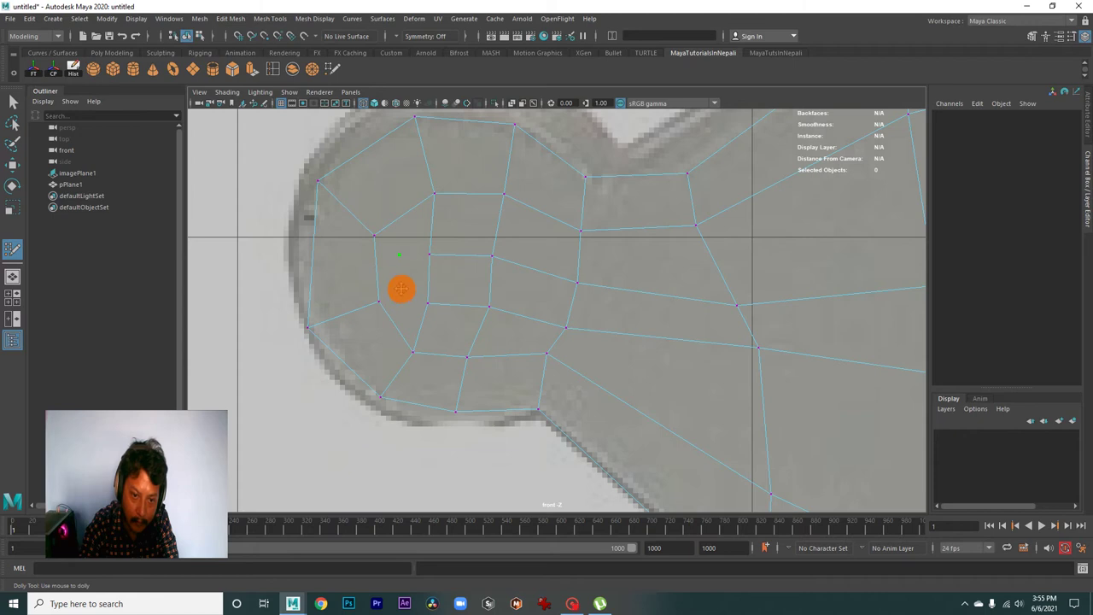
pyautogui.click(416, 246)
pyautogui.press('Return')
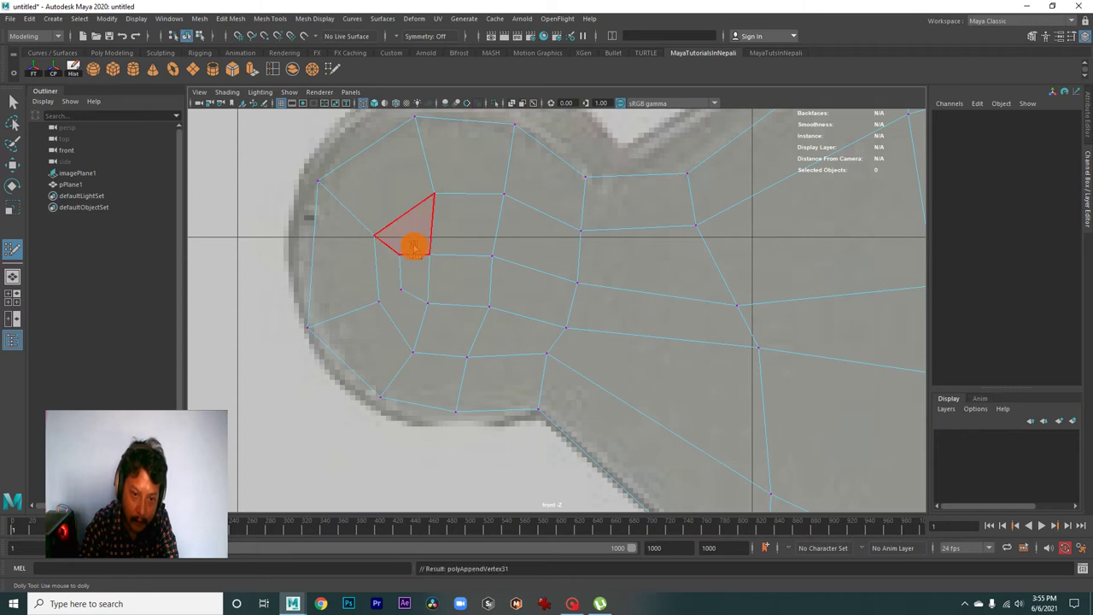
pyautogui.scroll(1, 427, 333)
pyautogui.keyDown('alt'); pyautogui.moveTo(415, 337); pyautogui.dragTo(532, 313, button='middle'); pyautogui.keyUp('alt')
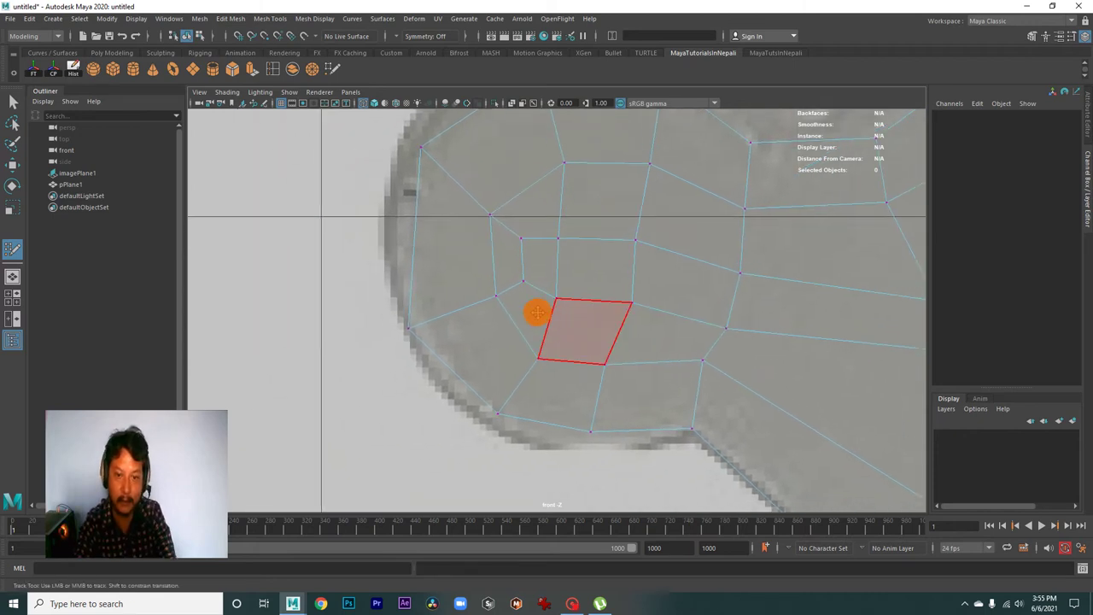
pyautogui.moveTo(557, 295); pyautogui.dragTo(569, 231)
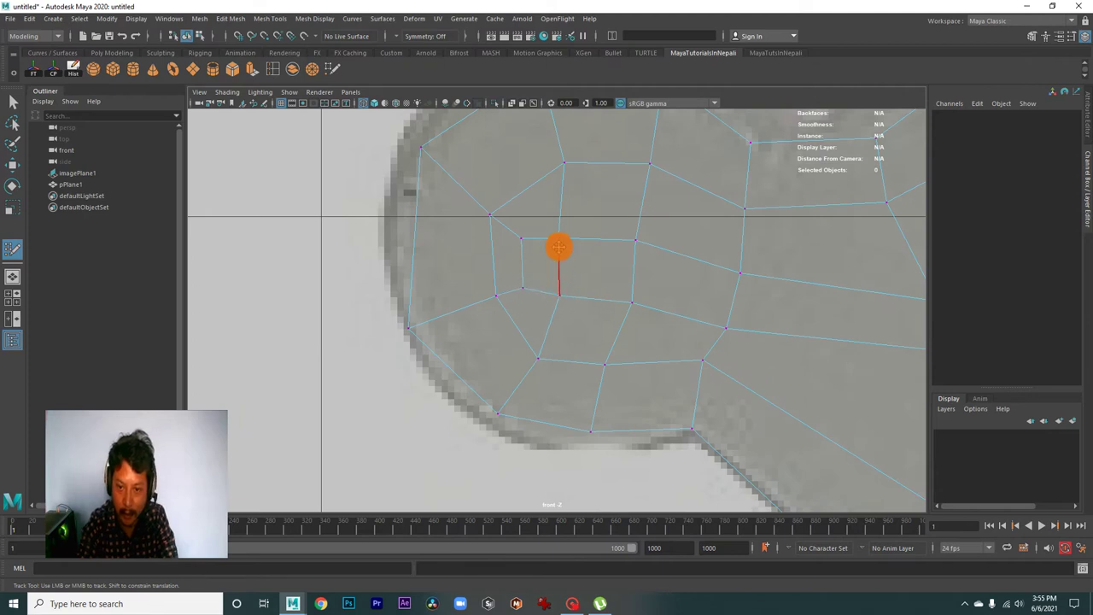
# Step: Make one more cut in the round end and move a vertex onto the circular outline
pyautogui.click(537, 229)
pyautogui.click(527, 278)
pyautogui.click(559, 296)
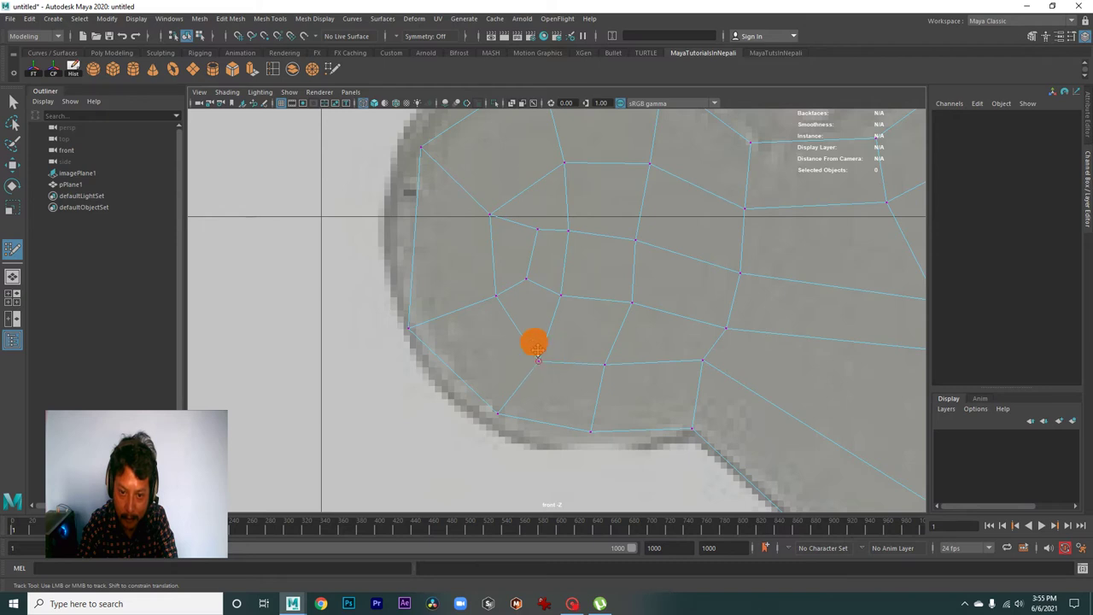
pyautogui.scroll(-5, 593, 292)
pyautogui.scroll(5, 642, 317)
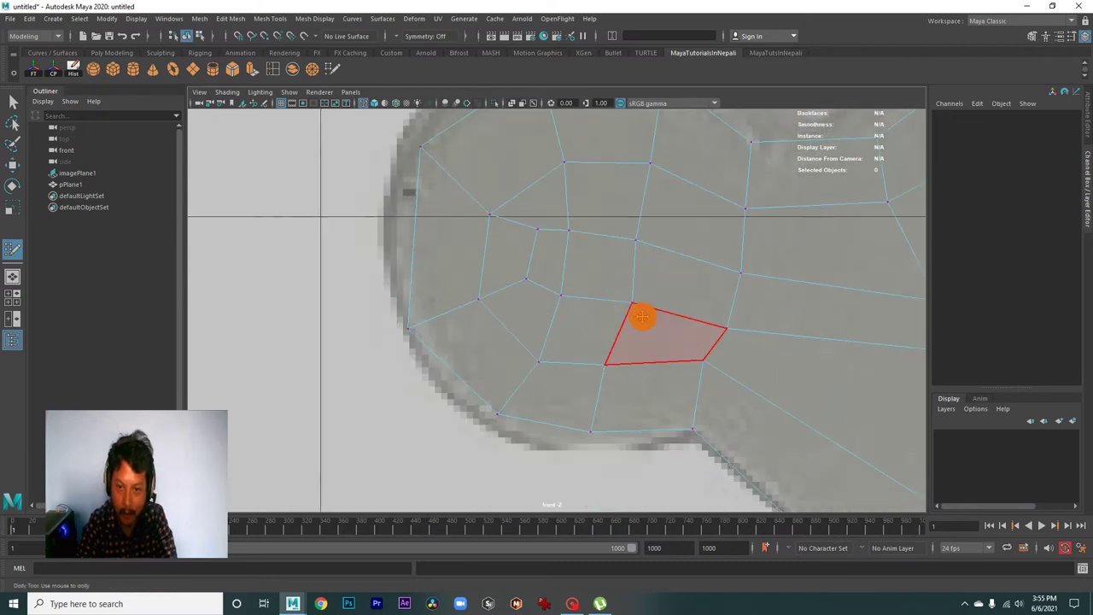
pyautogui.keyDown('alt'); pyautogui.moveTo(618, 270); pyautogui.dragTo(608, 351, button='middle'); pyautogui.keyUp('alt')
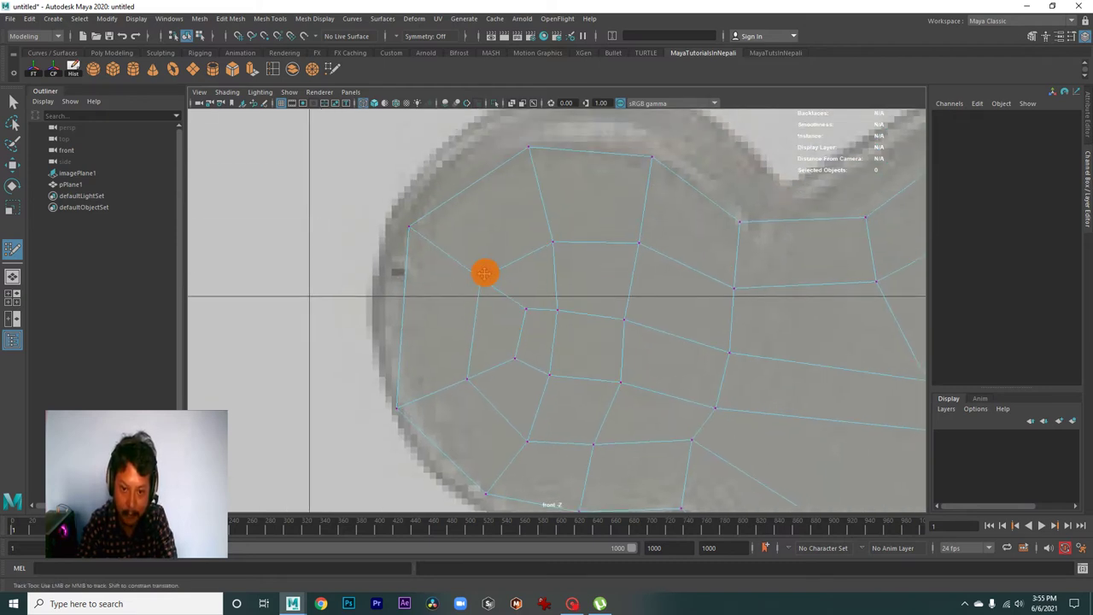
pyautogui.moveTo(483, 275); pyautogui.dragTo(465, 279)
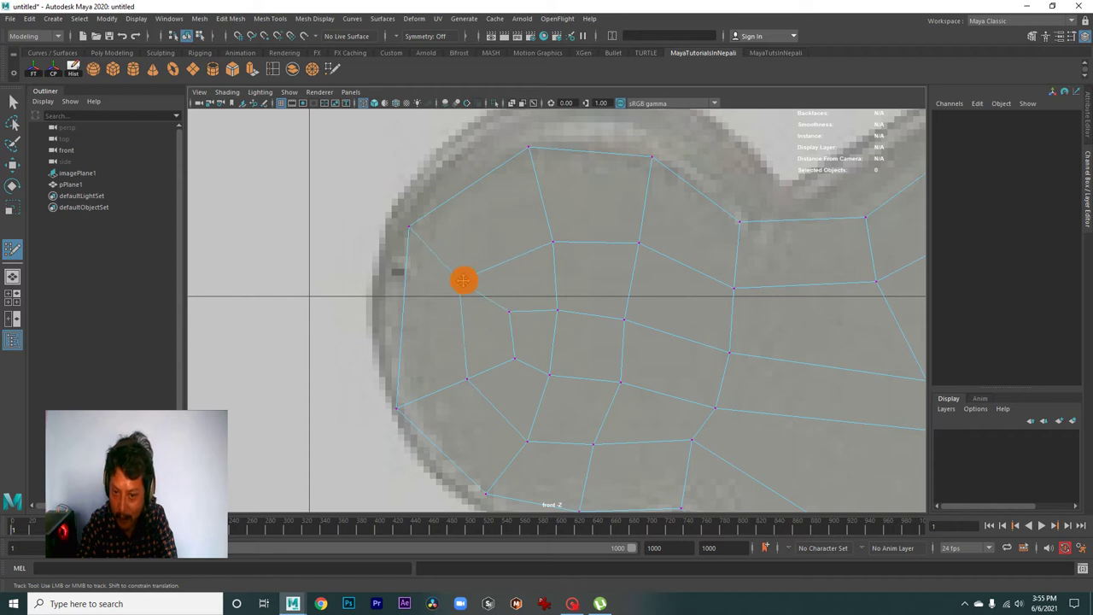
pyautogui.moveTo(545, 239)
pyautogui.keyDown('alt'); pyautogui.mouseDown(button='right')
pyautogui.moveTo(595, 298)
pyautogui.moveTo(529, 256)
pyautogui.moveTo(719, 323)
pyautogui.mouseUp(button='right'); pyautogui.keyUp('alt')
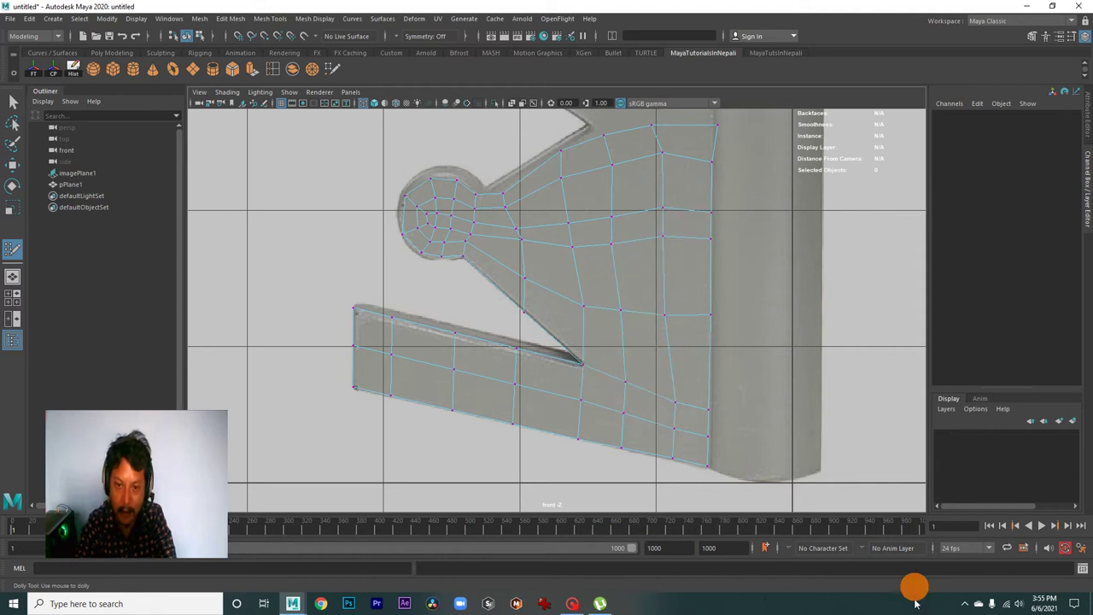
# Step: Drag the upper-row vertices down onto the reference edge for an even quad grid
pyautogui.keyDown('alt'); pyautogui.moveTo(663, 324); pyautogui.dragTo(573, 326, button='middle'); pyautogui.keyUp('alt')
pyautogui.keyDown('alt'); pyautogui.moveTo(573, 326); pyautogui.dragTo(629, 228, button='right'); pyautogui.keyUp('alt')
pyautogui.moveTo(633, 241); pyautogui.dragTo(640, 270)
pyautogui.moveTo(574, 238); pyautogui.dragTo(580, 265)
pyautogui.moveTo(509, 248); pyautogui.dragTo(512, 274)
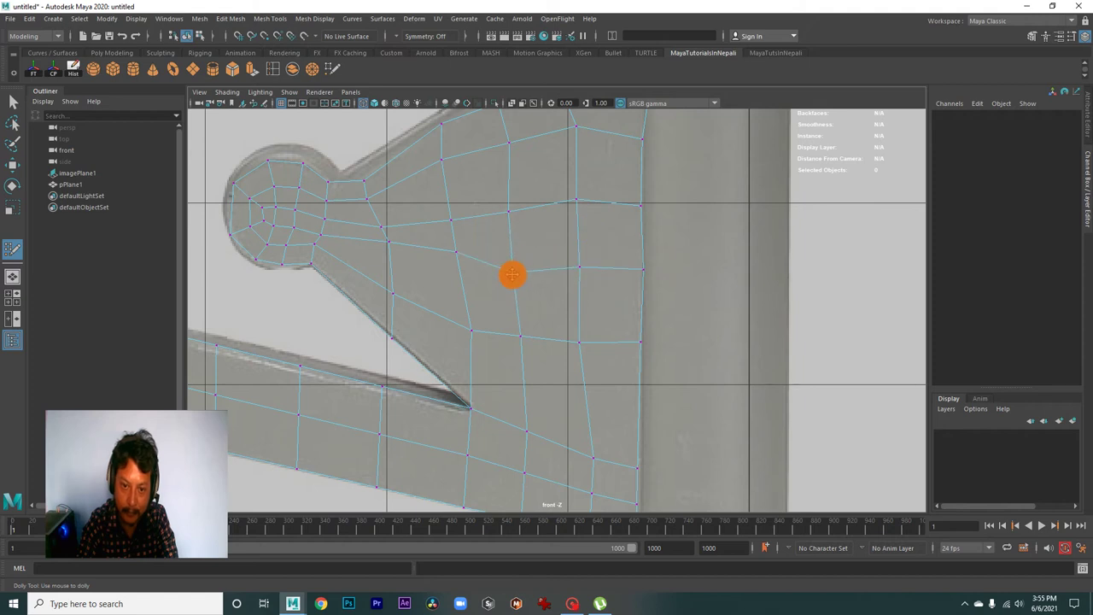
pyautogui.moveTo(578, 200); pyautogui.dragTo(578, 215)
pyautogui.keyDown('alt'); pyautogui.moveTo(644, 218); pyautogui.dragTo(610, 283, button='right'); pyautogui.keyUp('alt')
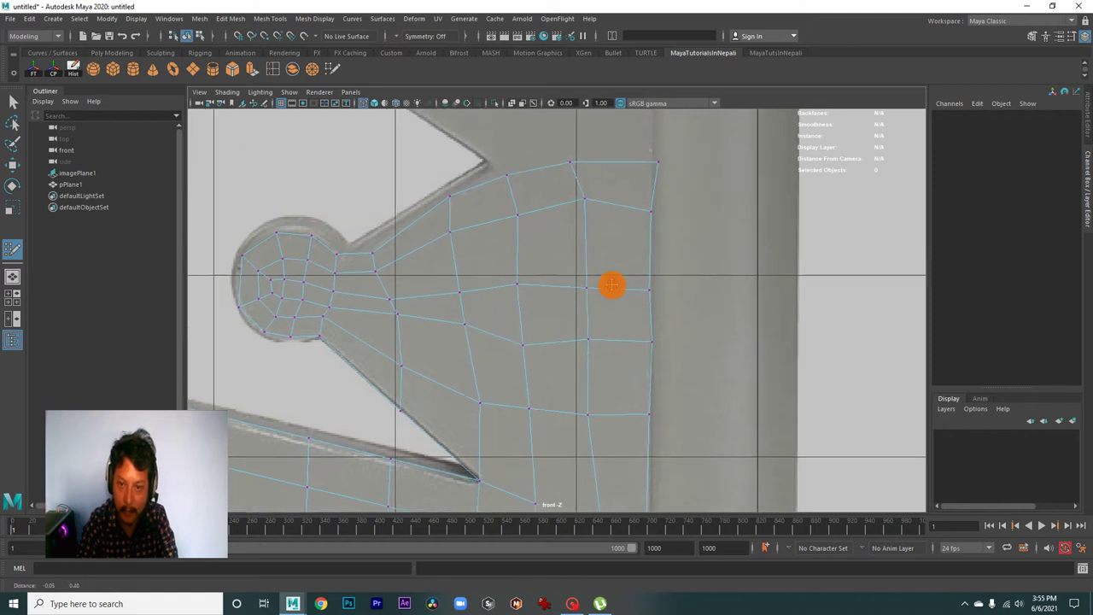
pyautogui.moveTo(586, 196); pyautogui.dragTo(588, 212)
pyautogui.scroll(-5, 673, 257)
pyautogui.keyDown('alt'); pyautogui.moveTo(673, 257); pyautogui.dragTo(636, 276, button='right'); pyautogui.keyUp('alt')
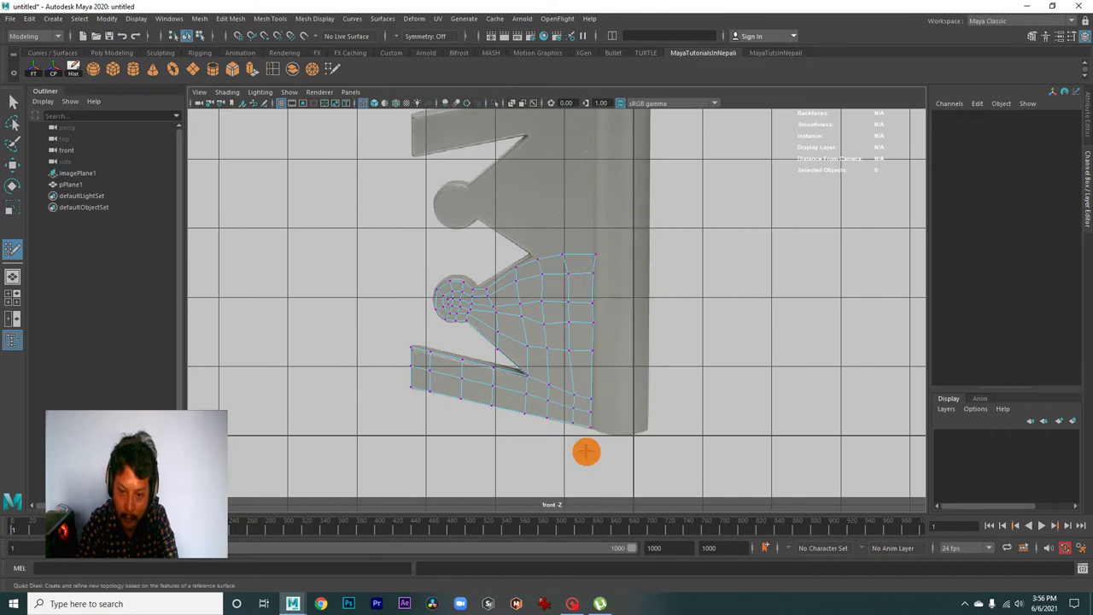
# Step: In vertex mode, scale pPlane1's right-edge vertex column horizontally to straighten it
pyautogui.press('w')
pyautogui.rightClick(587, 351)
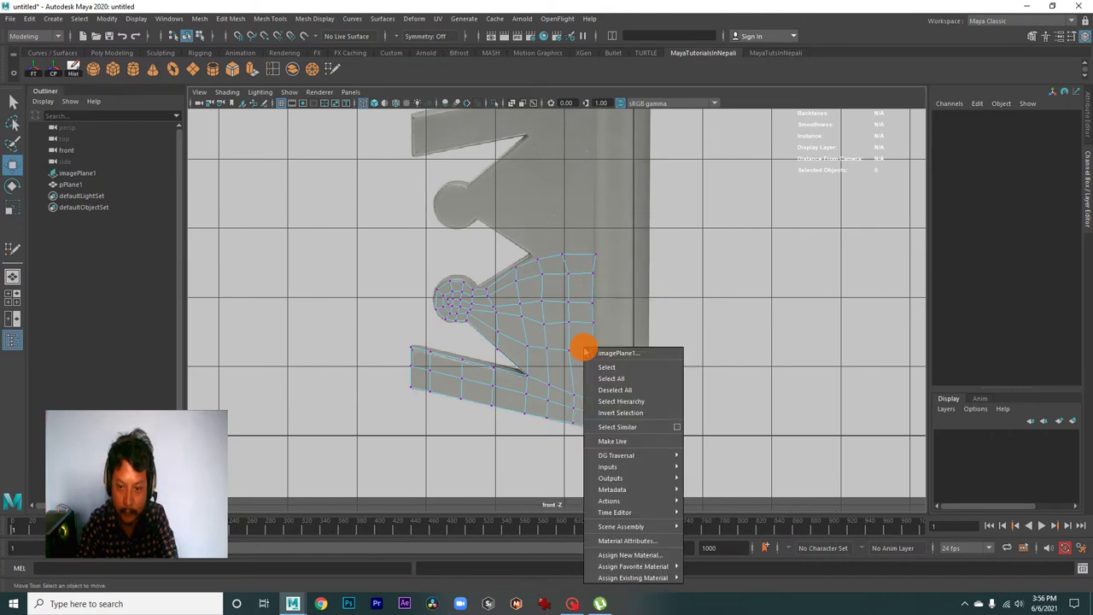
pyautogui.click(596, 359)
pyautogui.moveTo(489, 288); pyautogui.dragTo(530, 327, button='right')
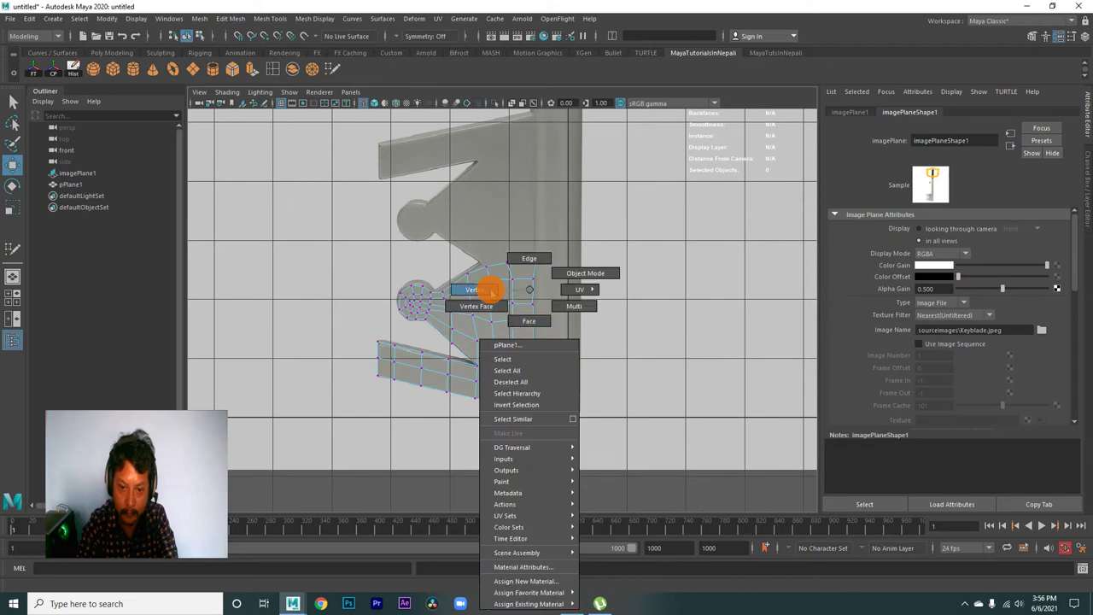
pyautogui.scroll(3, 529, 327)
pyautogui.scroll(-2, 686, 344)
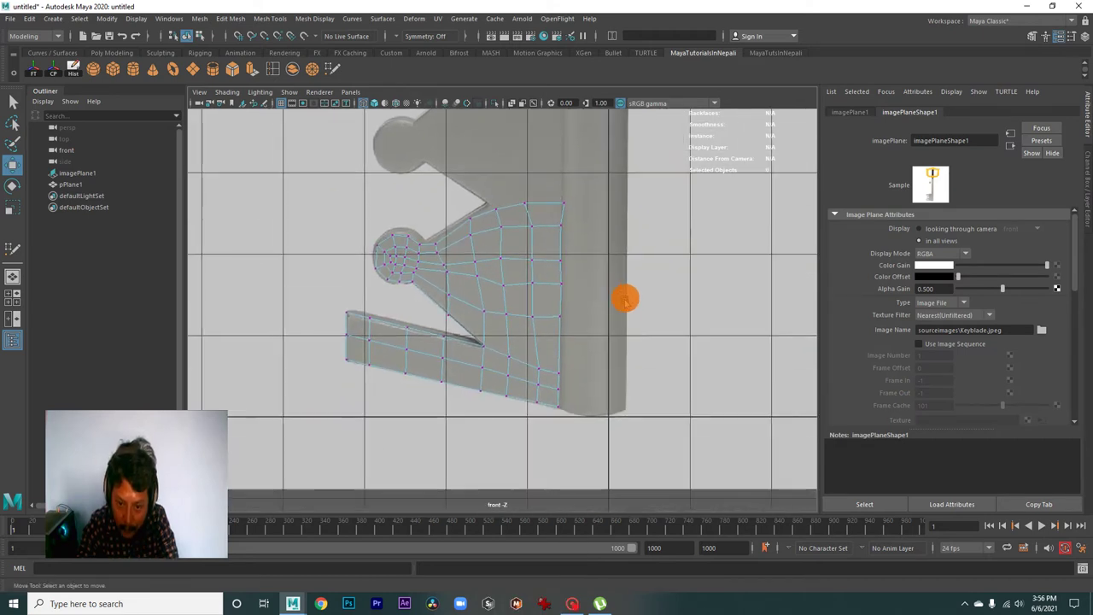
pyautogui.scroll(2, 624, 298)
pyautogui.moveTo(560, 169); pyautogui.dragTo(620, 444)
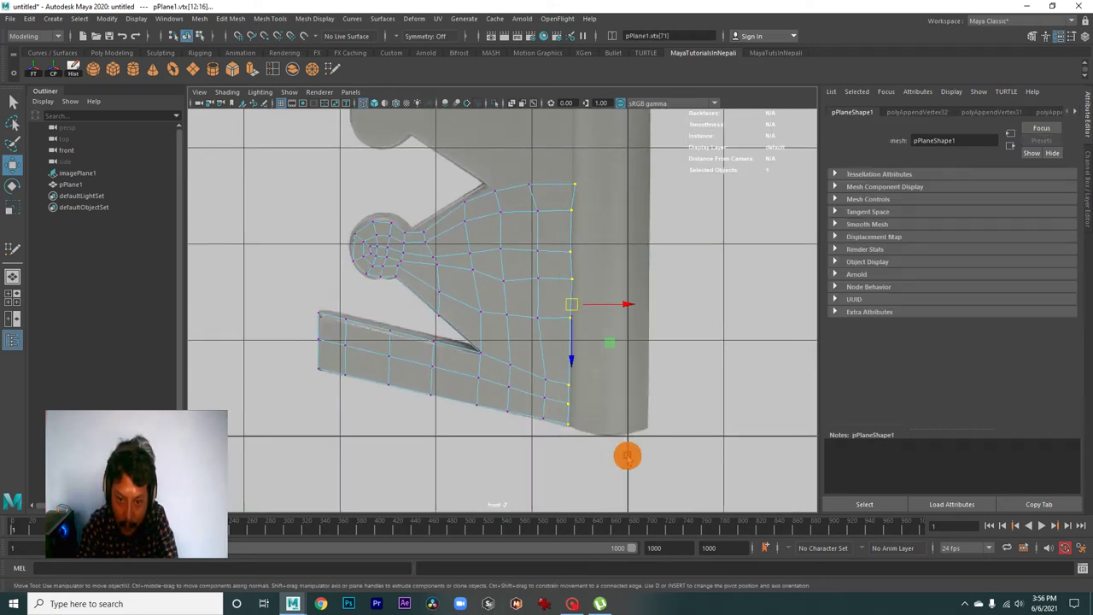
pyautogui.press('r')
pyautogui.moveTo(620, 305); pyautogui.dragTo(568, 304)
# Step: Scale the top row of vertices into a level line and move it up slightly
pyautogui.scroll(2, 568, 304)
pyautogui.scroll(2, 625, 370)
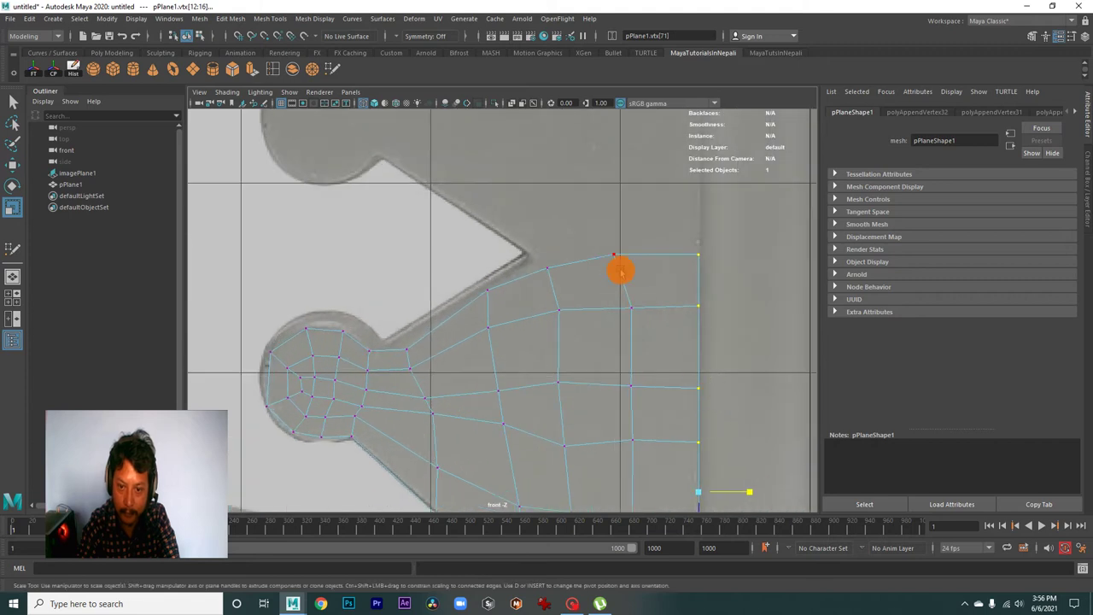
pyautogui.moveTo(553, 260); pyautogui.dragTo(717, 275)
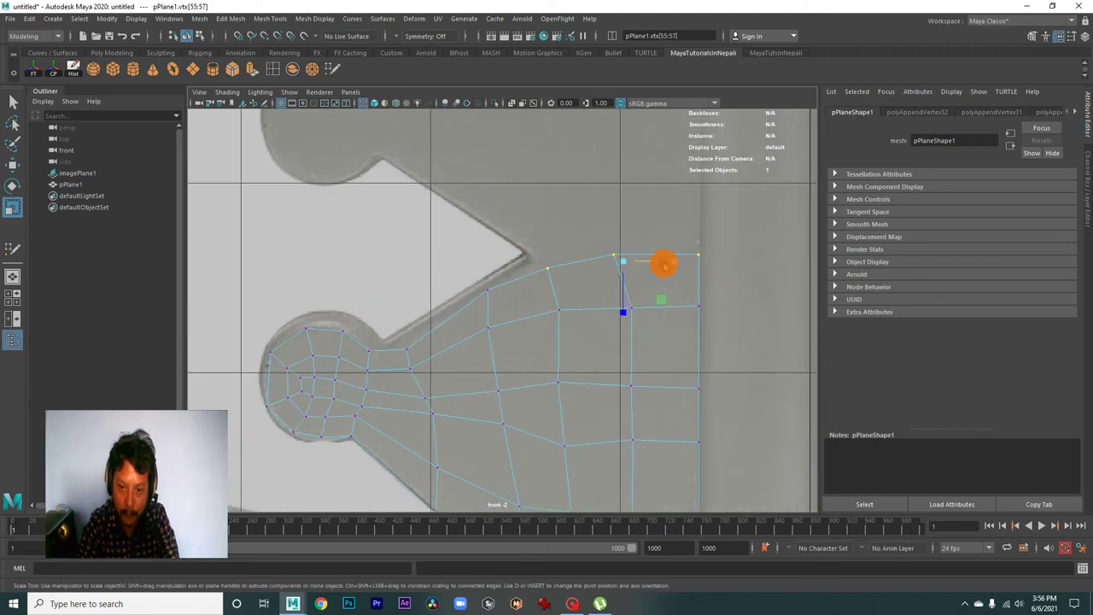
pyautogui.moveTo(625, 309); pyautogui.dragTo(621, 262)
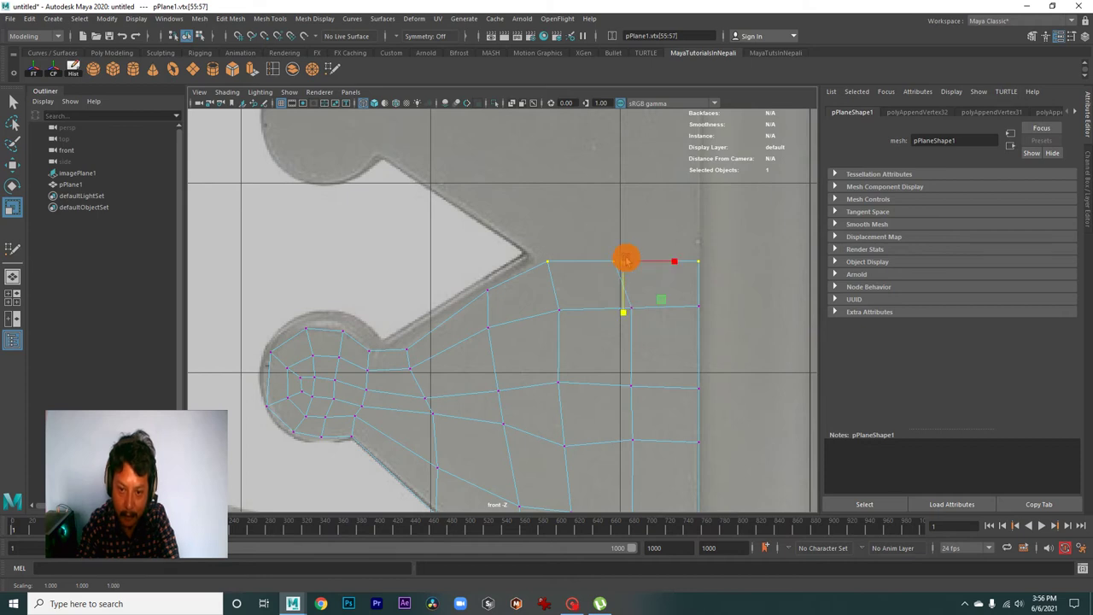
pyautogui.press('w')
pyautogui.moveTo(618, 312)
pyautogui.mouseDown()
pyautogui.moveTo(620, 303)
pyautogui.moveTo(644, 337)
pyautogui.moveTo(578, 334)
pyautogui.moveTo(671, 349)
pyautogui.moveTo(655, 323)
pyautogui.mouseUp()
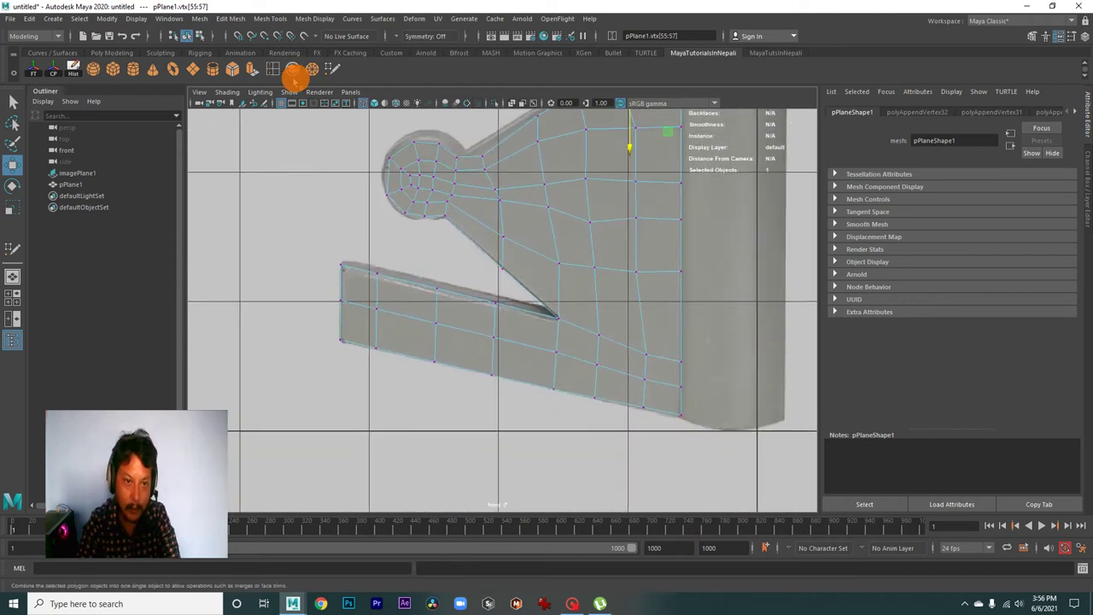
# Step: Close the Quad Draw settings, zoom onto the round knob's neck, and pick Insert Edge Loop
pyautogui.doubleClick(331, 68)
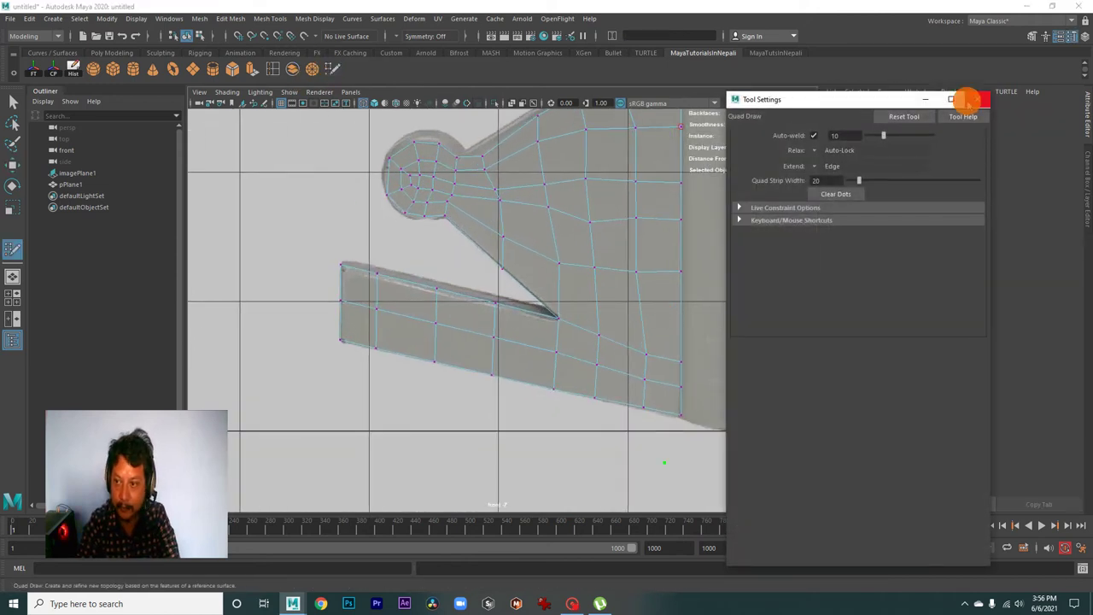
pyautogui.click(977, 99)
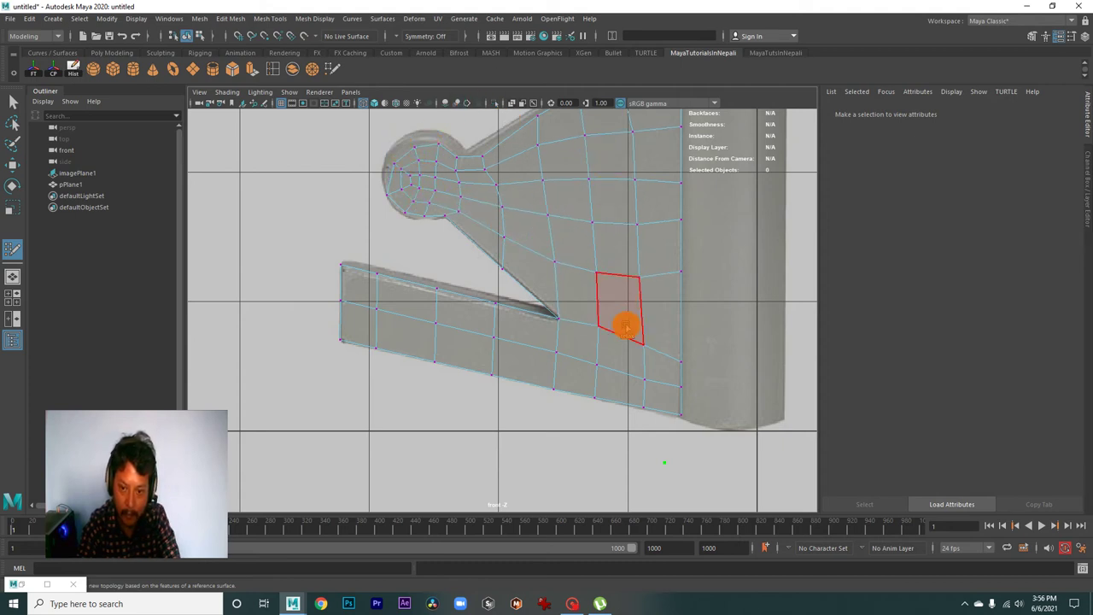
pyautogui.keyDown('alt'); pyautogui.moveTo(634, 300); pyautogui.dragTo(626, 379, button='middle'); pyautogui.keyUp('alt')
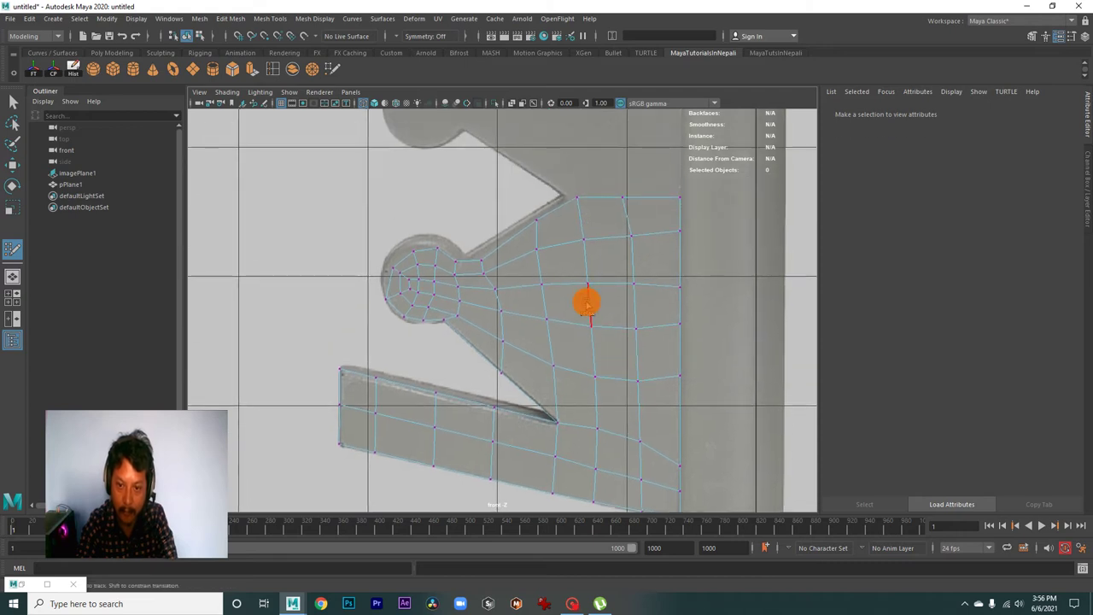
pyautogui.keyDown('alt'); pyautogui.moveTo(580, 299); pyautogui.dragTo(671, 379, button='right'); pyautogui.keyUp('alt')
pyautogui.keyDown('alt'); pyautogui.moveTo(671, 379); pyautogui.dragTo(625, 336, button='middle'); pyautogui.keyUp('alt')
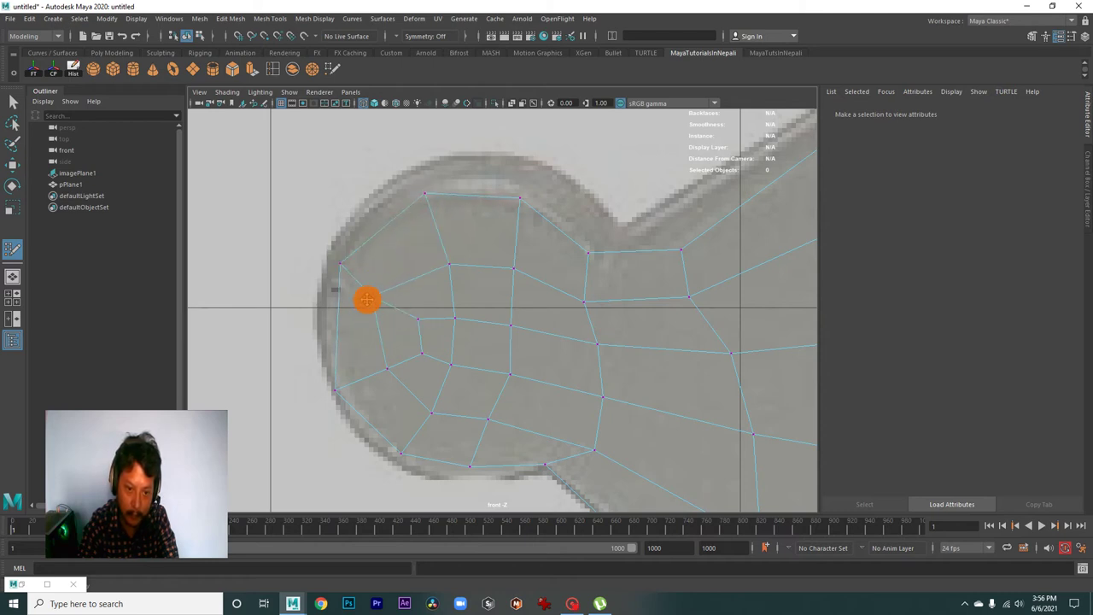
pyautogui.keyDown('alt'); pyautogui.moveTo(419, 307); pyautogui.dragTo(421, 263, button='middle'); pyautogui.keyUp('alt')
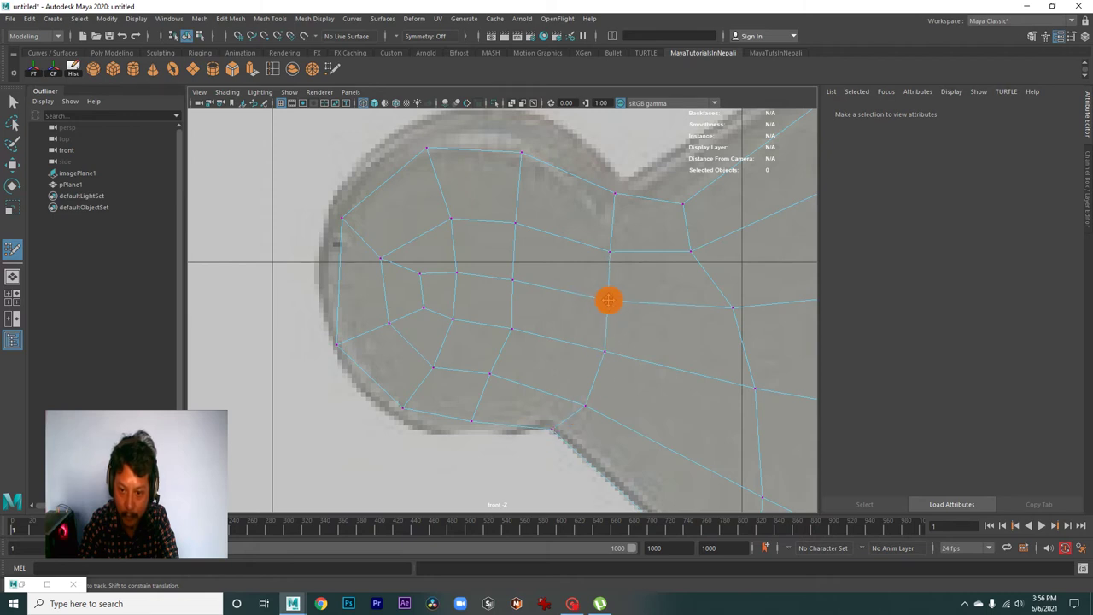
pyautogui.scroll(-3, 613, 252)
pyautogui.scroll(3, 623, 327)
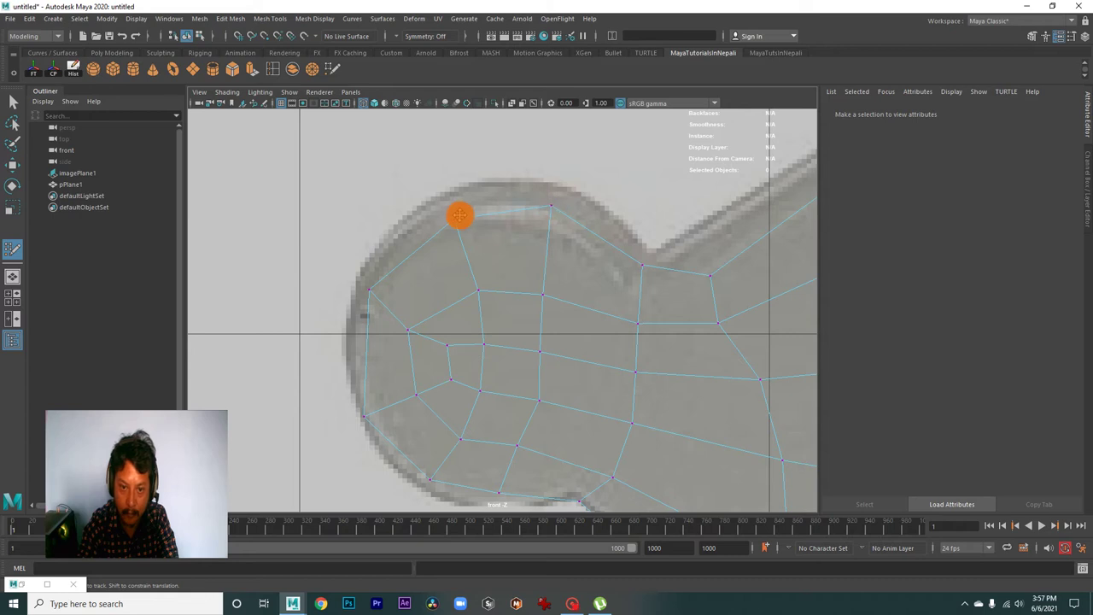
pyautogui.scroll(-2, 451, 203)
pyautogui.scroll(-2, 496, 268)
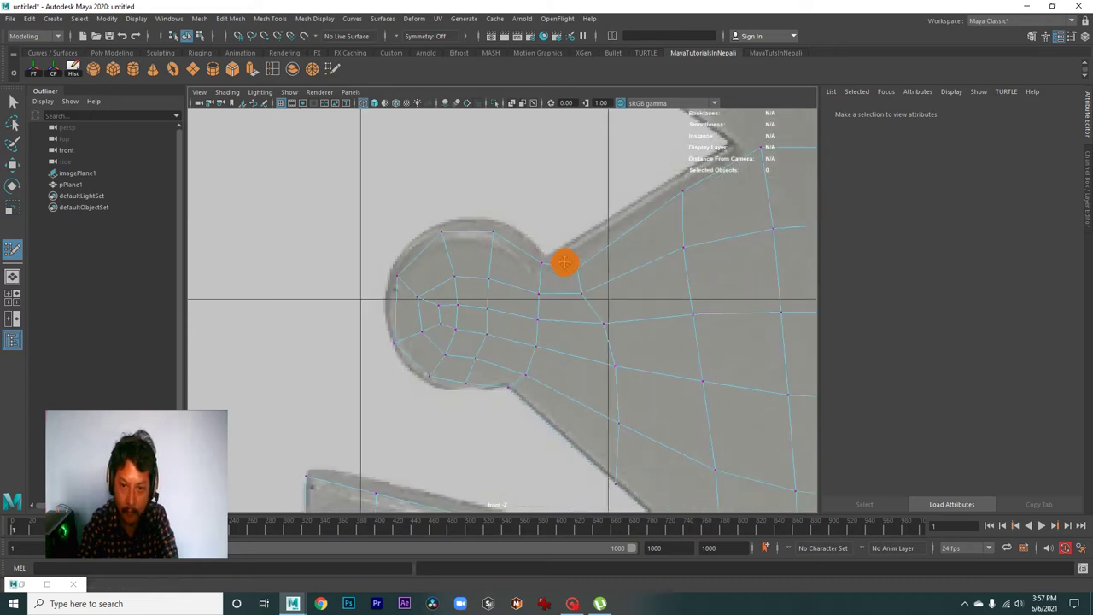
pyautogui.scroll(3, 566, 261)
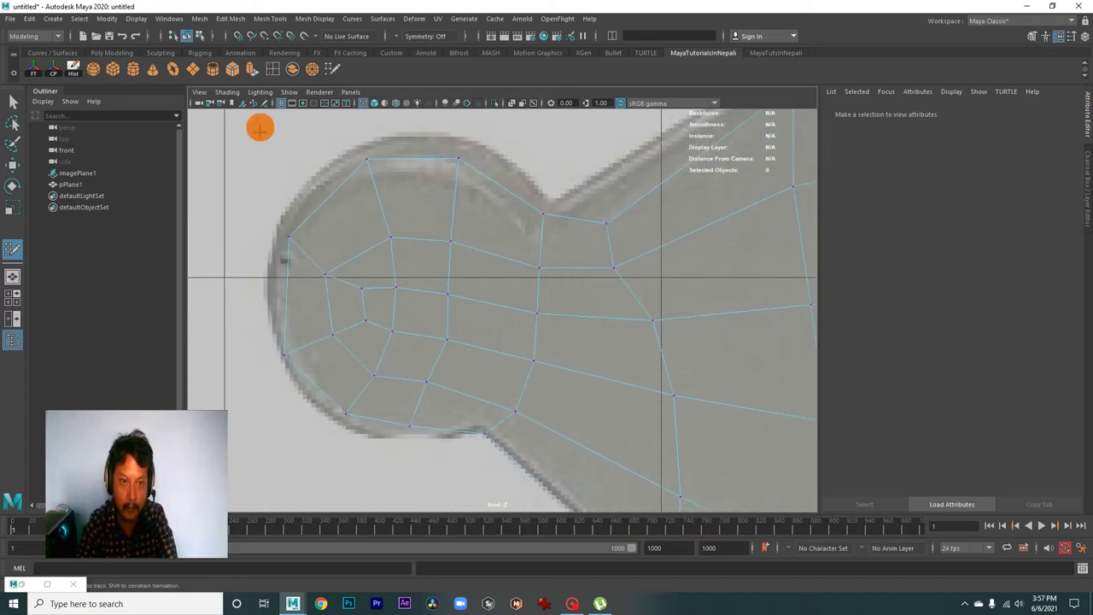
pyautogui.click(277, 69)
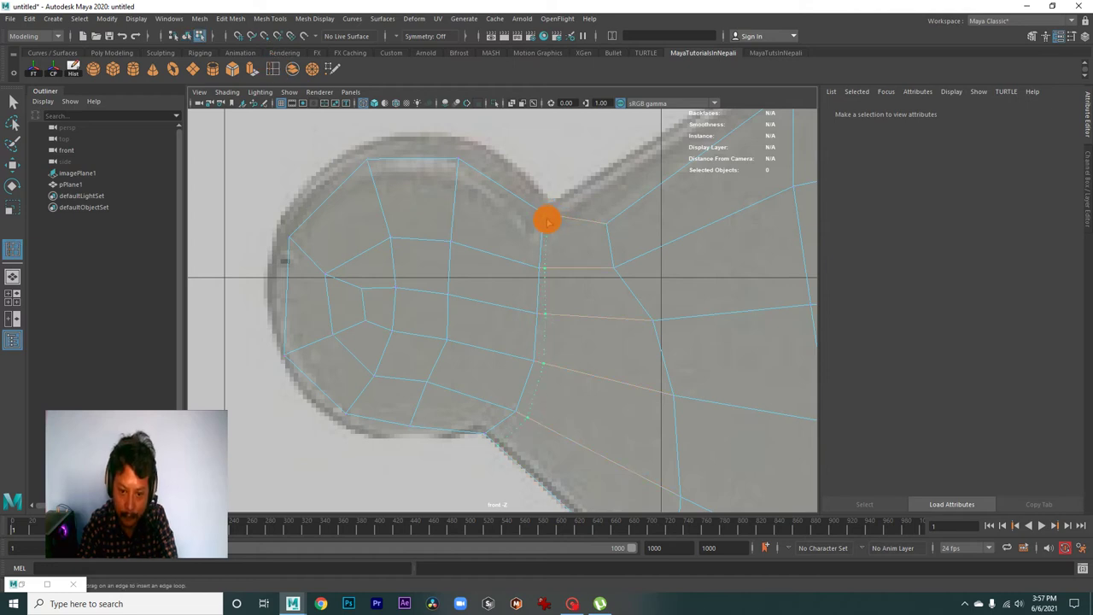
# Step: Insert an edge loop through the round knob where it meets the neck
pyautogui.click(547, 222)
pyautogui.scroll(-5, 564, 283)
pyautogui.press('w')
pyautogui.rightClick(646, 290)
pyautogui.click(642, 272)
# Step: Return pPlane1 to Object Mode and reselect it
pyautogui.rightClick(643, 275)
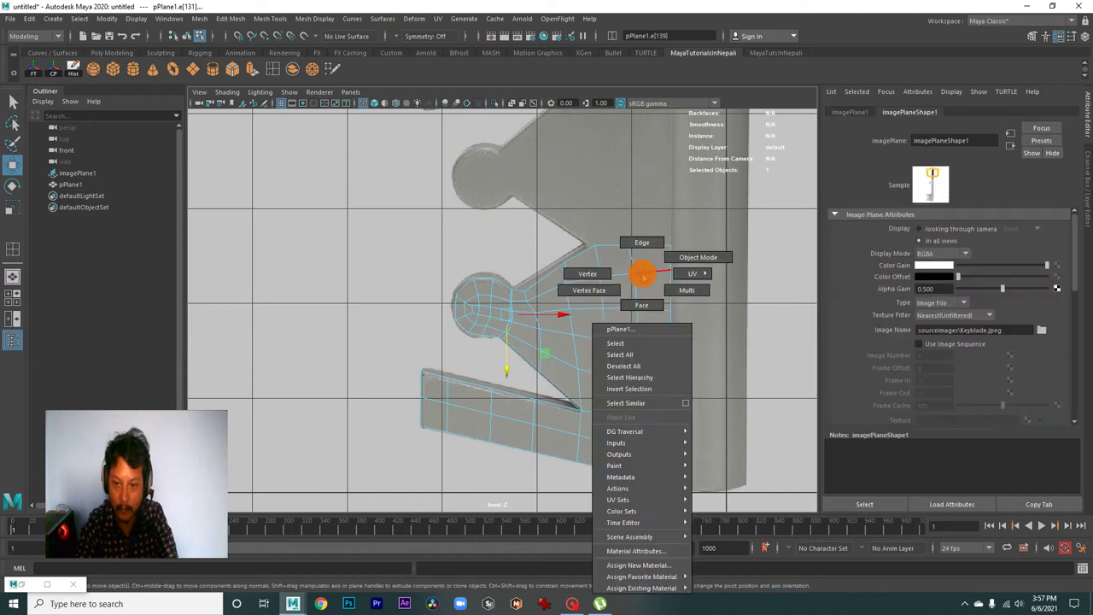
pyautogui.click(691, 256)
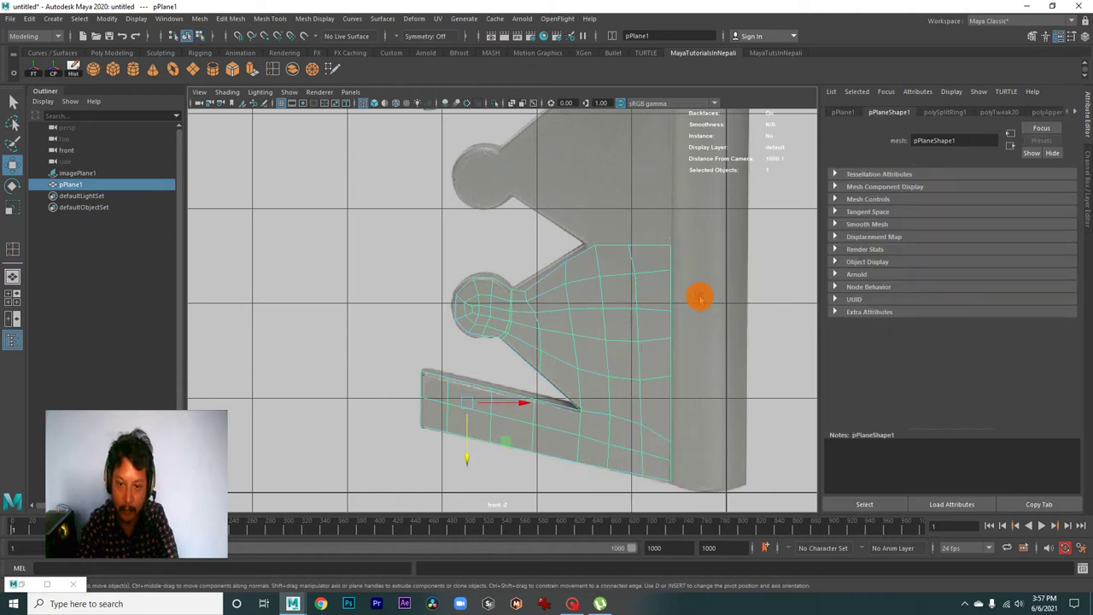
pyautogui.click(398, 234)
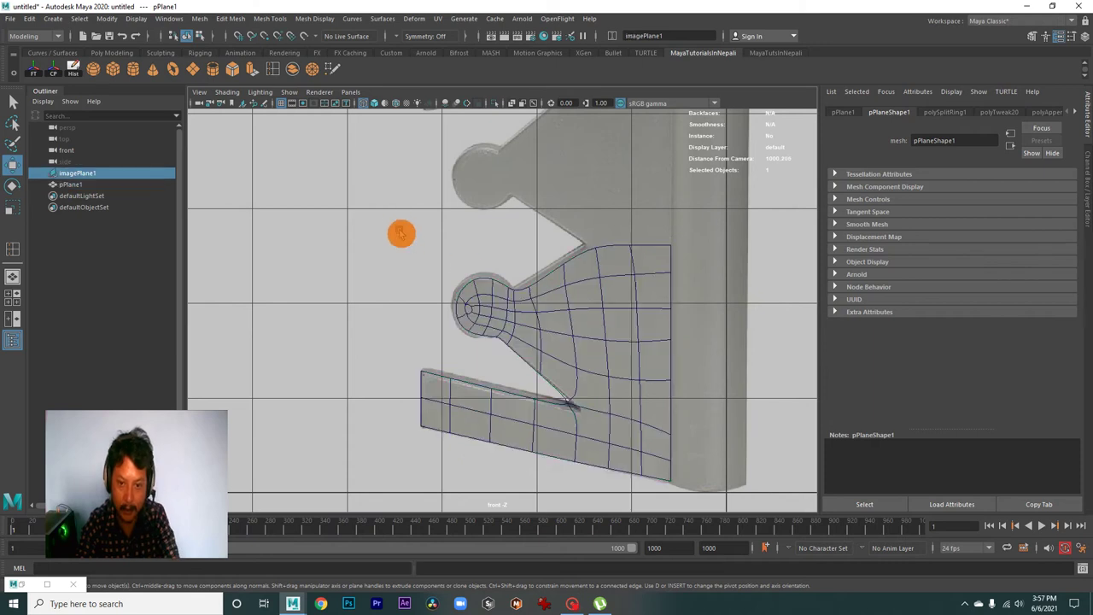
pyautogui.scroll(3, 678, 379)
pyautogui.scroll(-4, 621, 372)
pyautogui.scroll(2, 627, 380)
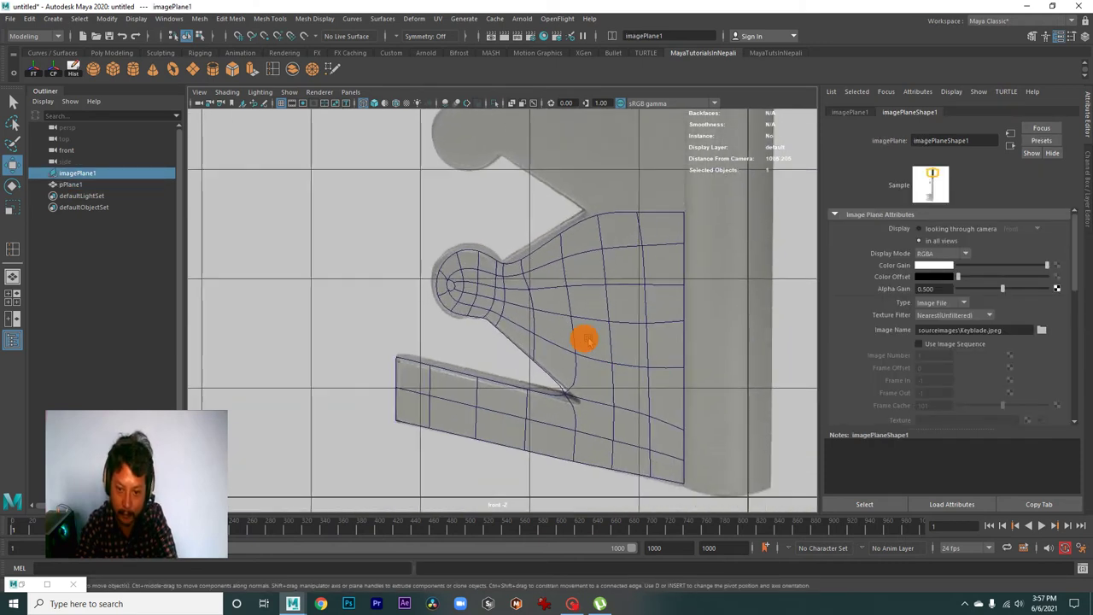
pyautogui.scroll(3, 649, 359)
pyautogui.click(589, 317)
# Step: In vertex mode, select the round knob's vertices and shift them slightly left
pyautogui.moveTo(552, 303); pyautogui.dragTo(507, 295, button='right')
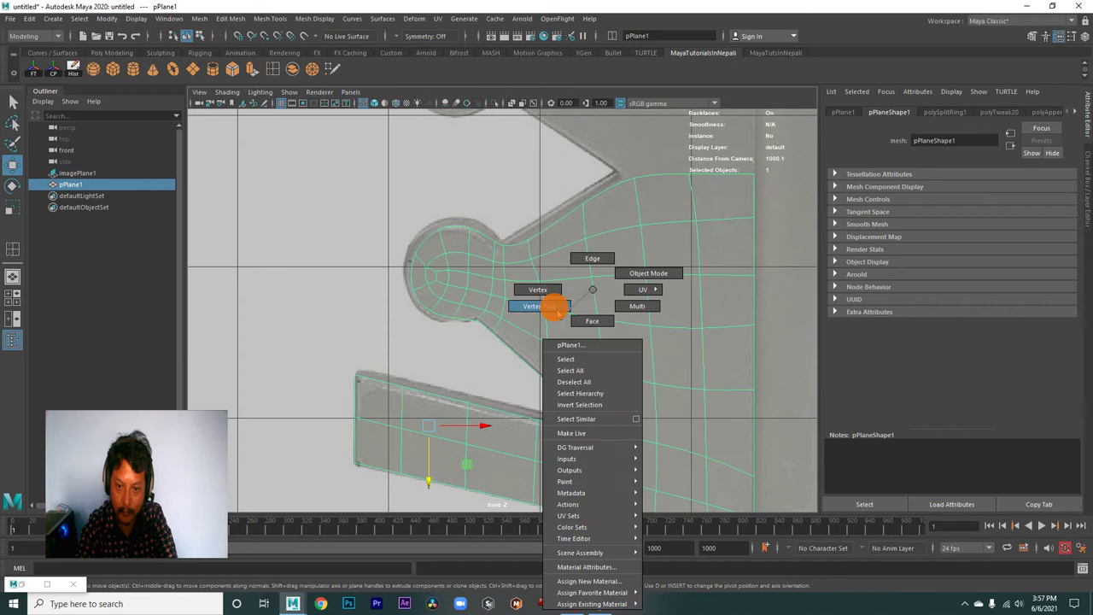
pyautogui.scroll(2, 505, 295)
pyautogui.keyDown('alt'); pyautogui.moveTo(479, 266); pyautogui.dragTo(535, 291, button='middle'); pyautogui.keyUp('alt')
pyautogui.moveTo(342, 181); pyautogui.dragTo(486, 366)
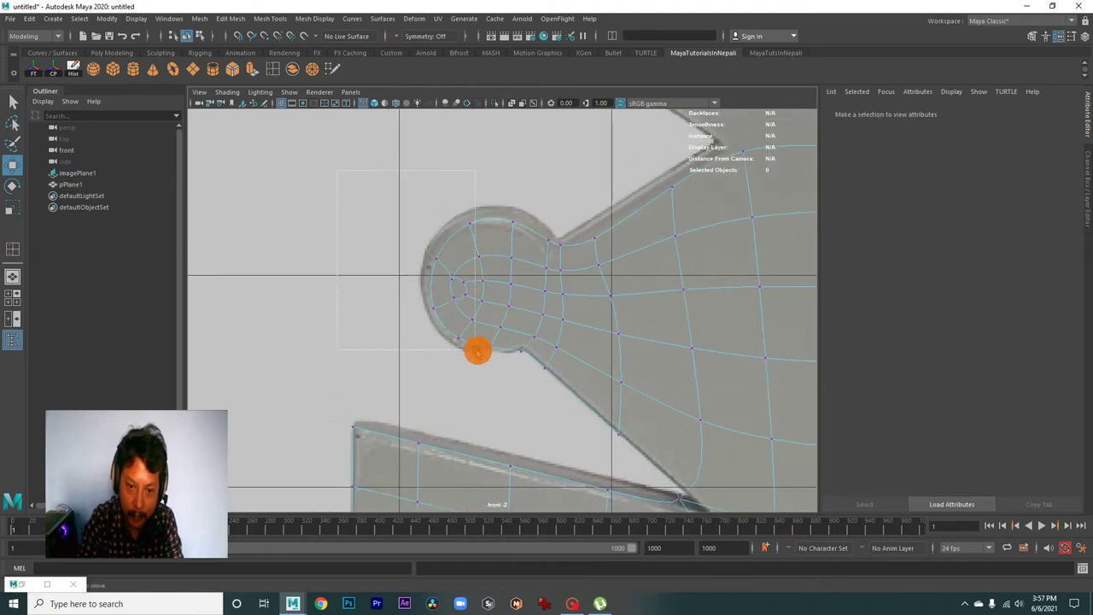
pyautogui.moveTo(455, 289); pyautogui.dragTo(450, 282)
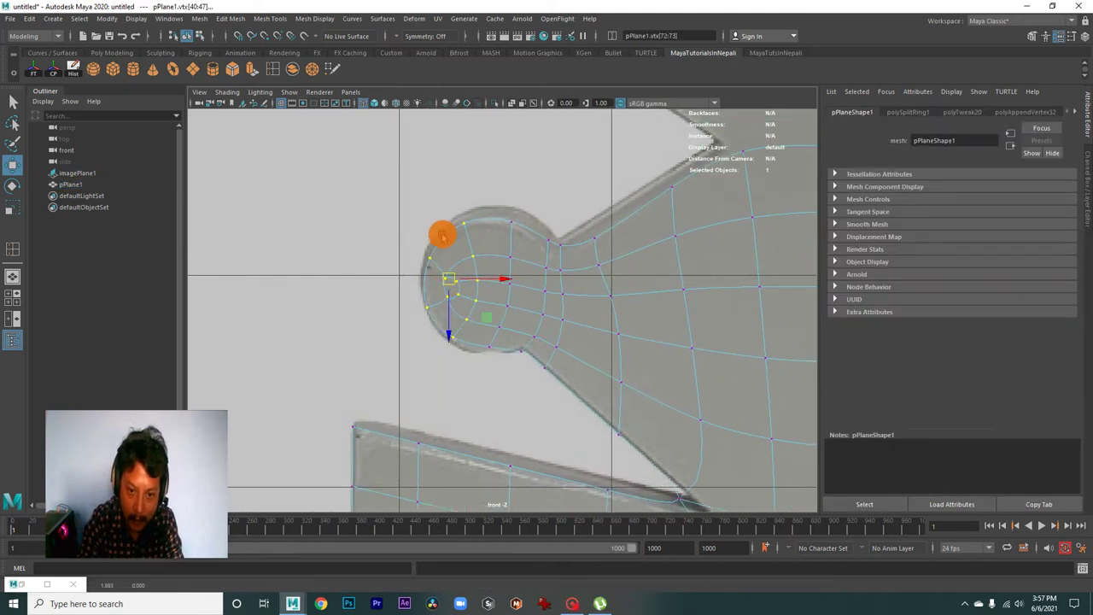
# Step: Pick vertices around the knob's rim and pull a left-edge vertex onto the reference outline
pyautogui.click(516, 223)
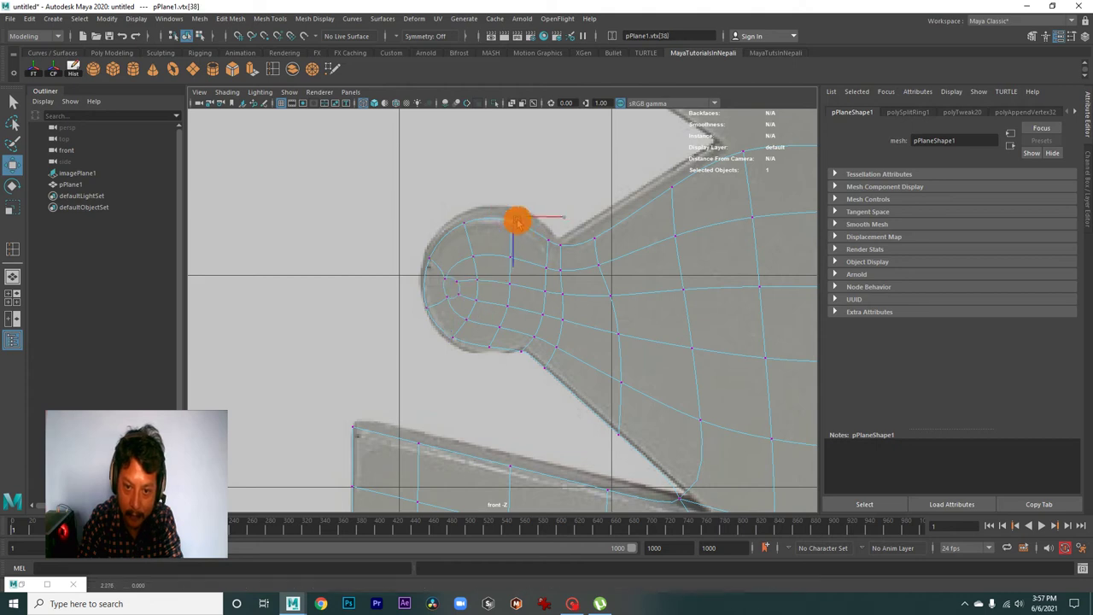
pyautogui.click(462, 221)
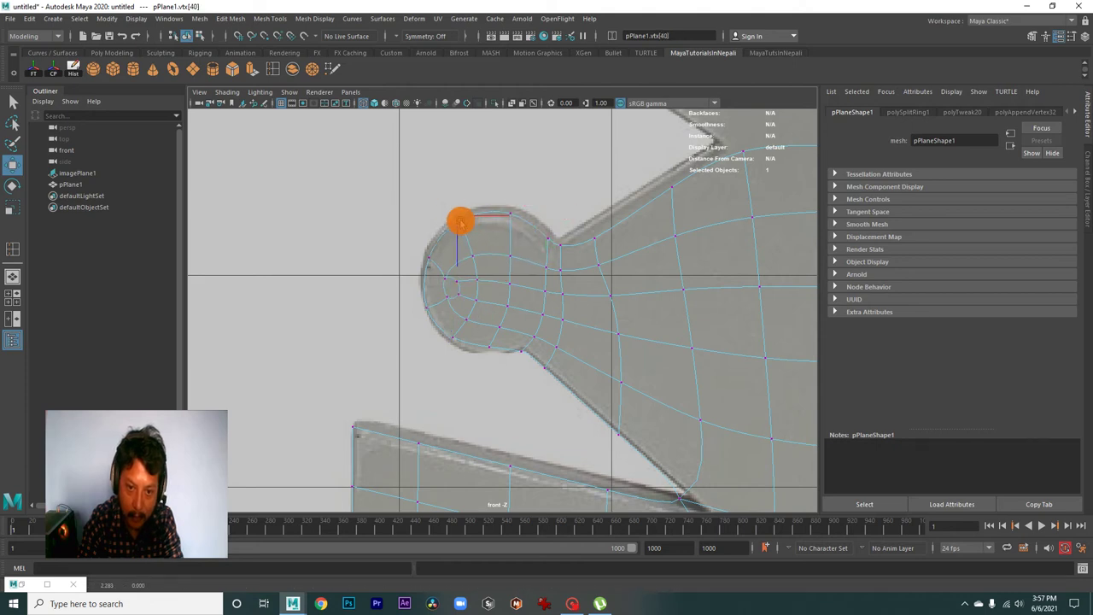
pyautogui.keyDown('alt'); pyautogui.moveTo(508, 260); pyautogui.dragTo(488, 220, button='middle'); pyautogui.keyUp('alt')
pyautogui.scroll(5, 488, 218)
pyautogui.scroll(-2, 703, 304)
pyautogui.click(423, 313)
pyautogui.click(361, 292)
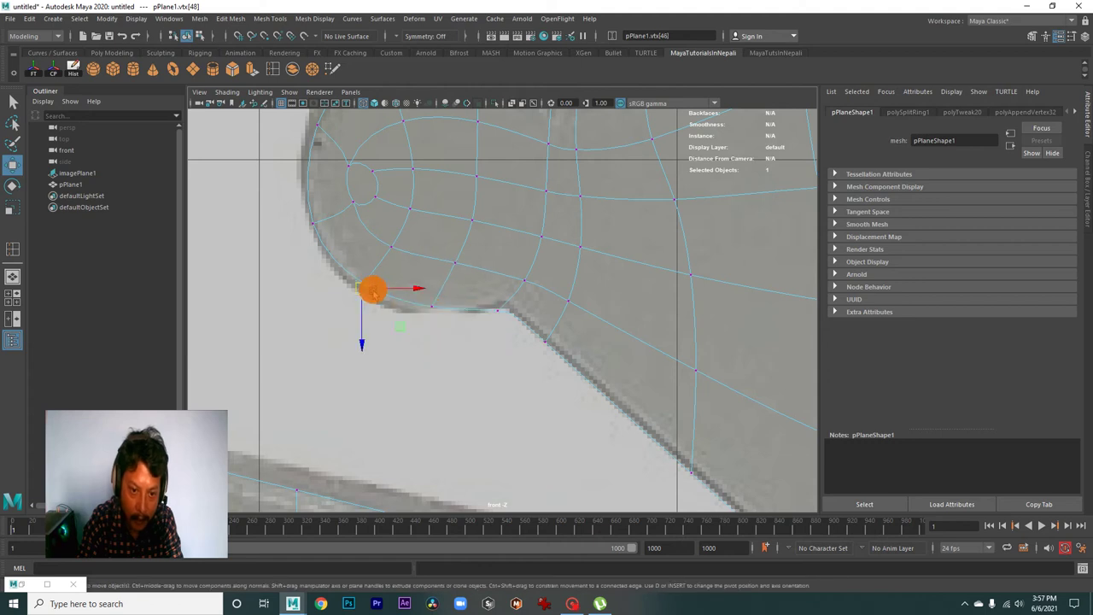
pyautogui.click(309, 228)
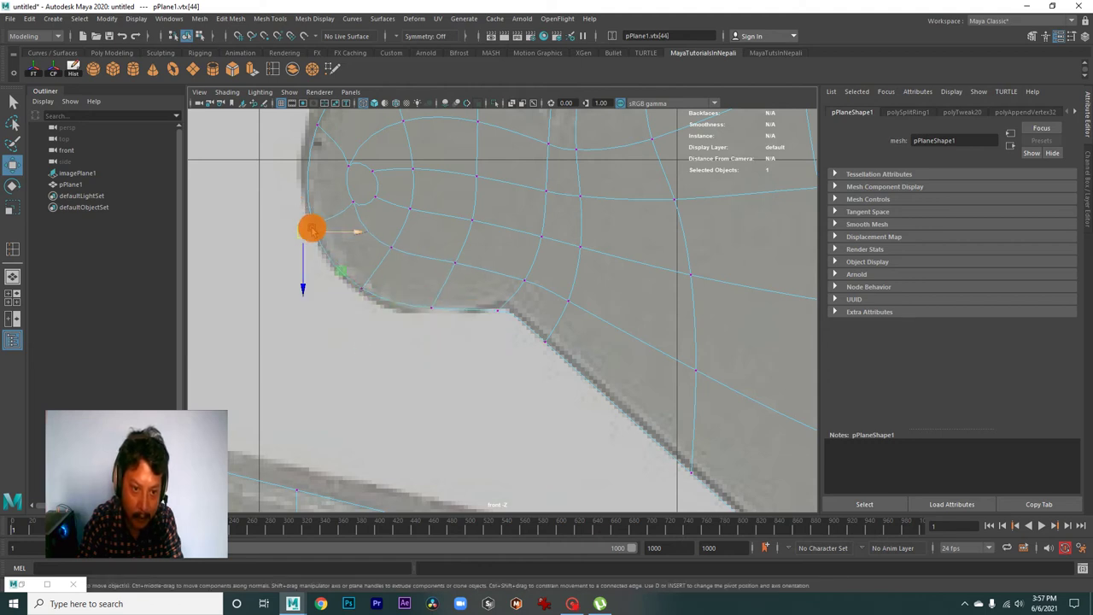
pyautogui.keyDown('alt'); pyautogui.moveTo(331, 212); pyautogui.dragTo(396, 293, button='middle'); pyautogui.keyUp('alt')
pyautogui.click(389, 269)
pyautogui.moveTo(376, 252); pyautogui.dragTo(378, 267)
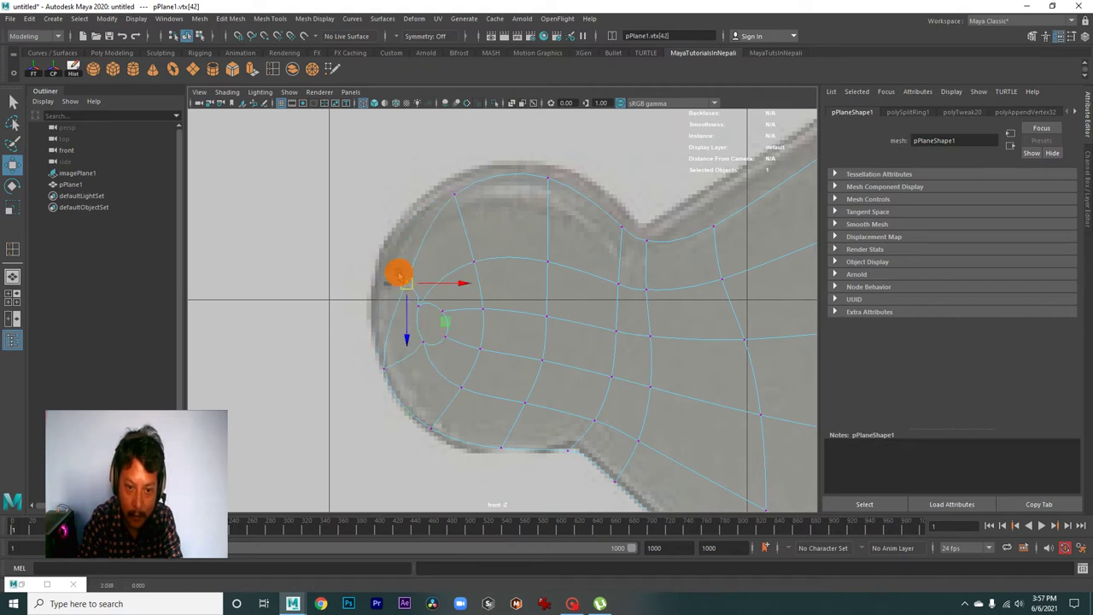
# Step: Put pPlane1 back in Object Mode and select the reference image plane
pyautogui.click(442, 193)
pyautogui.click(453, 196)
pyautogui.moveTo(450, 199); pyautogui.dragTo(412, 198, button='right')
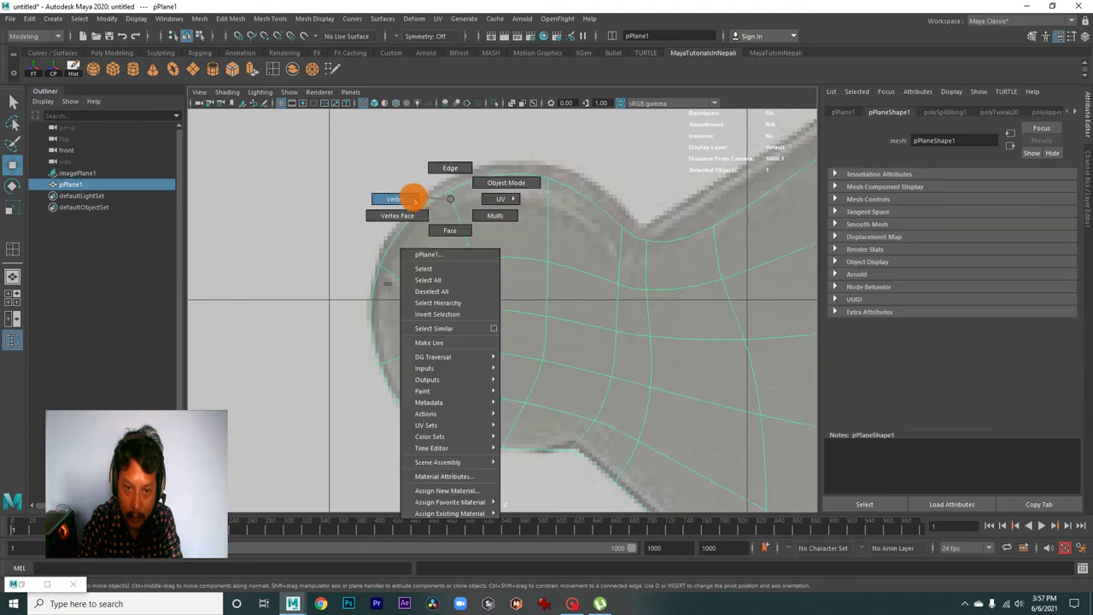
pyautogui.scroll(-5, 605, 282)
pyautogui.scroll(-1, 605, 282)
pyautogui.scroll(-3, 501, 305)
pyautogui.scroll(2, 527, 320)
pyautogui.moveTo(561, 286); pyautogui.dragTo(618, 266, button='right')
pyautogui.click(549, 317)
# Step: Inspect pPlane1 by orbiting in the perspective view, then return to the front view
pyautogui.click(551, 320)
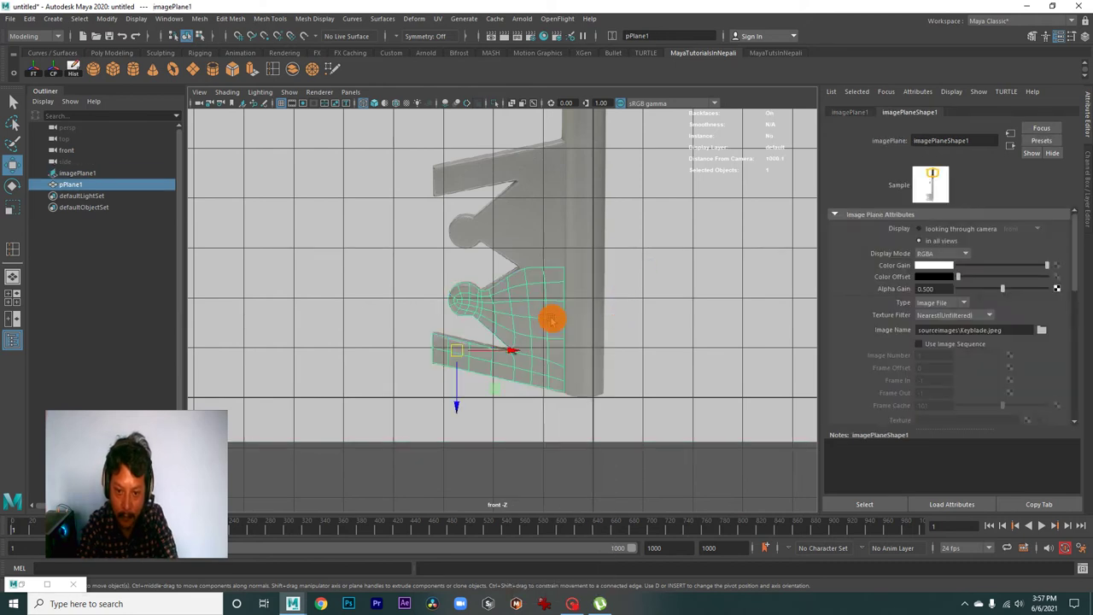
pyautogui.press('space')
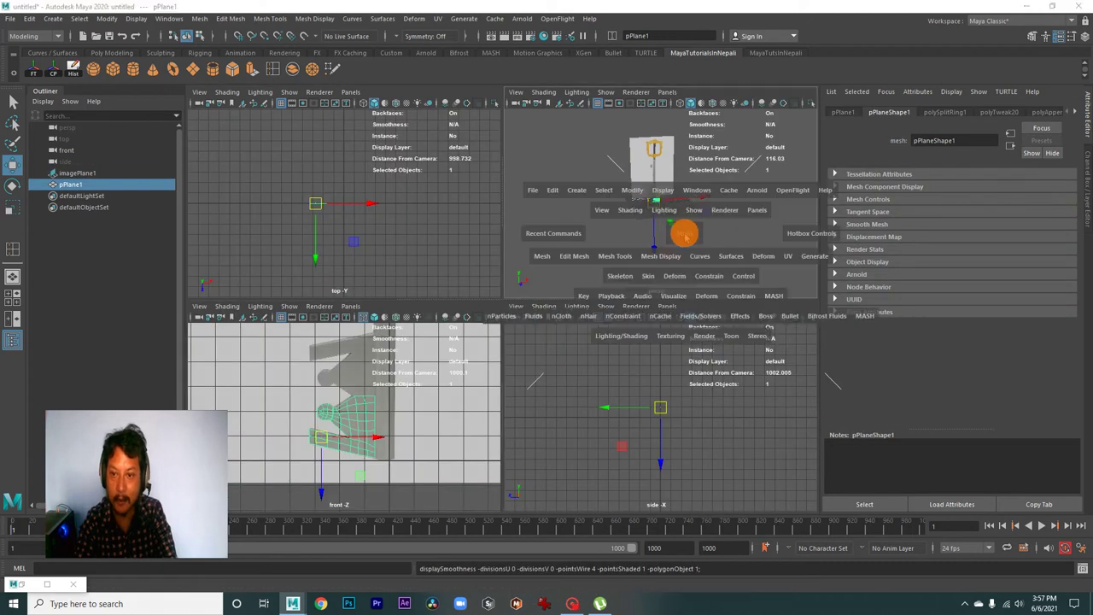
pyautogui.keyDown('alt'); pyautogui.moveTo(532, 298); pyautogui.dragTo(542, 371); pyautogui.keyUp('alt')
pyautogui.keyDown('alt'); pyautogui.moveTo(542, 371); pyautogui.dragTo(641, 387, button='right'); pyautogui.keyUp('alt')
pyautogui.keyDown('alt'); pyautogui.moveTo(641, 388); pyautogui.dragTo(426, 320); pyautogui.keyUp('alt')
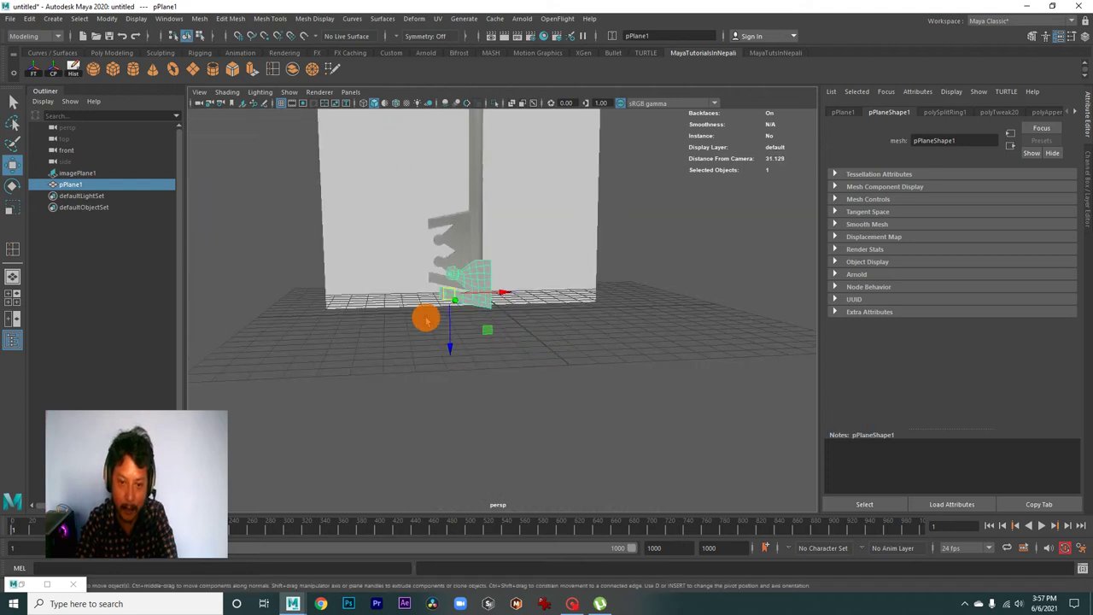
pyautogui.keyDown('alt'); pyautogui.moveTo(426, 320); pyautogui.dragTo(476, 330, button='right'); pyautogui.keyUp('alt')
pyautogui.keyDown('alt'); pyautogui.moveTo(476, 329); pyautogui.dragTo(592, 390, button='middle'); pyautogui.keyUp('alt')
pyautogui.press('space')
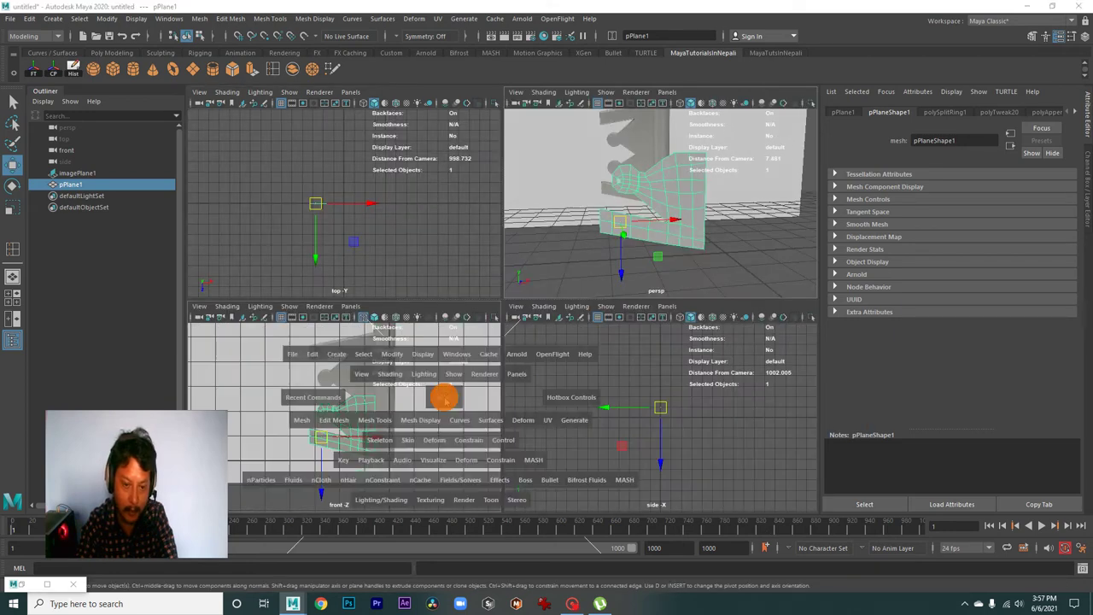
pyautogui.press('space')
pyautogui.moveTo(444, 396)
pyautogui.keyDown('alt'); pyautogui.mouseDown(button='right')
pyautogui.moveTo(681, 419)
pyautogui.moveTo(617, 420)
pyautogui.mouseUp(button='right'); pyautogui.keyUp('alt')
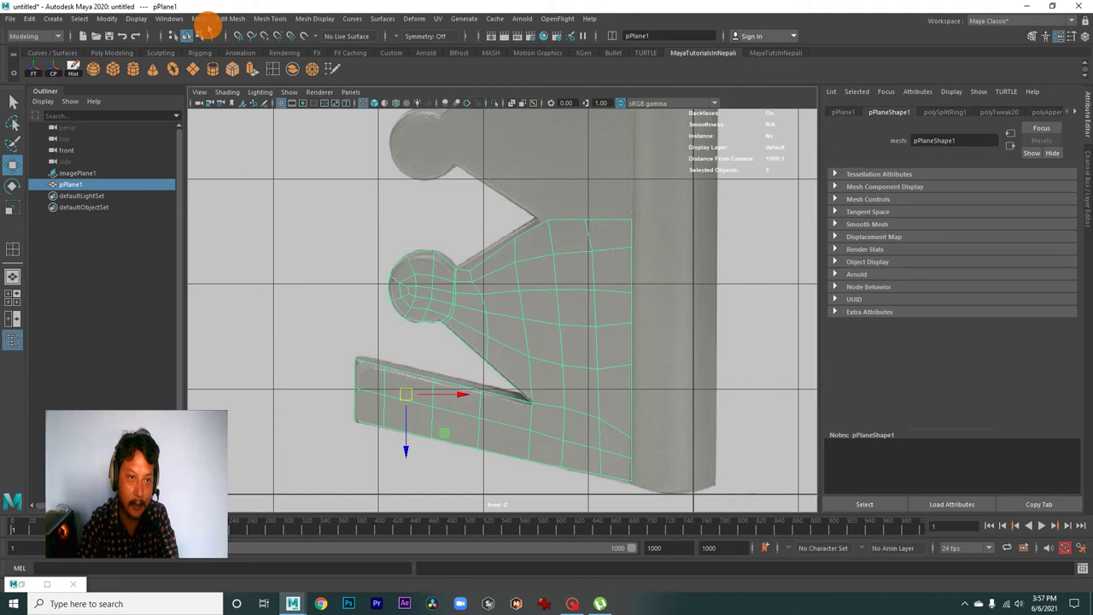
pyautogui.click(204, 19)
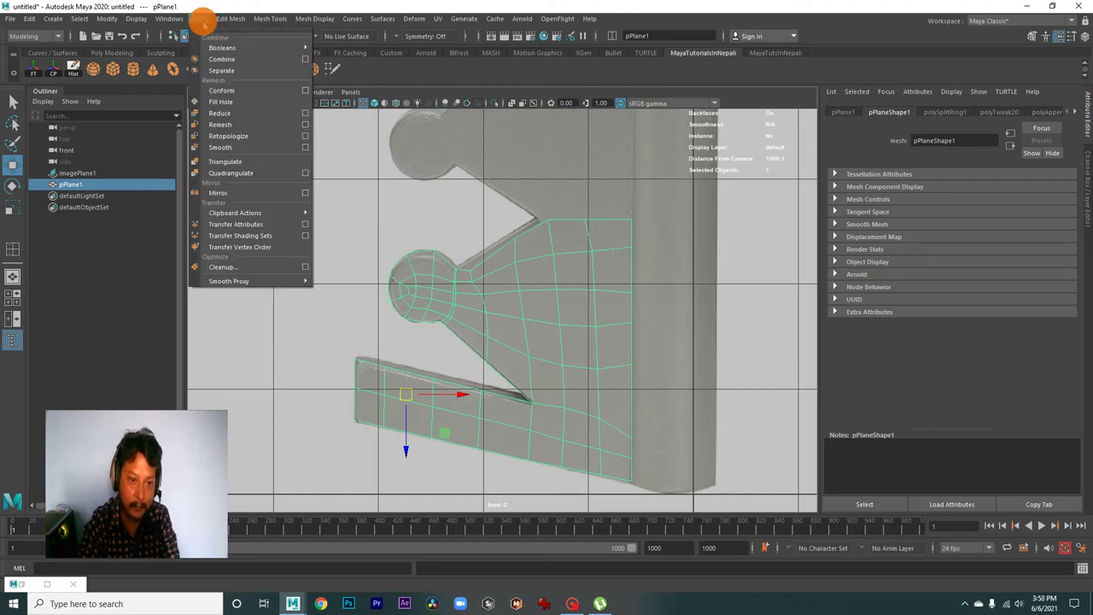
# Step: Mirror pPlane1 along Y with Bounding box axis position and merged border vertices
pyautogui.click(305, 192)
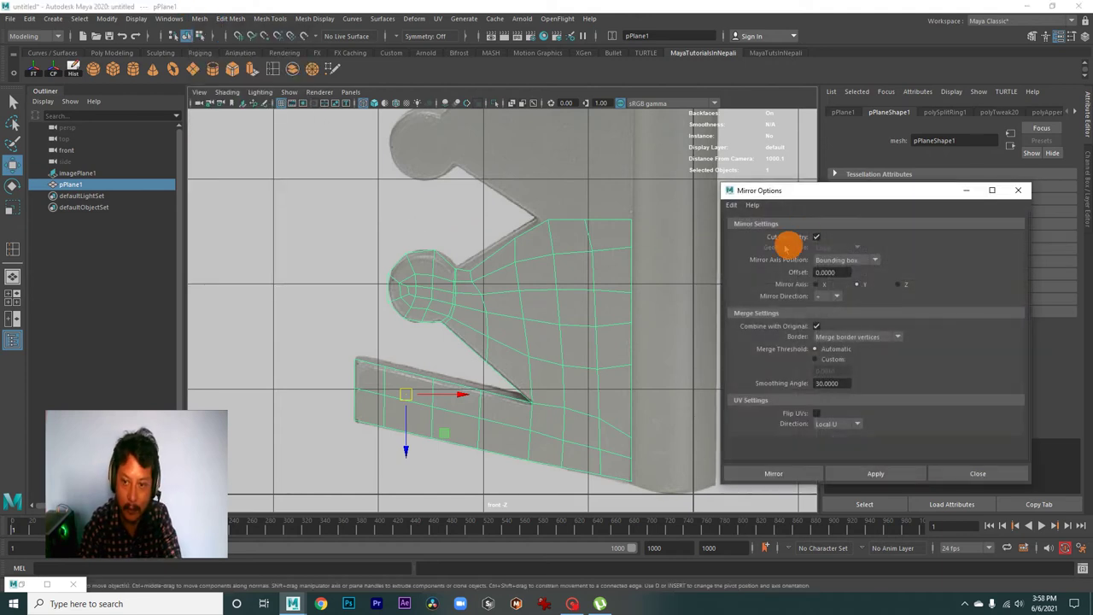
pyautogui.moveTo(811, 201); pyautogui.dragTo(794, 194)
pyautogui.click(850, 254)
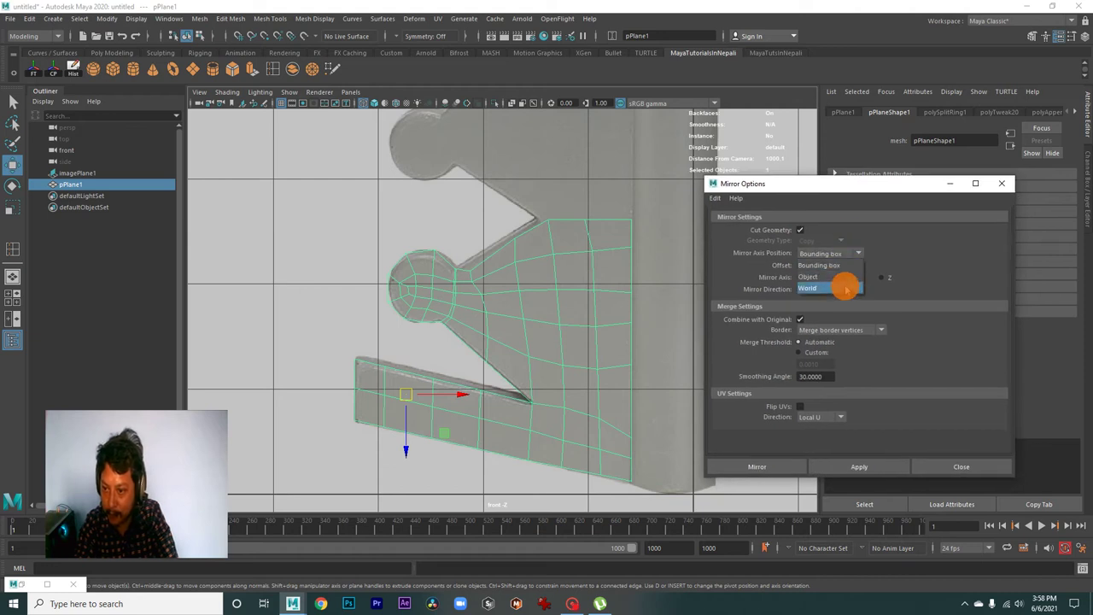
pyautogui.click(845, 266)
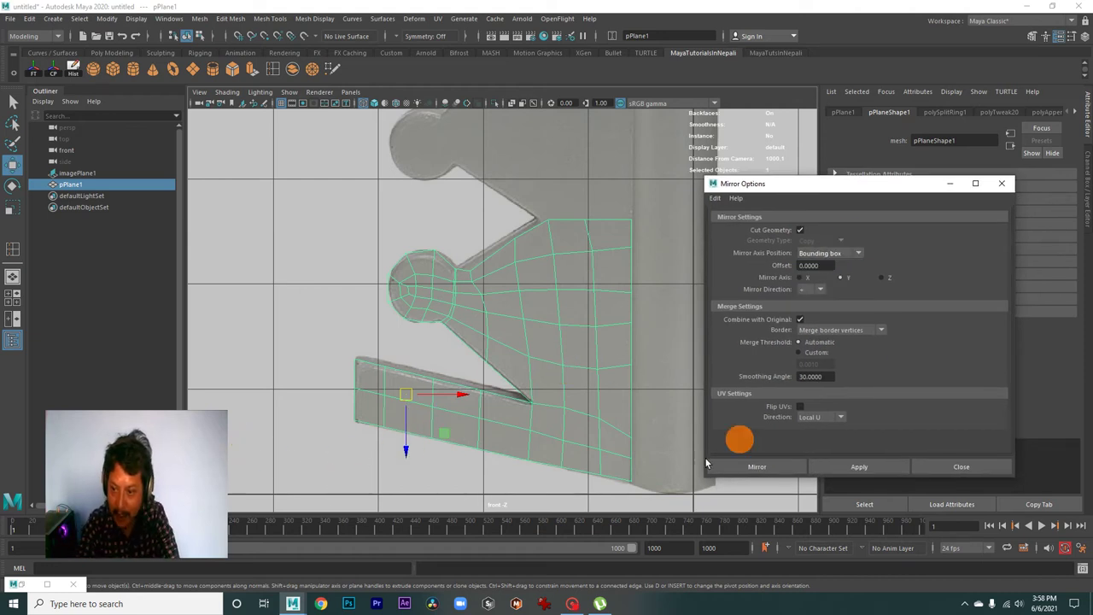
pyautogui.click(845, 278)
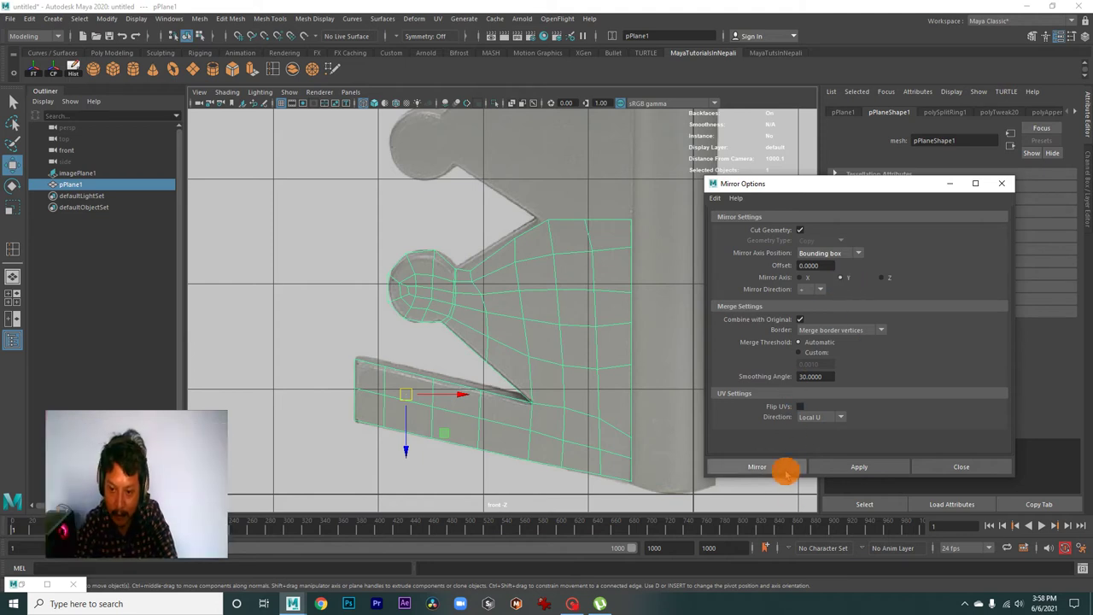
pyautogui.click(784, 468)
# Step: Raise the mirror offset to 0.2 and check the mirrored mesh in the front view
pyautogui.scroll(-5, 556, 258)
pyautogui.scroll(2, 519, 285)
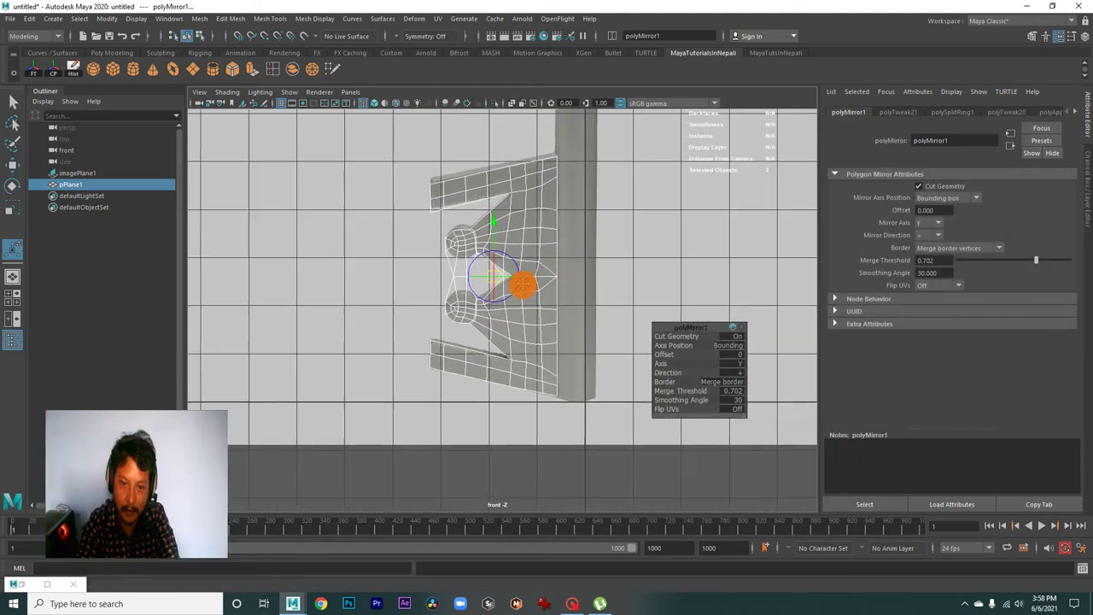
pyautogui.scroll(2, 570, 333)
pyautogui.scroll(3, 445, 291)
pyautogui.keyDown('alt'); pyautogui.moveTo(445, 291); pyautogui.dragTo(532, 354, button='middle'); pyautogui.keyUp('alt')
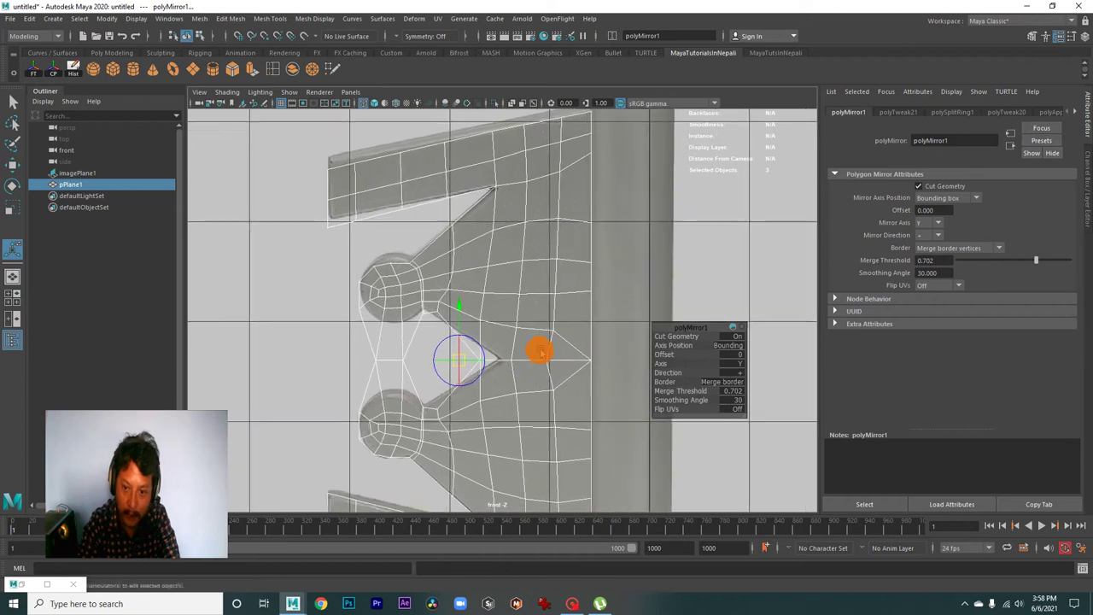
pyautogui.scroll(1, 586, 379)
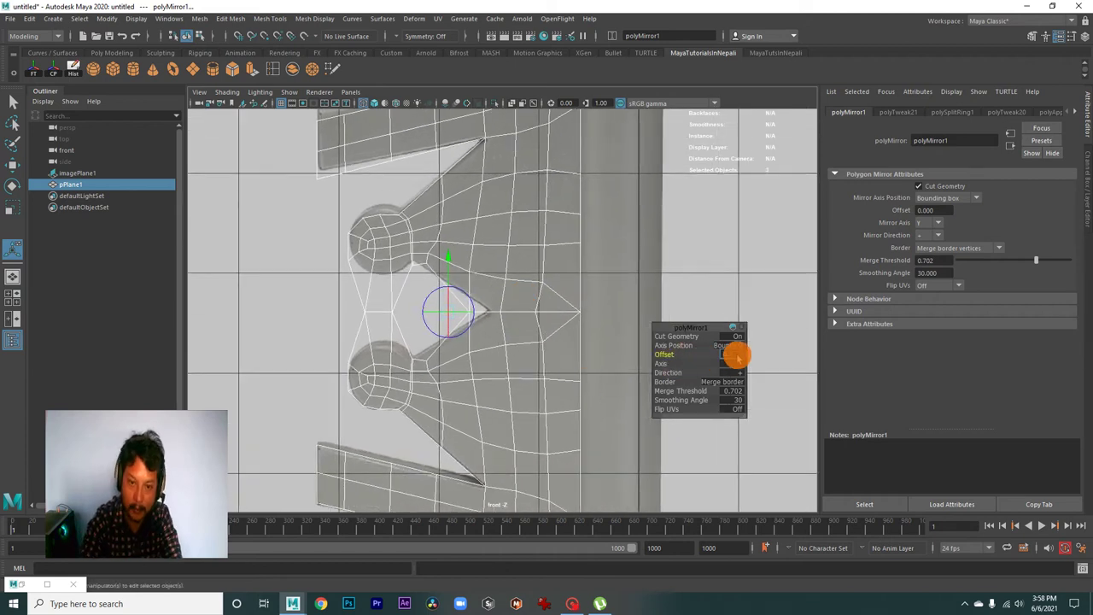
pyautogui.moveTo(737, 355); pyautogui.dragTo(737, 357)
pyautogui.scroll(-1, 637, 344)
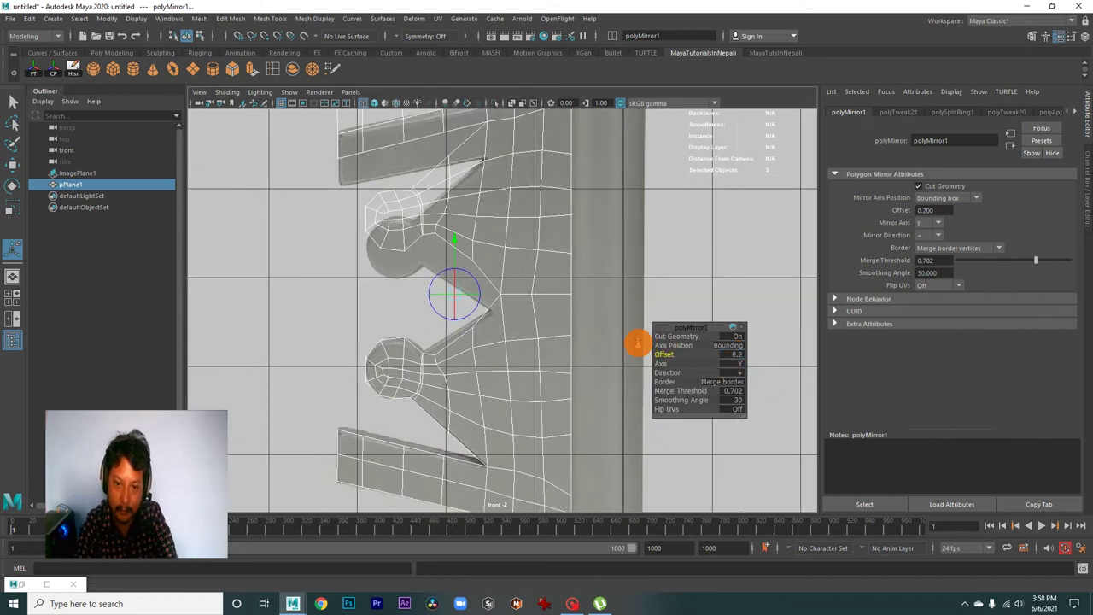
pyautogui.moveTo(549, 252); pyautogui.dragTo(731, 293, button='right')
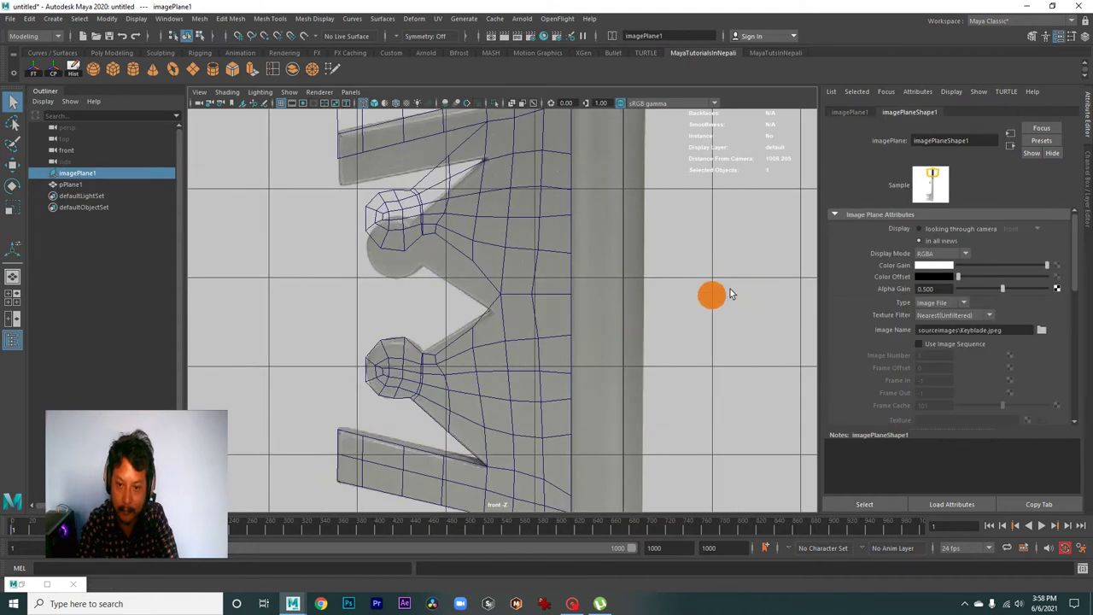
# Step: Switch pPlane1 to vertex mode and pull its upper vertices down to bend the arm
pyautogui.click(539, 297)
pyautogui.rightClick(564, 292)
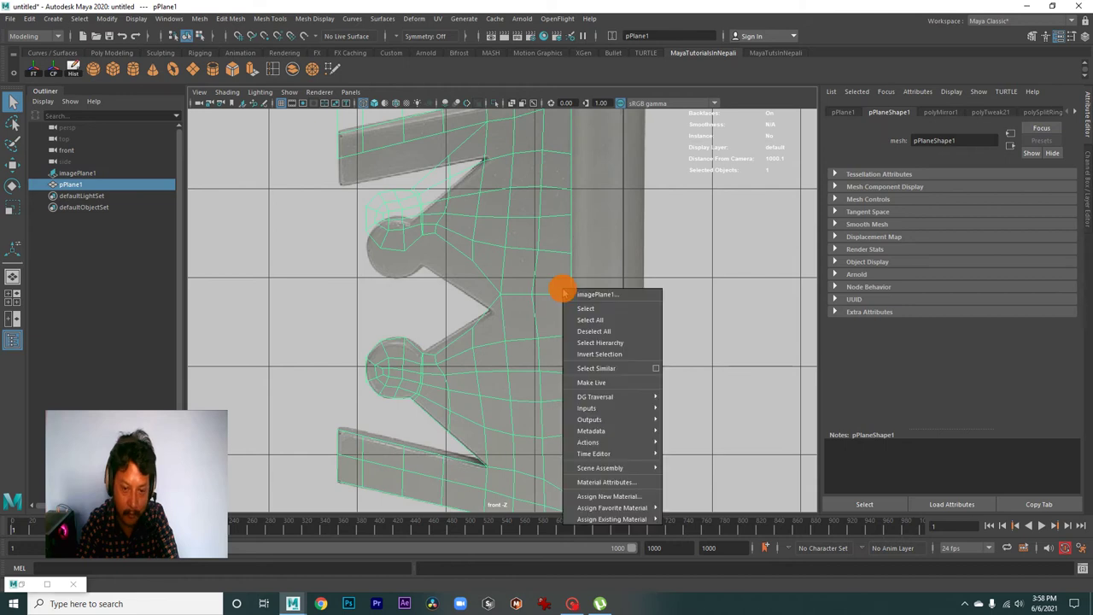
pyautogui.press('w')
pyautogui.moveTo(545, 290); pyautogui.dragTo(499, 289, button='right')
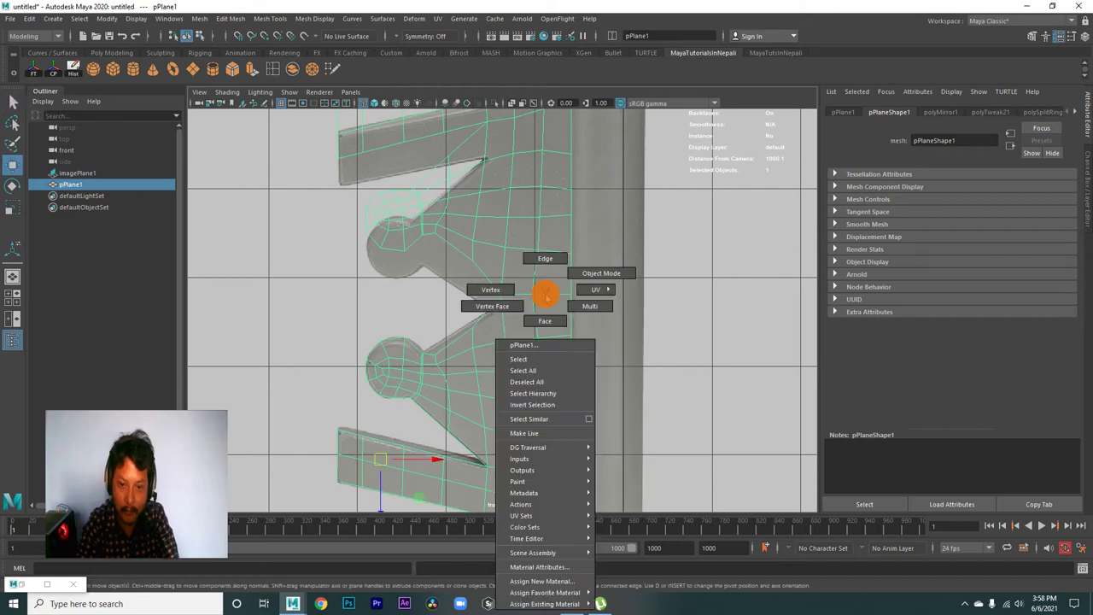
pyautogui.scroll(3, 598, 288)
pyautogui.scroll(-4, 518, 281)
pyautogui.scroll(1, 470, 298)
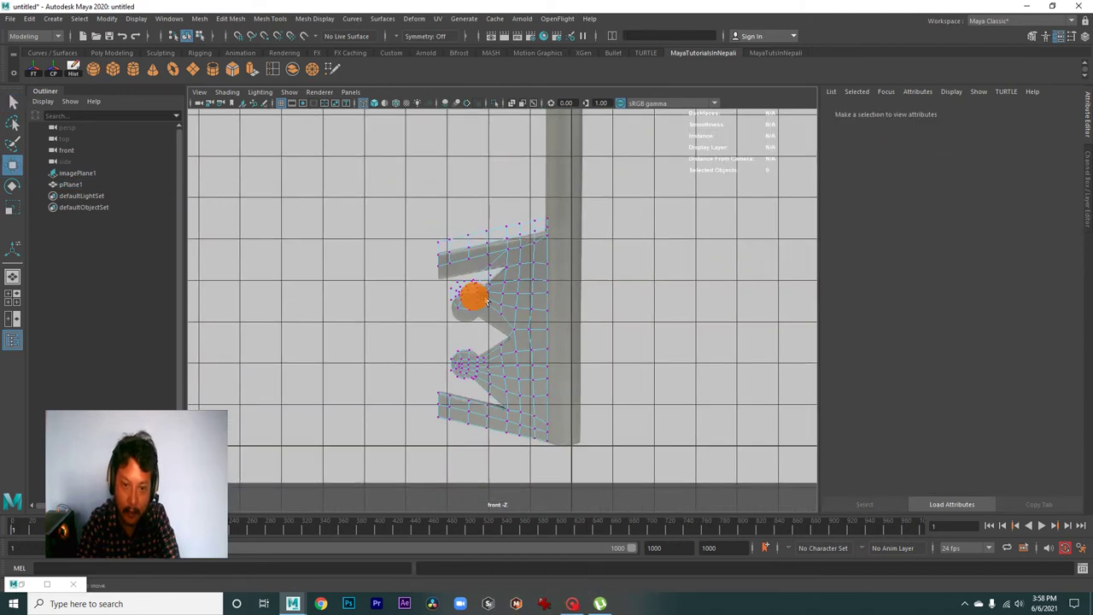
pyautogui.scroll(1, 765, 345)
pyautogui.scroll(-1, 663, 307)
pyautogui.scroll(-2, 586, 287)
pyautogui.scroll(-1, 625, 293)
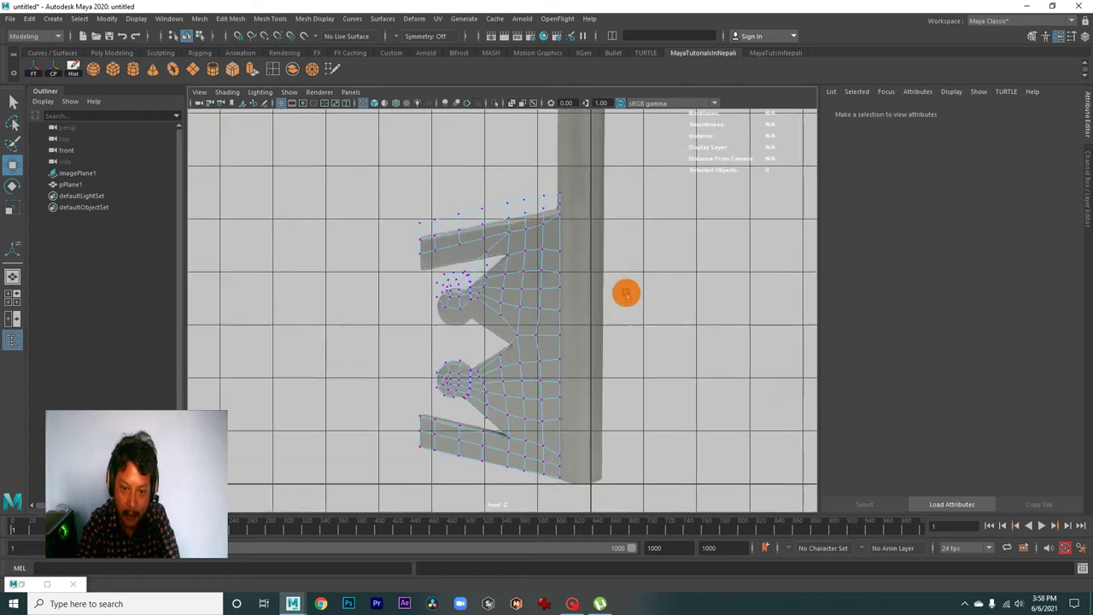
pyautogui.moveTo(386, 171); pyautogui.dragTo(658, 347)
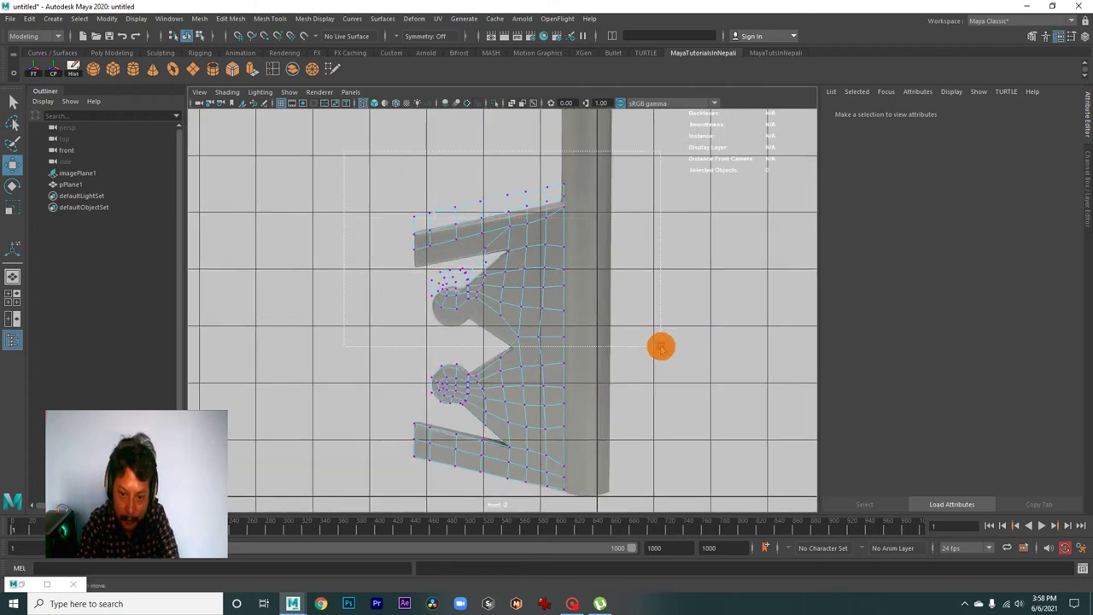
pyautogui.scroll(2, 719, 396)
pyautogui.moveTo(481, 234); pyautogui.dragTo(481, 258)
# Step: Slide a vertex toward the notch edge and lower the upper arm and knob vertices
pyautogui.scroll(2, 569, 303)
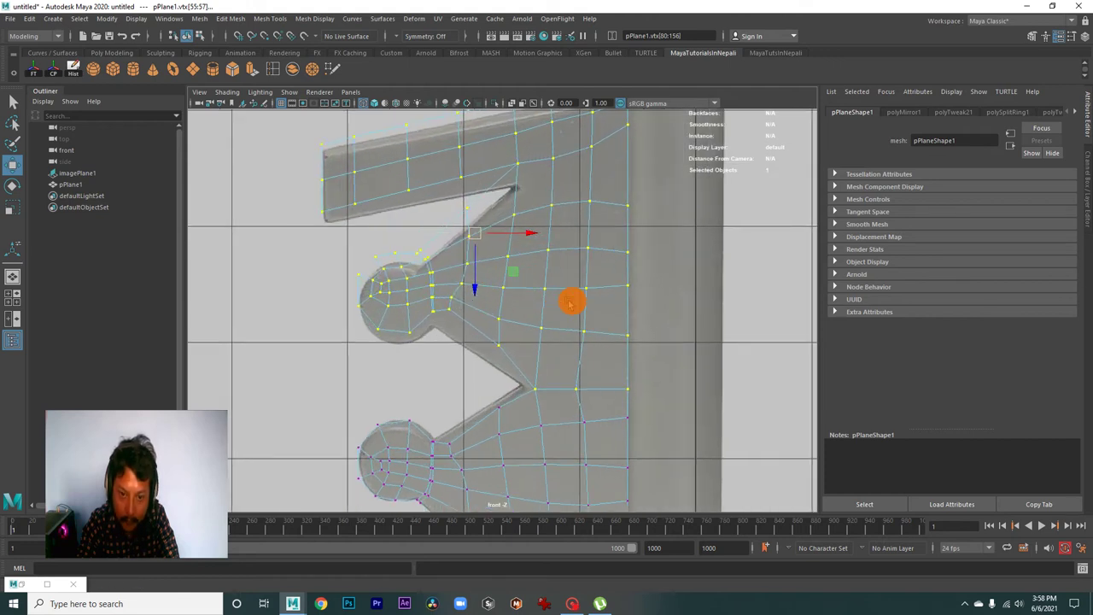
pyautogui.scroll(2, 569, 247)
pyautogui.scroll(2, 690, 367)
pyautogui.moveTo(482, 362); pyautogui.dragTo(468, 360)
pyautogui.scroll(-3, 483, 414)
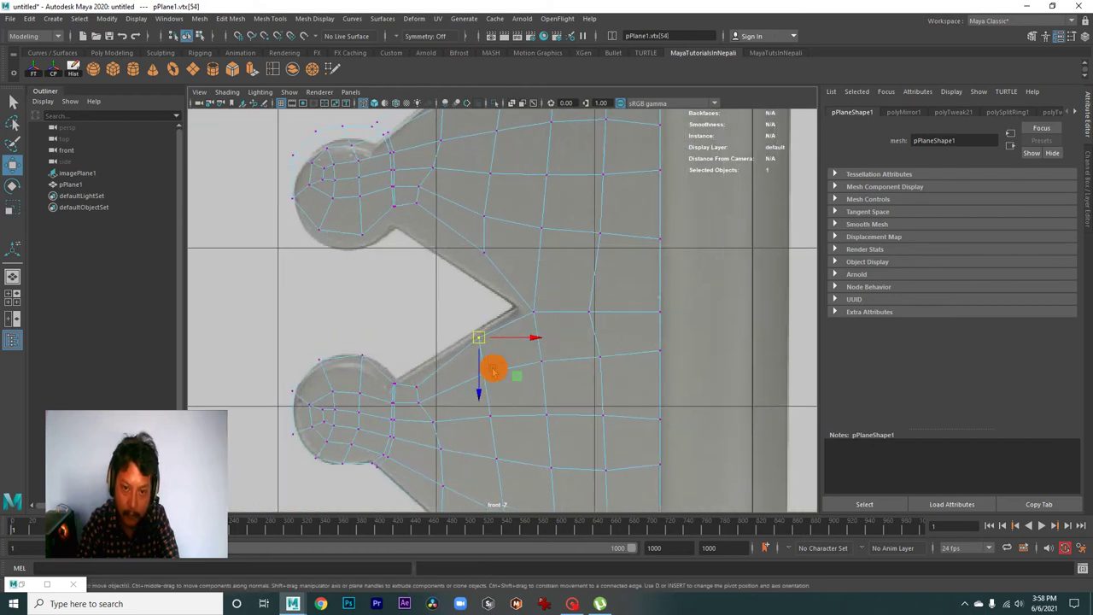
pyautogui.keyDown('alt'); pyautogui.moveTo(493, 366); pyautogui.dragTo(603, 512, button='middle'); pyautogui.keyUp('alt')
pyautogui.scroll(-3, 609, 385)
pyautogui.scroll(1, 632, 393)
pyautogui.scroll(-1, 632, 394)
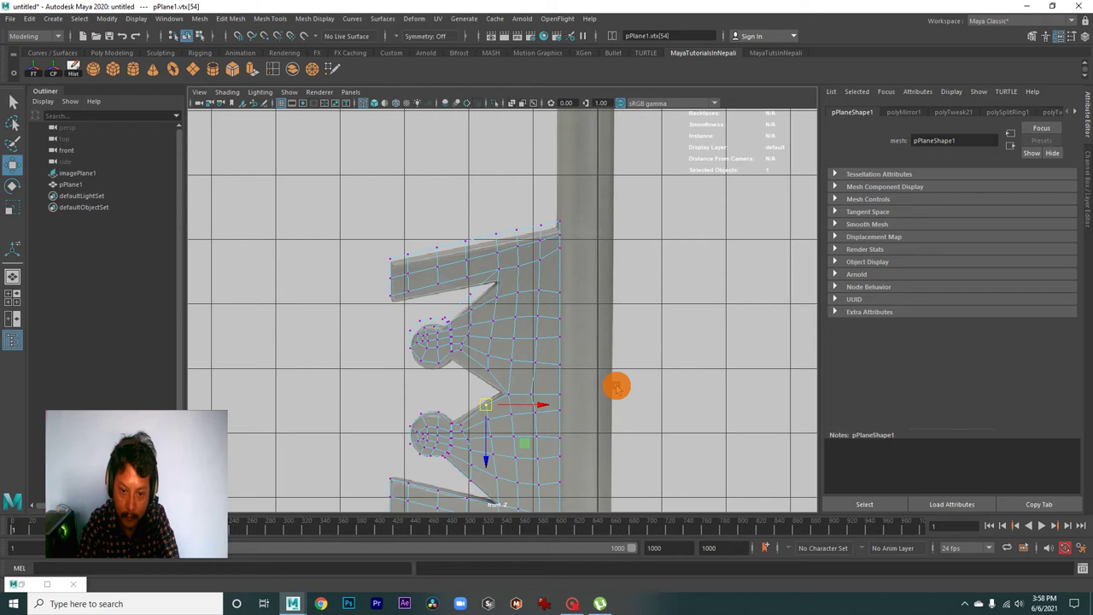
pyautogui.moveTo(294, 179); pyautogui.dragTo(699, 381)
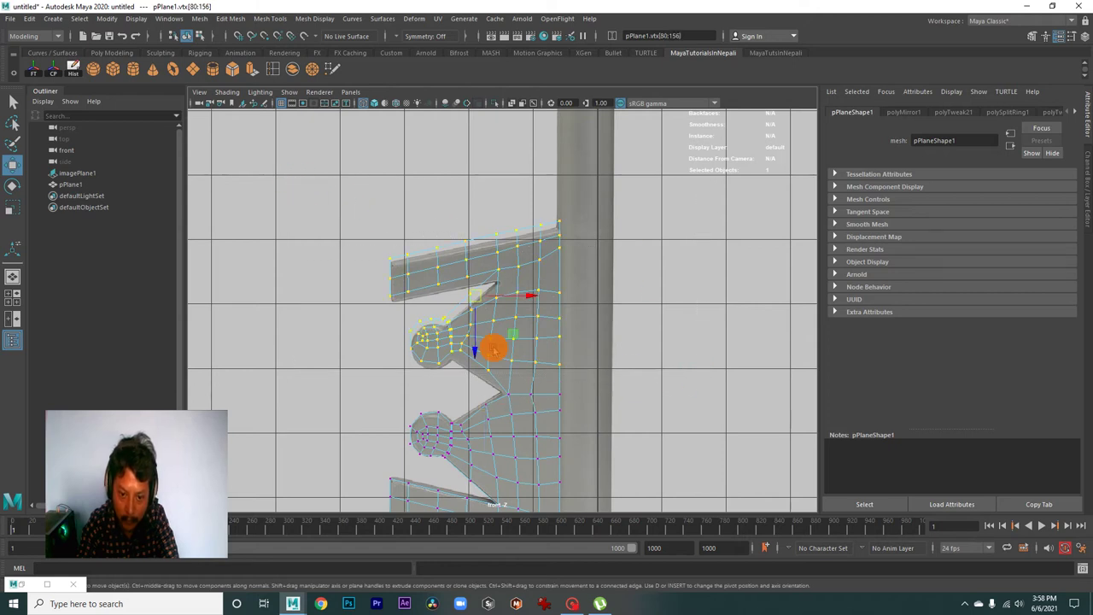
pyautogui.scroll(3, 713, 401)
pyautogui.moveTo(452, 289); pyautogui.dragTo(447, 295)
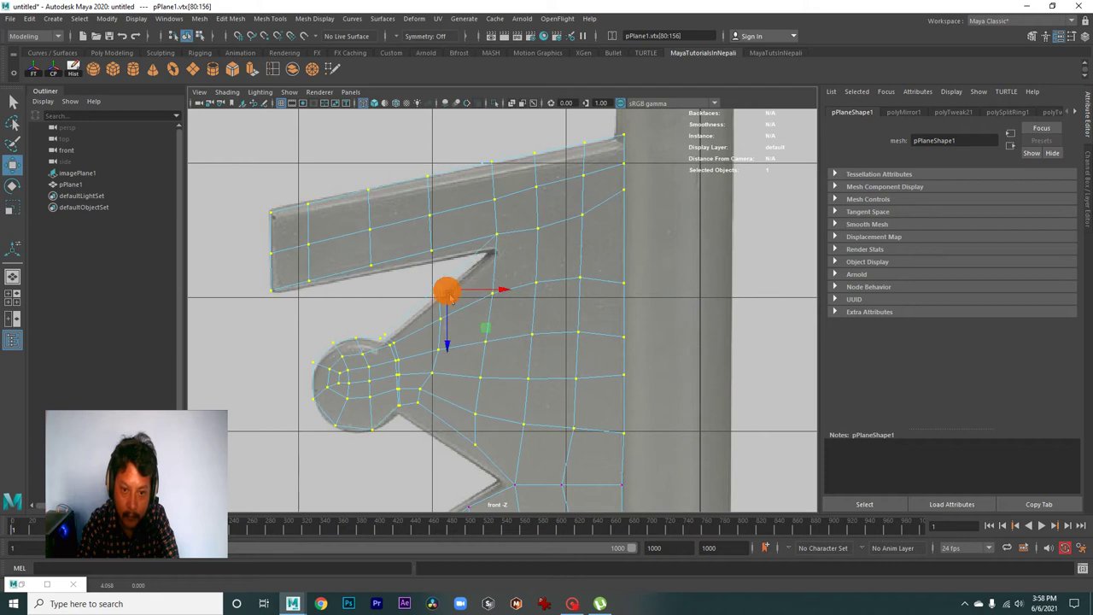
# Step: Move the notch-tip vertex down onto the spike tip and nudge the next notch vertex
pyautogui.scroll(2, 548, 243)
pyautogui.click(484, 182)
pyautogui.moveTo(492, 185); pyautogui.dragTo(494, 217)
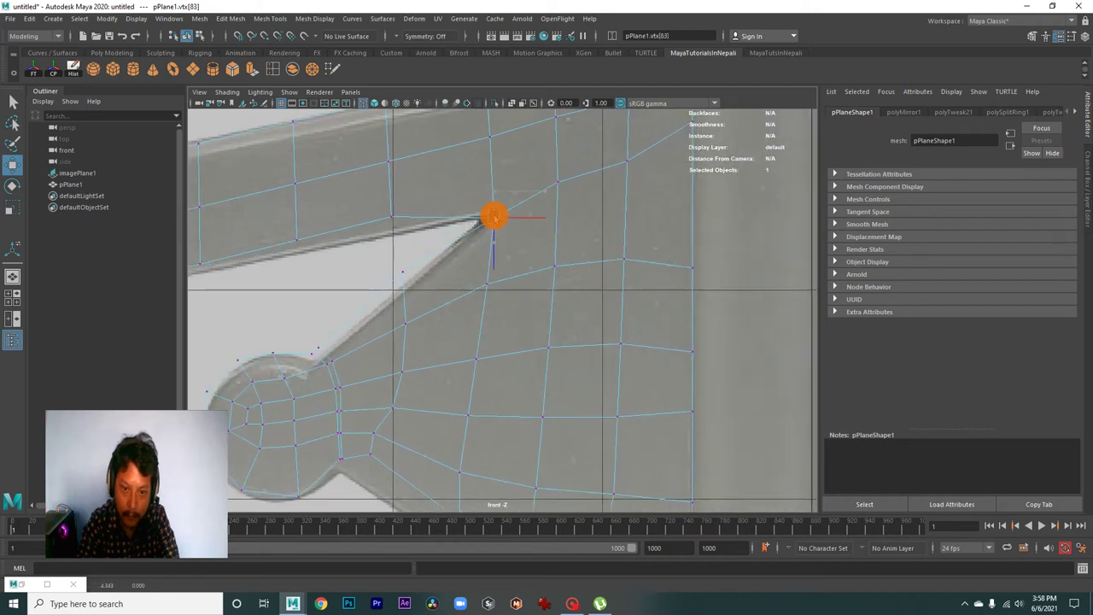
pyautogui.click(390, 216)
pyautogui.moveTo(390, 216); pyautogui.dragTo(390, 221)
pyautogui.moveTo(390, 220)
pyautogui.keyDown('alt'); pyautogui.mouseDown(button='middle')
pyautogui.moveTo(444, 247)
pyautogui.moveTo(573, 270)
pyautogui.mouseUp(button='middle'); pyautogui.keyUp('alt')
# Step: Shift the round knob's vertices to fit the reference circle, then select nearby arm vertices
pyautogui.click(546, 280)
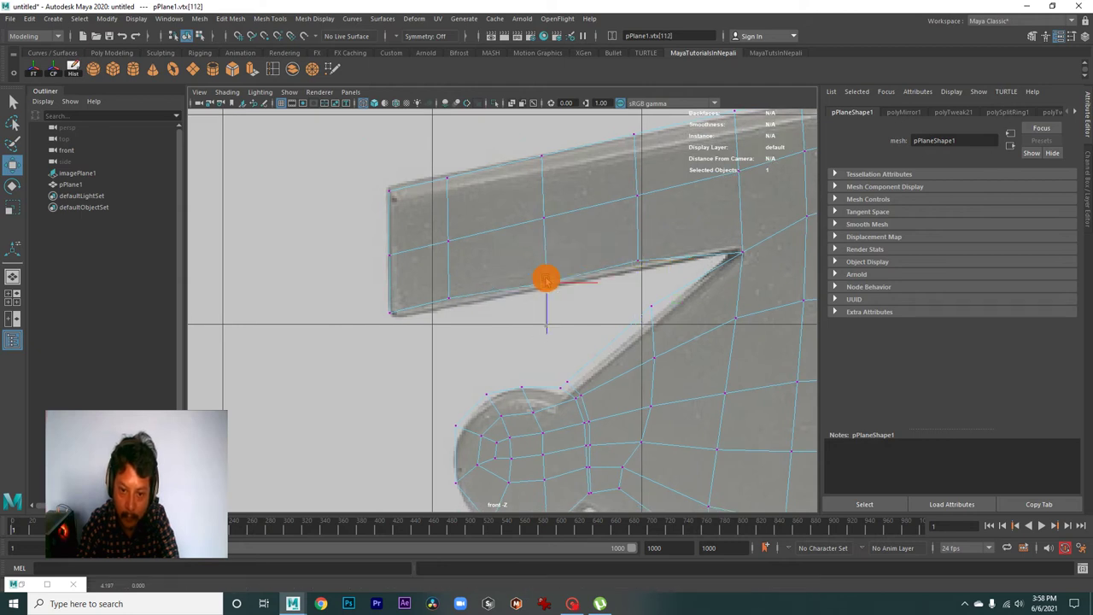
pyautogui.click(445, 295)
pyautogui.moveTo(614, 293)
pyautogui.keyDown('alt'); pyautogui.mouseDown(button='middle')
pyautogui.moveTo(556, 353)
pyautogui.moveTo(475, 228)
pyautogui.mouseUp(button='middle'); pyautogui.keyUp('alt')
pyautogui.click(608, 289)
pyautogui.moveTo(342, 225); pyautogui.dragTo(542, 444)
pyautogui.moveTo(463, 320); pyautogui.dragTo(457, 316)
pyautogui.moveTo(482, 231); pyautogui.dragTo(540, 368)
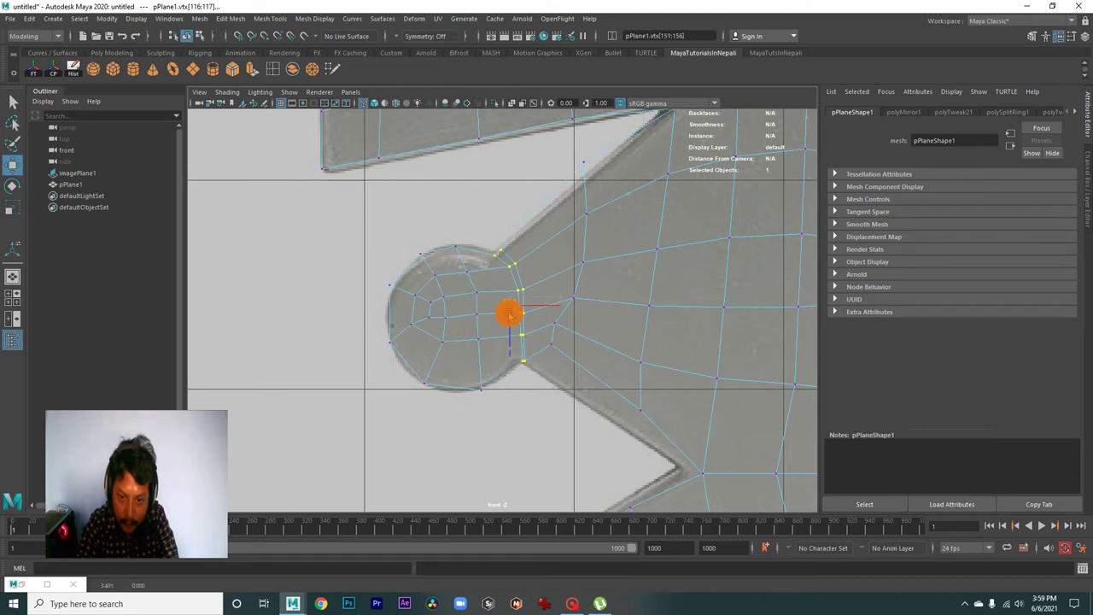
# Step: Move the two vertices under the upper knob's neck down onto the reference edge
pyautogui.keyDown('alt'); pyautogui.moveTo(510, 316); pyautogui.dragTo(548, 418, button='middle'); pyautogui.keyUp('alt')
pyautogui.keyDown('alt'); pyautogui.moveTo(547, 372); pyautogui.dragTo(521, 325, button='middle'); pyautogui.keyUp('alt')
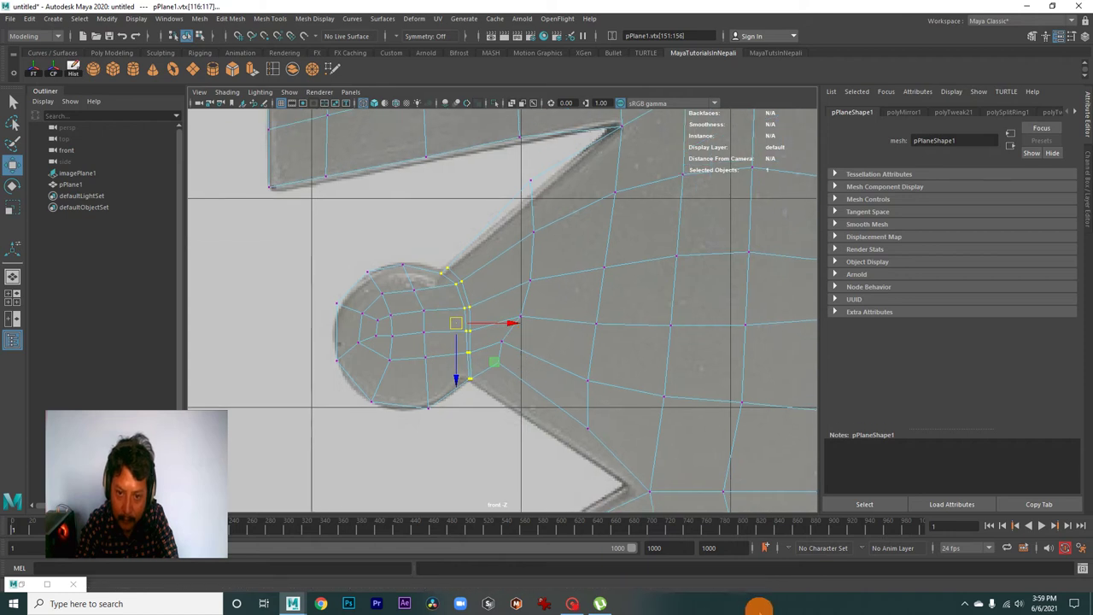
pyautogui.moveTo(512, 189)
pyautogui.mouseDown()
pyautogui.moveTo(536, 197)
pyautogui.moveTo(536, 210)
pyautogui.mouseUp()
pyautogui.keyDown('alt'); pyautogui.moveTo(586, 218); pyautogui.dragTo(571, 190, button='middle'); pyautogui.keyUp('alt')
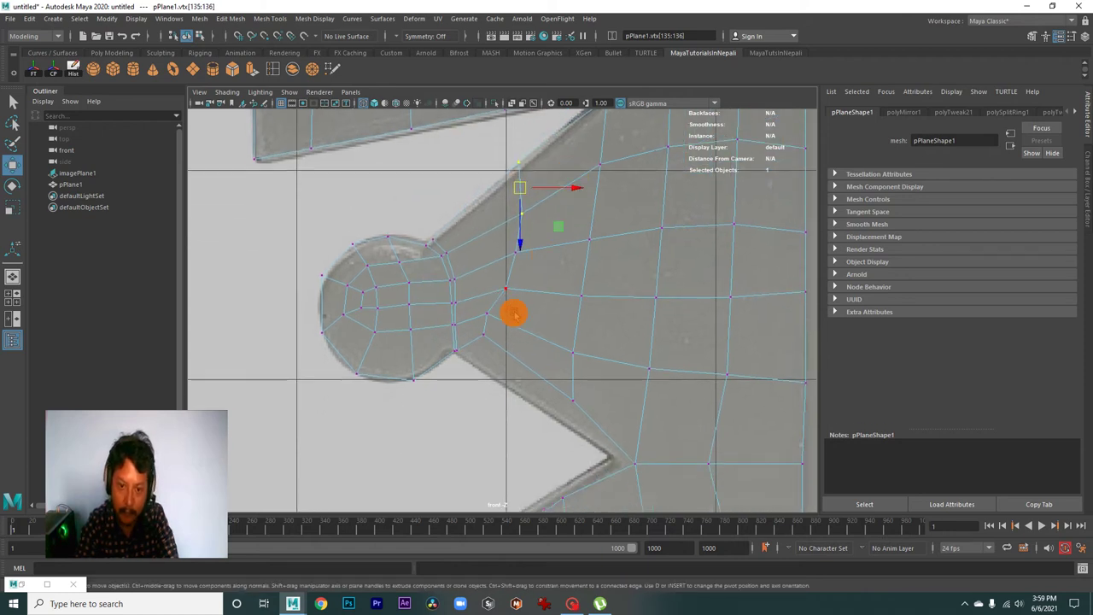
pyautogui.moveTo(476, 331); pyautogui.dragTo(484, 366)
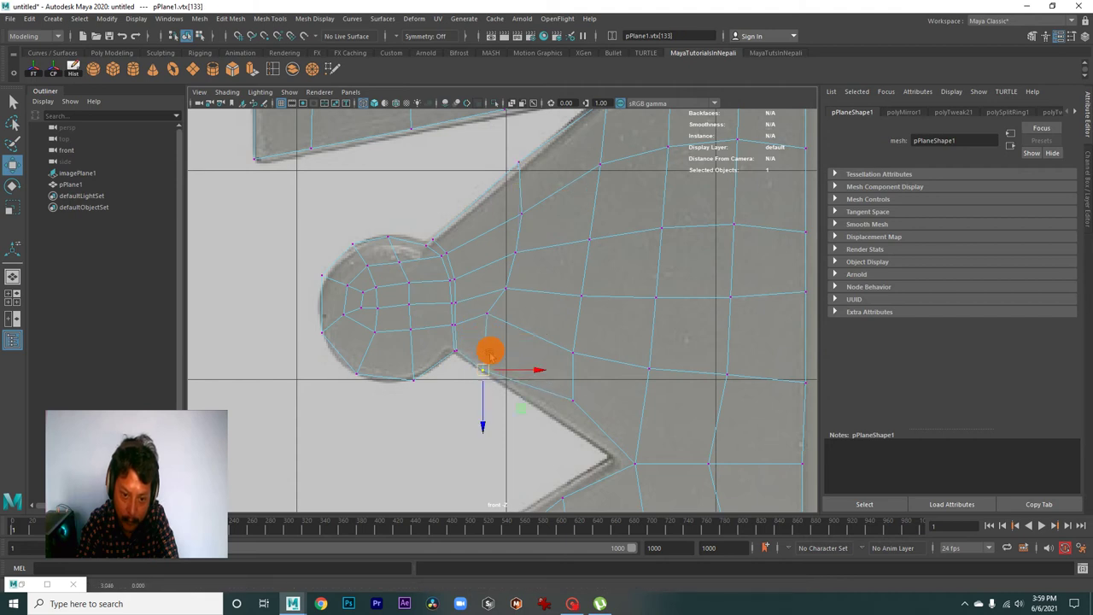
pyautogui.moveTo(572, 400); pyautogui.dragTo(569, 420)
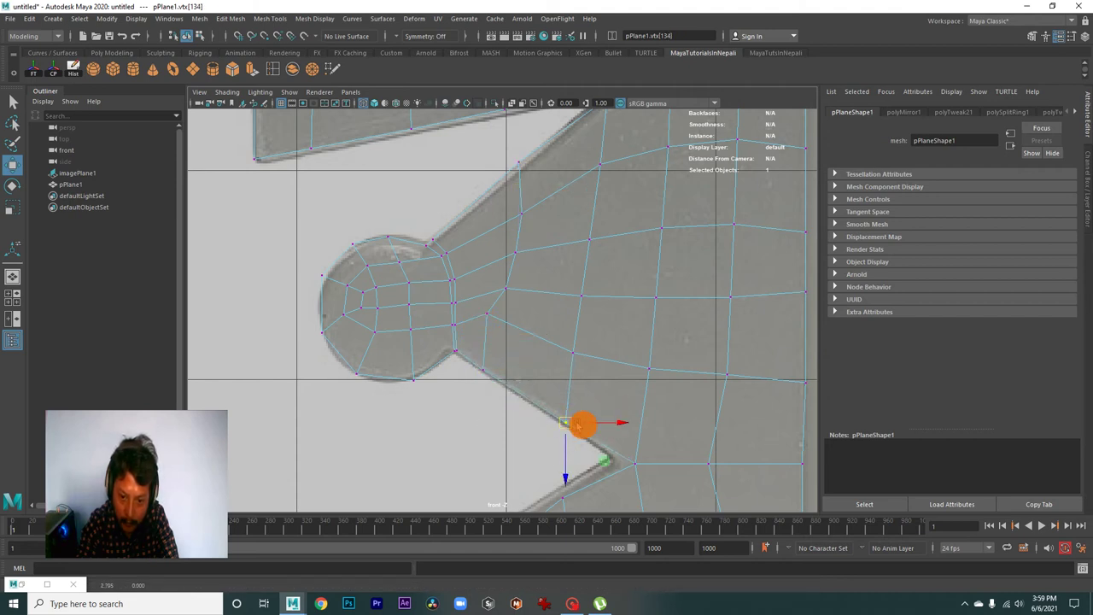
# Step: Move the lower spike's tip vertex to the reference tip and select the inner spike vertices
pyautogui.click(618, 456)
pyautogui.keyDown('alt'); pyautogui.moveTo(598, 374); pyautogui.dragTo(615, 417, button='middle'); pyautogui.keyUp('alt')
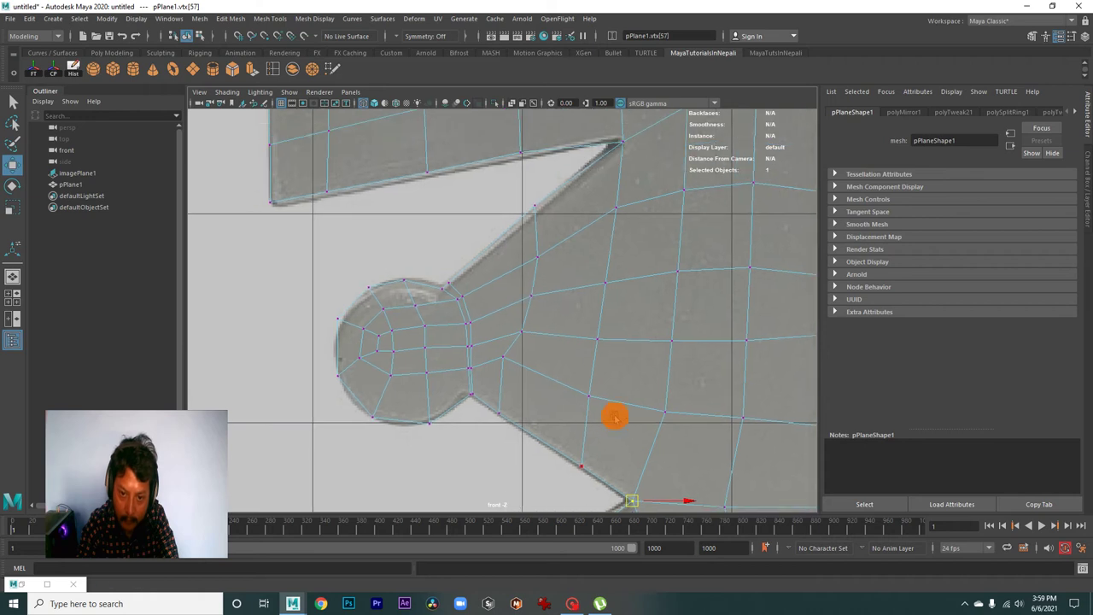
pyautogui.moveTo(505, 363); pyautogui.dragTo(514, 375)
pyautogui.click(519, 332)
pyautogui.click(531, 297)
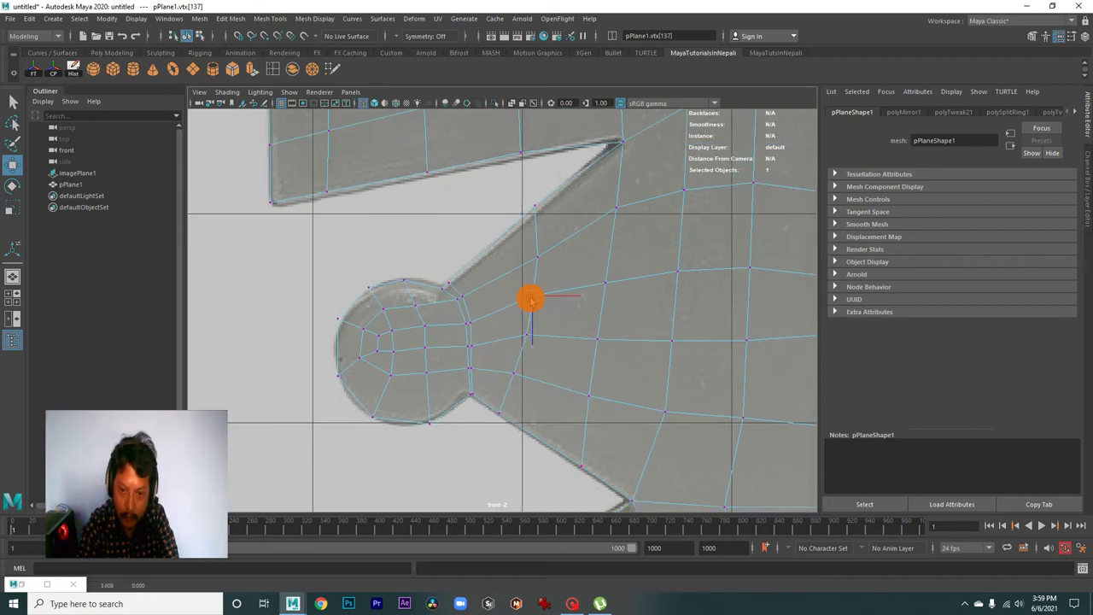
pyautogui.click(524, 221)
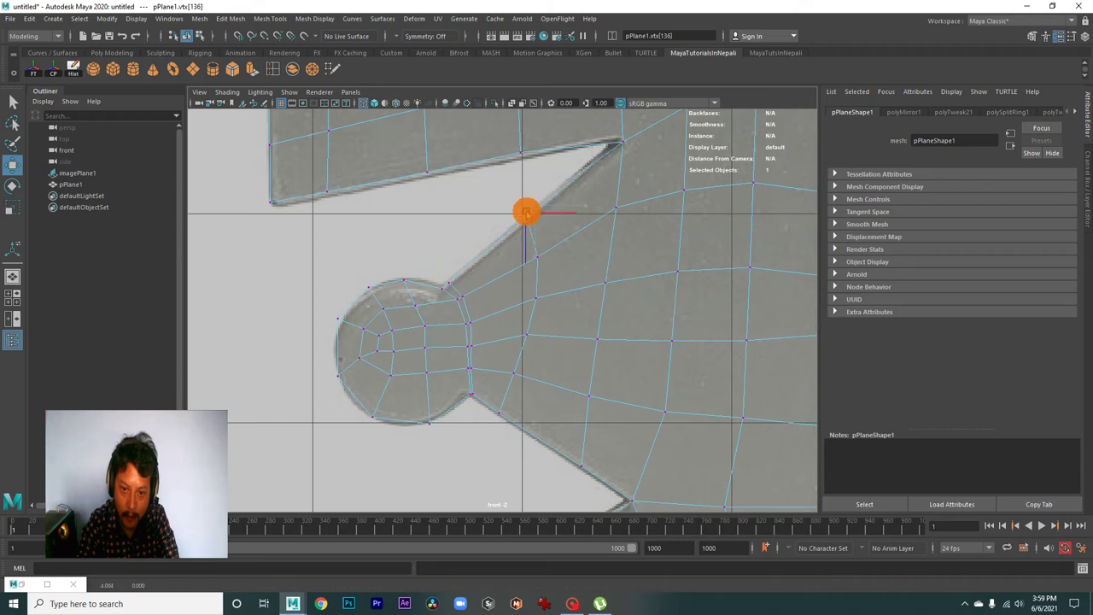
pyautogui.click(539, 300)
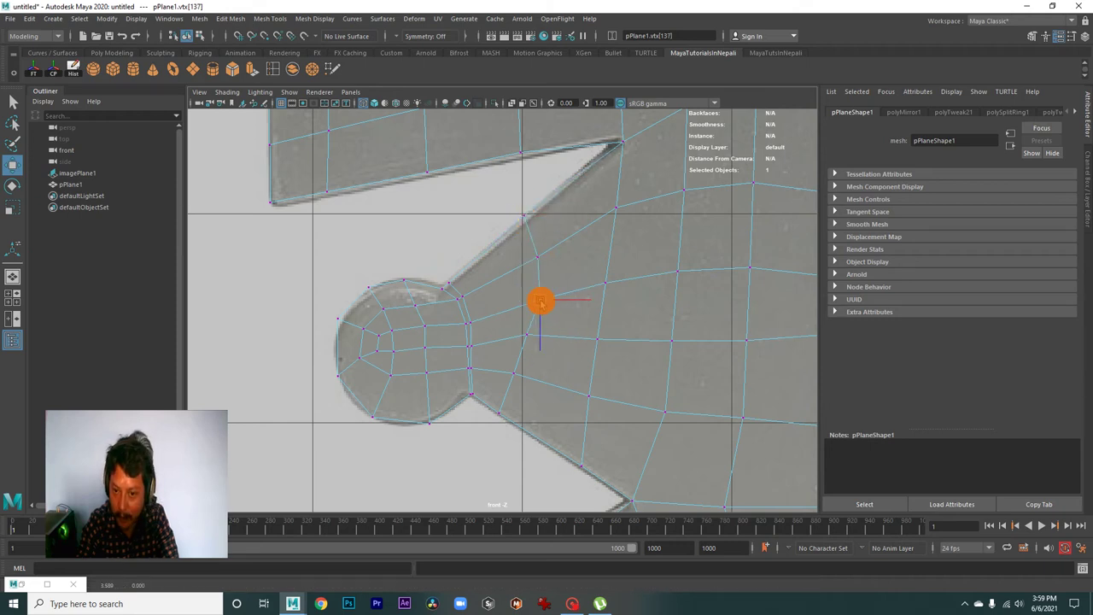
# Step: Scale the shaft-edge vertex column flat into a straight line
pyautogui.scroll(-5, 649, 313)
pyautogui.keyDown('alt'); pyautogui.moveTo(581, 333); pyautogui.dragTo(576, 237, button='middle'); pyautogui.keyUp('alt')
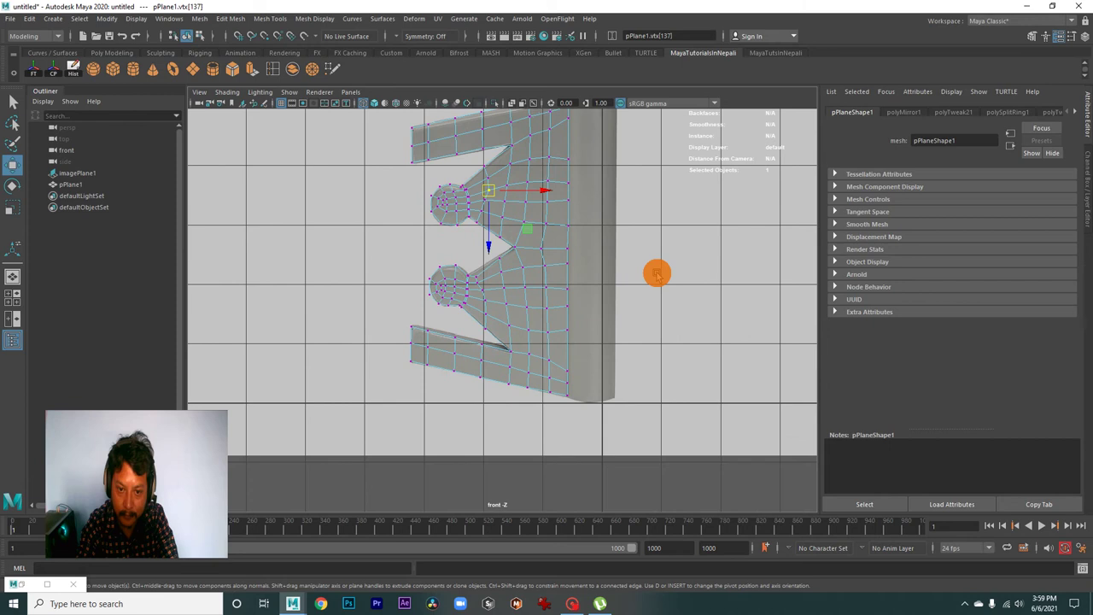
pyautogui.moveTo(657, 273)
pyautogui.keyDown('alt'); pyautogui.mouseDown(button='middle')
pyautogui.moveTo(659, 371)
pyautogui.moveTo(652, 293)
pyautogui.mouseUp(button='middle'); pyautogui.keyUp('alt')
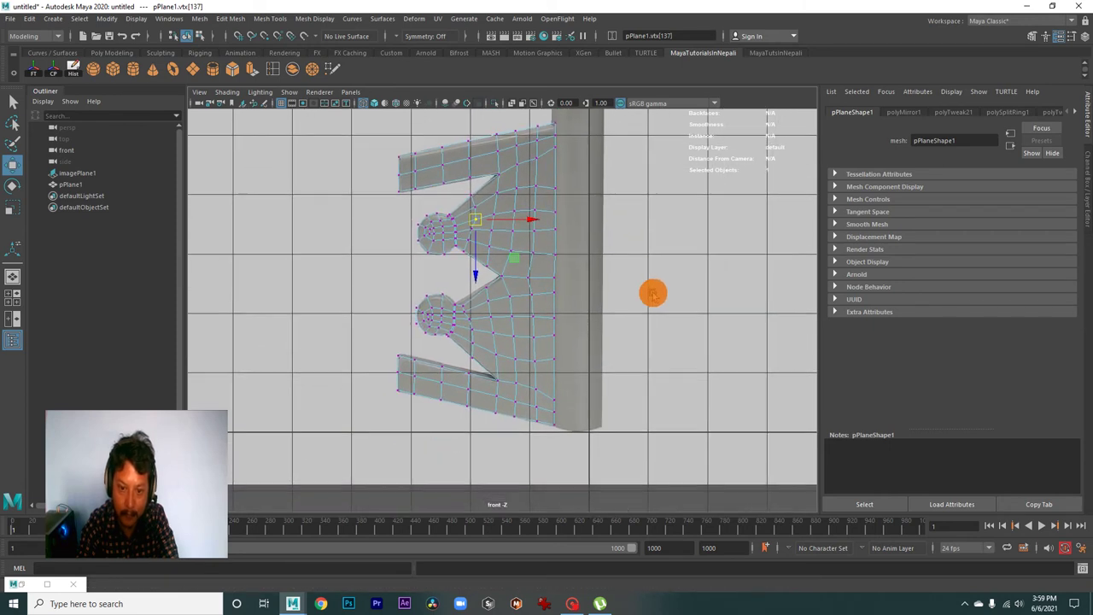
pyautogui.rightClick(557, 236)
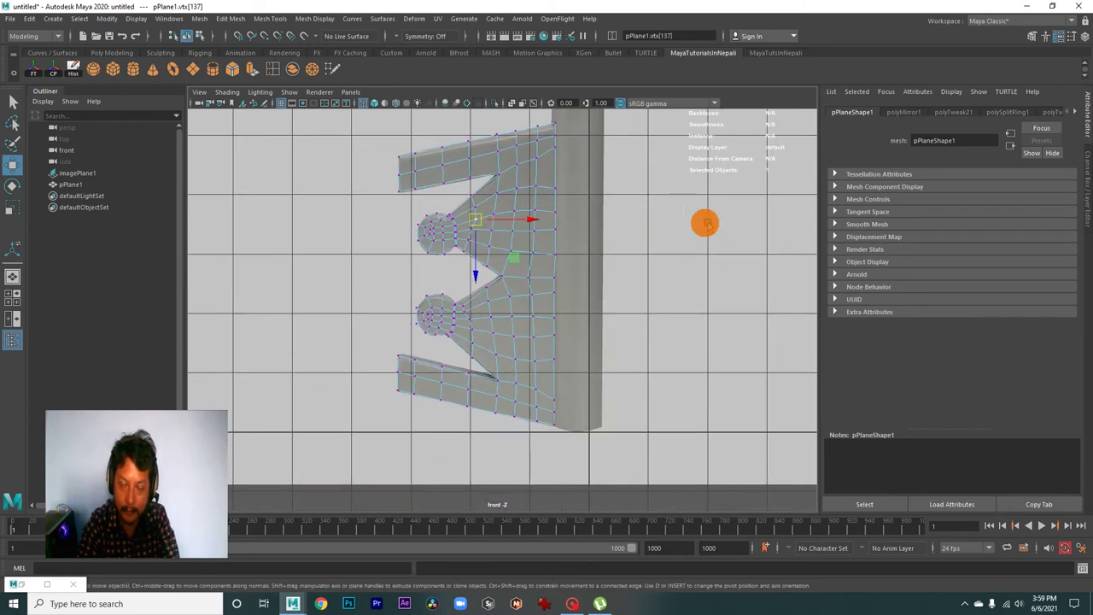
pyautogui.scroll(-2, 703, 222)
pyautogui.moveTo(622, 138)
pyautogui.mouseDown()
pyautogui.moveTo(559, 416)
pyautogui.moveTo(536, 446)
pyautogui.mouseUp()
pyautogui.press('r')
pyautogui.moveTo(594, 286); pyautogui.dragTo(547, 285)
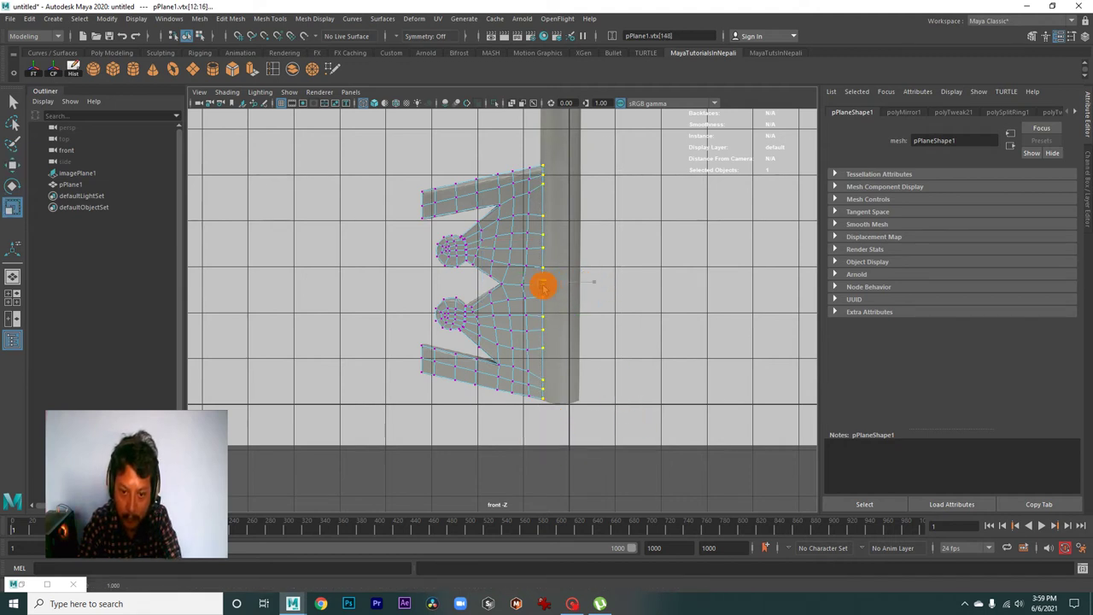
# Step: Leave vertex editing and switch between the four-view layout and a full perspective view
pyautogui.moveTo(546, 204); pyautogui.dragTo(551, 205, button='right')
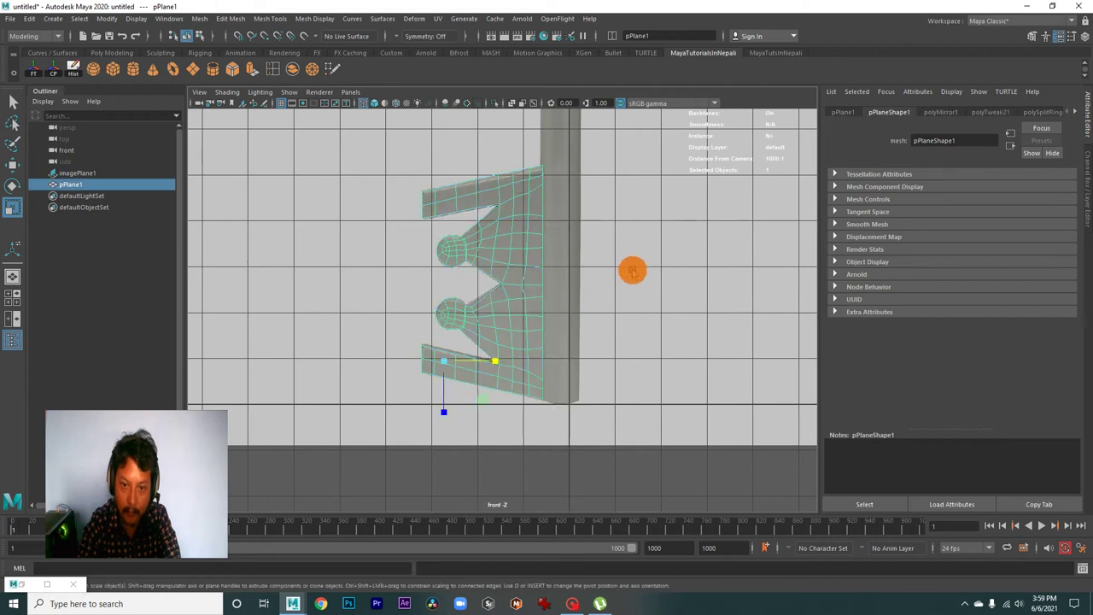
pyautogui.click(630, 268)
pyautogui.press('space')
pyautogui.press('space')
pyautogui.moveTo(531, 265)
pyautogui.keyDown('alt'); pyautogui.mouseDown()
pyautogui.moveTo(581, 281)
pyautogui.moveTo(522, 256)
pyautogui.mouseUp(); pyautogui.keyUp('alt')
pyautogui.click(540, 301)
pyautogui.moveTo(510, 300)
pyautogui.keyDown('alt'); pyautogui.mouseDown(button='right')
pyautogui.moveTo(475, 259)
pyautogui.moveTo(617, 366)
pyautogui.moveTo(652, 316)
pyautogui.moveTo(604, 179)
pyautogui.mouseUp(button='right'); pyautogui.keyUp('alt')
pyautogui.press('space')
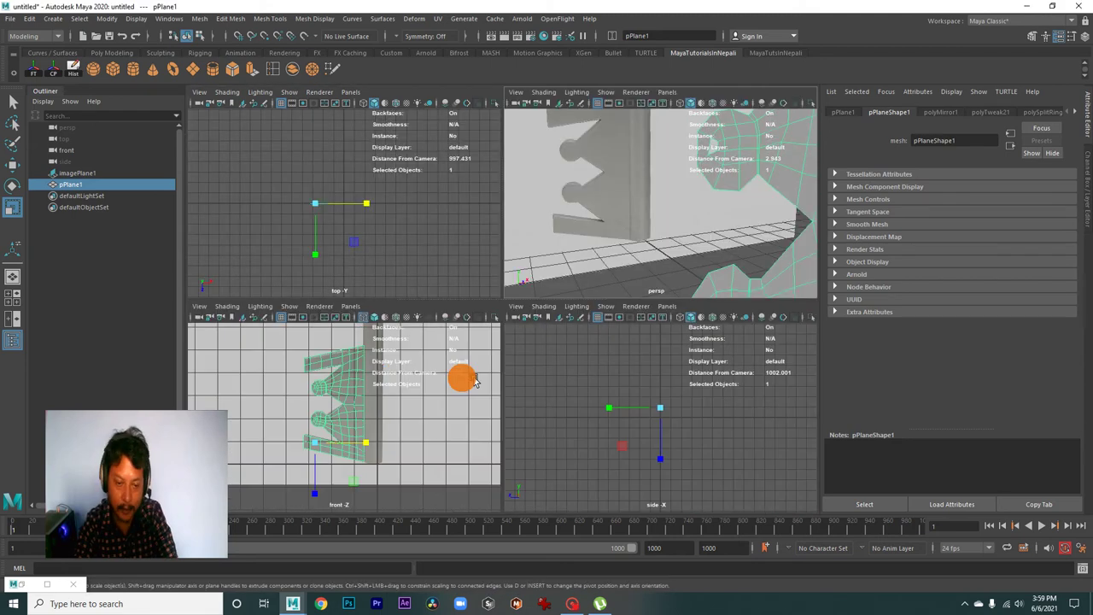
pyautogui.press('space')
# Step: Deselect everything and reframe the front view to show the whole teeth plane
pyautogui.moveTo(483, 358)
pyautogui.keyDown('alt'); pyautogui.mouseDown(button='right')
pyautogui.moveTo(546, 339)
pyautogui.moveTo(628, 357)
pyautogui.moveTo(535, 325)
pyautogui.moveTo(581, 381)
pyautogui.moveTo(578, 285)
pyautogui.mouseUp(button='right'); pyautogui.keyUp('alt')
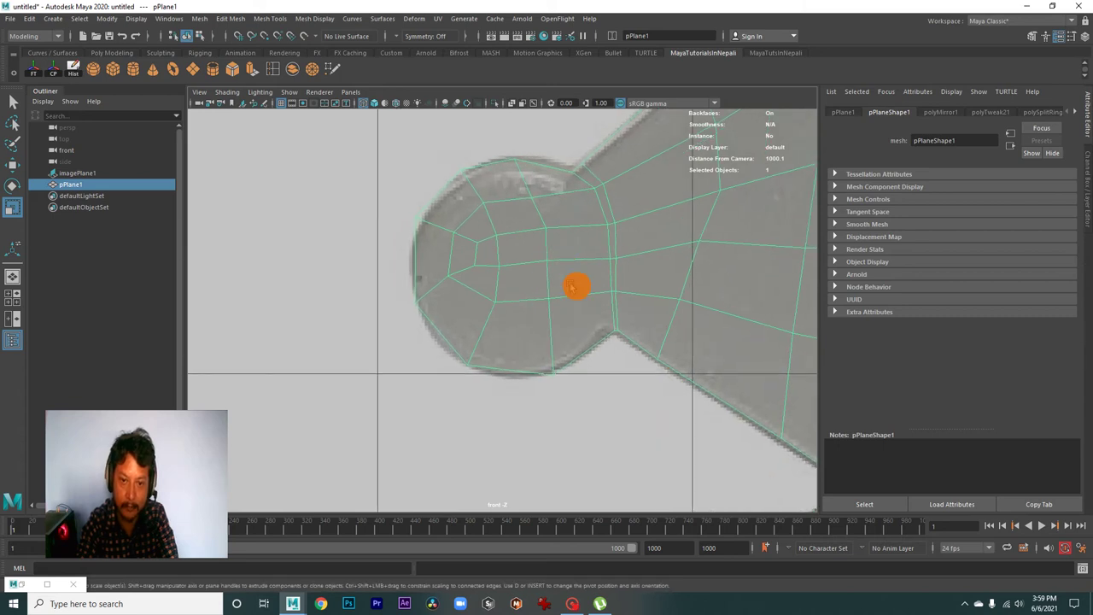
pyautogui.click(467, 264)
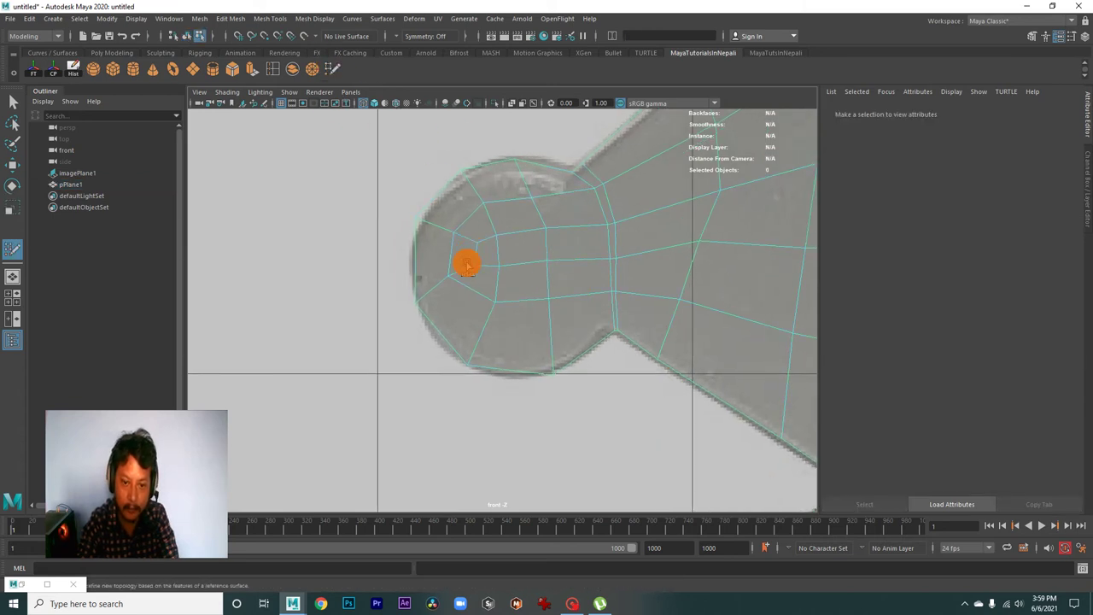
pyautogui.keyDown('alt'); pyautogui.moveTo(463, 257); pyautogui.dragTo(478, 296, button='right'); pyautogui.keyUp('alt')
pyautogui.keyDown('alt'); pyautogui.moveTo(479, 295); pyautogui.dragTo(470, 307, button='middle'); pyautogui.keyUp('alt')
pyautogui.moveTo(470, 308)
pyautogui.keyDown('alt'); pyautogui.mouseDown(button='right')
pyautogui.moveTo(840, 439)
pyautogui.moveTo(444, 377)
pyautogui.mouseUp(button='right'); pyautogui.keyUp('alt')
pyautogui.keyDown('alt'); pyautogui.moveTo(583, 409); pyautogui.dragTo(501, 376, button='right'); pyautogui.keyUp('alt')
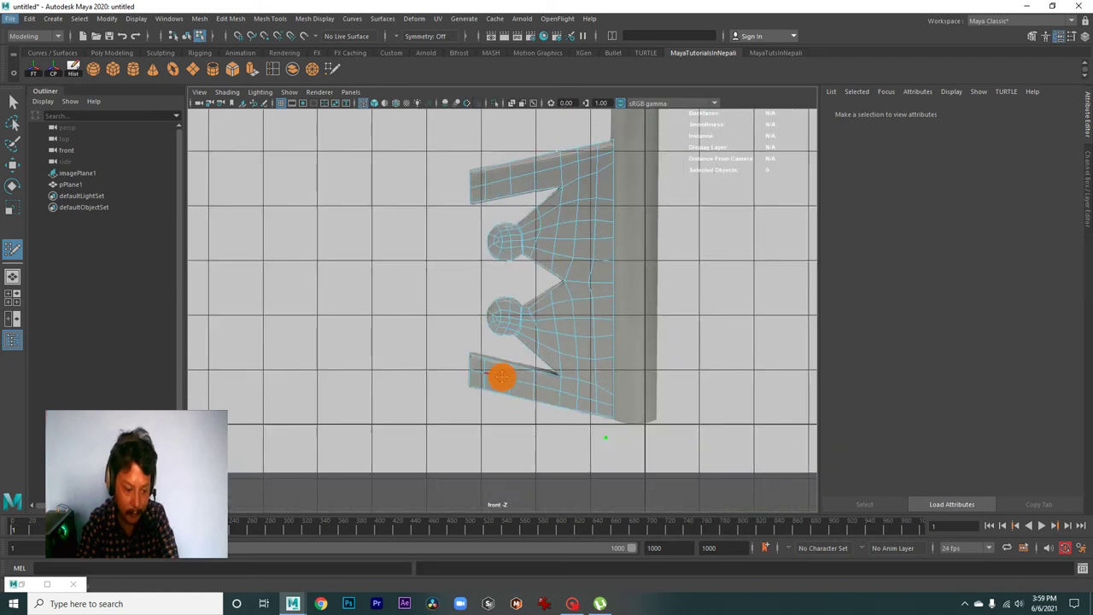
# Step: Select the teeth plane in the perspective view and extrude its faces with Ctrl+E
pyautogui.press('space')
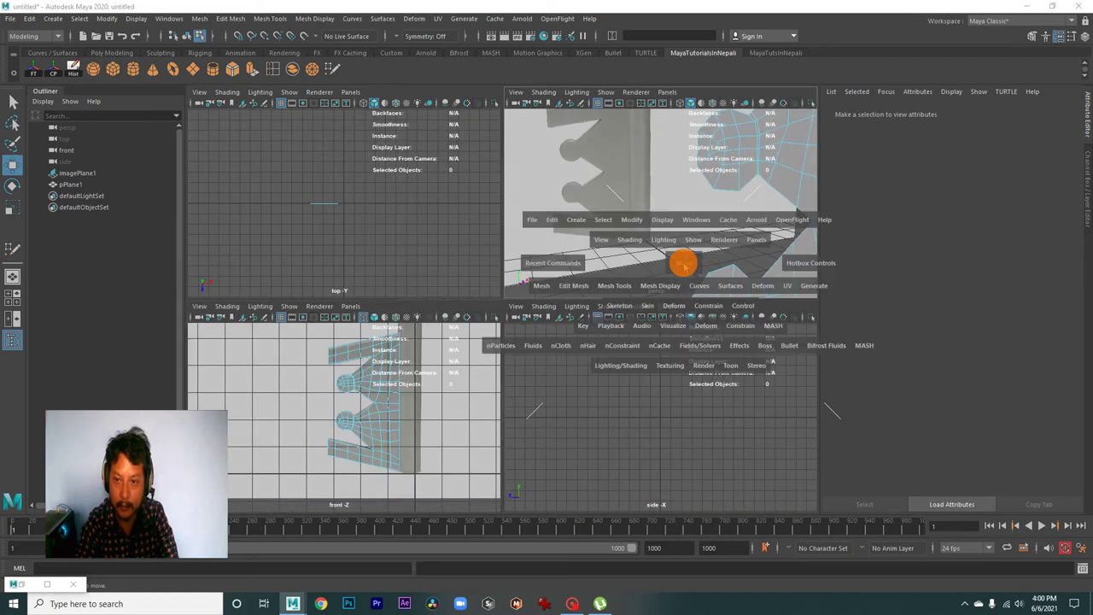
pyautogui.press('space')
pyautogui.keyDown('alt'); pyautogui.moveTo(658, 334); pyautogui.dragTo(429, 293, button='right'); pyautogui.keyUp('alt')
pyautogui.moveTo(556, 278); pyautogui.dragTo(627, 254, button='right')
pyautogui.click(732, 385)
pyautogui.click(629, 336)
pyautogui.moveTo(630, 360)
pyautogui.keyDown('alt'); pyautogui.mouseDown()
pyautogui.moveTo(452, 420)
pyautogui.moveTo(610, 390)
pyautogui.moveTo(505, 398)
pyautogui.moveTo(555, 380)
pyautogui.moveTo(456, 408)
pyautogui.moveTo(556, 370)
pyautogui.moveTo(584, 378)
pyautogui.mouseUp(); pyautogui.keyUp('alt')
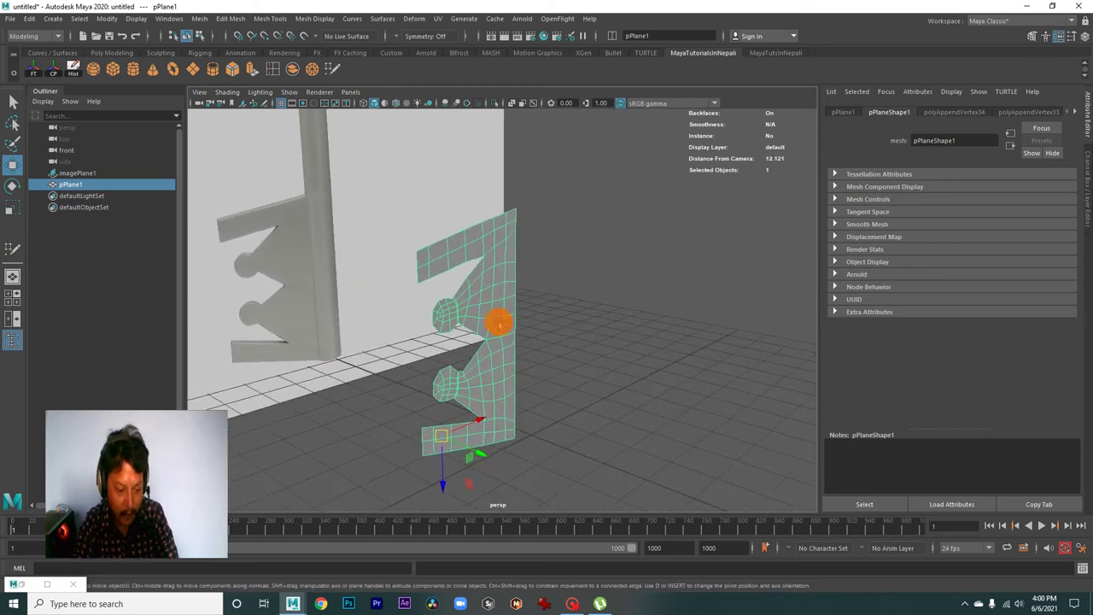
pyautogui.hotkey('ctrl', 'e')
# Step: Orbit around the extruded plane and frame the thickened slab in object mode
pyautogui.keyDown('alt'); pyautogui.moveTo(507, 322); pyautogui.dragTo(598, 383); pyautogui.keyUp('alt')
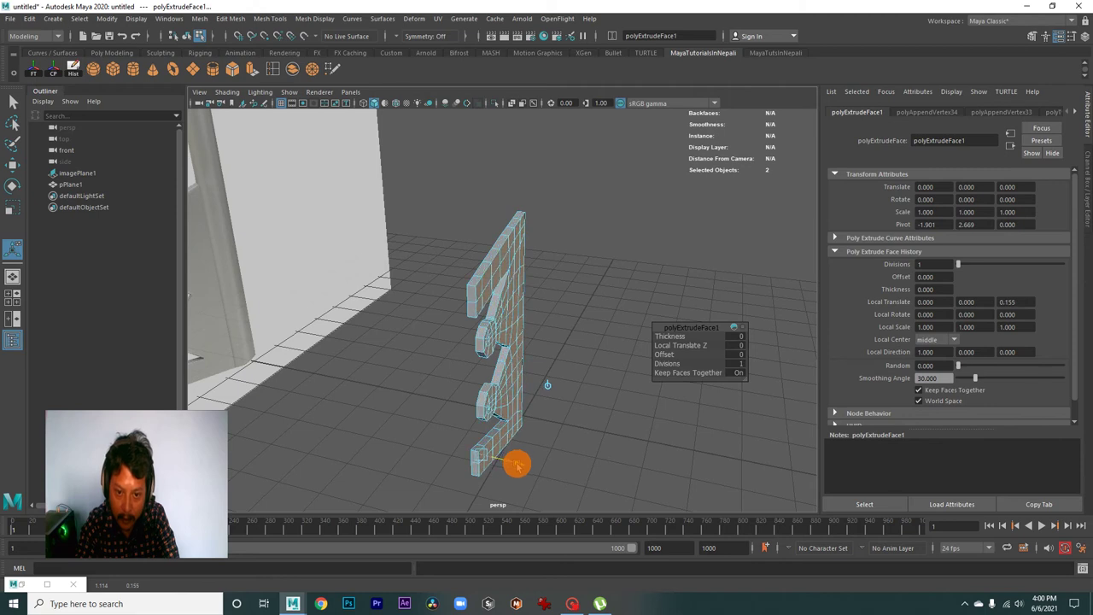
pyautogui.moveTo(499, 278)
pyautogui.mouseDown(button='right')
pyautogui.moveTo(537, 273)
pyautogui.moveTo(500, 264)
pyautogui.mouseUp(button='right')
pyautogui.click(501, 264)
pyautogui.press('f')
pyautogui.moveTo(435, 283)
pyautogui.keyDown('alt'); pyautogui.mouseDown()
pyautogui.moveTo(544, 338)
pyautogui.moveTo(544, 321)
pyautogui.moveTo(496, 361)
pyautogui.moveTo(435, 330)
pyautogui.moveTo(471, 365)
pyautogui.moveTo(464, 317)
pyautogui.mouseUp(); pyautogui.keyUp('alt')
# Step: Select an edge on the thickened top beam and inspect the beam from several angles
pyautogui.moveTo(458, 251); pyautogui.dragTo(460, 224, button='right')
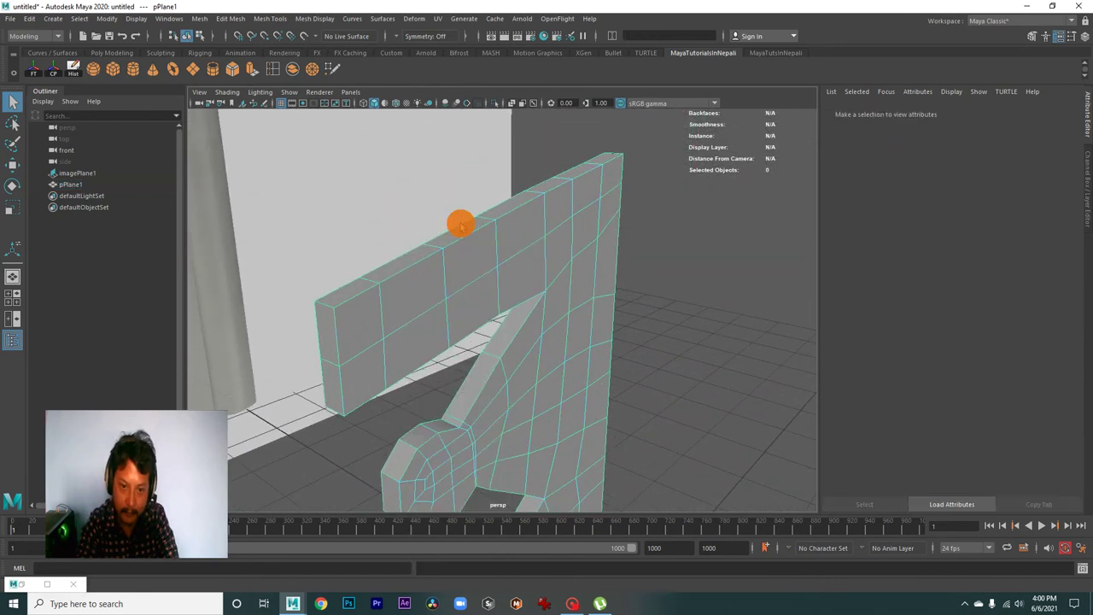
pyautogui.click(363, 296)
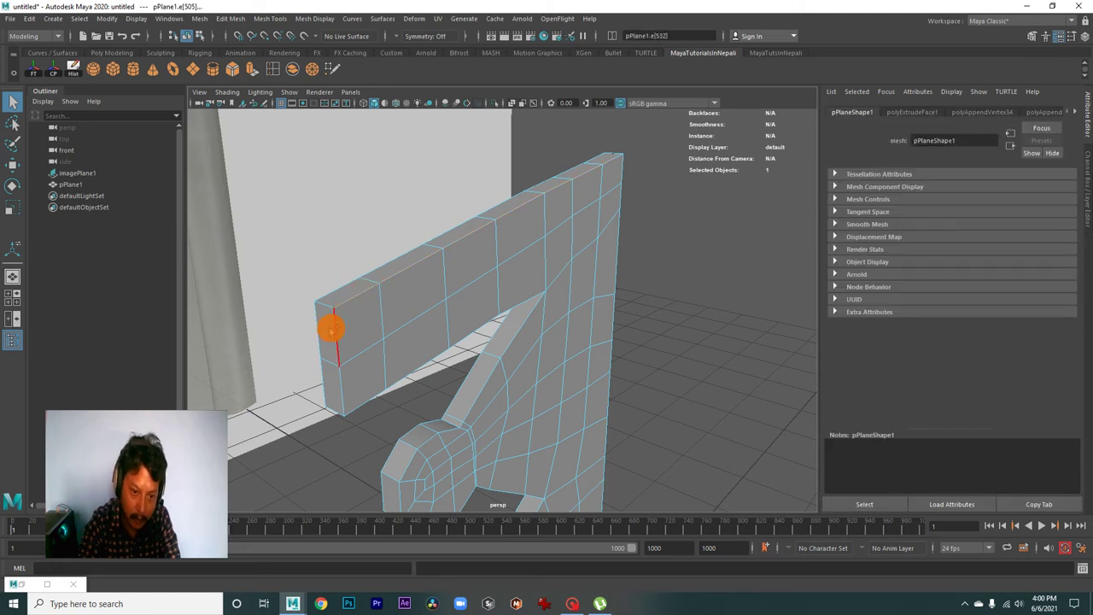
pyautogui.moveTo(333, 330)
pyautogui.keyDown('alt'); pyautogui.mouseDown()
pyautogui.moveTo(385, 330)
pyautogui.moveTo(507, 239)
pyautogui.moveTo(447, 325)
pyautogui.moveTo(375, 287)
pyautogui.mouseUp(); pyautogui.keyUp('alt')
pyautogui.scroll(-5, 610, 383)
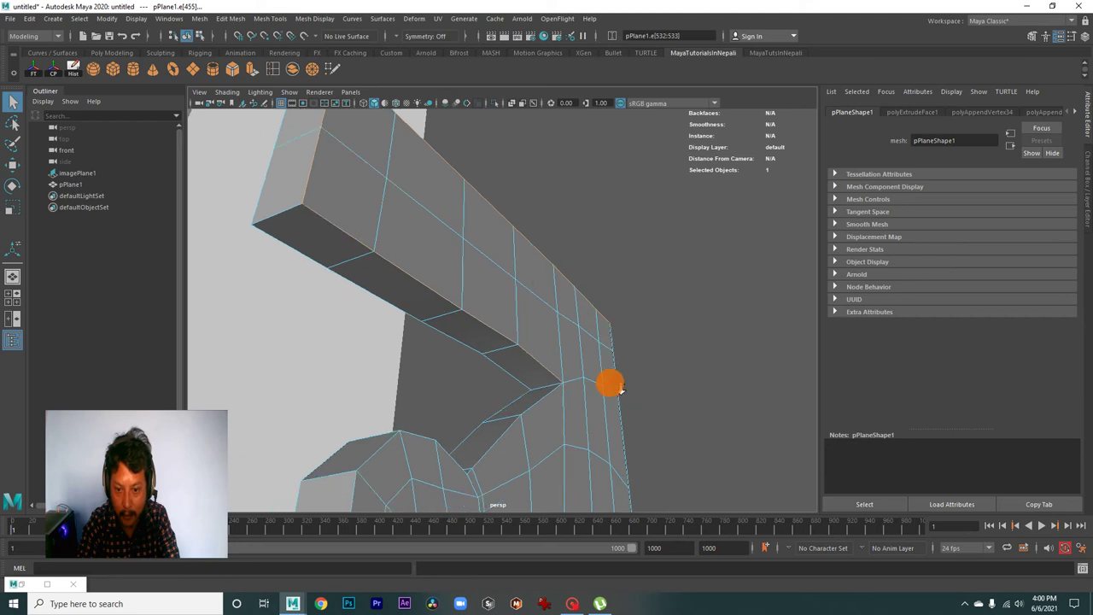
pyautogui.keyDown('alt'); pyautogui.moveTo(610, 383); pyautogui.dragTo(534, 398); pyautogui.keyUp('alt')
pyautogui.moveTo(536, 463)
pyautogui.keyDown('alt'); pyautogui.mouseDown()
pyautogui.moveTo(588, 316)
pyautogui.moveTo(569, 313)
pyautogui.moveTo(593, 298)
pyautogui.moveTo(567, 361)
pyautogui.moveTo(645, 225)
pyautogui.mouseUp(); pyautogui.keyUp('alt')
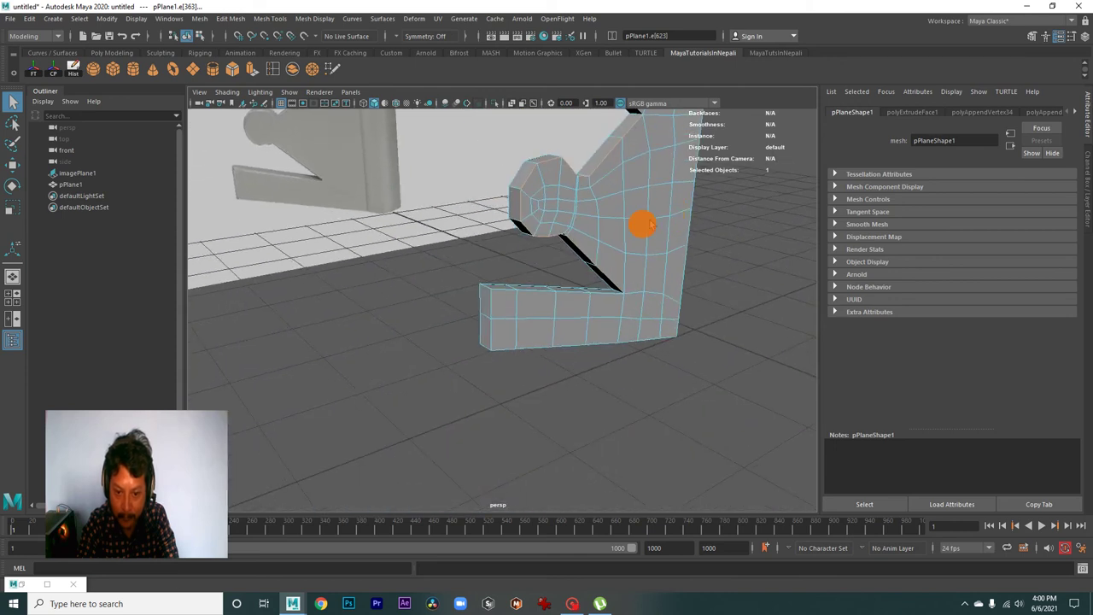
pyautogui.keyDown('alt'); pyautogui.moveTo(649, 225); pyautogui.dragTo(692, 279, button='right'); pyautogui.keyUp('alt')
pyautogui.moveTo(685, 281)
pyautogui.keyDown('alt'); pyautogui.mouseDown()
pyautogui.moveTo(572, 281)
pyautogui.moveTo(554, 198)
pyautogui.mouseUp(); pyautogui.keyUp('alt')
# Step: Tumble the perspective view around the extruded slab to check its outline from all sides
pyautogui.moveTo(525, 143)
pyautogui.keyDown('alt'); pyautogui.mouseDown()
pyautogui.moveTo(644, 239)
pyautogui.moveTo(498, 261)
pyautogui.moveTo(499, 248)
pyautogui.moveTo(471, 234)
pyautogui.moveTo(485, 291)
pyautogui.moveTo(526, 347)
pyautogui.moveTo(588, 361)
pyautogui.moveTo(466, 339)
pyautogui.moveTo(515, 332)
pyautogui.moveTo(498, 339)
pyautogui.moveTo(534, 364)
pyautogui.moveTo(484, 323)
pyautogui.moveTo(378, 325)
pyautogui.moveTo(469, 330)
pyautogui.moveTo(567, 384)
pyautogui.mouseUp(); pyautogui.keyUp('alt')
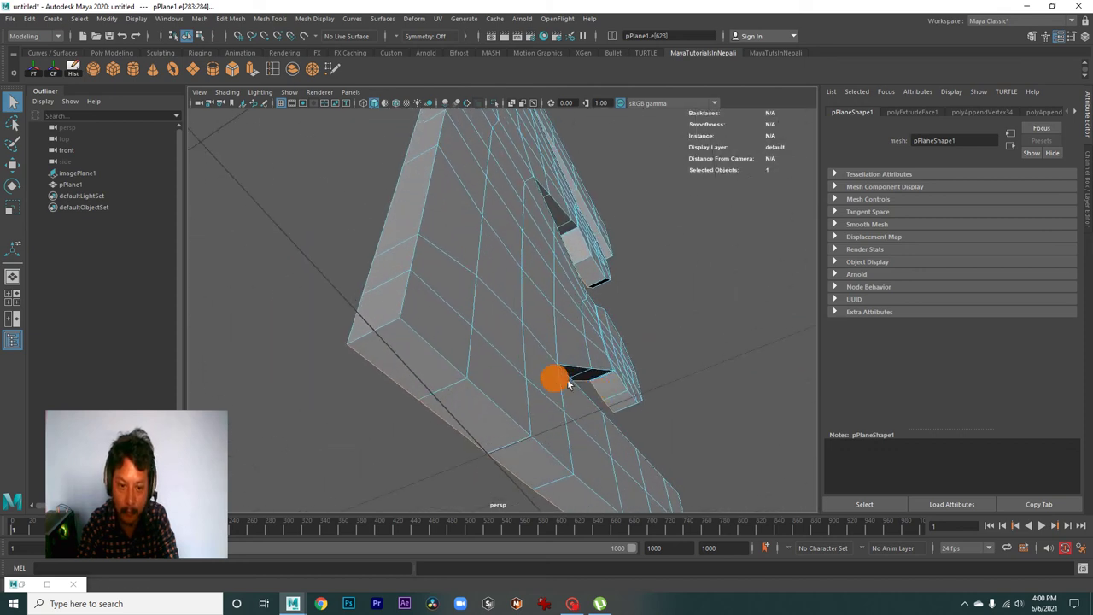
pyautogui.moveTo(507, 413)
pyautogui.keyDown('alt'); pyautogui.mouseDown()
pyautogui.moveTo(578, 418)
pyautogui.moveTo(390, 449)
pyautogui.moveTo(551, 349)
pyautogui.moveTo(636, 331)
pyautogui.moveTo(624, 368)
pyautogui.moveTo(604, 368)
pyautogui.mouseUp(); pyautogui.keyUp('alt')
pyautogui.keyDown('alt'); pyautogui.moveTo(654, 324); pyautogui.dragTo(643, 356); pyautogui.keyUp('alt')
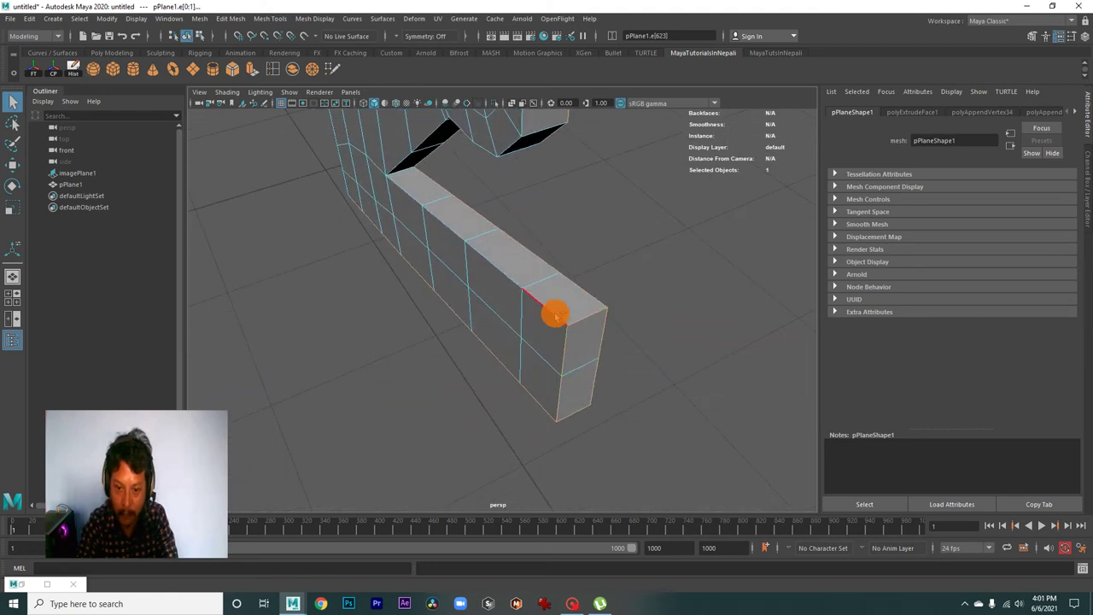
pyautogui.moveTo(620, 329)
pyautogui.keyDown('alt'); pyautogui.mouseDown()
pyautogui.moveTo(512, 217)
pyautogui.moveTo(526, 261)
pyautogui.moveTo(622, 376)
pyautogui.moveTo(611, 473)
pyautogui.moveTo(605, 381)
pyautogui.moveTo(583, 393)
pyautogui.moveTo(605, 318)
pyautogui.mouseUp(); pyautogui.keyUp('alt')
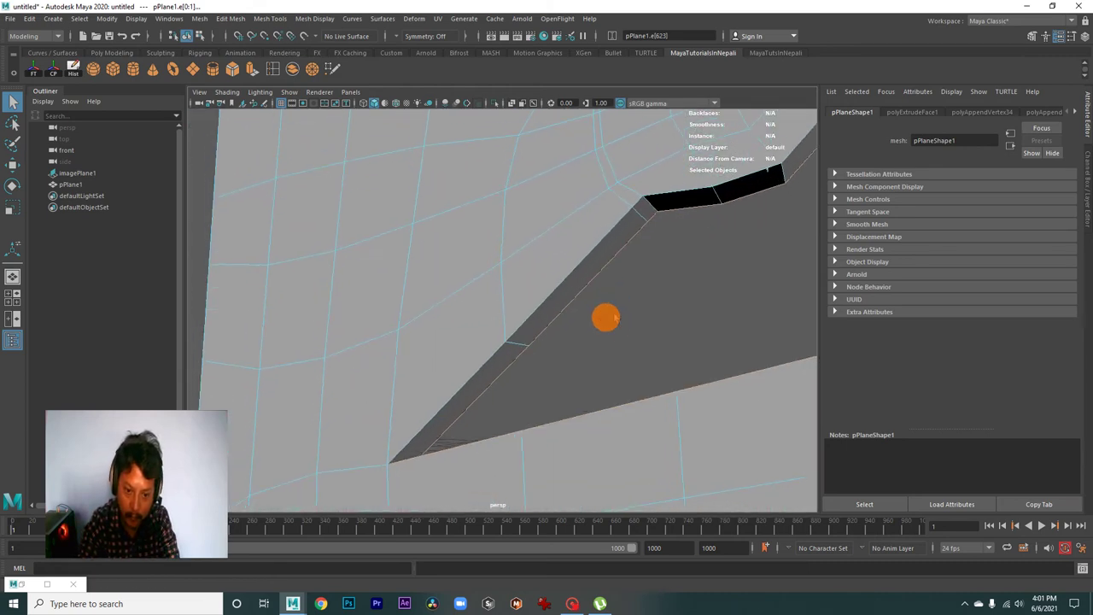
pyautogui.moveTo(807, 290)
pyautogui.keyDown('alt'); pyautogui.mouseDown()
pyautogui.moveTo(567, 241)
pyautogui.moveTo(607, 251)
pyautogui.moveTo(691, 359)
pyautogui.moveTo(612, 310)
pyautogui.moveTo(623, 325)
pyautogui.moveTo(581, 330)
pyautogui.moveTo(530, 303)
pyautogui.moveTo(569, 232)
pyautogui.moveTo(556, 293)
pyautogui.moveTo(598, 310)
pyautogui.moveTo(632, 251)
pyautogui.moveTo(590, 305)
pyautogui.moveTo(611, 274)
pyautogui.mouseUp(); pyautogui.keyUp('alt')
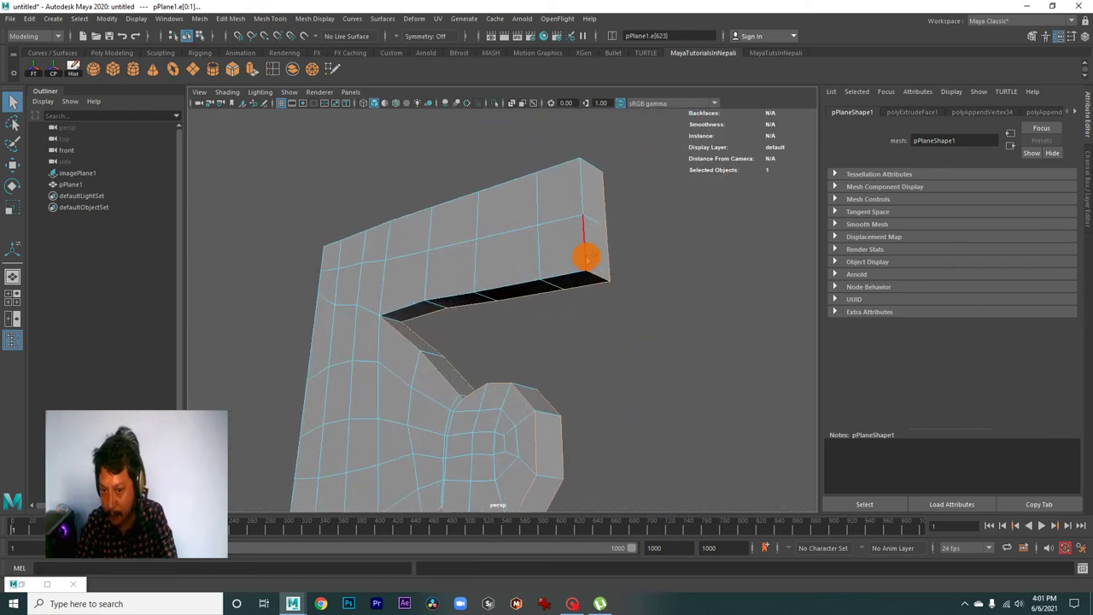
pyautogui.moveTo(627, 296)
pyautogui.keyDown('alt'); pyautogui.mouseDown()
pyautogui.moveTo(560, 329)
pyautogui.moveTo(483, 305)
pyautogui.moveTo(606, 320)
pyautogui.moveTo(591, 340)
pyautogui.moveTo(658, 342)
pyautogui.moveTo(617, 356)
pyautogui.moveTo(614, 315)
pyautogui.moveTo(580, 319)
pyautogui.moveTo(605, 420)
pyautogui.moveTo(531, 315)
pyautogui.moveTo(515, 251)
pyautogui.moveTo(515, 290)
pyautogui.moveTo(551, 363)
pyautogui.moveTo(488, 366)
pyautogui.moveTo(620, 381)
pyautogui.moveTo(493, 373)
pyautogui.moveTo(512, 368)
pyautogui.moveTo(481, 356)
pyautogui.moveTo(561, 393)
pyautogui.moveTo(568, 379)
pyautogui.moveTo(476, 349)
pyautogui.moveTo(589, 378)
pyautogui.moveTo(501, 407)
pyautogui.mouseUp(); pyautogui.keyUp('alt')
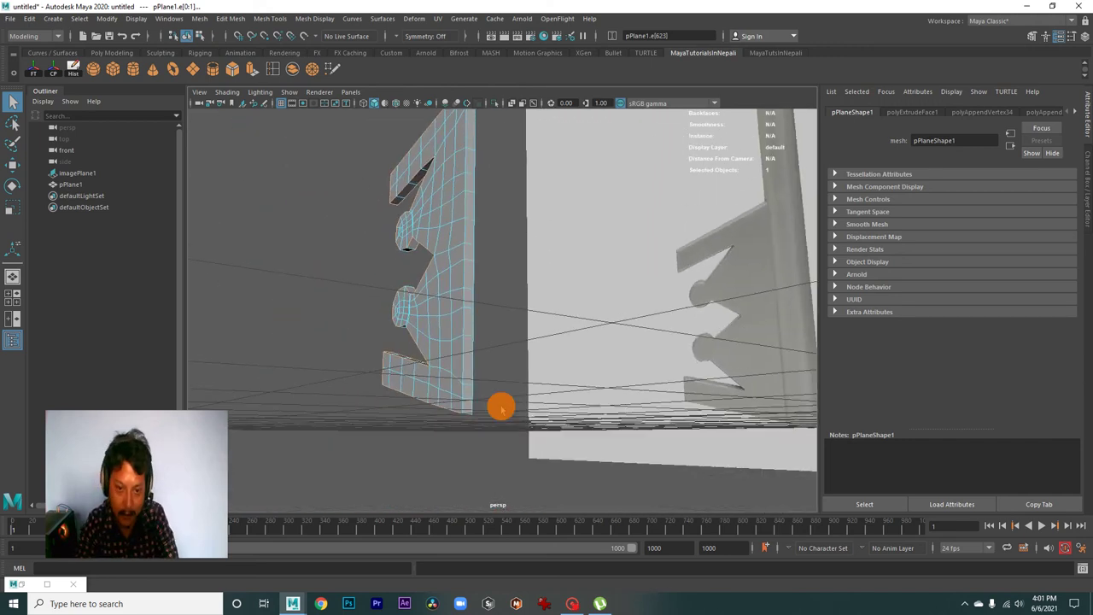
pyautogui.moveTo(469, 351)
pyautogui.keyDown('alt'); pyautogui.mouseDown()
pyautogui.moveTo(447, 295)
pyautogui.moveTo(436, 313)
pyautogui.moveTo(479, 286)
pyautogui.moveTo(365, 282)
pyautogui.moveTo(564, 332)
pyautogui.moveTo(418, 281)
pyautogui.moveTo(453, 340)
pyautogui.moveTo(441, 330)
pyautogui.moveTo(496, 324)
pyautogui.moveTo(421, 331)
pyautogui.moveTo(419, 313)
pyautogui.moveTo(488, 327)
pyautogui.moveTo(475, 412)
pyautogui.mouseUp(); pyautogui.keyUp('alt')
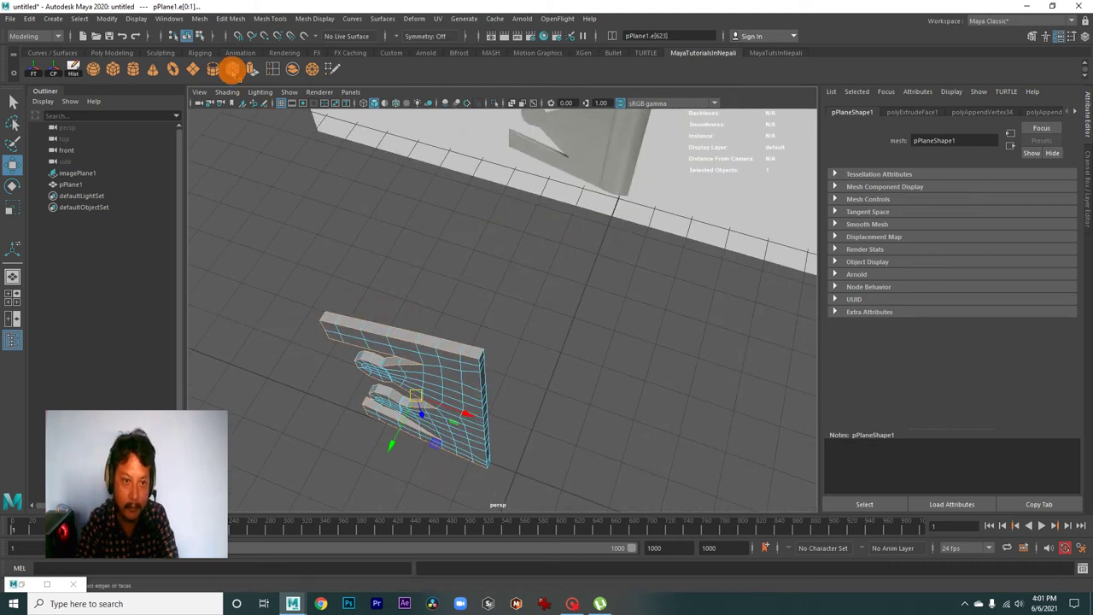
# Step: Bevel the selected outline edges, setting polyBevel1 to Fraction 0.5 with 2 Segments
pyautogui.click(521, 274)
pyautogui.moveTo(521, 273)
pyautogui.keyDown('alt'); pyautogui.mouseDown()
pyautogui.moveTo(742, 333)
pyautogui.moveTo(487, 288)
pyautogui.moveTo(514, 289)
pyautogui.mouseUp(); pyautogui.keyUp('alt')
pyautogui.hotkey('ctrl', 'a')
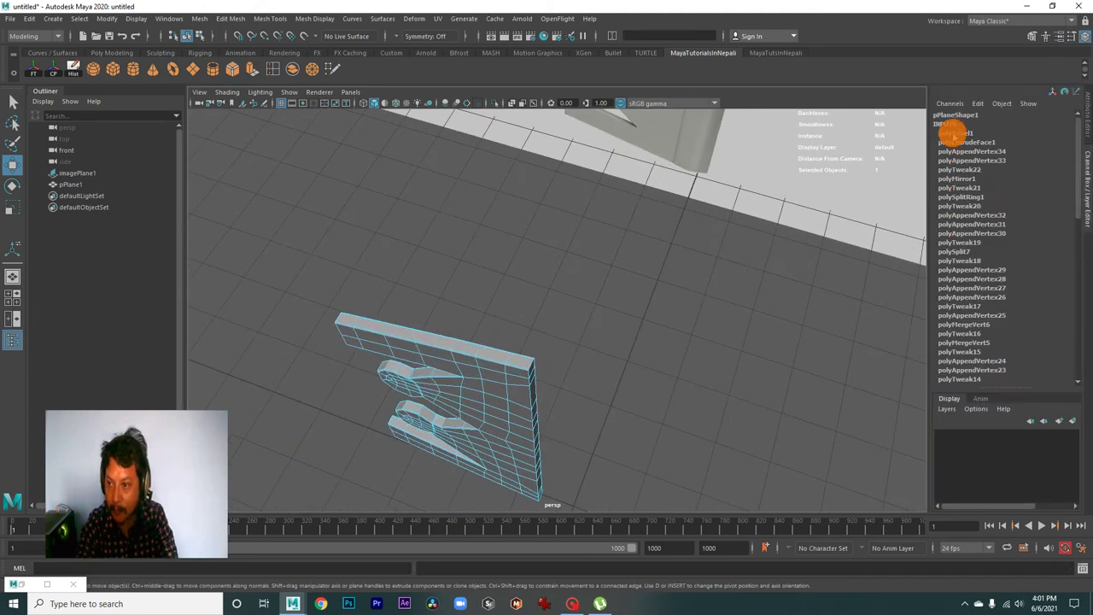
pyautogui.click(949, 133)
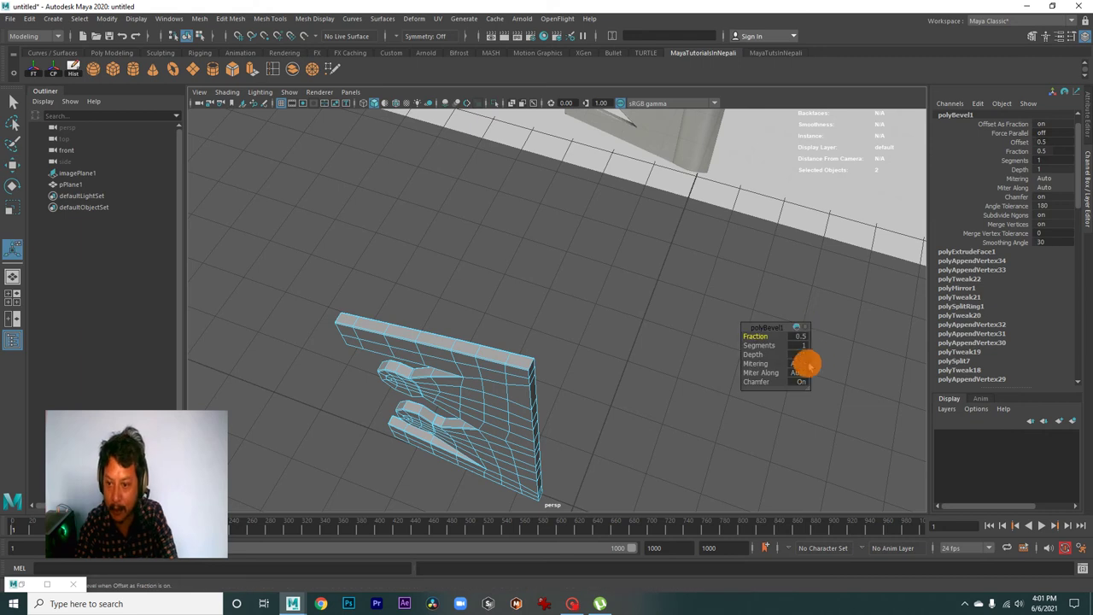
pyautogui.scroll(2, 806, 365)
pyautogui.scroll(1, 891, 398)
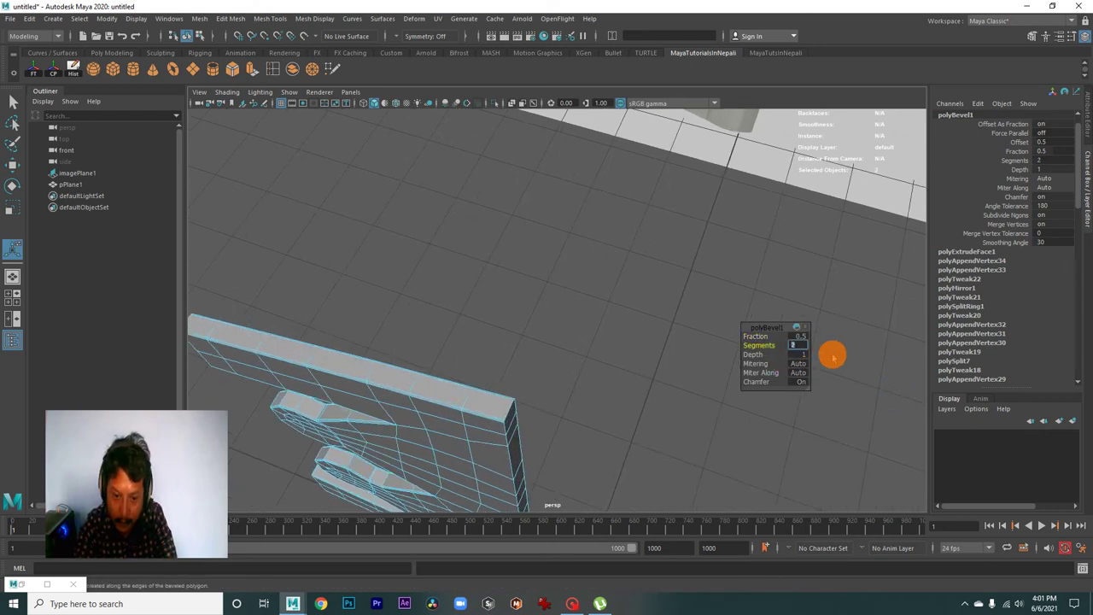
# Step: Check the rounded edges and reselect the whole teeth plane in object mode
pyautogui.moveTo(832, 355)
pyautogui.keyDown('alt'); pyautogui.mouseDown()
pyautogui.moveTo(651, 384)
pyautogui.moveTo(476, 350)
pyautogui.mouseUp(); pyautogui.keyUp('alt')
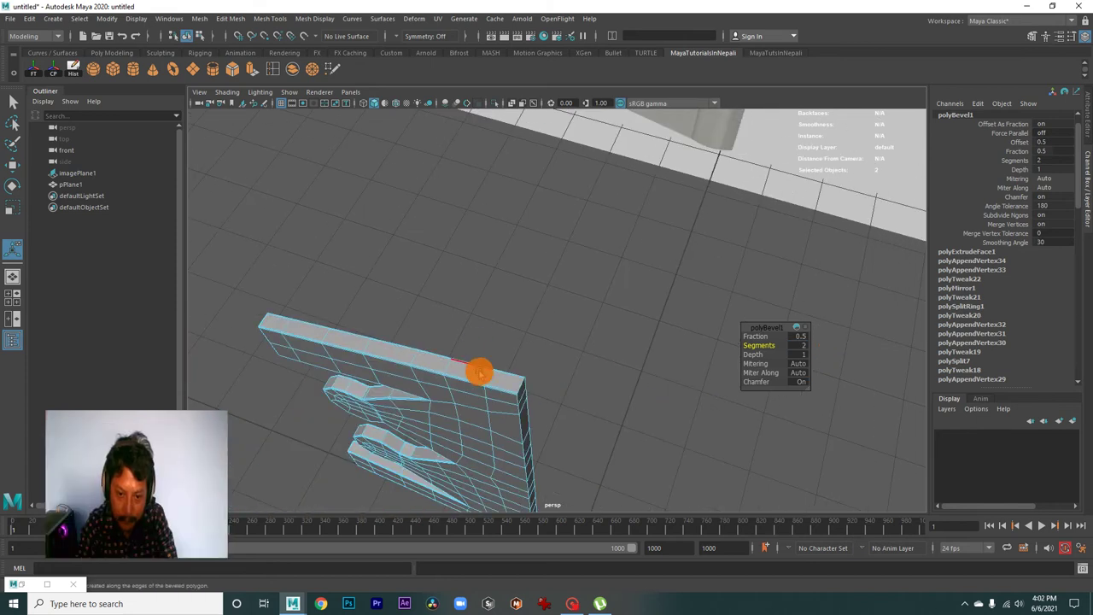
pyautogui.moveTo(481, 372); pyautogui.dragTo(527, 348, button='right')
pyautogui.moveTo(541, 268); pyautogui.dragTo(541, 271, button='right')
pyautogui.click(508, 377)
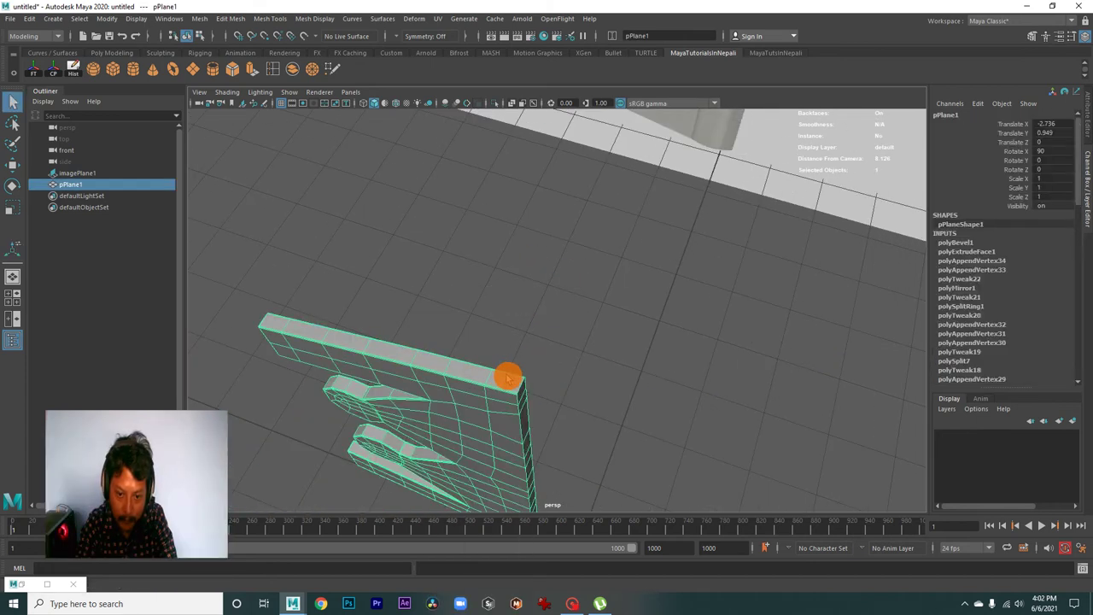
# Step: Turn off smooth preview and delete the faces on the plane's straight back side
pyautogui.press('1')
pyautogui.moveTo(532, 398)
pyautogui.keyDown('alt'); pyautogui.mouseDown()
pyautogui.moveTo(612, 418)
pyautogui.moveTo(554, 400)
pyautogui.moveTo(592, 411)
pyautogui.moveTo(566, 373)
pyautogui.moveTo(593, 291)
pyautogui.moveTo(453, 246)
pyautogui.moveTo(501, 288)
pyautogui.mouseUp(); pyautogui.keyUp('alt')
pyautogui.scroll(3, 509, 292)
pyautogui.moveTo(364, 214); pyautogui.dragTo(336, 320, button='right')
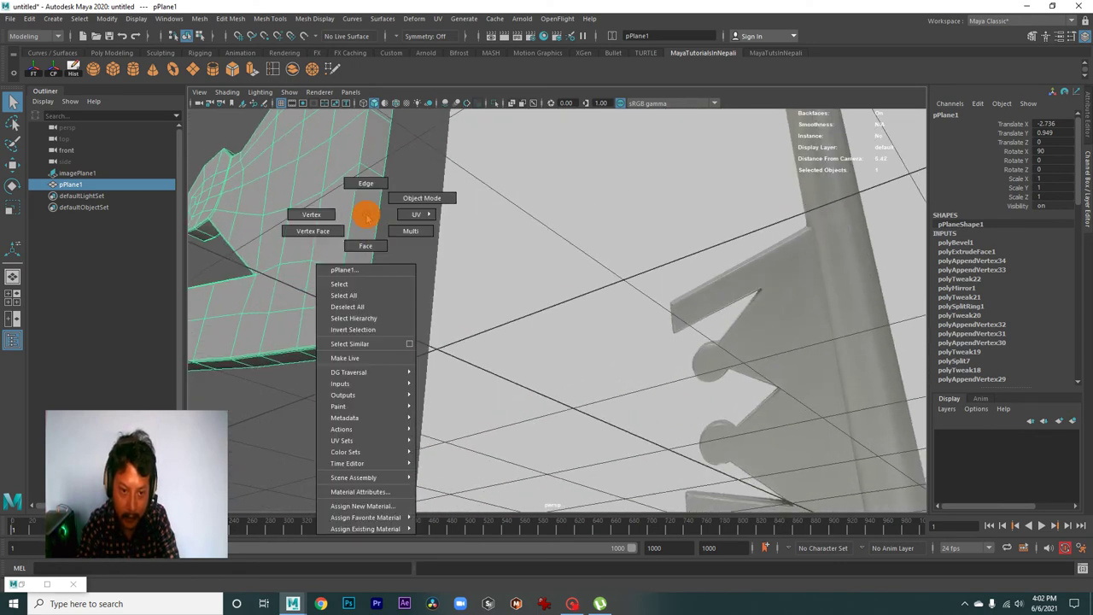
pyautogui.click(339, 333)
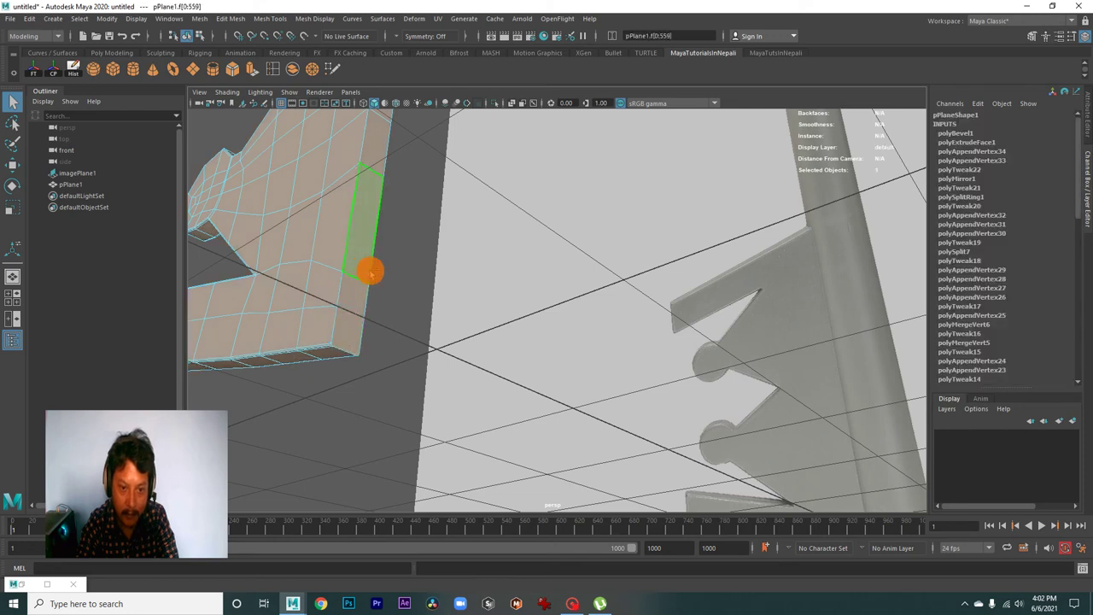
pyautogui.click(348, 318)
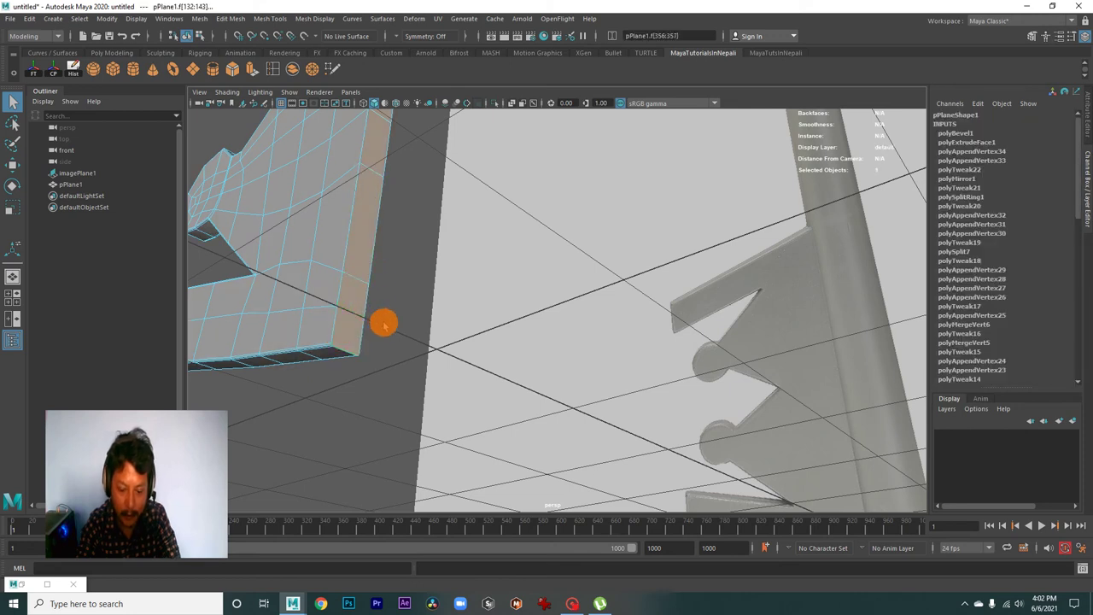
pyautogui.press('Delete')
# Step: Return to object mode and orbit around the open back edge to inspect it
pyautogui.moveTo(331, 217); pyautogui.dragTo(378, 208, button='right')
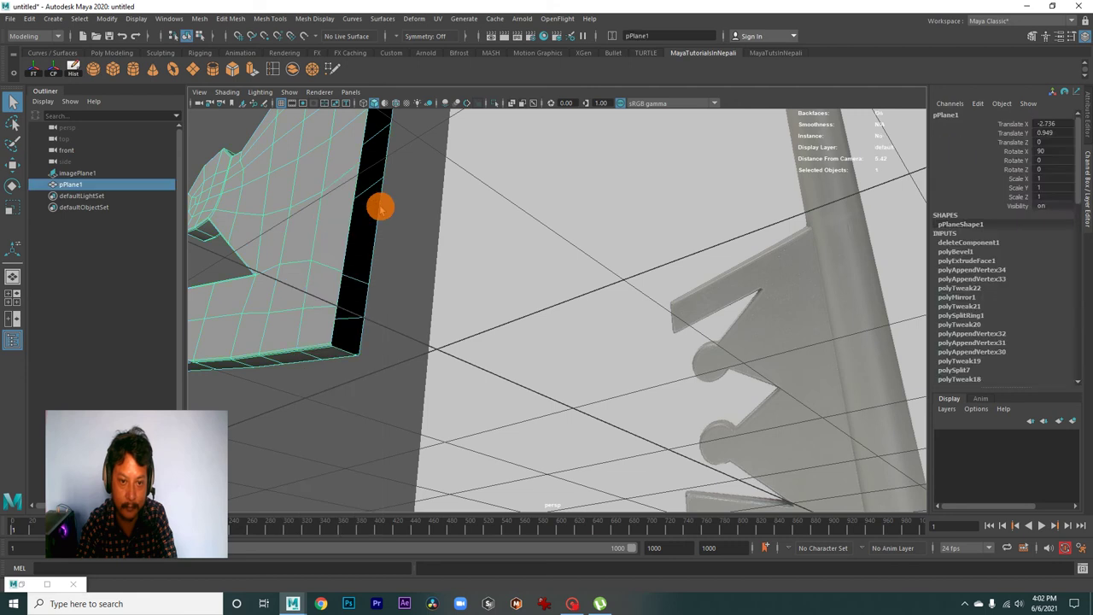
pyautogui.click(371, 228)
pyautogui.moveTo(372, 228)
pyautogui.keyDown('alt'); pyautogui.mouseDown()
pyautogui.moveTo(504, 298)
pyautogui.moveTo(471, 327)
pyautogui.mouseUp(); pyautogui.keyUp('alt')
pyautogui.click(505, 262)
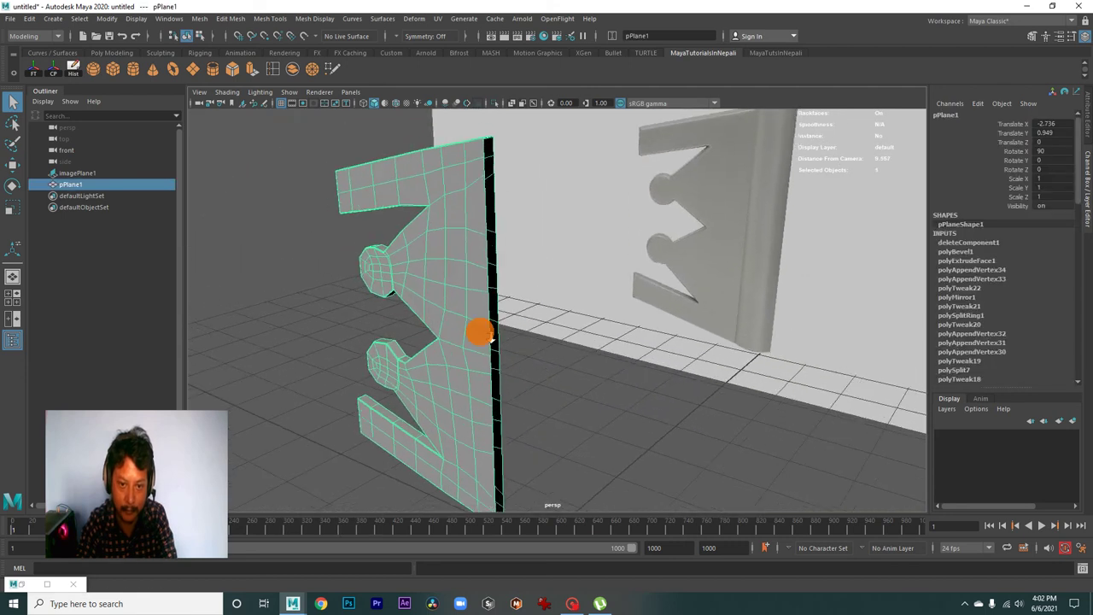
pyautogui.click(547, 373)
pyautogui.keyDown('alt'); pyautogui.moveTo(546, 373); pyautogui.dragTo(316, 271); pyautogui.keyUp('alt')
pyautogui.click(317, 271)
pyautogui.moveTo(497, 311)
pyautogui.keyDown('alt'); pyautogui.mouseDown()
pyautogui.moveTo(463, 296)
pyautogui.moveTo(522, 324)
pyautogui.moveTo(441, 339)
pyautogui.moveTo(522, 354)
pyautogui.moveTo(361, 322)
pyautogui.moveTo(471, 288)
pyautogui.moveTo(520, 315)
pyautogui.moveTo(592, 302)
pyautogui.moveTo(637, 247)
pyautogui.mouseUp(); pyautogui.keyUp('alt')
# Step: Reselect the teeth plane after tumbling around it and bring up the Deform menu
pyautogui.click(699, 246)
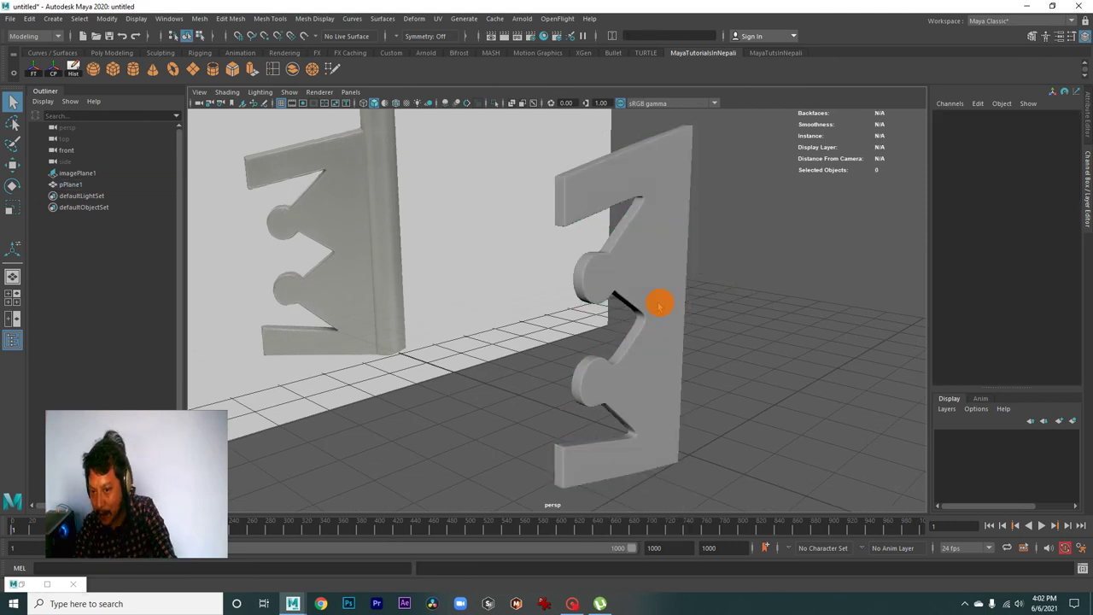
pyautogui.moveTo(668, 328)
pyautogui.keyDown('alt'); pyautogui.mouseDown()
pyautogui.moveTo(612, 302)
pyautogui.moveTo(430, 317)
pyautogui.moveTo(395, 341)
pyautogui.moveTo(712, 317)
pyautogui.moveTo(663, 313)
pyautogui.mouseUp(); pyautogui.keyUp('alt')
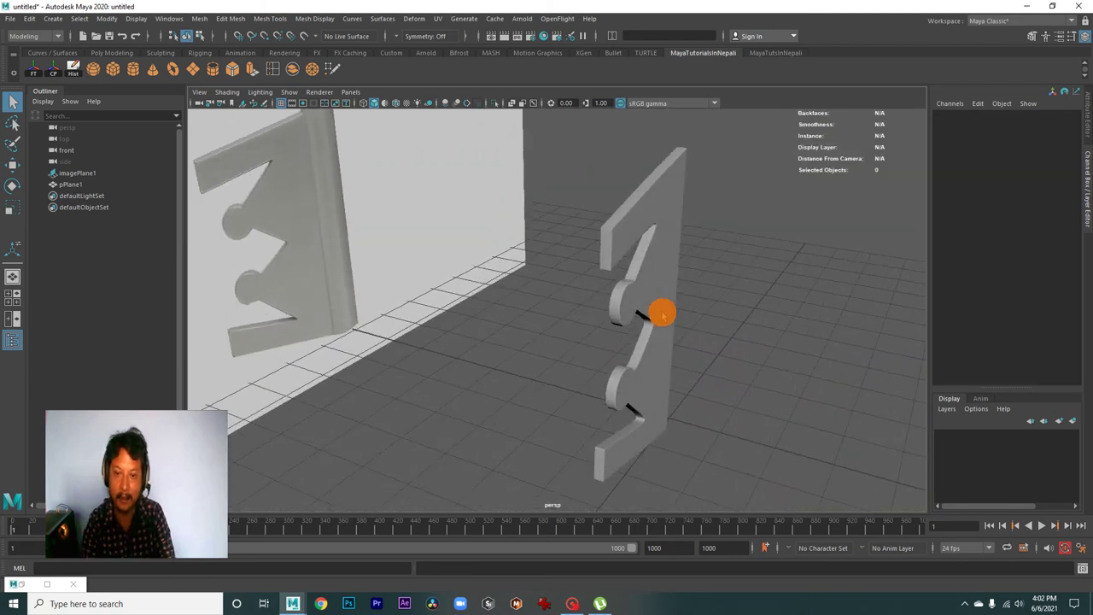
pyautogui.keyDown('alt'); pyautogui.moveTo(675, 276); pyautogui.dragTo(672, 247); pyautogui.keyUp('alt')
pyautogui.click(666, 246)
pyautogui.moveTo(725, 279)
pyautogui.keyDown('alt'); pyautogui.mouseDown()
pyautogui.moveTo(624, 254)
pyautogui.moveTo(664, 287)
pyautogui.moveTo(640, 259)
pyautogui.moveTo(603, 249)
pyautogui.moveTo(500, 259)
pyautogui.moveTo(779, 296)
pyautogui.moveTo(671, 324)
pyautogui.moveTo(668, 312)
pyautogui.moveTo(699, 377)
pyautogui.mouseUp(); pyautogui.keyUp('alt')
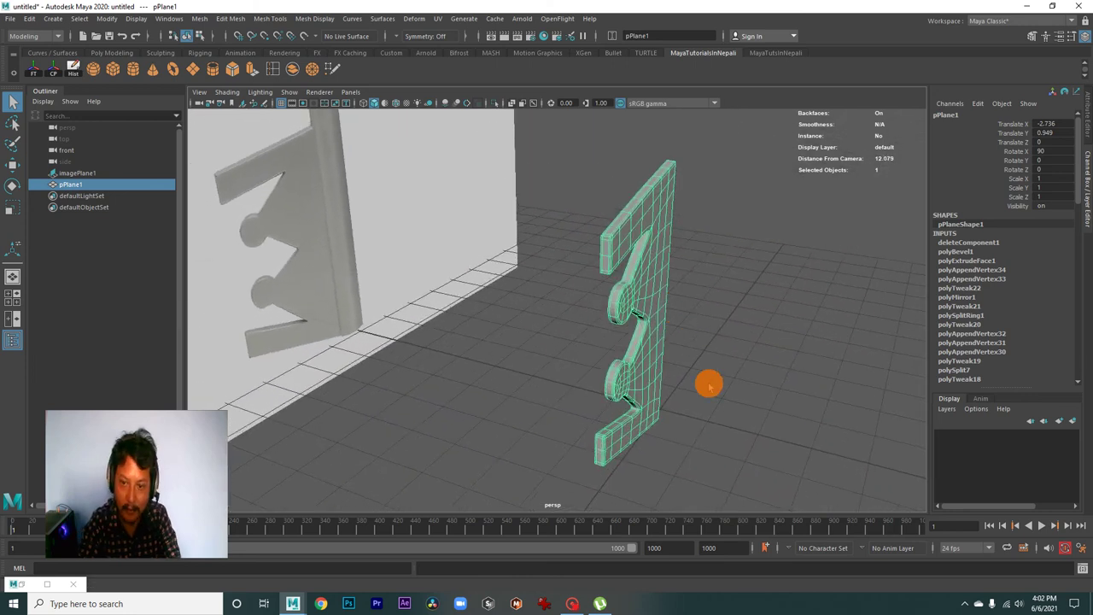
pyautogui.moveTo(621, 312)
pyautogui.keyDown('alt'); pyautogui.mouseDown()
pyautogui.moveTo(683, 276)
pyautogui.moveTo(674, 276)
pyautogui.moveTo(692, 288)
pyautogui.mouseUp(); pyautogui.keyUp('alt')
pyautogui.click(415, 19)
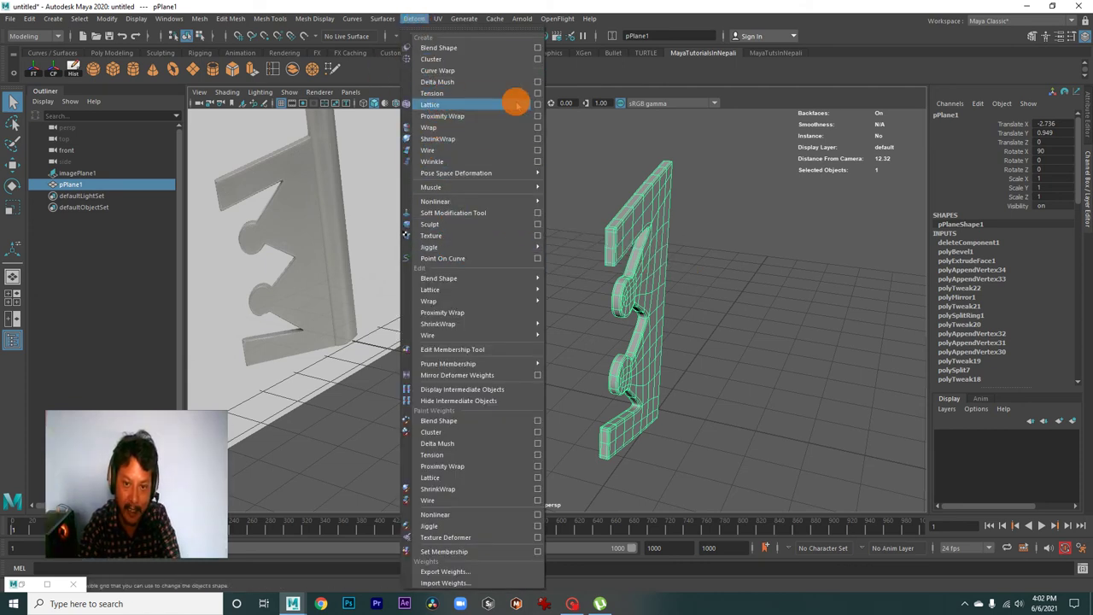
# Step: Create a 2×2×2 ffd1 lattice around the teeth plane and enter Lattice Point mode
pyautogui.click(536, 103)
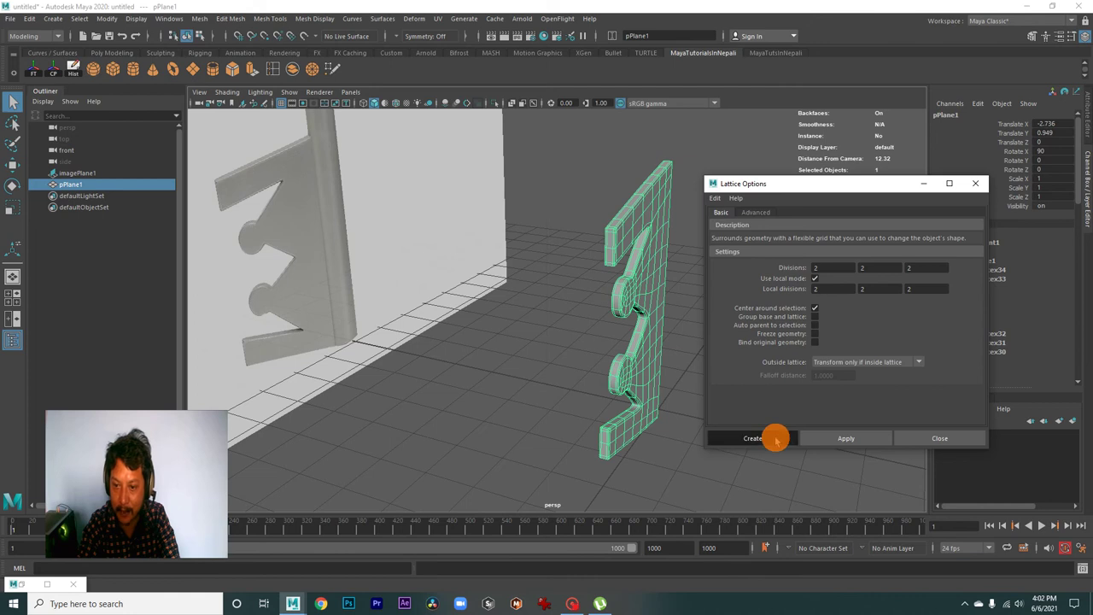
pyautogui.click(775, 440)
pyautogui.moveTo(683, 370)
pyautogui.keyDown('alt'); pyautogui.mouseDown()
pyautogui.moveTo(624, 271)
pyautogui.moveTo(665, 282)
pyautogui.mouseUp(); pyautogui.keyUp('alt')
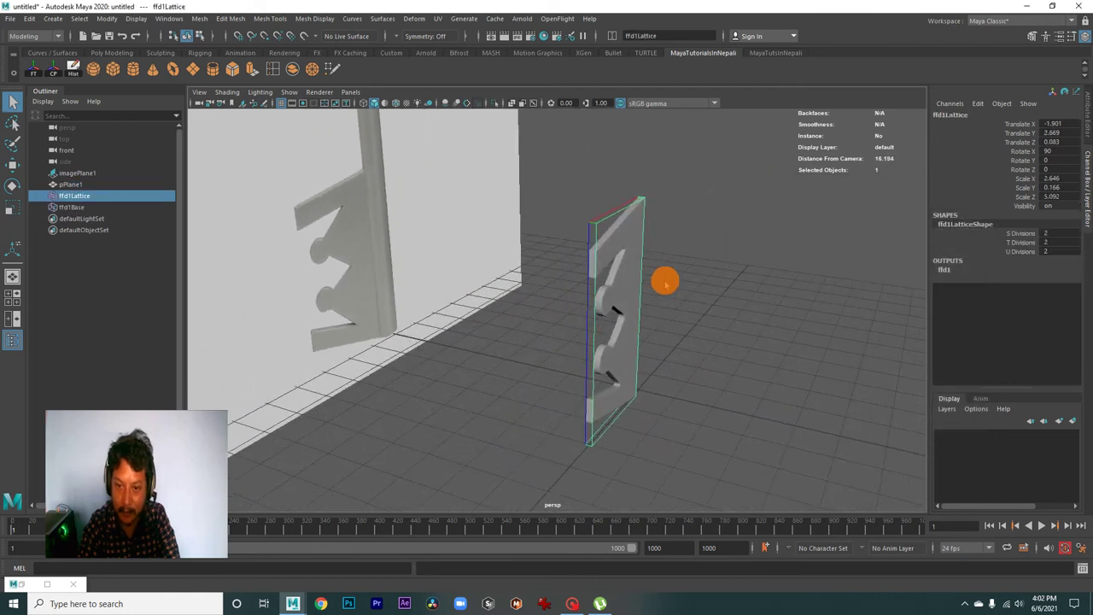
pyautogui.rightClick(613, 218)
pyautogui.click(613, 185)
pyautogui.moveTo(666, 222)
pyautogui.keyDown('alt'); pyautogui.mouseDown()
pyautogui.moveTo(725, 264)
pyautogui.moveTo(795, 273)
pyautogui.moveTo(730, 283)
pyautogui.mouseUp(); pyautogui.keyUp('alt')
# Step: Pull the right-hand lattice points left to reshape the teeth, back in object mode
pyautogui.moveTo(614, 205); pyautogui.dragTo(692, 402)
pyautogui.moveTo(692, 401)
pyautogui.keyDown('alt'); pyautogui.mouseDown()
pyautogui.moveTo(664, 432)
pyautogui.moveTo(566, 364)
pyautogui.moveTo(688, 407)
pyautogui.moveTo(717, 387)
pyautogui.moveTo(701, 398)
pyautogui.moveTo(730, 411)
pyautogui.mouseUp(); pyautogui.keyUp('alt')
pyautogui.moveTo(708, 410)
pyautogui.mouseDown()
pyautogui.moveTo(692, 411)
pyautogui.moveTo(740, 409)
pyautogui.moveTo(555, 368)
pyautogui.mouseUp()
pyautogui.moveTo(561, 224); pyautogui.dragTo(615, 208, button='right')
pyautogui.click(703, 433)
pyautogui.moveTo(704, 433)
pyautogui.keyDown('alt'); pyautogui.mouseDown()
pyautogui.moveTo(663, 398)
pyautogui.moveTo(593, 251)
pyautogui.mouseUp(); pyautogui.keyUp('alt')
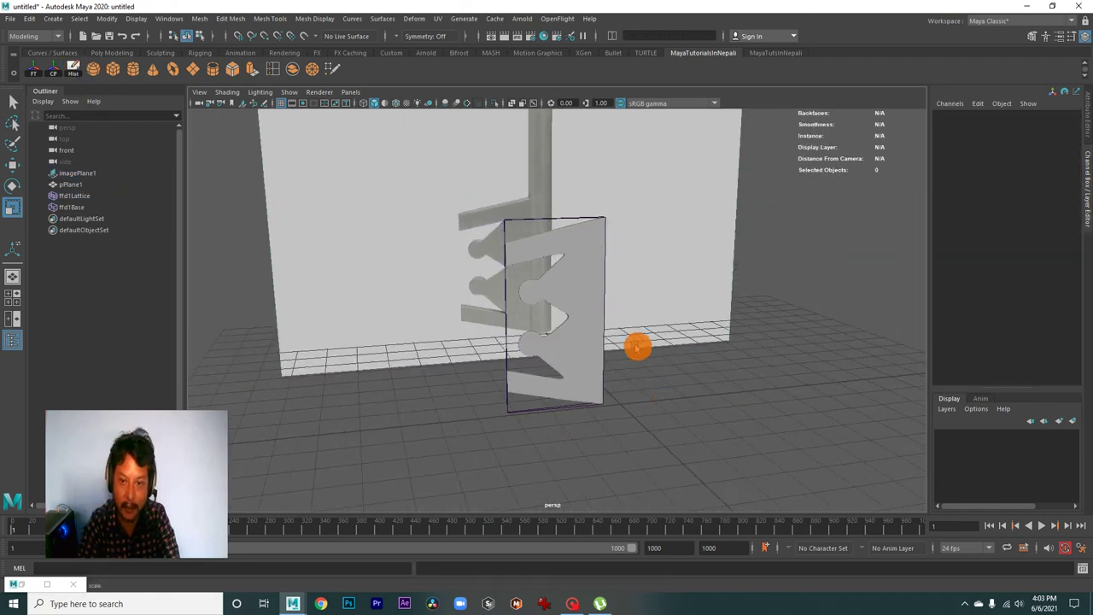
# Step: Delete the teeth plane's history to bake the lattice, then frame it in front view
pyautogui.click(579, 308)
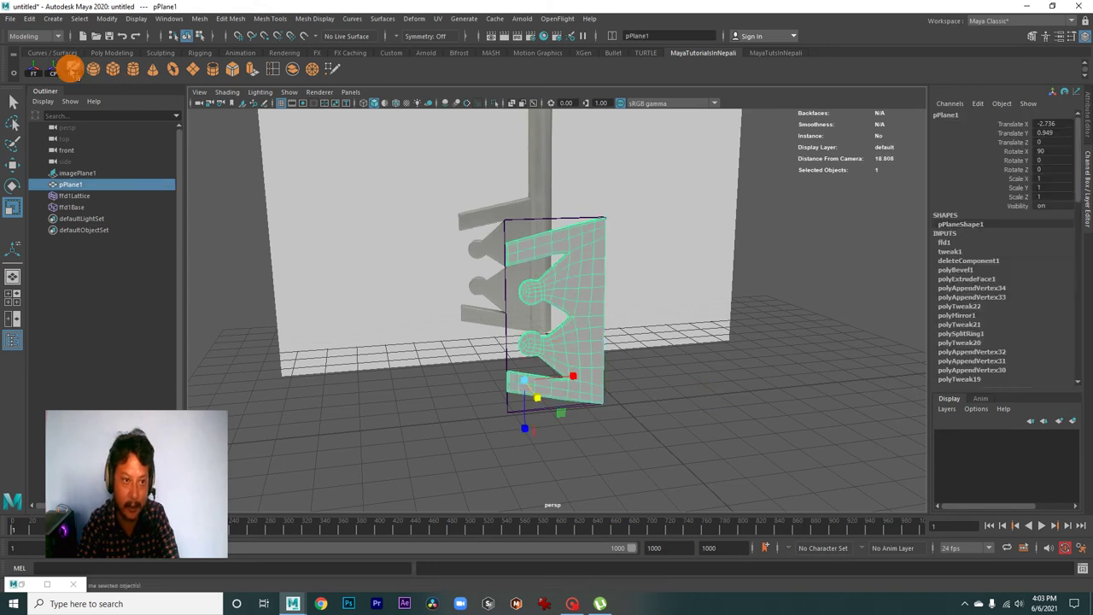
pyautogui.click(71, 70)
pyautogui.click(683, 429)
pyautogui.click(537, 300)
pyautogui.moveTo(624, 381)
pyautogui.keyDown('alt'); pyautogui.mouseDown()
pyautogui.moveTo(633, 417)
pyautogui.moveTo(592, 384)
pyautogui.moveTo(488, 350)
pyautogui.moveTo(464, 384)
pyautogui.moveTo(474, 316)
pyautogui.mouseUp(); pyautogui.keyUp('alt')
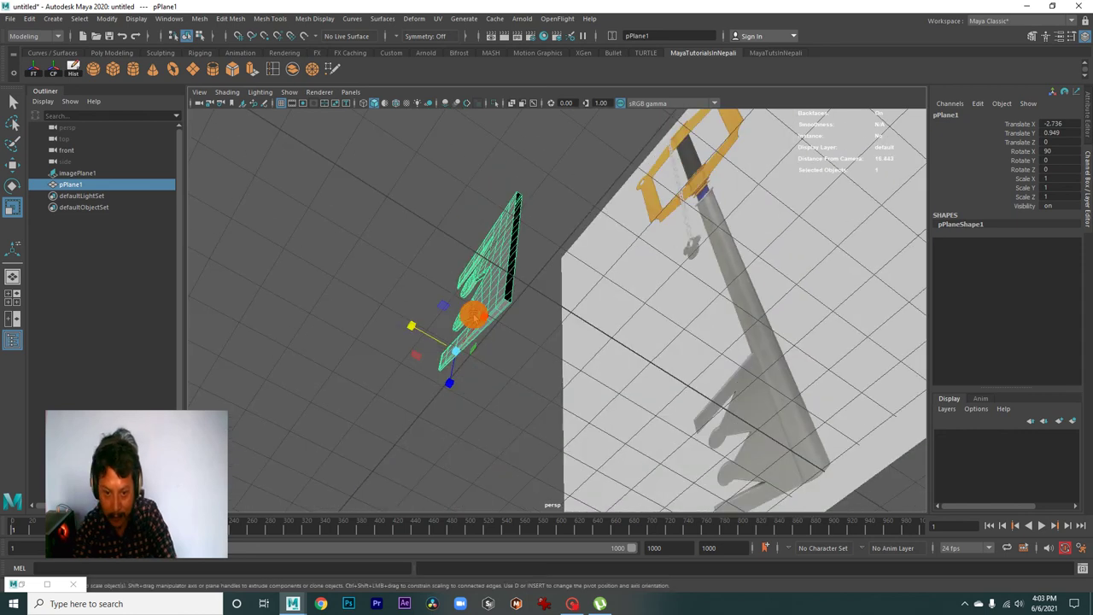
pyautogui.press('space')
pyautogui.press('space')
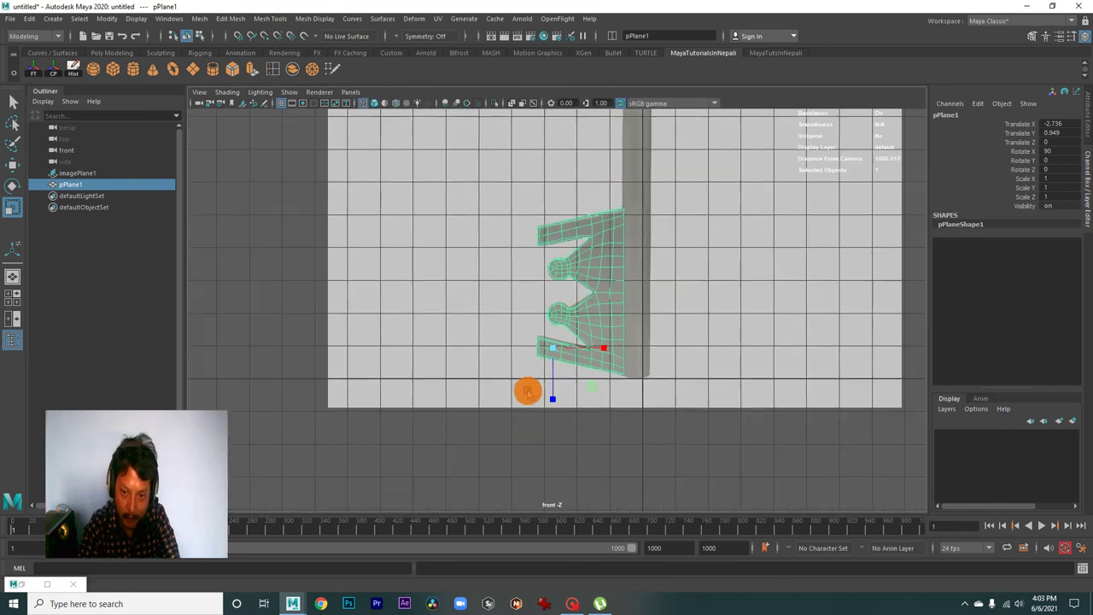
pyautogui.moveTo(586, 370)
pyautogui.keyDown('alt'); pyautogui.mouseDown(button='right')
pyautogui.moveTo(707, 407)
pyautogui.moveTo(688, 384)
pyautogui.moveTo(676, 425)
pyautogui.moveTo(610, 373)
pyautogui.moveTo(658, 389)
pyautogui.moveTo(464, 283)
pyautogui.moveTo(430, 378)
pyautogui.moveTo(459, 378)
pyautogui.moveTo(470, 267)
pyautogui.mouseUp(button='right'); pyautogui.keyUp('alt')
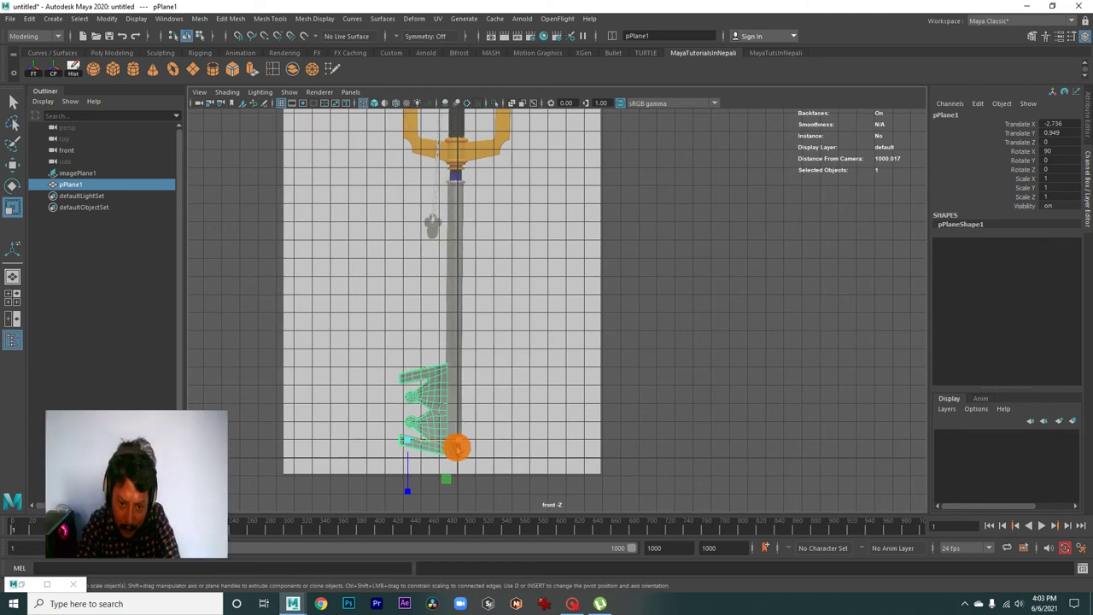
pyautogui.moveTo(457, 327)
pyautogui.keyDown('alt'); pyautogui.mouseDown(button='right')
pyautogui.moveTo(452, 378)
pyautogui.moveTo(474, 385)
pyautogui.mouseUp(button='right'); pyautogui.keyUp('alt')
# Step: Create a polygon cylinder and scale it uniformly down to 0.377
pyautogui.click(133, 70)
pyautogui.moveTo(476, 305)
pyautogui.keyDown('alt'); pyautogui.mouseDown(button='right')
pyautogui.moveTo(554, 253)
pyautogui.moveTo(898, 398)
pyautogui.moveTo(590, 360)
pyautogui.mouseUp(button='right'); pyautogui.keyUp('alt')
pyautogui.keyDown('alt'); pyautogui.moveTo(589, 360); pyautogui.dragTo(624, 315, button='middle'); pyautogui.keyUp('alt')
pyautogui.moveTo(565, 405); pyautogui.dragTo(482, 395)
# Step: Move the cylinder beside the teeth's right edge and switch it to vertex editing
pyautogui.press('w')
pyautogui.moveTo(548, 403); pyautogui.dragTo(534, 376)
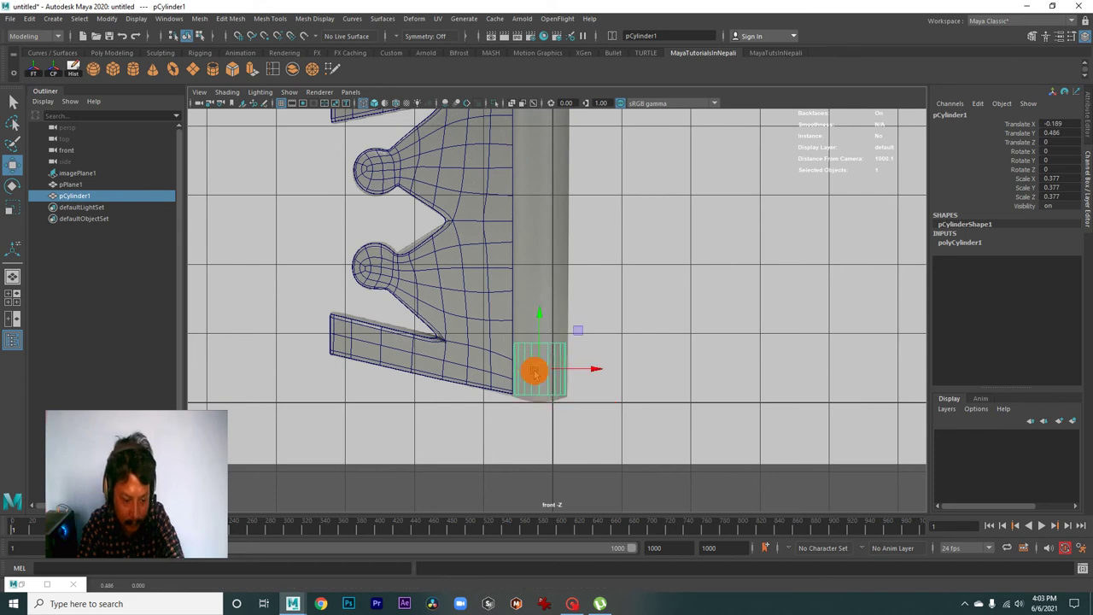
pyautogui.press('r')
pyautogui.rightClick(555, 355)
pyautogui.rightClick(552, 348)
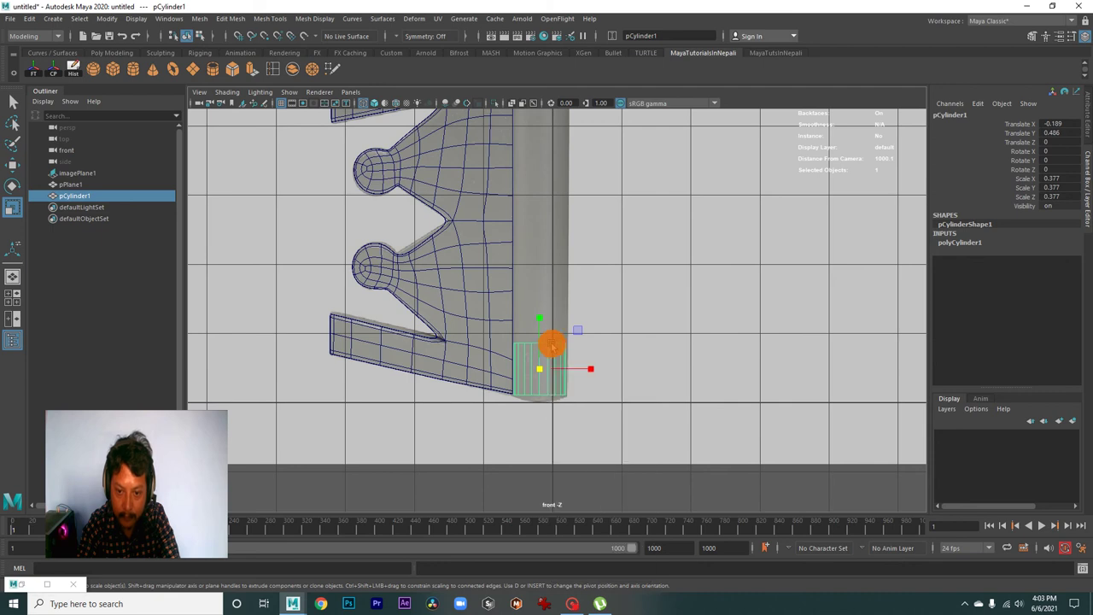
pyautogui.moveTo(553, 345); pyautogui.dragTo(470, 309, button='right')
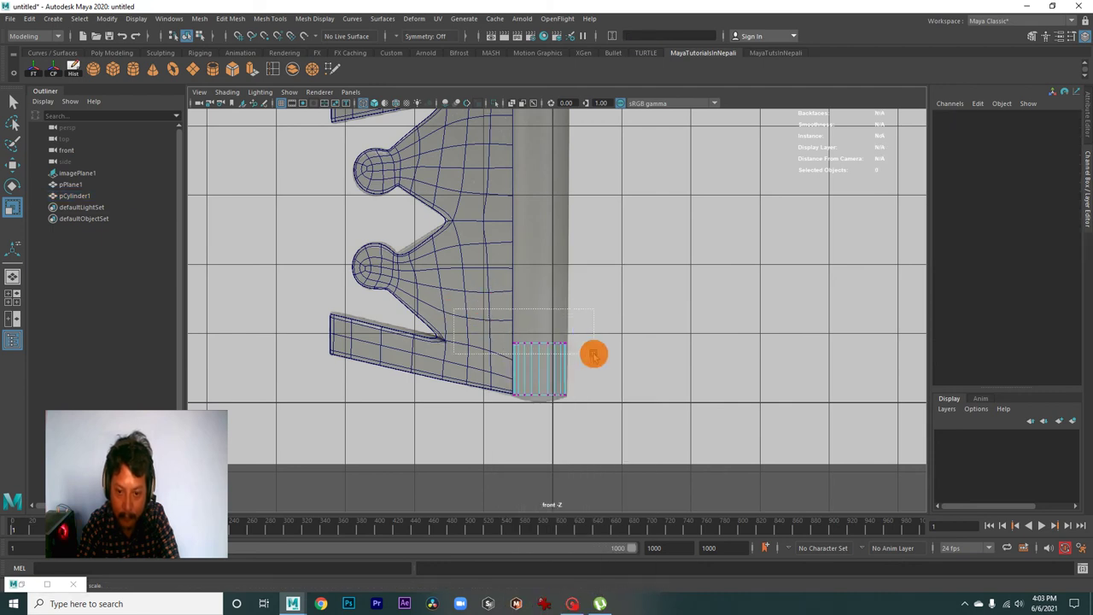
# Step: Select the cylinder's top vertex row and drag it upward into a long shaft
pyautogui.moveTo(593, 355); pyautogui.dragTo(595, 353)
pyautogui.scroll(-3, 611, 348)
pyautogui.press('w')
pyautogui.keyDown('alt'); pyautogui.moveTo(624, 327); pyautogui.dragTo(585, 448, button='middle'); pyautogui.keyUp('alt')
pyautogui.moveTo(548, 424); pyautogui.dragTo(537, 152)
pyautogui.scroll(-3, 612, 230)
pyautogui.scroll(2, 612, 230)
pyautogui.keyDown('alt'); pyautogui.moveTo(612, 229); pyautogui.dragTo(625, 405, button='middle'); pyautogui.keyUp('alt')
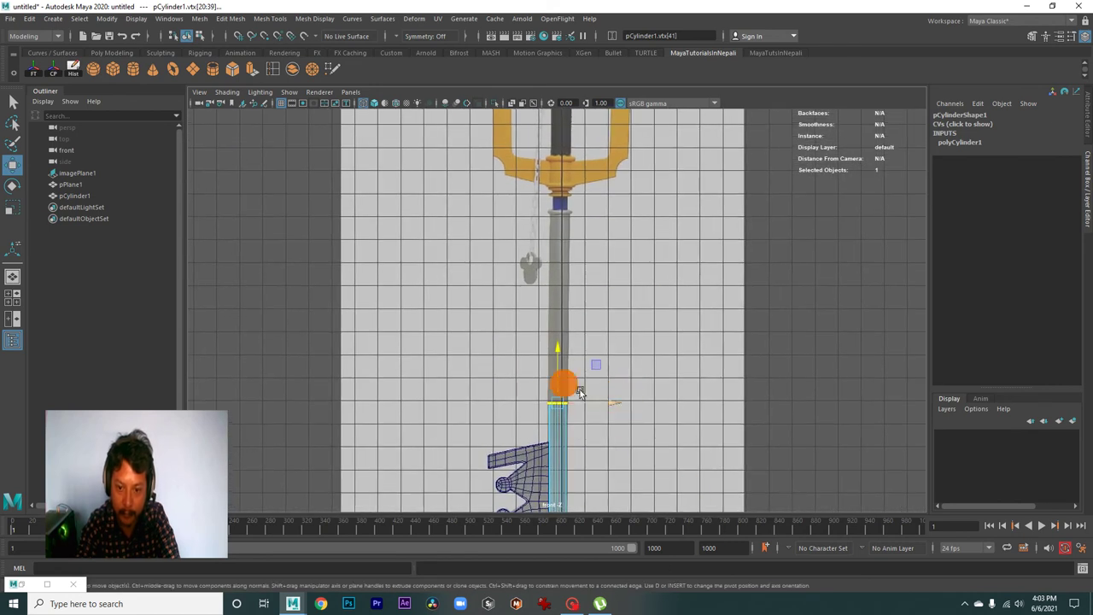
# Step: Raise the shaft's top vertices further, up to the collar below the guard ring
pyautogui.moveTo(557, 403); pyautogui.dragTo(554, 213)
pyautogui.scroll(2, 664, 330)
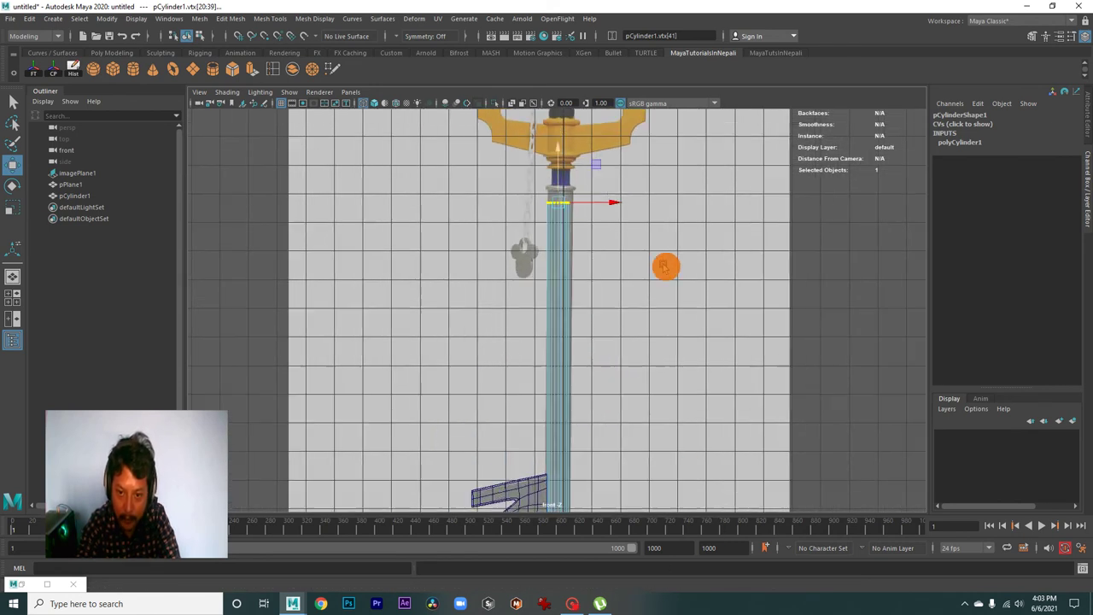
pyautogui.keyDown('alt'); pyautogui.moveTo(664, 329); pyautogui.dragTo(656, 406, button='middle'); pyautogui.keyUp('alt')
pyautogui.keyDown('alt'); pyautogui.moveTo(655, 407); pyautogui.dragTo(1038, 556, button='right'); pyautogui.keyUp('alt')
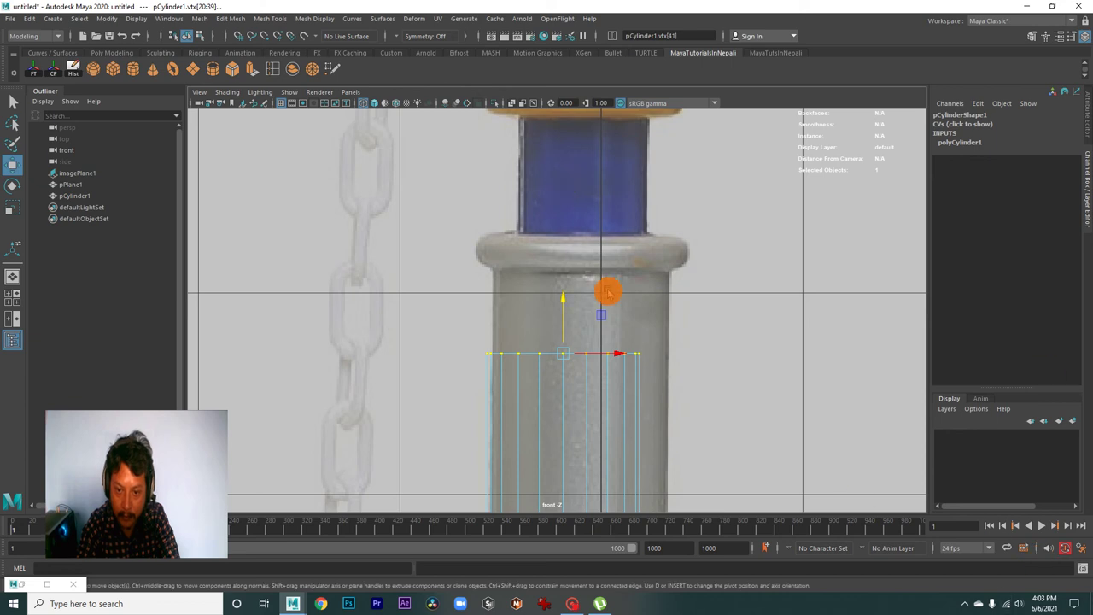
pyautogui.moveTo(567, 305); pyautogui.dragTo(573, 193)
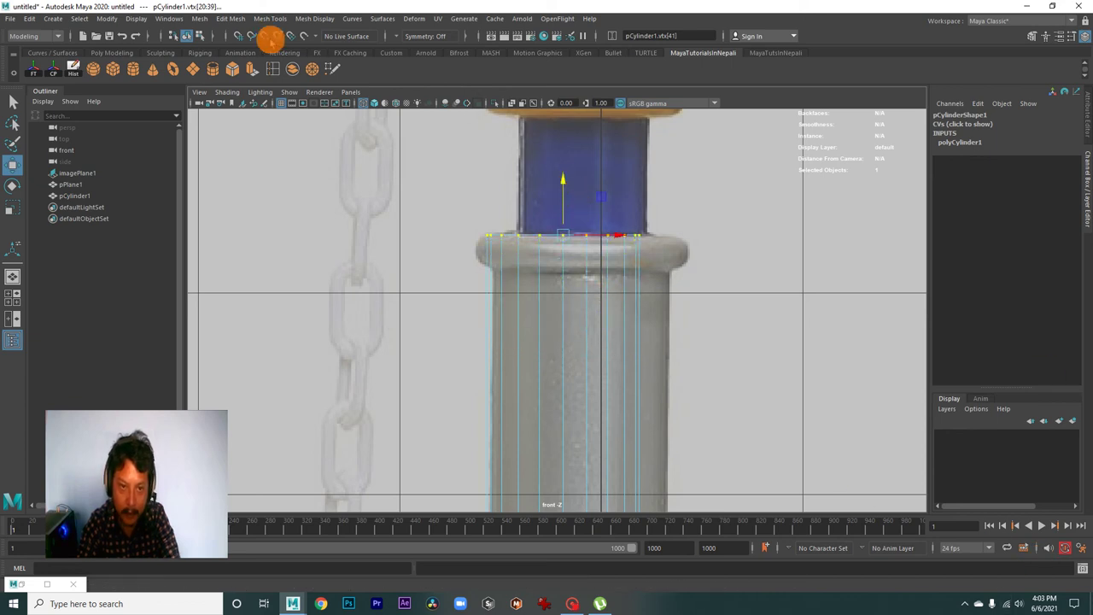
# Step: Insert an edge loop near the top of the shaft cylinder
pyautogui.click(269, 69)
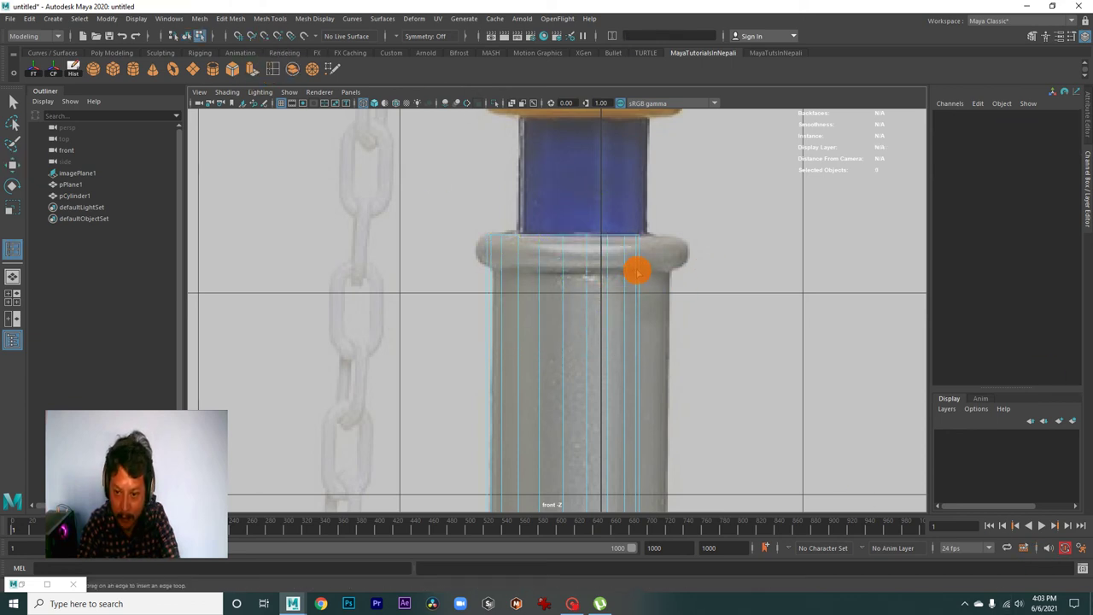
pyautogui.click(637, 272)
pyautogui.press('w')
pyautogui.rightClick(603, 249)
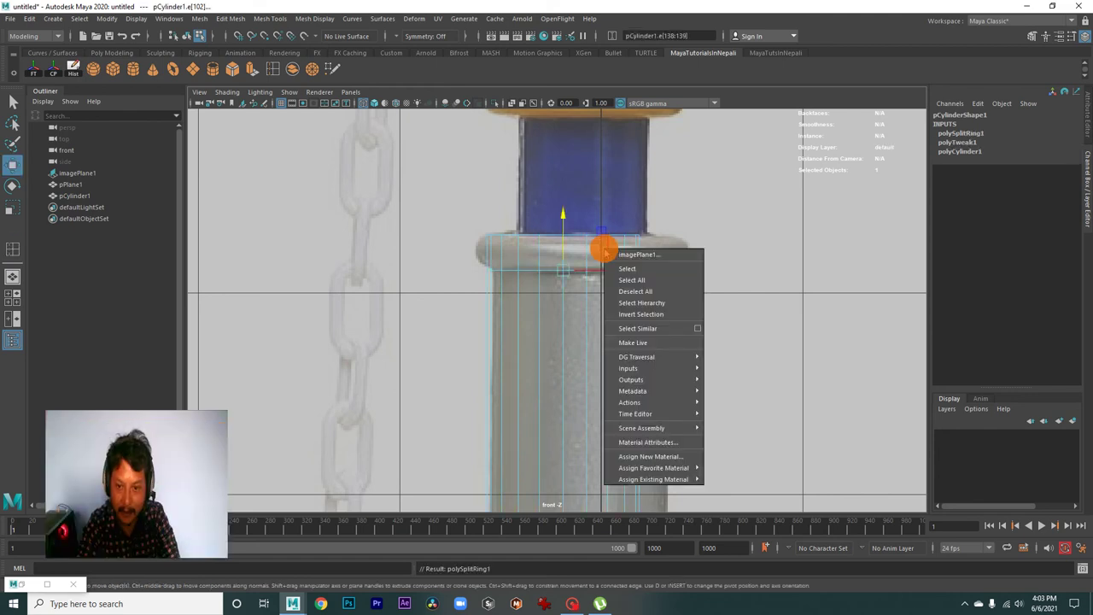
pyautogui.click(617, 276)
# Step: Select the top band's face loop and extrude it outward into a ring cap
pyautogui.rightClick(586, 269)
pyautogui.click(589, 256)
pyautogui.rightClick(590, 255)
pyautogui.rightClick(589, 256)
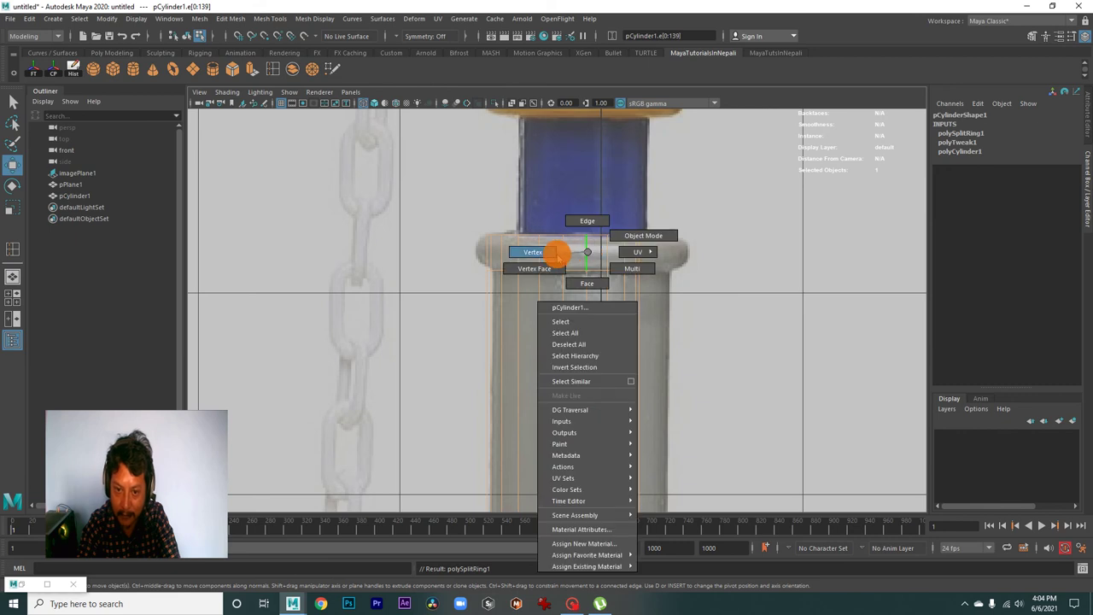
pyautogui.click(586, 280)
pyautogui.click(596, 256)
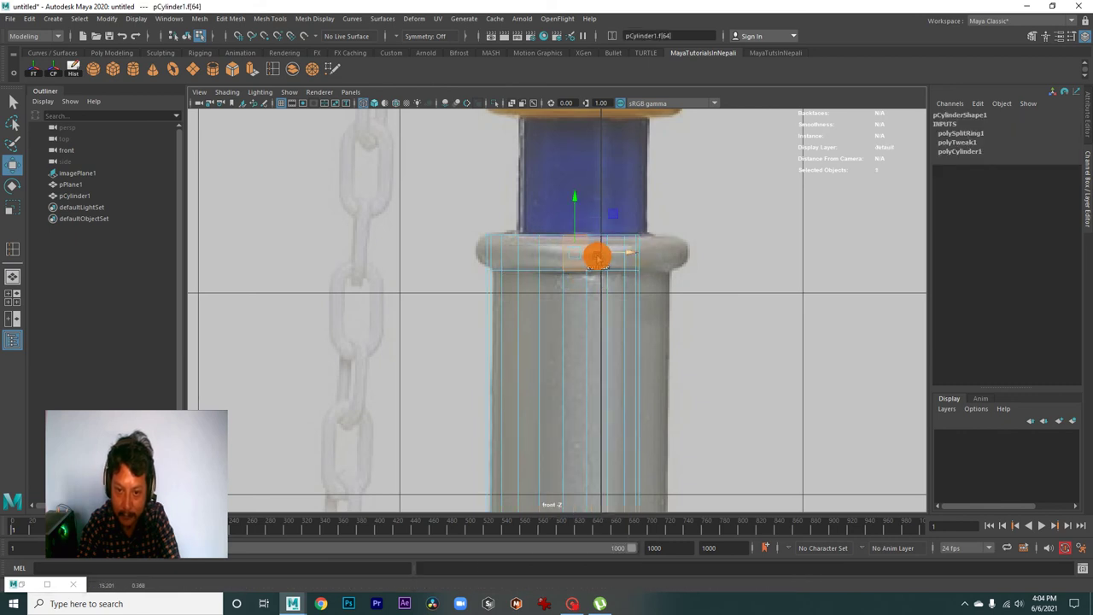
pyautogui.doubleClick(598, 262)
pyautogui.click(248, 70)
pyautogui.moveTo(675, 252); pyautogui.dragTo(690, 255)
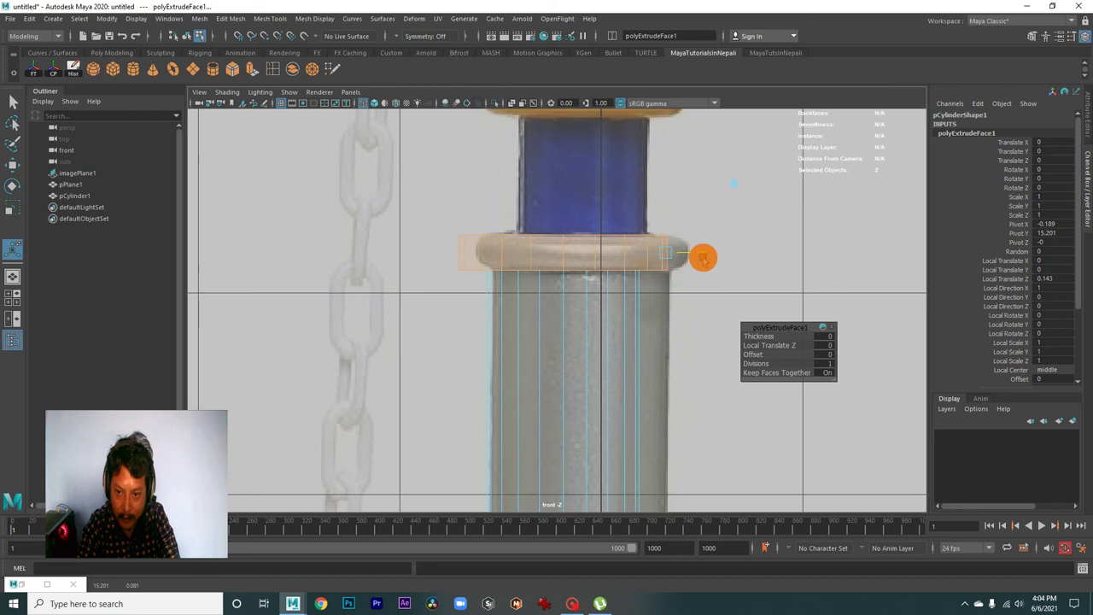
# Step: Return to Object Mode, orbit around the model, and reselect the shaft cylinder
pyautogui.rightClick(617, 248)
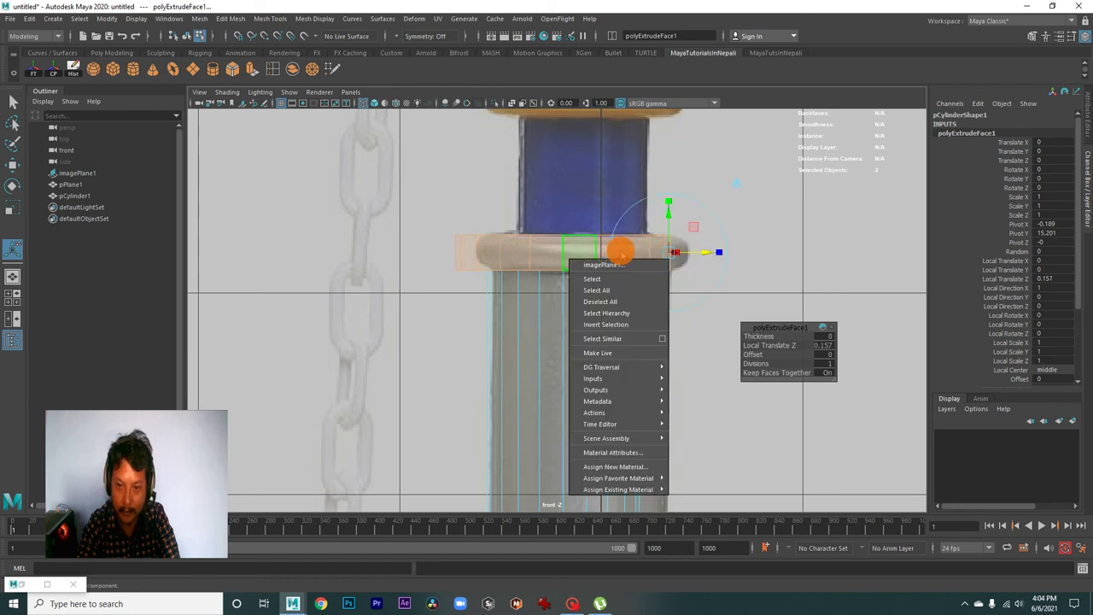
pyautogui.moveTo(564, 249); pyautogui.dragTo(598, 231, button='right')
pyautogui.click(598, 232)
pyautogui.press('space')
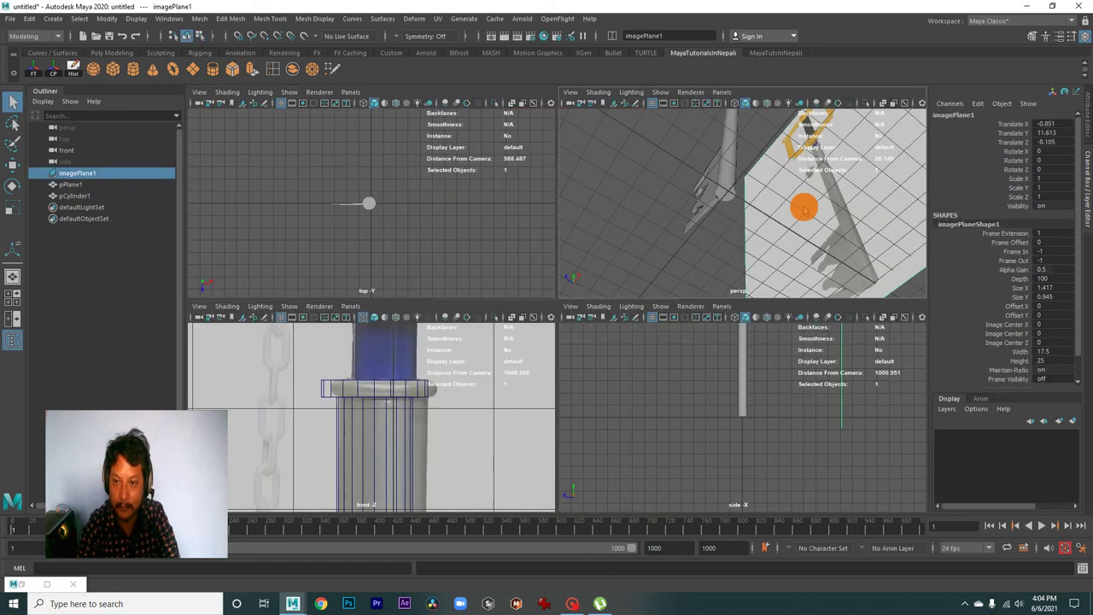
pyautogui.press('space')
pyautogui.moveTo(605, 268)
pyautogui.keyDown('alt'); pyautogui.mouseDown()
pyautogui.moveTo(651, 297)
pyautogui.moveTo(605, 171)
pyautogui.moveTo(586, 285)
pyautogui.mouseUp(); pyautogui.keyUp('alt')
pyautogui.click(604, 171)
pyautogui.scroll(5, 627, 249)
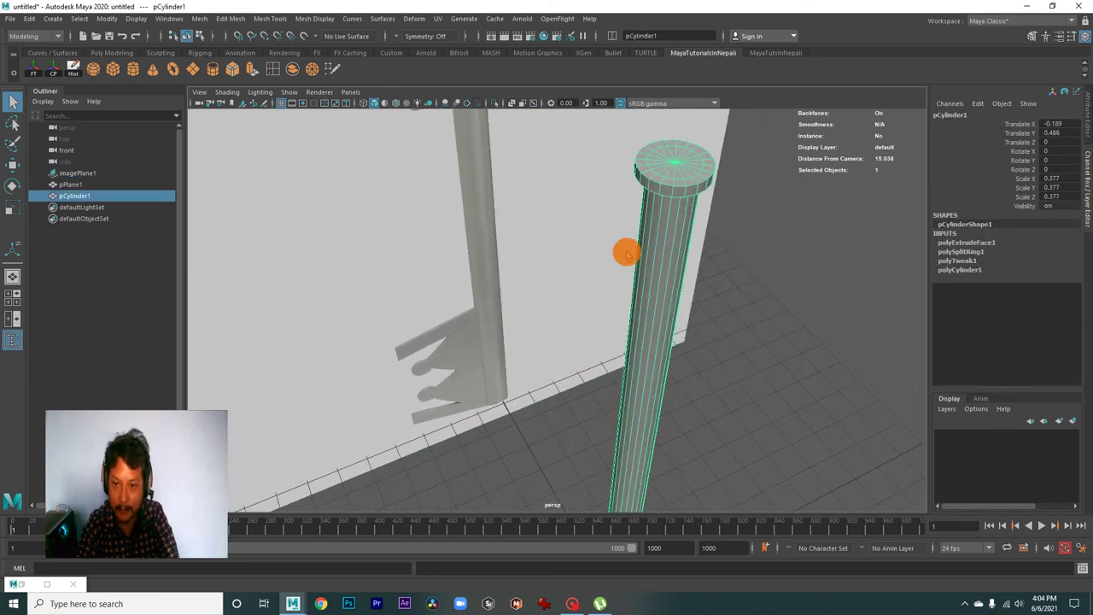
pyautogui.scroll(3, 629, 324)
pyautogui.moveTo(547, 293); pyautogui.dragTo(554, 247, button='right')
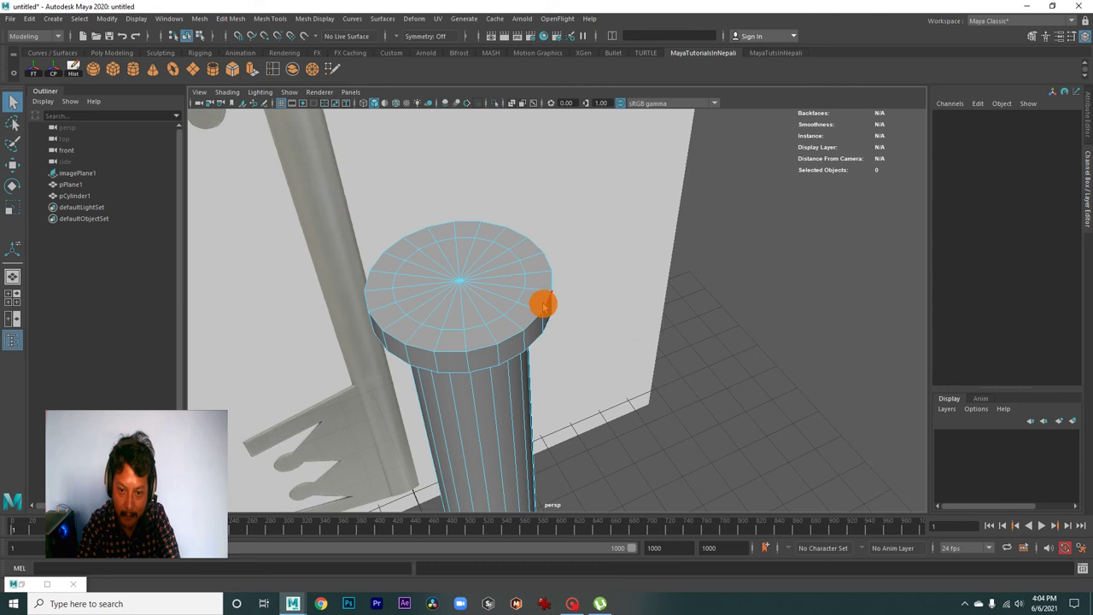
# Step: Bevel the ring cap's edge loop at Fraction 0.3 with 3 segments, then return to Object Mode
pyautogui.click(543, 305)
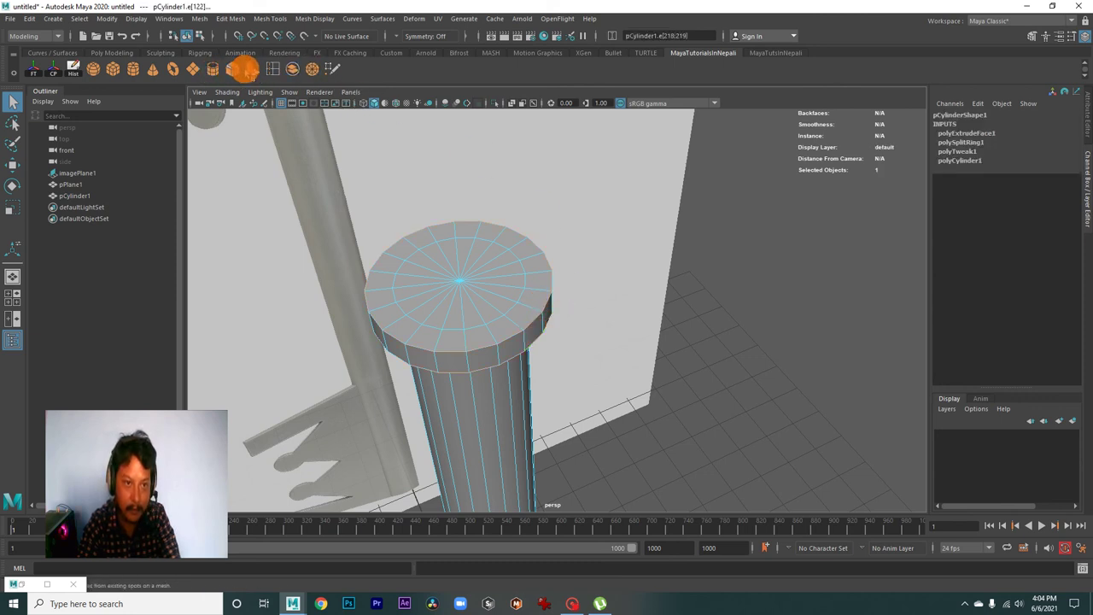
pyautogui.click(234, 70)
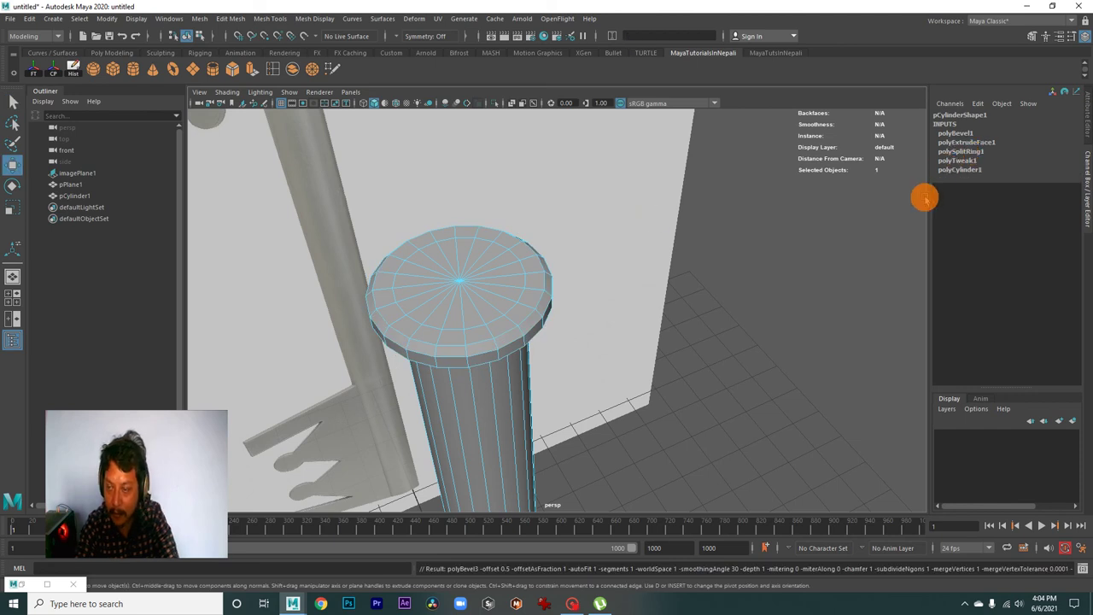
pyautogui.click(956, 133)
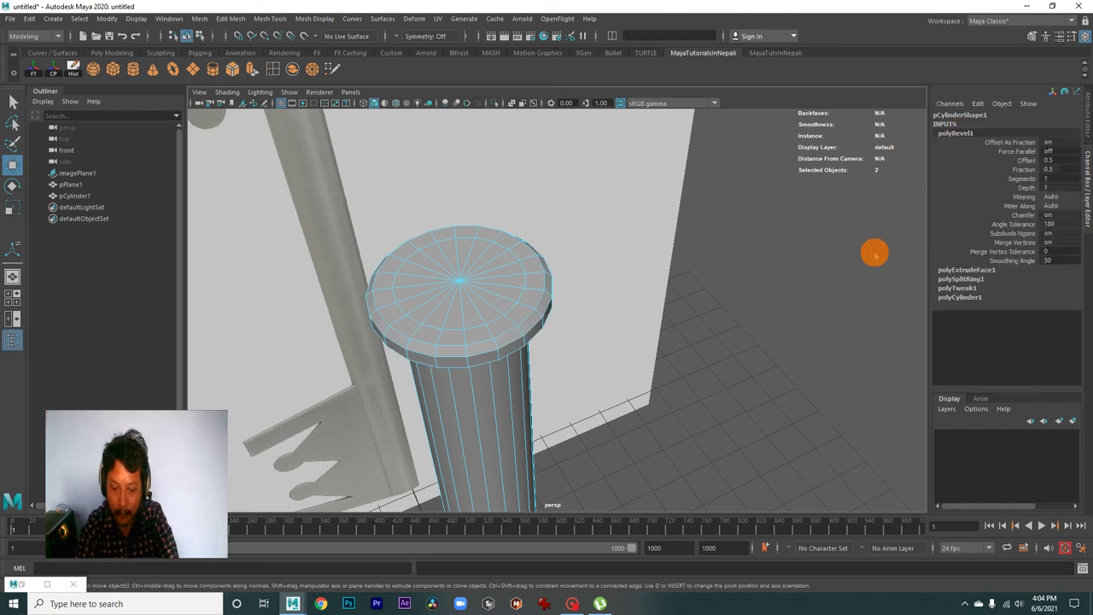
pyautogui.press('t')
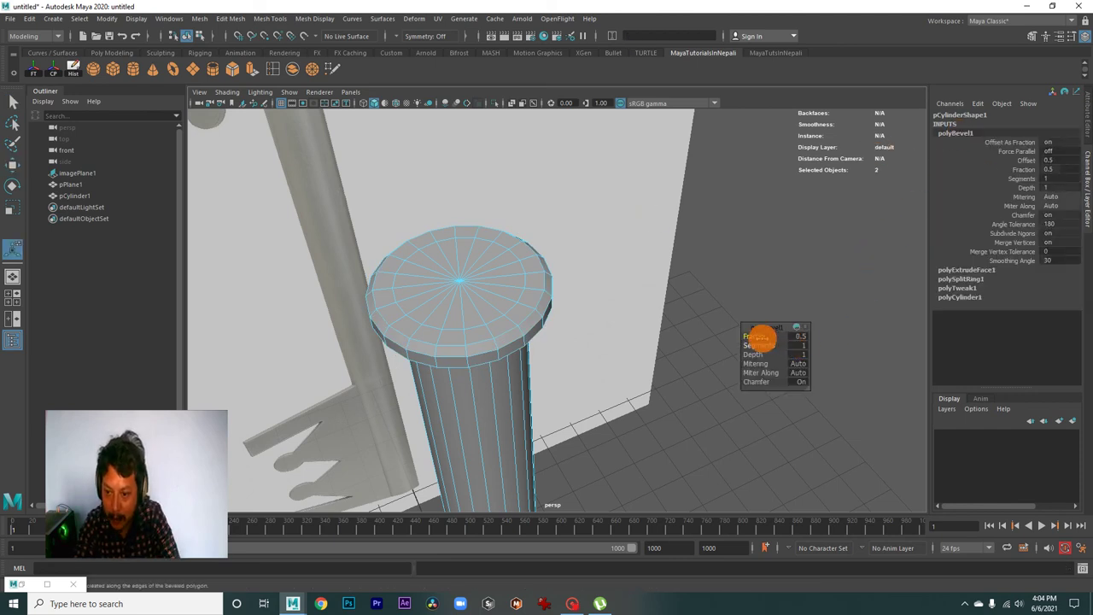
pyautogui.moveTo(759, 334); pyautogui.dragTo(757, 336)
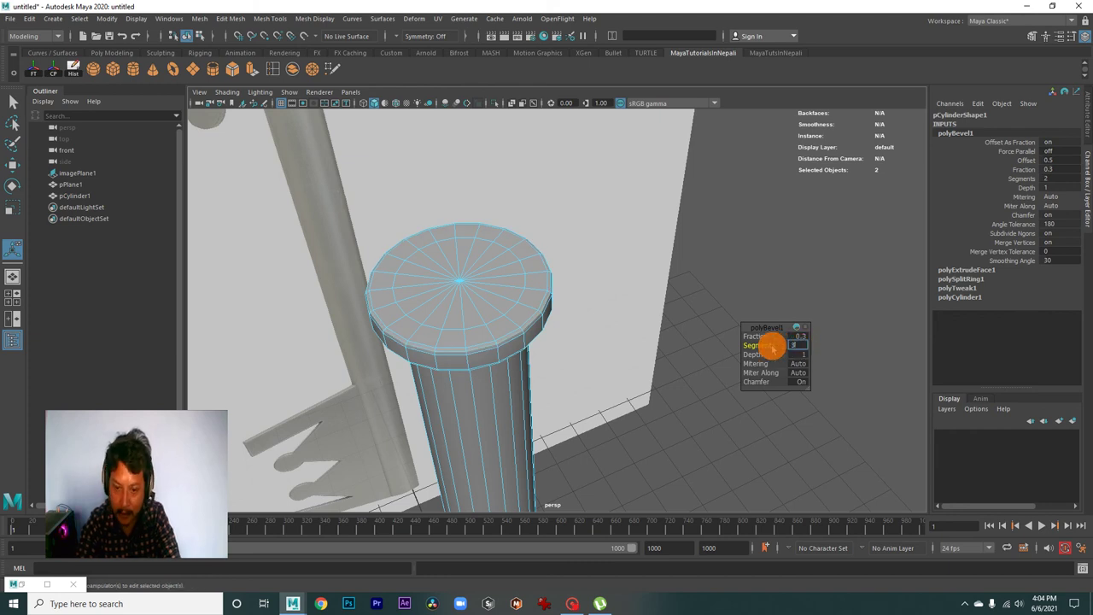
pyautogui.moveTo(522, 273); pyautogui.dragTo(571, 259, button='right')
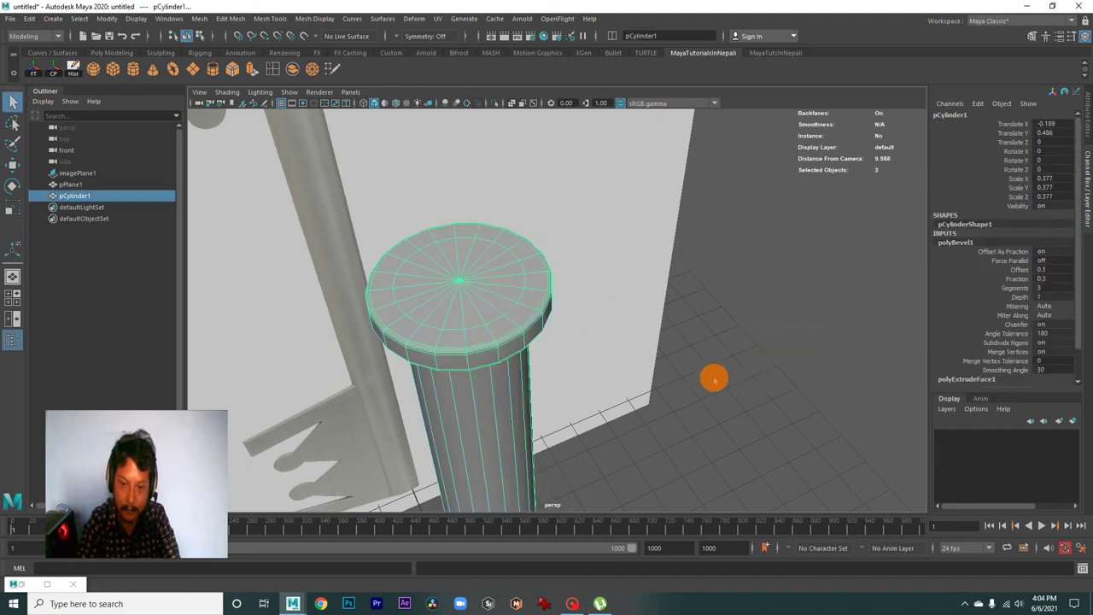
pyautogui.click(575, 324)
# Step: Add an edge loop on the cylinder just under the bevelled ring cap
pyautogui.click(551, 323)
pyautogui.keyDown('alt'); pyautogui.moveTo(566, 325); pyautogui.dragTo(637, 367); pyautogui.keyUp('alt')
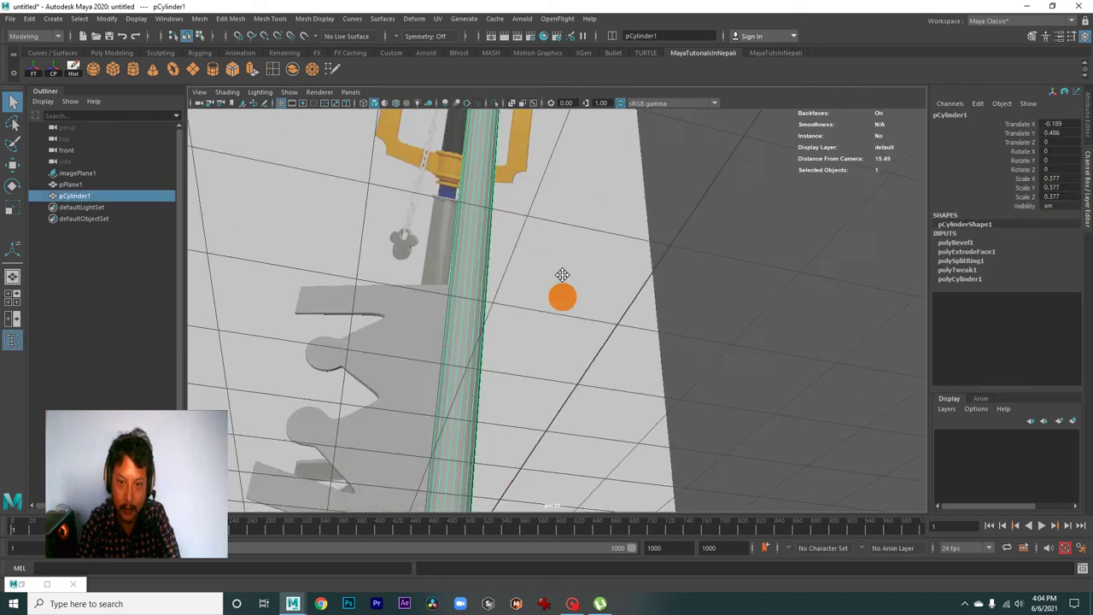
pyautogui.keyDown('alt'); pyautogui.moveTo(637, 368); pyautogui.dragTo(732, 417, button='right'); pyautogui.keyUp('alt')
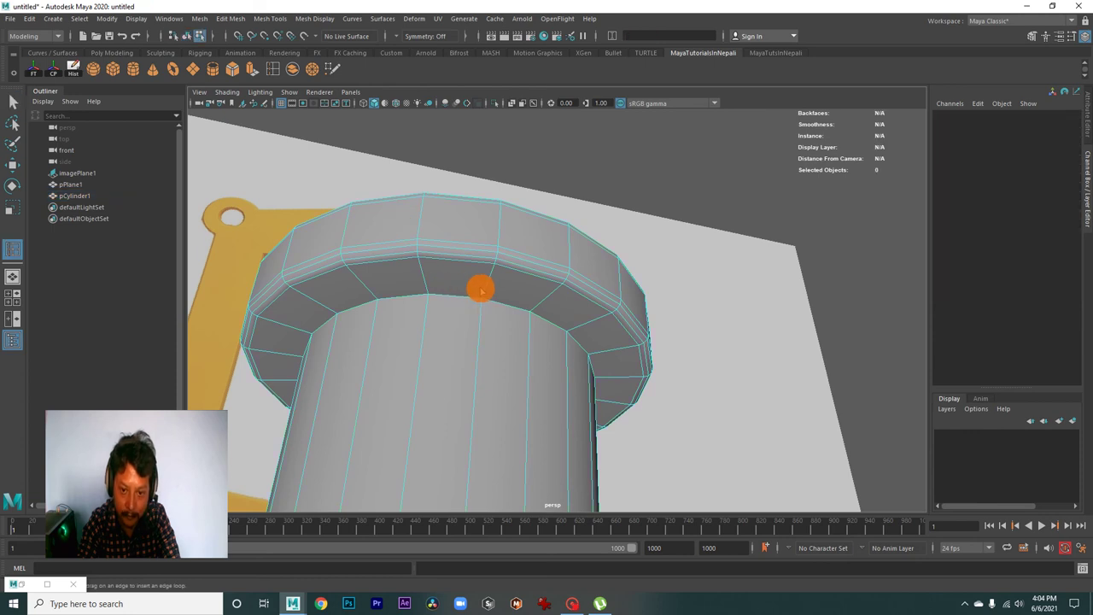
pyautogui.moveTo(448, 289); pyautogui.dragTo(487, 292)
pyautogui.click(483, 307)
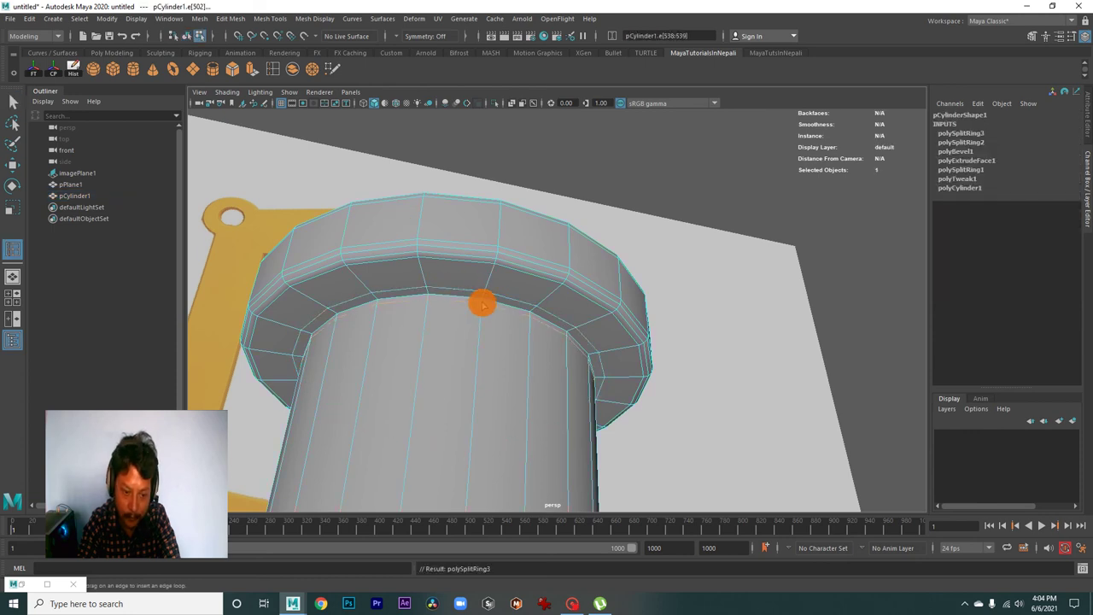
pyautogui.press('w')
pyautogui.moveTo(481, 261); pyautogui.dragTo(540, 247, button='right')
# Step: Orbit out over the keyblade, then select pCylinder1 and close in on its base
pyautogui.scroll(-5, 803, 316)
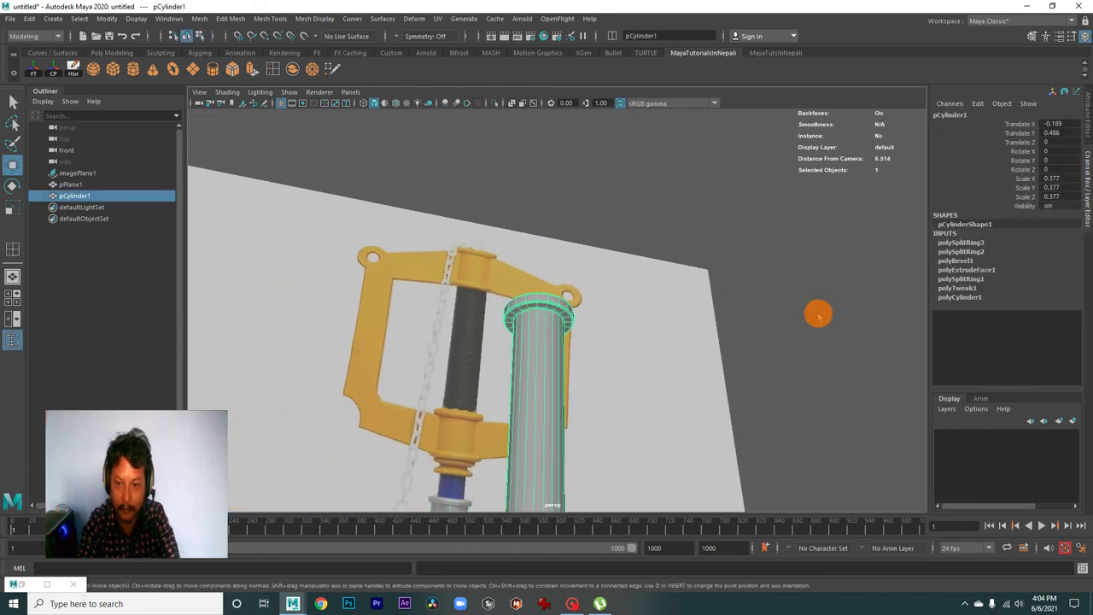
pyautogui.keyDown('alt'); pyautogui.moveTo(817, 313); pyautogui.dragTo(625, 264); pyautogui.keyUp('alt')
pyautogui.scroll(3, 632, 341)
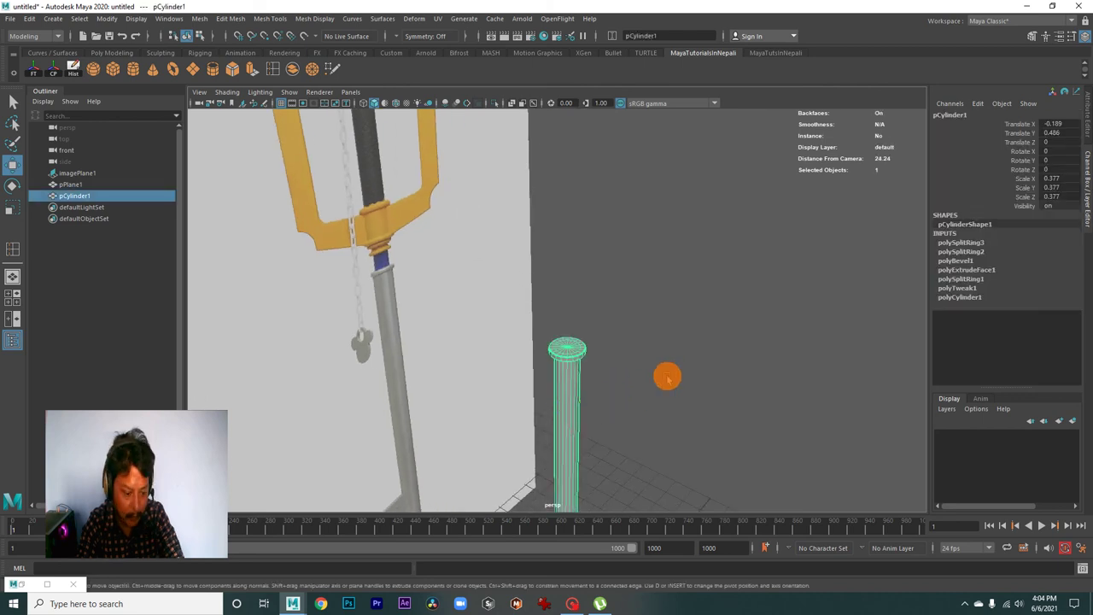
pyautogui.click(667, 377)
pyautogui.scroll(2, 664, 371)
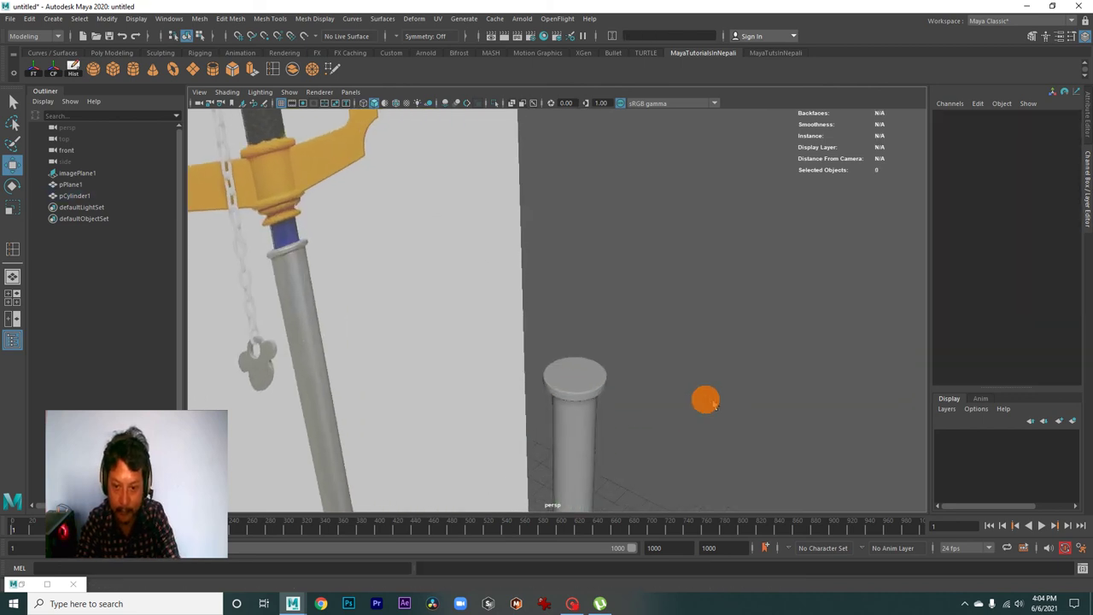
pyautogui.scroll(2, 675, 342)
pyautogui.scroll(2, 726, 325)
pyautogui.keyDown('alt'); pyautogui.moveTo(803, 350); pyautogui.dragTo(675, 271); pyautogui.keyUp('alt')
pyautogui.scroll(-3, 603, 385)
pyautogui.moveTo(602, 385)
pyautogui.keyDown('alt'); pyautogui.mouseDown()
pyautogui.moveTo(691, 341)
pyautogui.moveTo(610, 293)
pyautogui.moveTo(586, 304)
pyautogui.moveTo(603, 442)
pyautogui.mouseUp(); pyautogui.keyUp('alt')
pyautogui.click(578, 299)
pyautogui.scroll(3, 743, 470)
pyautogui.moveTo(743, 471)
pyautogui.keyDown('alt'); pyautogui.mouseDown()
pyautogui.moveTo(567, 299)
pyautogui.moveTo(670, 367)
pyautogui.moveTo(672, 325)
pyautogui.moveTo(631, 409)
pyautogui.moveTo(652, 432)
pyautogui.moveTo(644, 363)
pyautogui.moveTo(627, 351)
pyautogui.mouseUp(); pyautogui.keyUp('alt')
# Step: Undo a stray edge loop near the base and select the cylinder's bottom rim edges
pyautogui.click(290, 68)
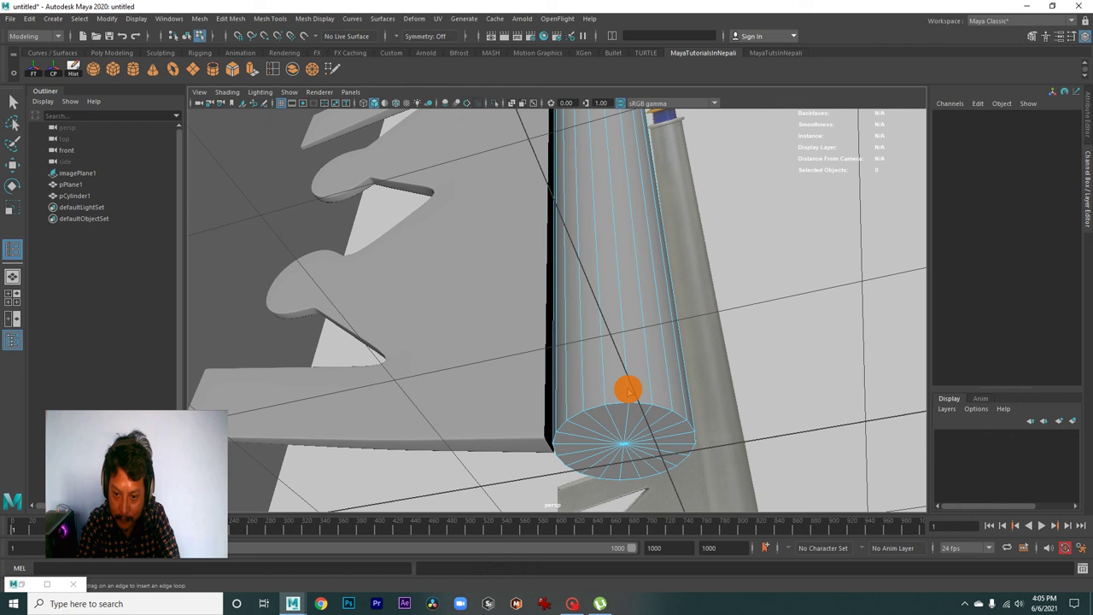
pyautogui.click(628, 390)
pyautogui.moveTo(629, 390)
pyautogui.keyDown('alt'); pyautogui.mouseDown()
pyautogui.moveTo(647, 379)
pyautogui.moveTo(580, 381)
pyautogui.moveTo(665, 287)
pyautogui.mouseUp(); pyautogui.keyUp('alt')
pyautogui.hotkey('ctrl', 'z')
pyautogui.click(291, 70)
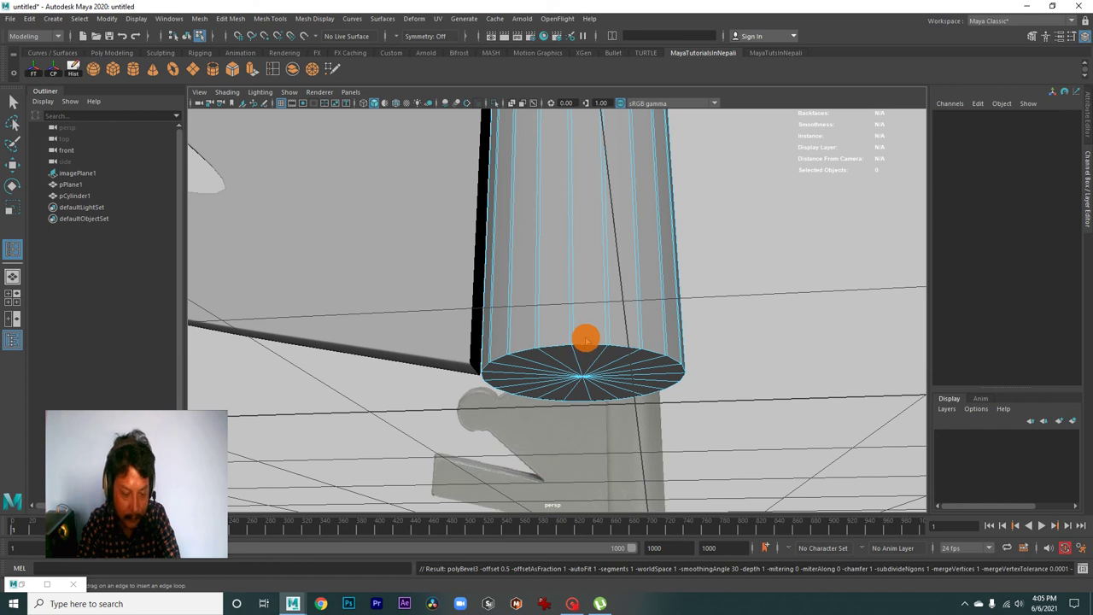
pyautogui.press('w')
pyautogui.moveTo(589, 237); pyautogui.dragTo(608, 321, button='right')
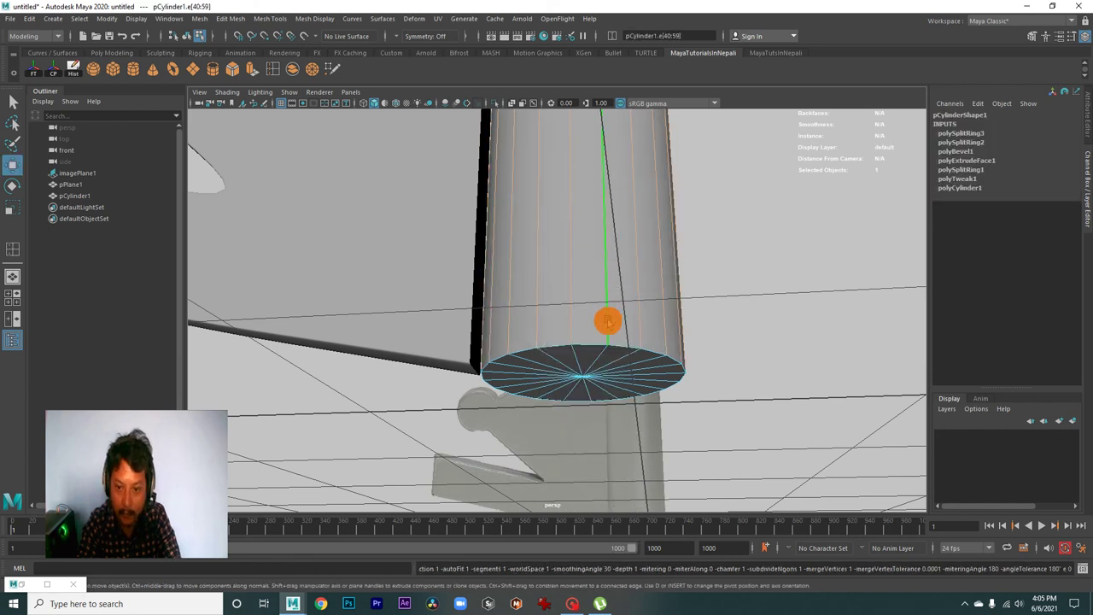
# Step: Bevel the bottom rim at Fraction 0.2 with 3 segments, then return to Object Mode
pyautogui.click(232, 68)
pyautogui.keyDown('alt'); pyautogui.moveTo(641, 269); pyautogui.dragTo(720, 288); pyautogui.keyUp('alt')
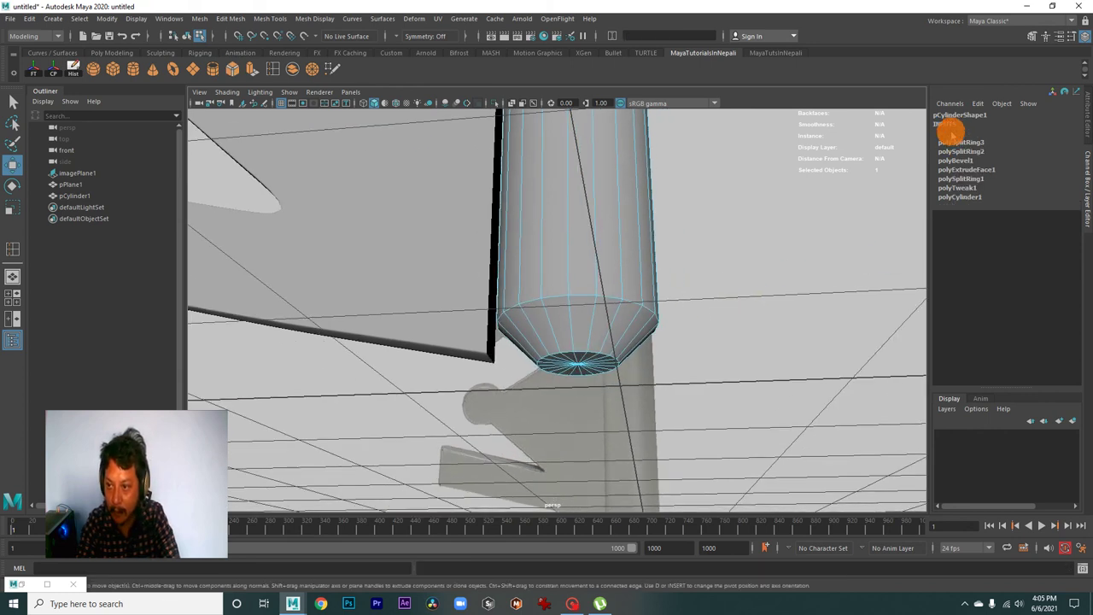
pyautogui.click(949, 132)
pyautogui.press('t')
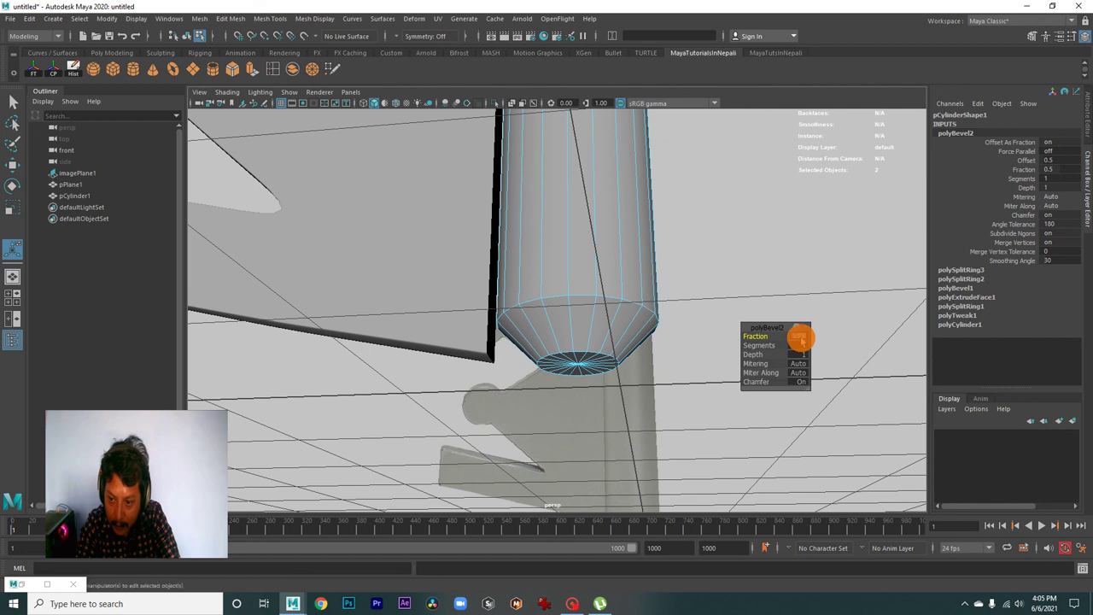
pyautogui.moveTo(801, 339); pyautogui.dragTo(799, 341)
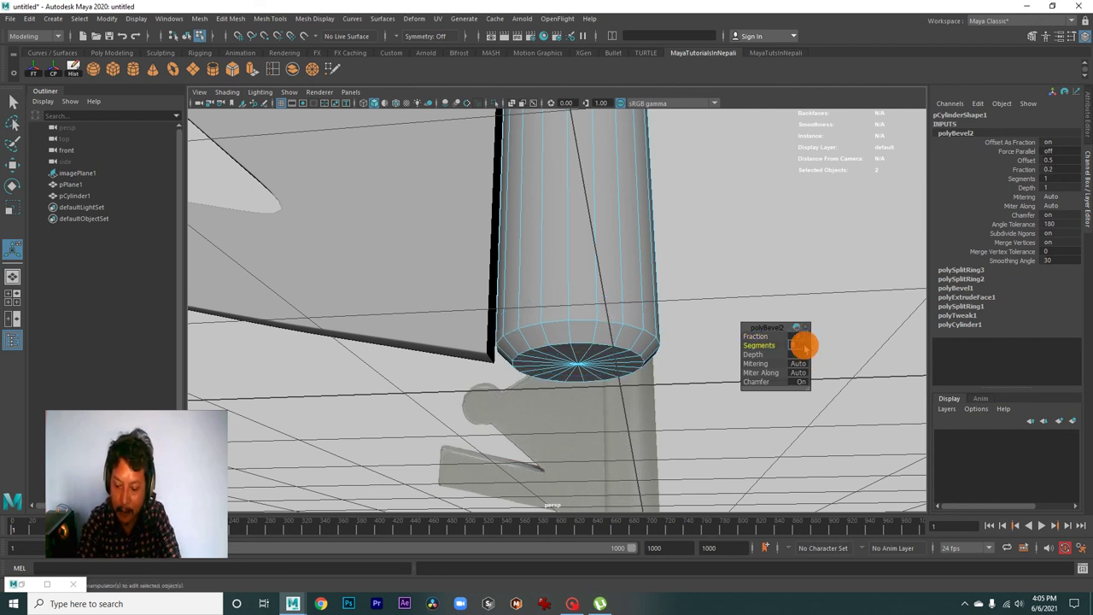
pyautogui.moveTo(802, 345); pyautogui.dragTo(804, 345)
pyautogui.moveTo(602, 139); pyautogui.dragTo(669, 138, button='right')
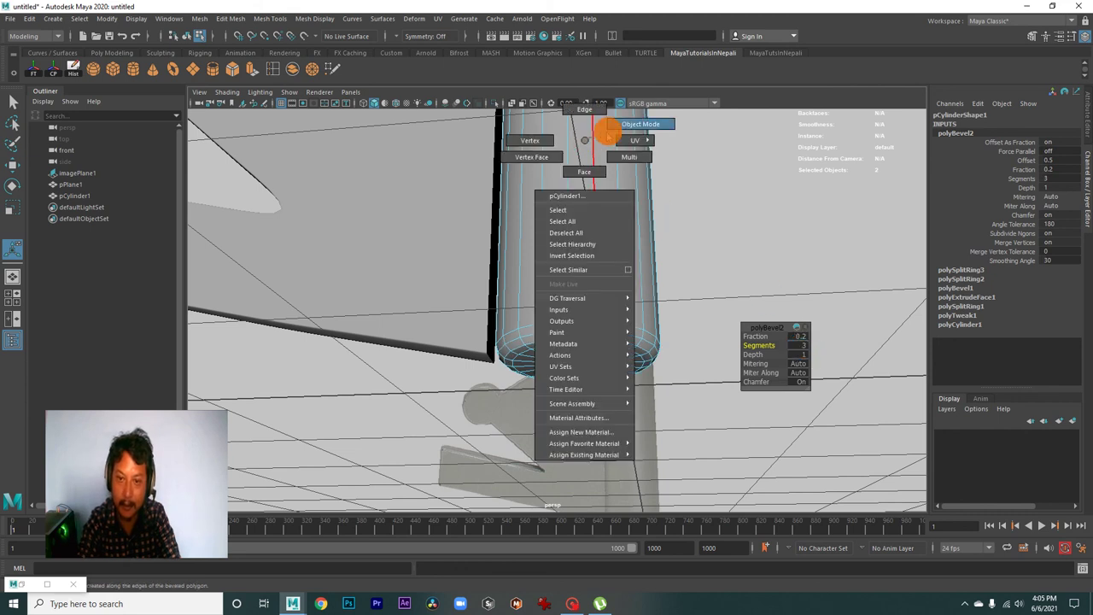
pyautogui.click(669, 138)
pyautogui.click(607, 219)
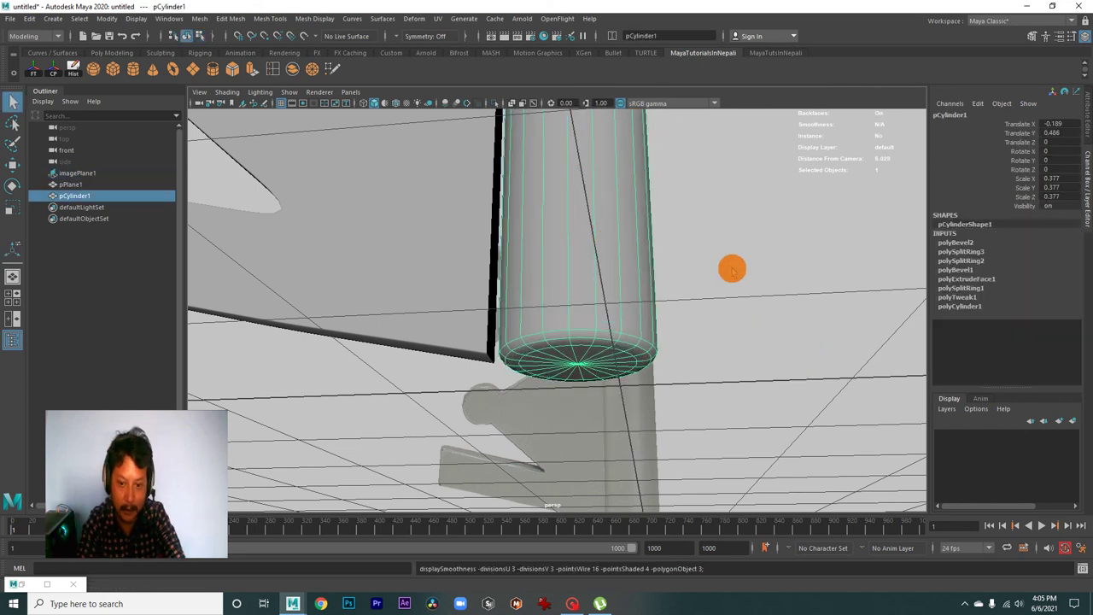
pyautogui.click(767, 303)
# Step: Orbit and zoom out to see the whole keyblade and its reference image
pyautogui.moveTo(767, 303)
pyautogui.keyDown('alt'); pyautogui.mouseDown()
pyautogui.moveTo(290, 214)
pyautogui.moveTo(467, 349)
pyautogui.moveTo(478, 237)
pyautogui.moveTo(700, 347)
pyautogui.moveTo(493, 367)
pyautogui.moveTo(452, 359)
pyautogui.moveTo(725, 392)
pyautogui.moveTo(474, 421)
pyautogui.moveTo(418, 402)
pyautogui.moveTo(532, 396)
pyautogui.moveTo(464, 354)
pyautogui.moveTo(578, 344)
pyautogui.moveTo(535, 420)
pyautogui.moveTo(561, 385)
pyautogui.moveTo(507, 390)
pyautogui.moveTo(524, 383)
pyautogui.moveTo(520, 452)
pyautogui.moveTo(610, 459)
pyautogui.moveTo(487, 435)
pyautogui.moveTo(436, 380)
pyautogui.moveTo(481, 366)
pyautogui.moveTo(441, 324)
pyautogui.moveTo(584, 304)
pyautogui.moveTo(483, 319)
pyautogui.mouseUp(); pyautogui.keyUp('alt')
pyautogui.moveTo(483, 319)
pyautogui.keyDown('alt'); pyautogui.mouseDown(button='right')
pyautogui.moveTo(612, 352)
pyautogui.moveTo(520, 310)
pyautogui.mouseUp(button='right'); pyautogui.keyUp('alt')
pyautogui.keyDown('alt'); pyautogui.moveTo(520, 310); pyautogui.dragTo(658, 408); pyautogui.keyUp('alt')
pyautogui.keyDown('alt'); pyautogui.moveTo(659, 408); pyautogui.dragTo(532, 398, button='right'); pyautogui.keyUp('alt')
pyautogui.keyDown('alt'); pyautogui.moveTo(532, 398); pyautogui.dragTo(568, 264); pyautogui.keyUp('alt')
pyautogui.keyDown('alt'); pyautogui.moveTo(568, 264); pyautogui.dragTo(622, 361, button='right'); pyautogui.keyUp('alt')
pyautogui.moveTo(622, 361)
pyautogui.keyDown('alt'); pyautogui.mouseDown()
pyautogui.moveTo(532, 385)
pyautogui.moveTo(520, 410)
pyautogui.moveTo(517, 325)
pyautogui.moveTo(486, 354)
pyautogui.moveTo(464, 300)
pyautogui.mouseUp(); pyautogui.keyUp('alt')
# Step: Select the teeth plane, maximize the front view, and put the plane in Vertex mode
pyautogui.click(464, 300)
pyautogui.press('space')
pyautogui.press('space')
pyautogui.moveTo(588, 413)
pyautogui.keyDown('alt'); pyautogui.mouseDown(button='right')
pyautogui.moveTo(478, 295)
pyautogui.moveTo(922, 434)
pyautogui.moveTo(664, 339)
pyautogui.mouseUp(button='right'); pyautogui.keyUp('alt')
pyautogui.keyDown('alt'); pyautogui.moveTo(664, 339); pyautogui.dragTo(579, 222, button='middle'); pyautogui.keyUp('alt')
pyautogui.moveTo(581, 223); pyautogui.dragTo(553, 205, button='right')
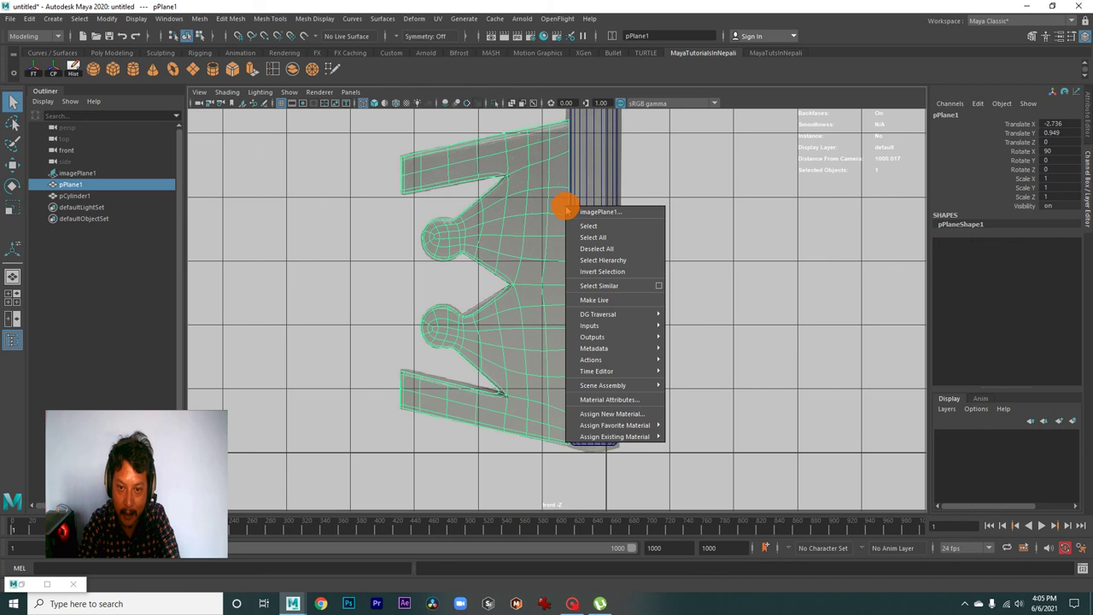
pyautogui.rightClick(557, 189)
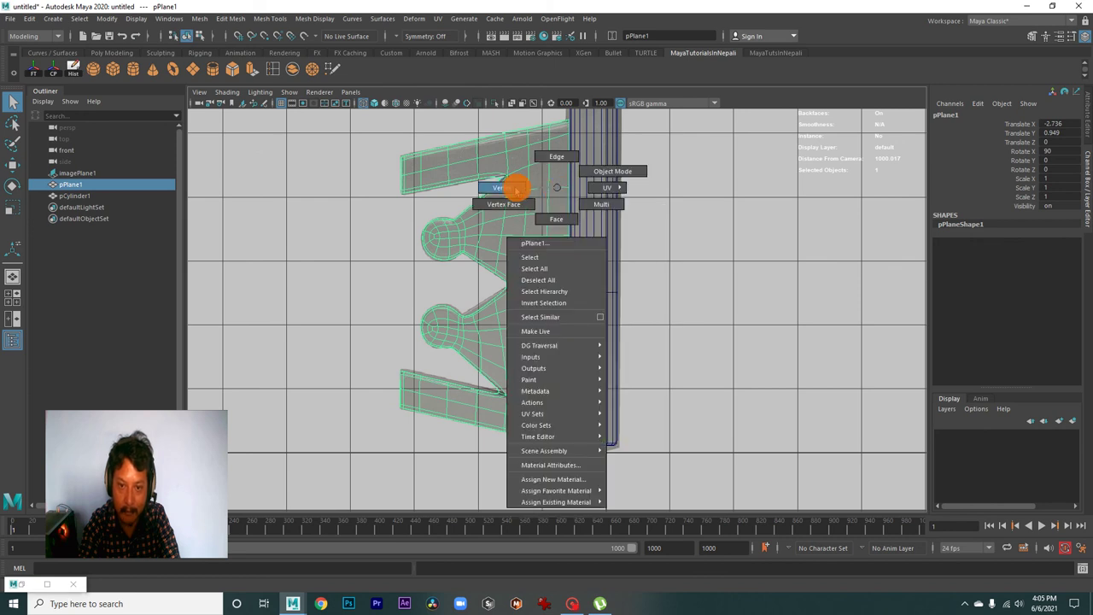
pyautogui.click(516, 188)
pyautogui.scroll(-3, 624, 213)
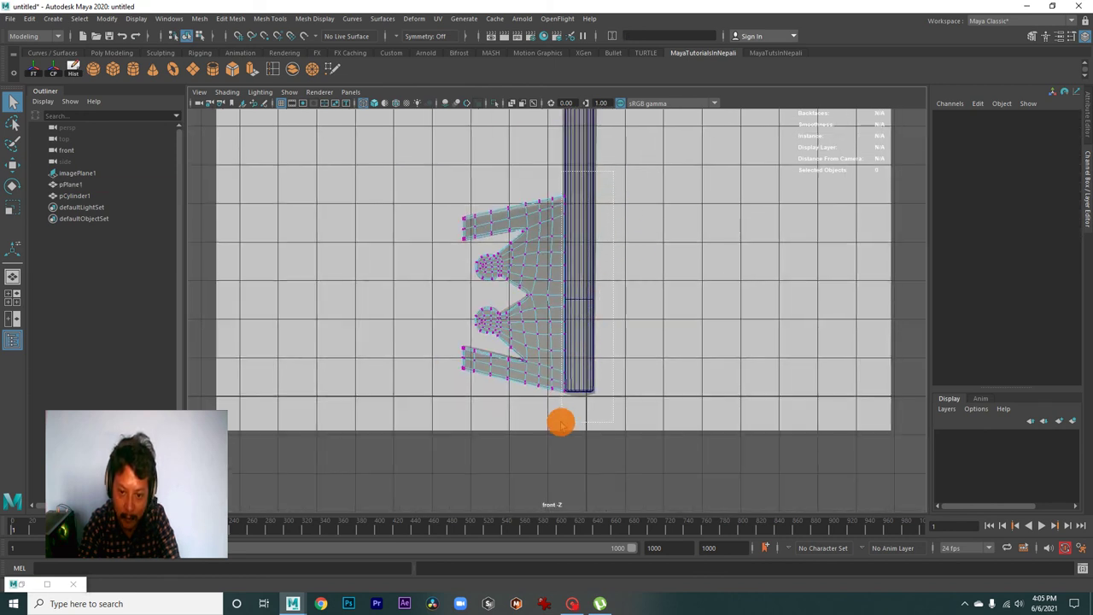
# Step: Move the plane's right vertex column along X until it reaches the shaft
pyautogui.moveTo(560, 422); pyautogui.dragTo(561, 422)
pyautogui.scroll(2, 629, 426)
pyautogui.press('w')
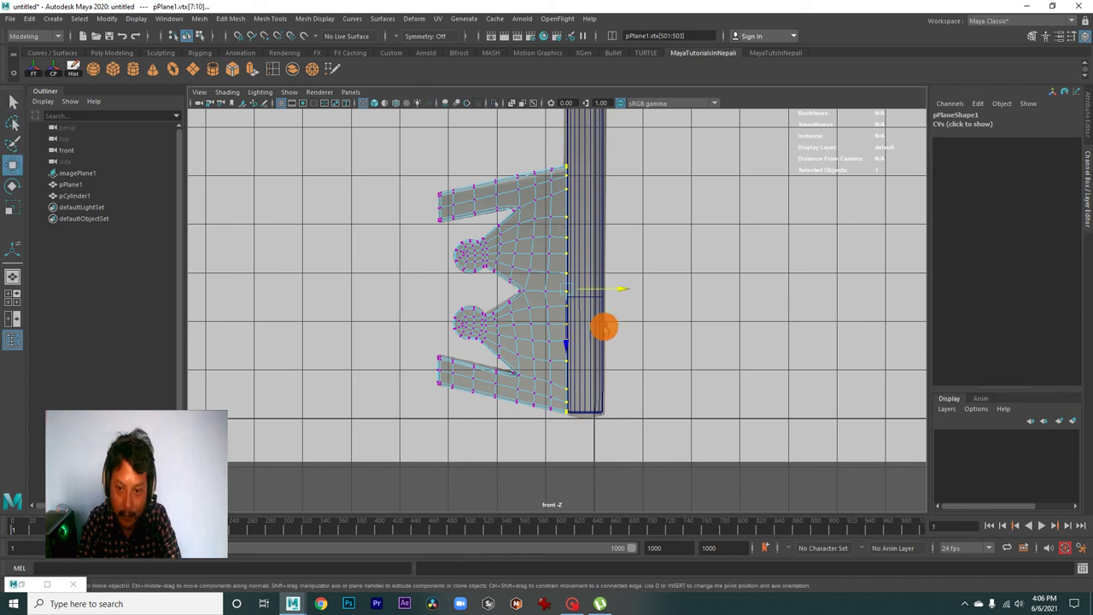
pyautogui.scroll(2, 635, 313)
pyautogui.moveTo(615, 284); pyautogui.dragTo(624, 282)
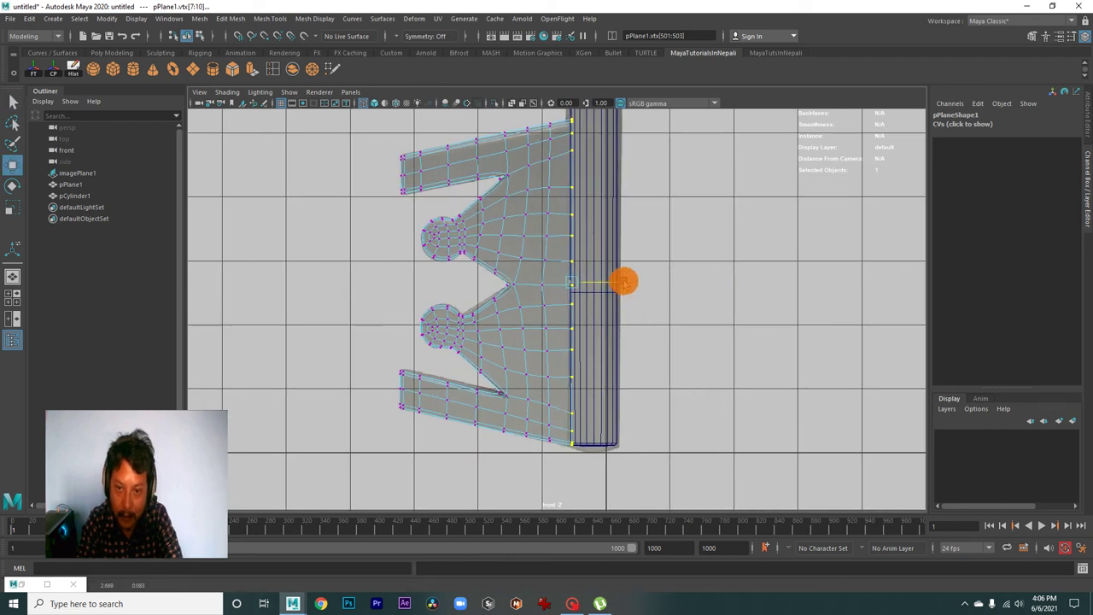
# Step: In the top view, move pPlane1 to Translate X -2.893, Z -0.076 against the cylinder
pyautogui.press('space')
pyautogui.press('space')
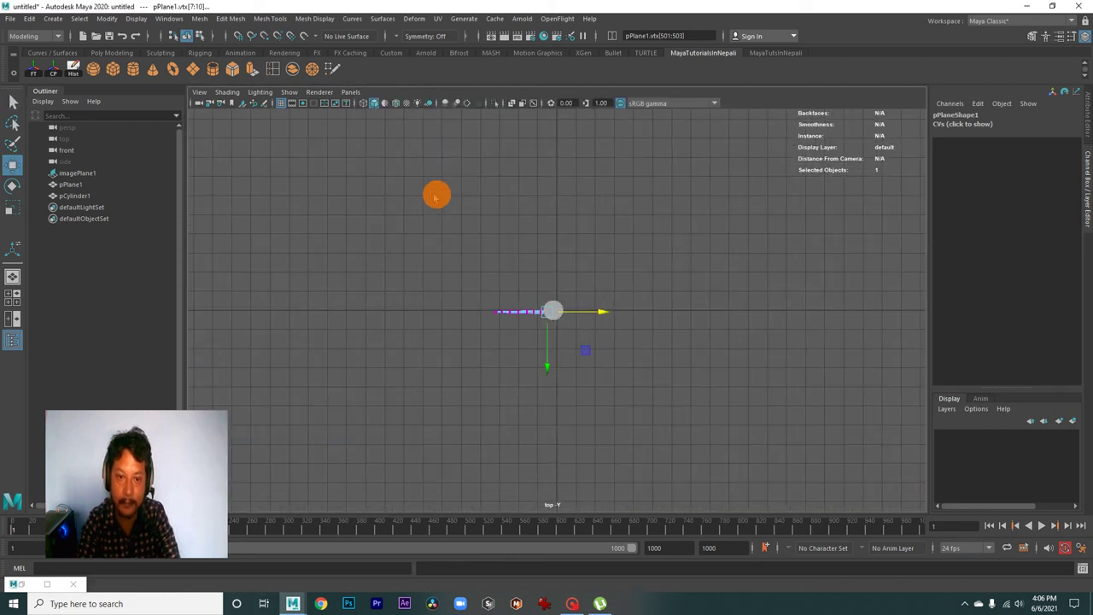
pyautogui.scroll(3, 893, 356)
pyautogui.scroll(2, 553, 320)
pyautogui.moveTo(456, 290); pyautogui.dragTo(513, 274, button='right')
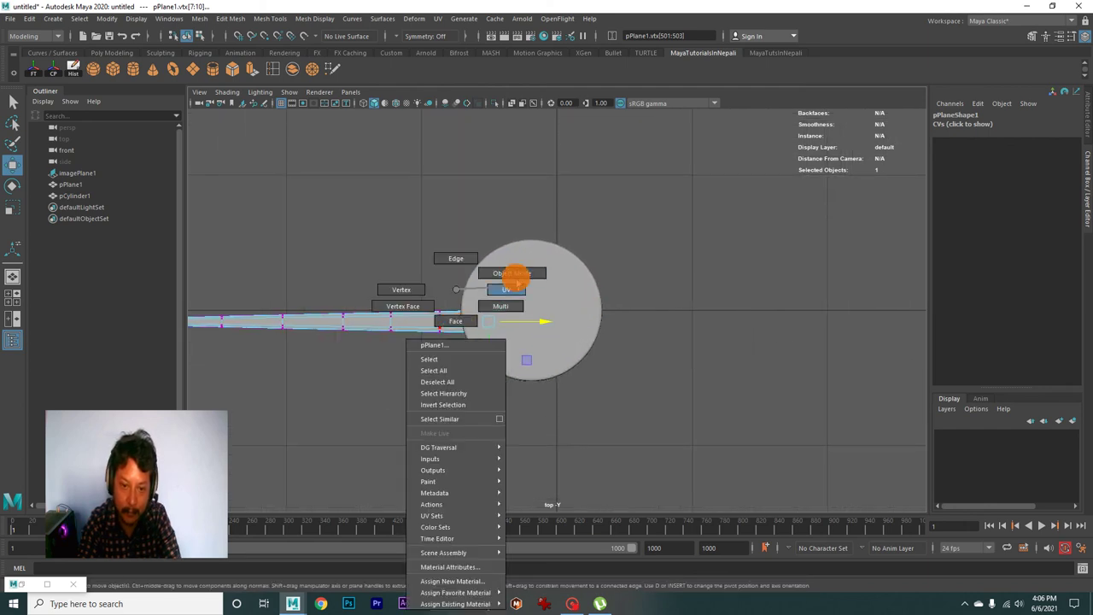
pyautogui.click(415, 333)
pyautogui.keyDown('alt'); pyautogui.moveTo(483, 361); pyautogui.dragTo(615, 385, button='middle'); pyautogui.keyUp('alt')
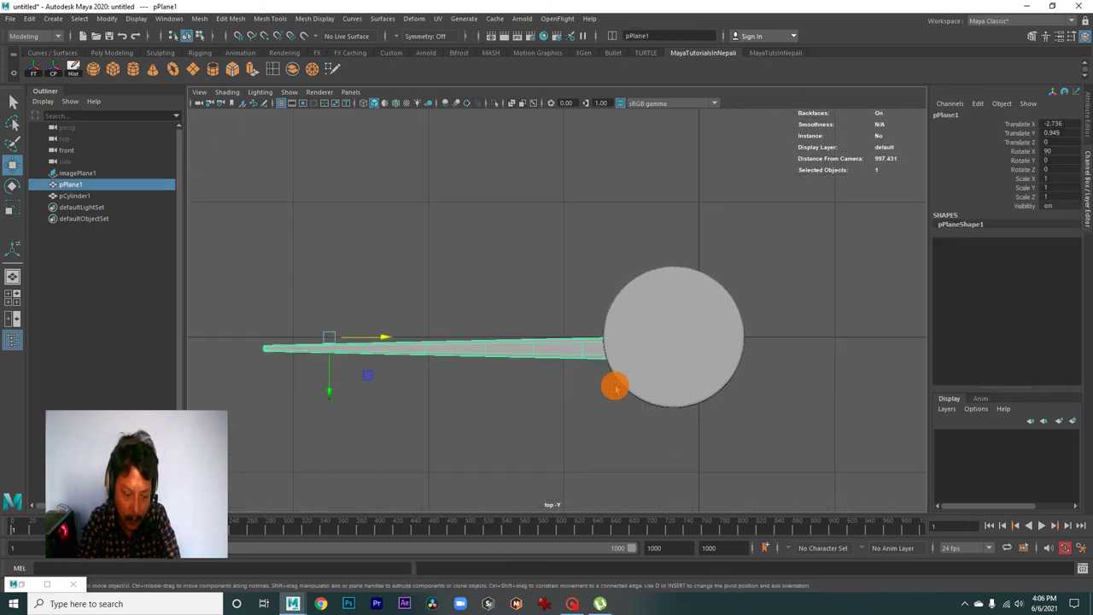
pyautogui.click(332, 376)
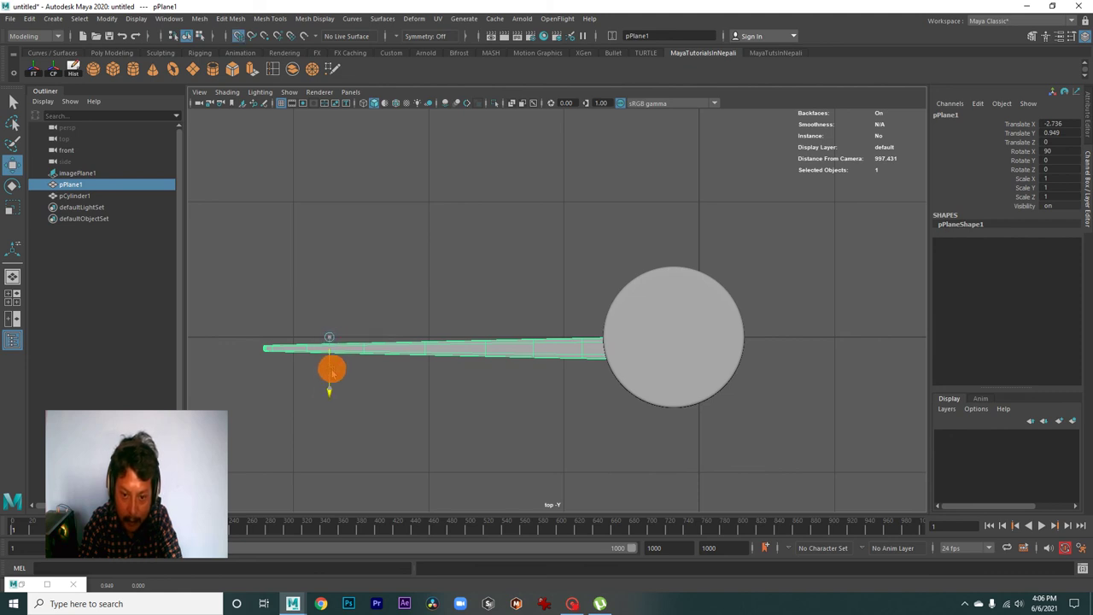
pyautogui.moveTo(331, 391); pyautogui.dragTo(336, 391)
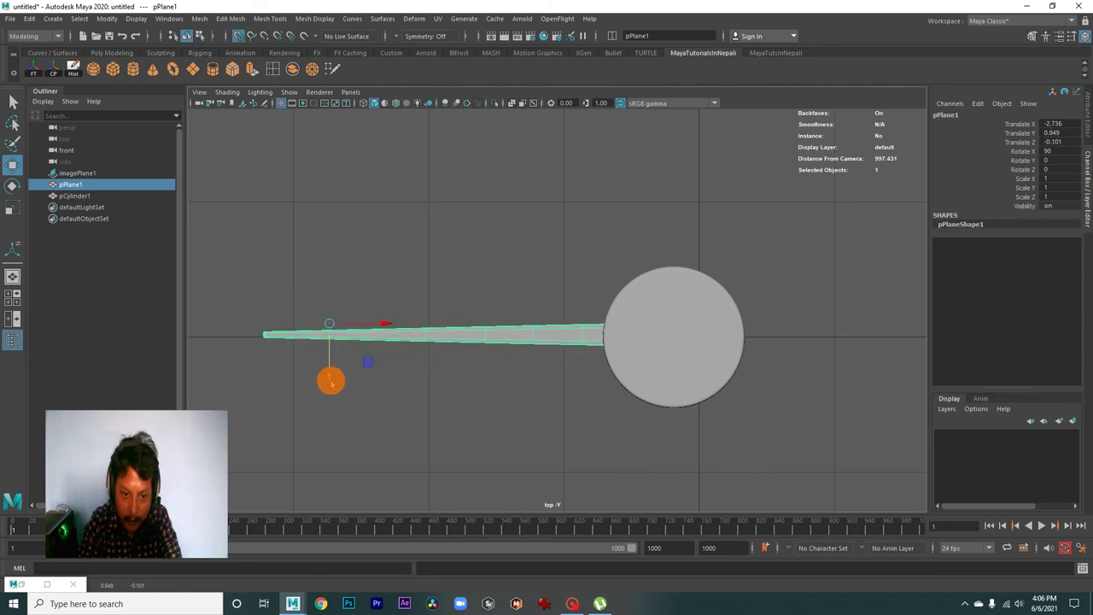
pyautogui.hotkey('ctrl', 'z')
pyautogui.moveTo(330, 345)
pyautogui.mouseDown()
pyautogui.moveTo(332, 334)
pyautogui.moveTo(352, 345)
pyautogui.mouseUp()
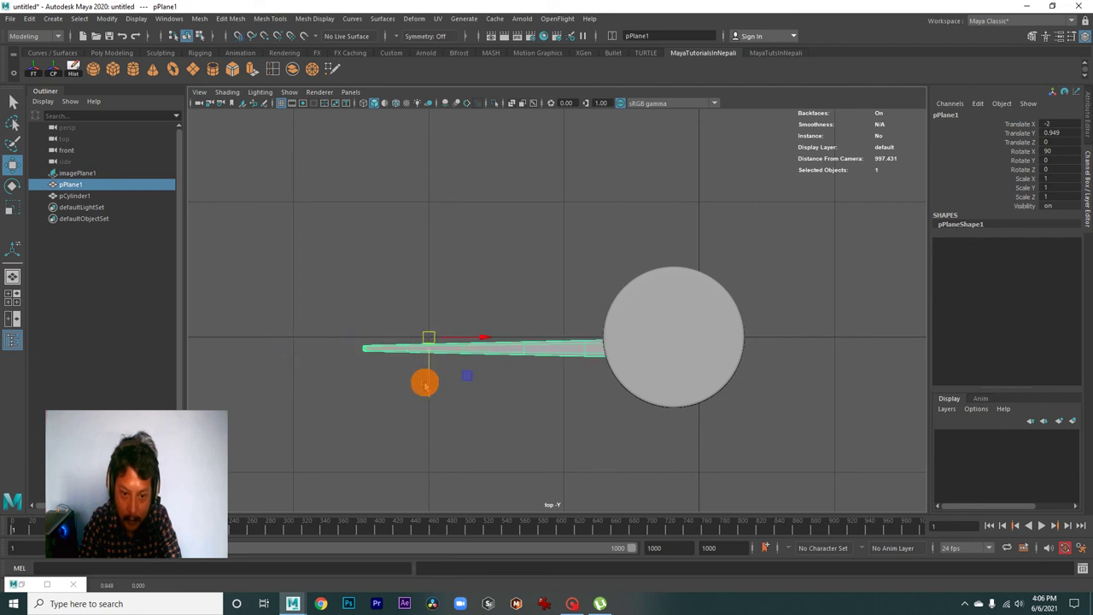
pyautogui.moveTo(441, 343); pyautogui.dragTo(307, 338)
pyautogui.moveTo(322, 339); pyautogui.dragTo(311, 382)
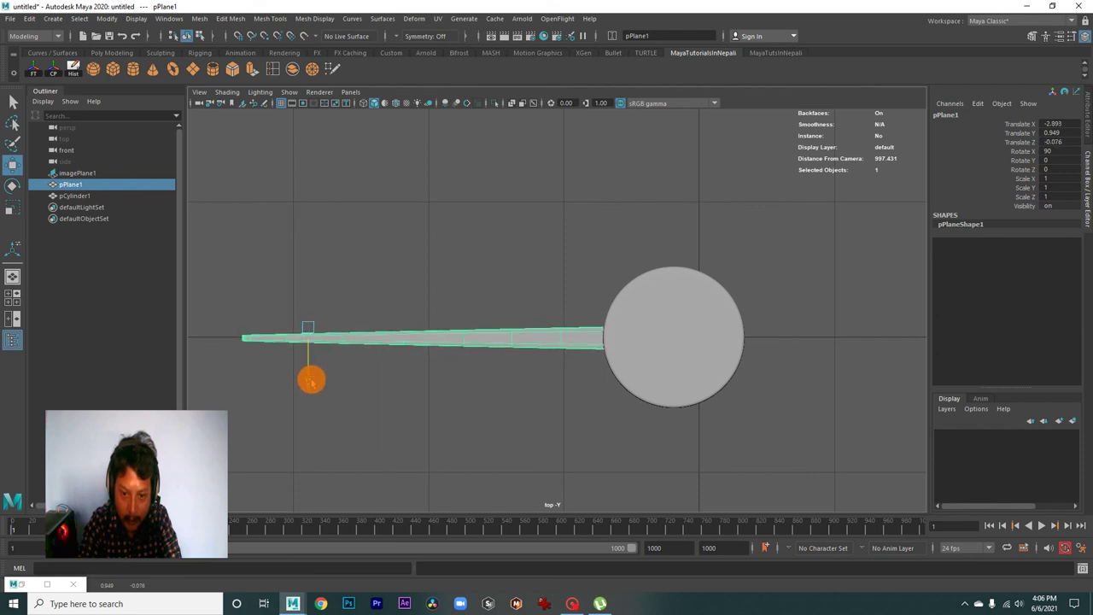
# Step: Orbit the perspective view to check the teeth plane against the shaft
pyautogui.click(468, 417)
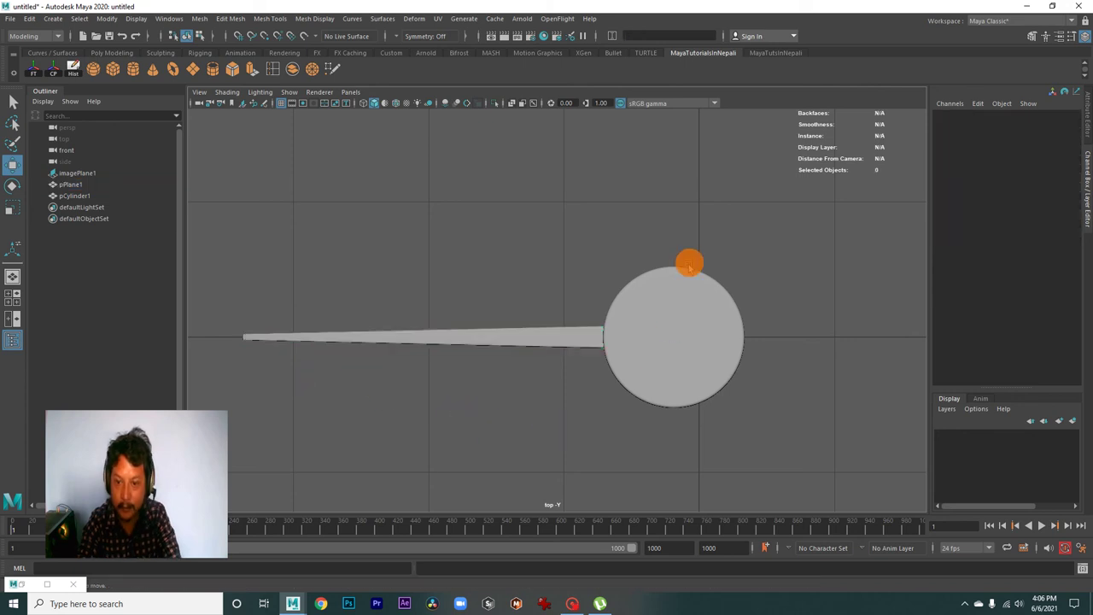
pyautogui.press('space')
pyautogui.press('space')
pyautogui.moveTo(439, 330)
pyautogui.keyDown('alt'); pyautogui.mouseDown()
pyautogui.moveTo(477, 328)
pyautogui.moveTo(385, 347)
pyautogui.mouseUp(); pyautogui.keyUp('alt')
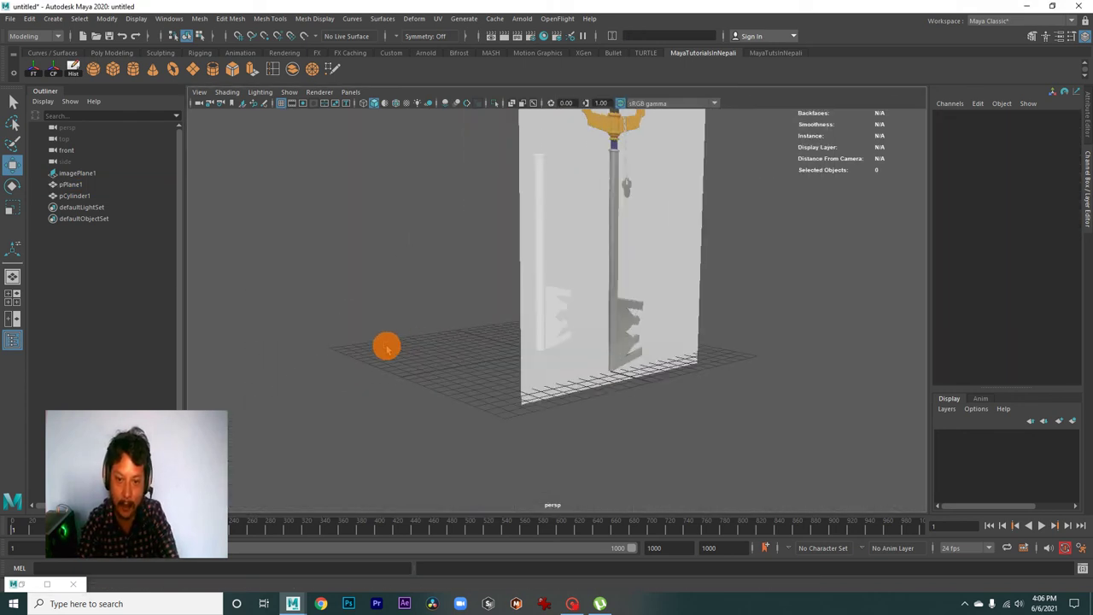
pyautogui.keyDown('alt'); pyautogui.moveTo(385, 346); pyautogui.dragTo(473, 364, button='right'); pyautogui.keyUp('alt')
pyautogui.moveTo(473, 364)
pyautogui.keyDown('alt'); pyautogui.mouseDown()
pyautogui.moveTo(619, 372)
pyautogui.moveTo(605, 403)
pyautogui.moveTo(551, 396)
pyautogui.moveTo(475, 353)
pyautogui.moveTo(471, 370)
pyautogui.moveTo(435, 344)
pyautogui.mouseUp(); pyautogui.keyUp('alt')
# Step: Put pPlane1 in Vertex mode and maximize the front view
pyautogui.click(452, 361)
pyautogui.moveTo(437, 290); pyautogui.dragTo(402, 340, button='right')
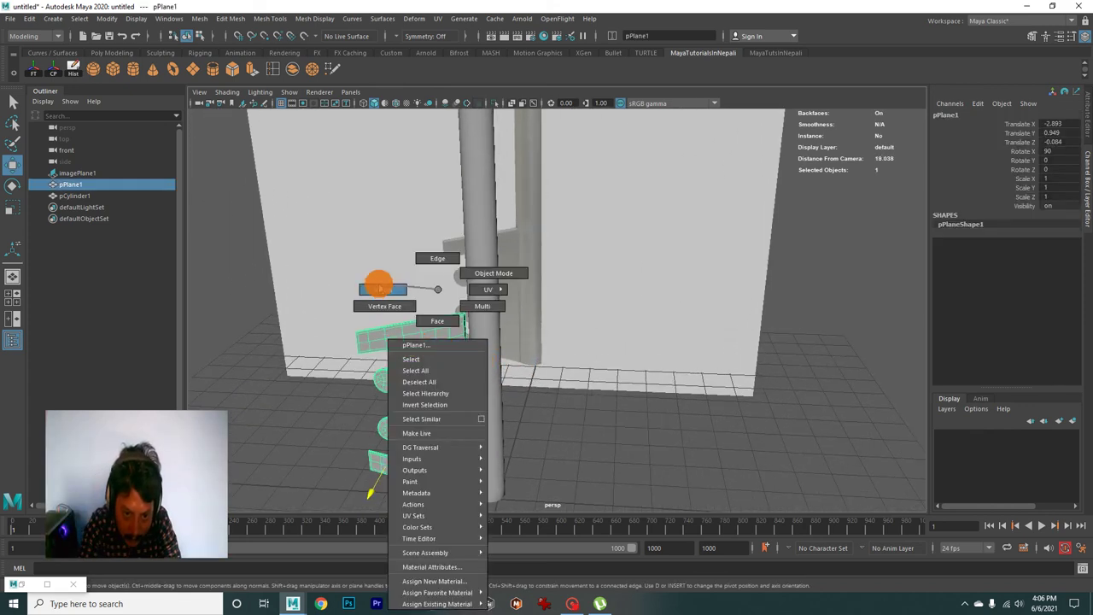
pyautogui.moveTo(379, 284); pyautogui.dragTo(380, 287, button='right')
pyautogui.press('space')
pyautogui.press('space')
pyautogui.keyDown('alt'); pyautogui.moveTo(438, 423); pyautogui.dragTo(507, 413, button='right'); pyautogui.keyUp('alt')
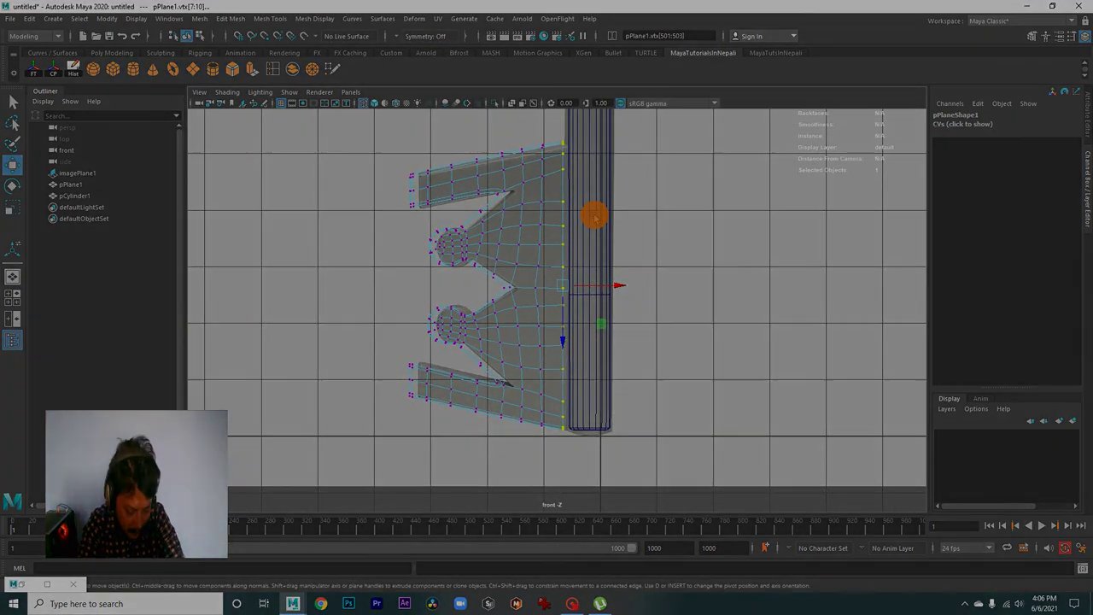